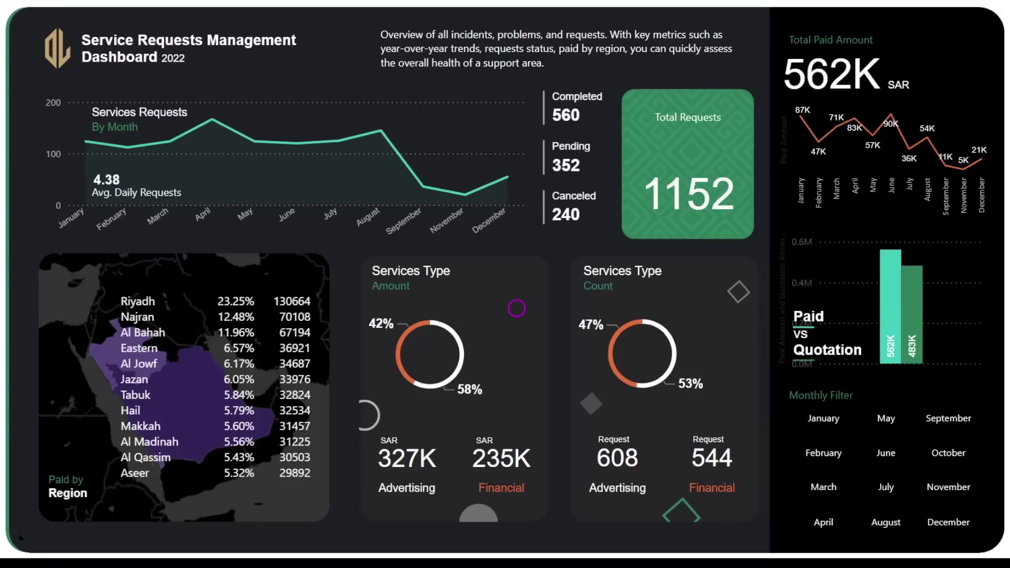
pyautogui.moveTo(818, 426); pyautogui.dragTo(948, 453)
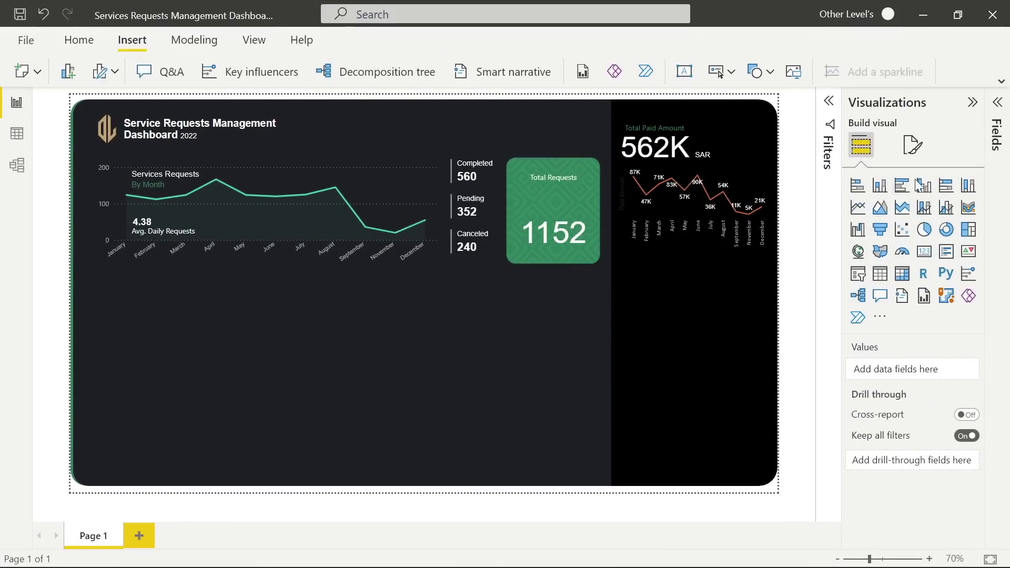
# Insert a clustered column chart below the monthly paid amount line chart, with Paid Amount and Quotation Amount on its Y-axis
pyautogui.click(915, 188)
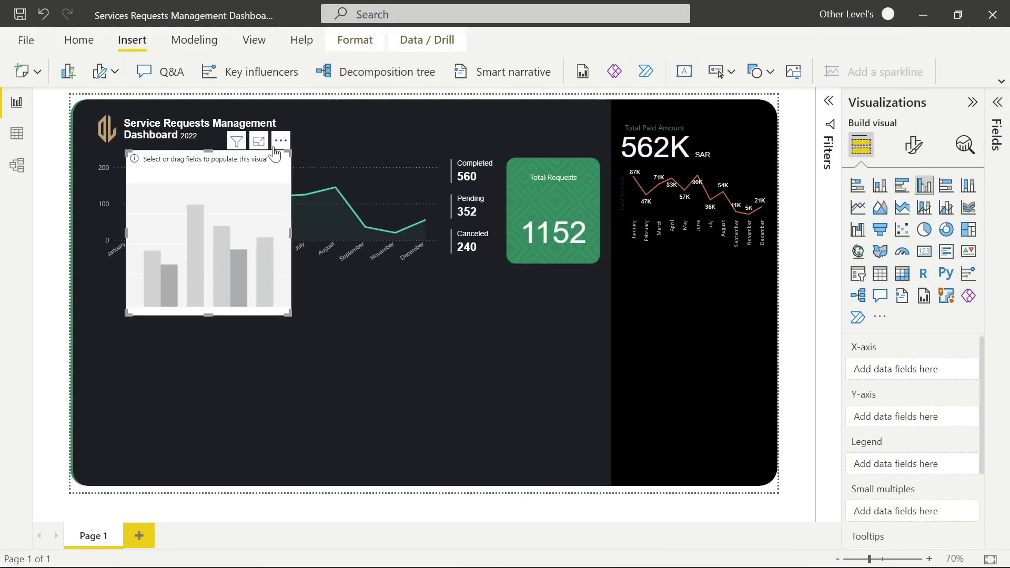
pyautogui.moveTo(274, 154); pyautogui.dragTo(765, 259)
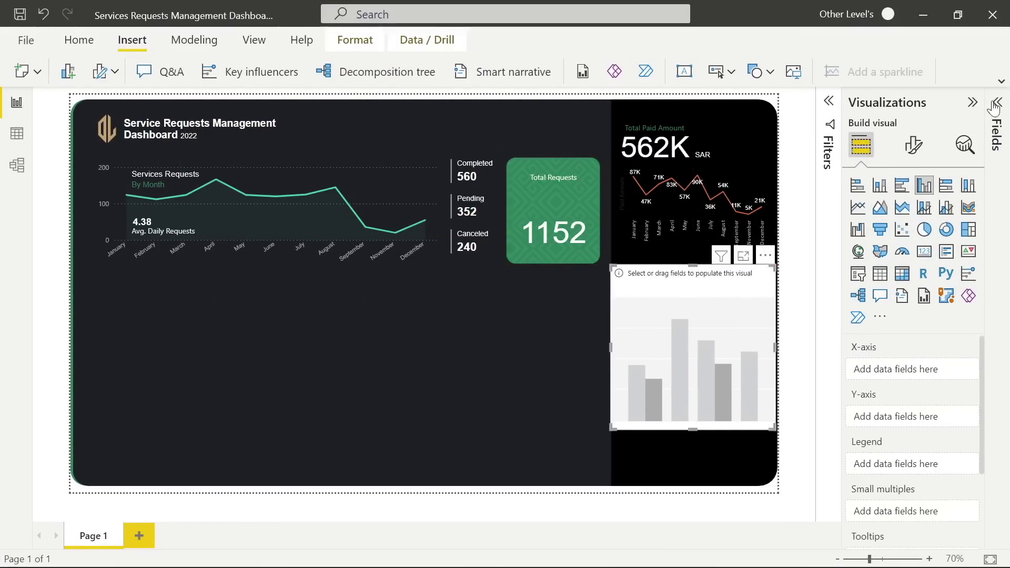
pyautogui.click(995, 103)
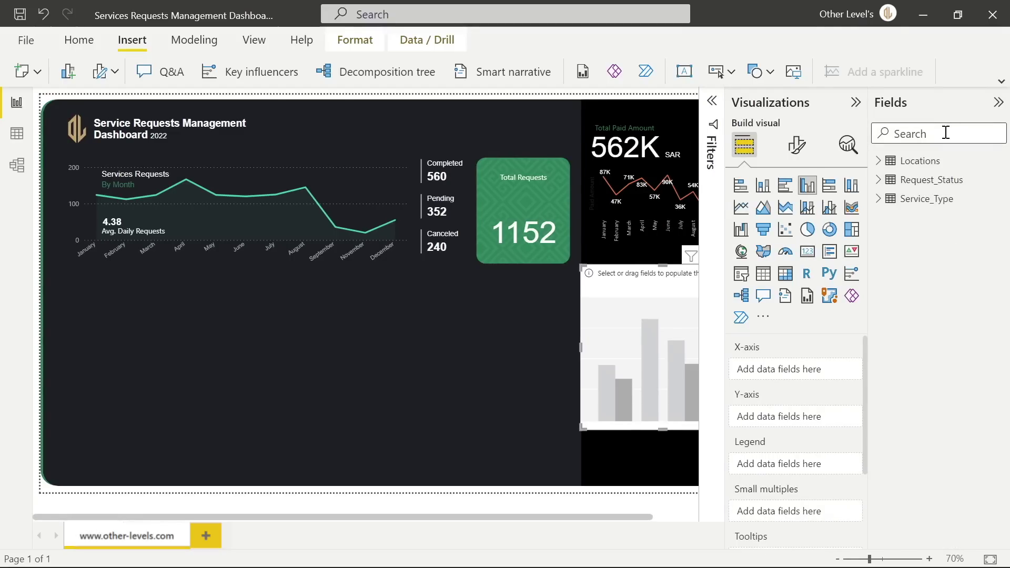
pyautogui.click(878, 180)
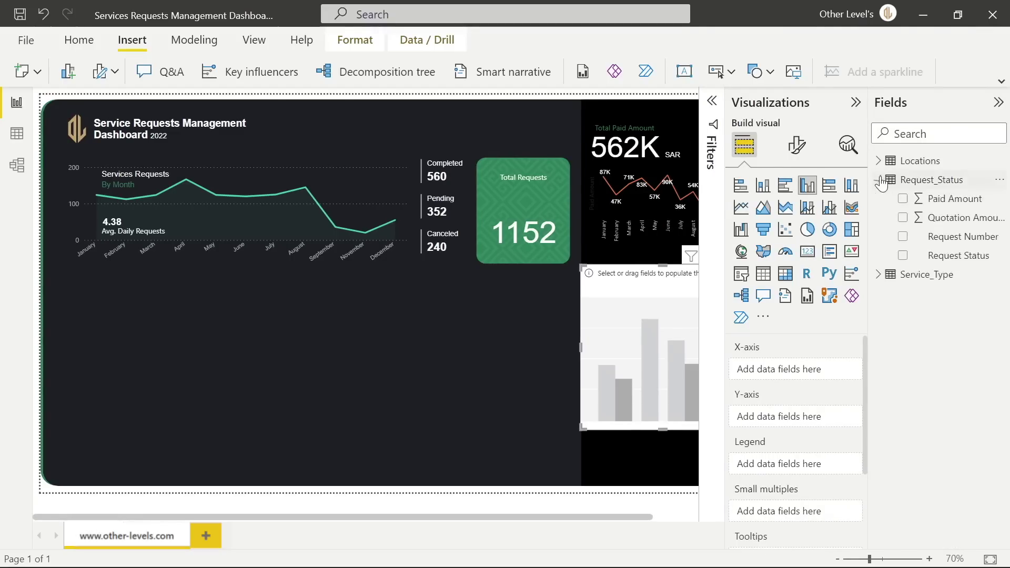
pyautogui.click(902, 200)
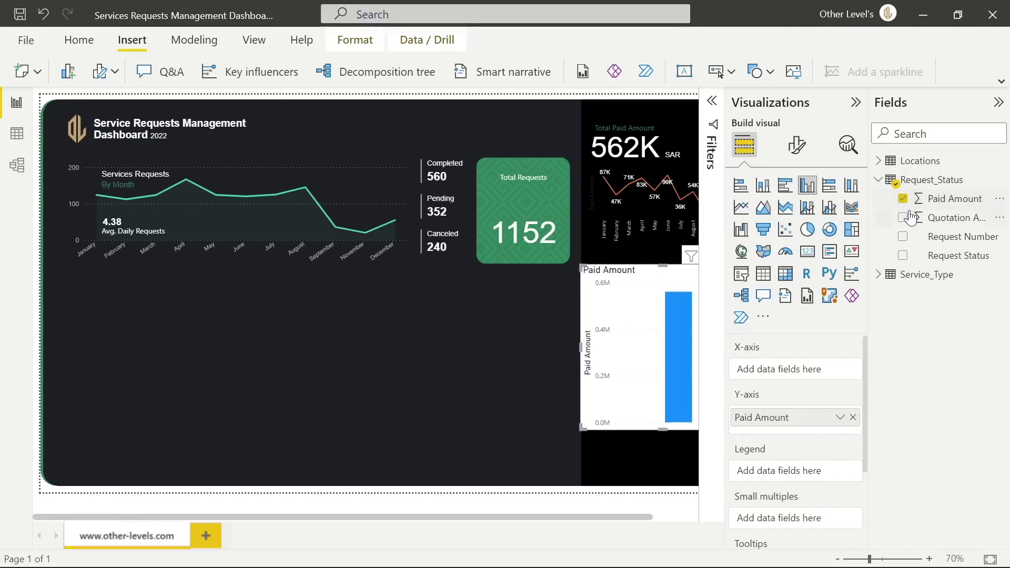
pyautogui.moveTo(915, 223); pyautogui.dragTo(811, 433)
pyautogui.click(997, 102)
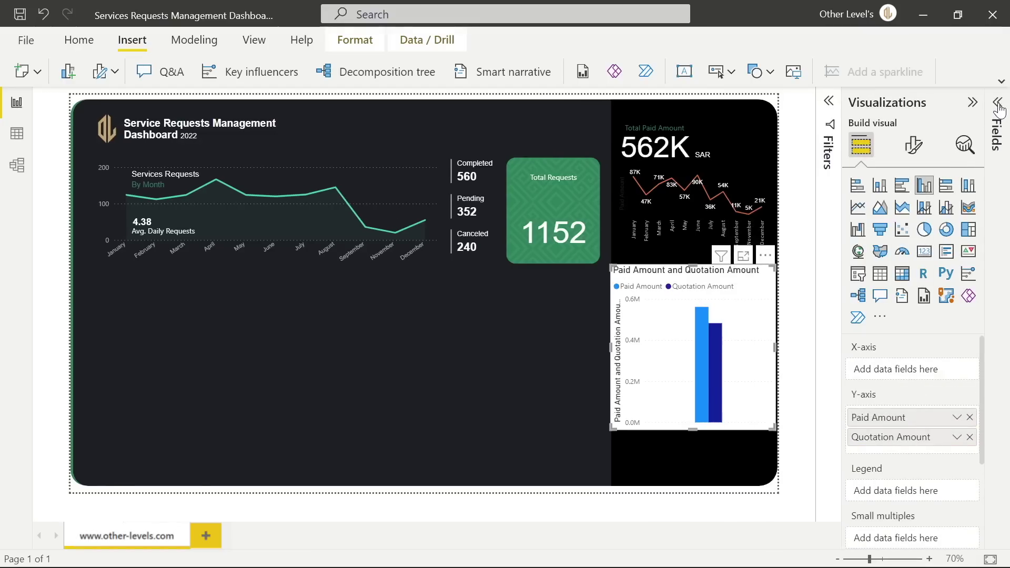
# Turn off the background and the legend of the clustered column chart
pyautogui.click(913, 145)
pyautogui.click(913, 216)
pyautogui.click(959, 350)
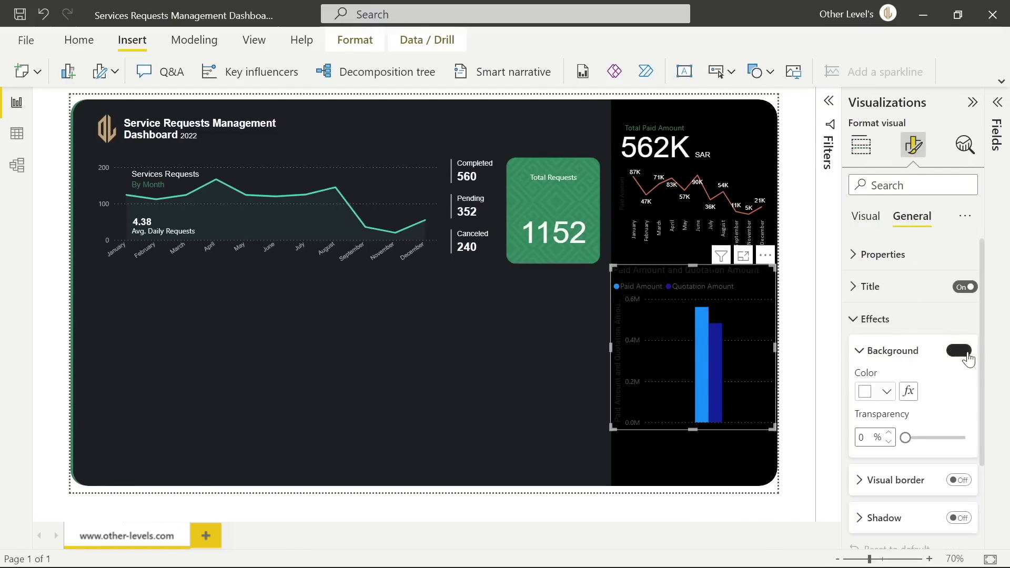
pyautogui.click(870, 217)
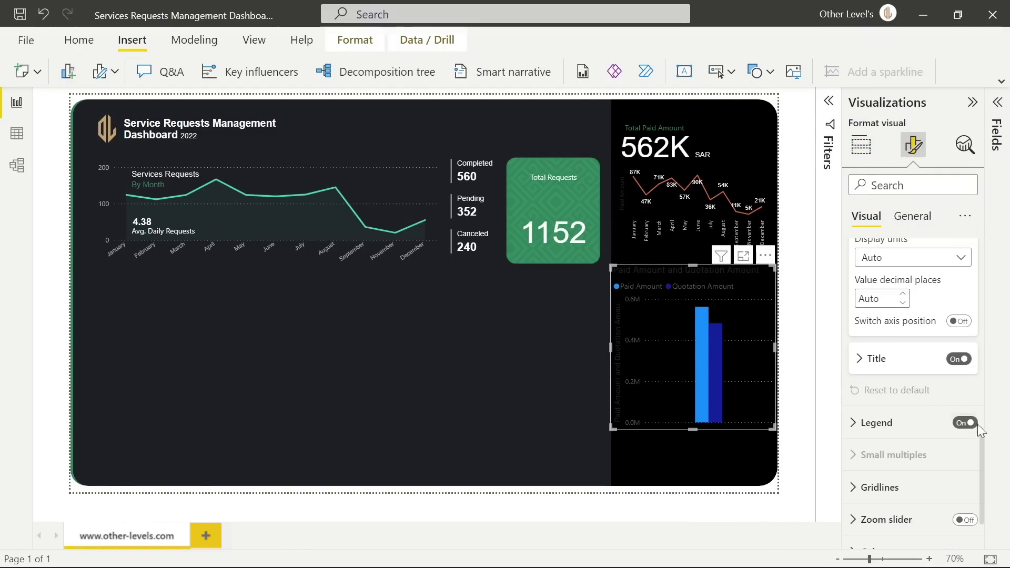
pyautogui.click(962, 424)
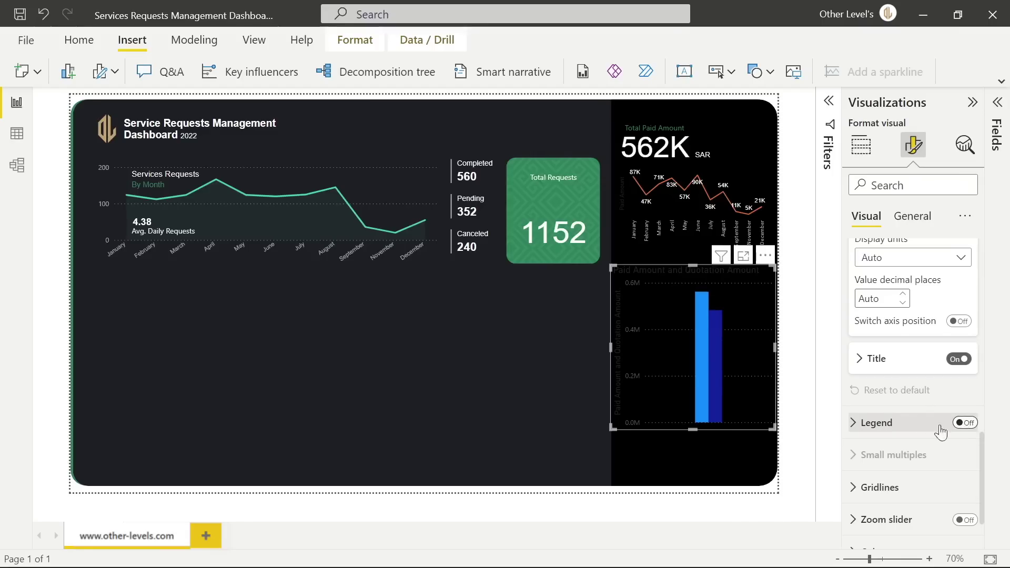
# Enable data labels on the column chart, with the position Inside base and vertical orientation
pyautogui.scroll(-3, 941, 437)
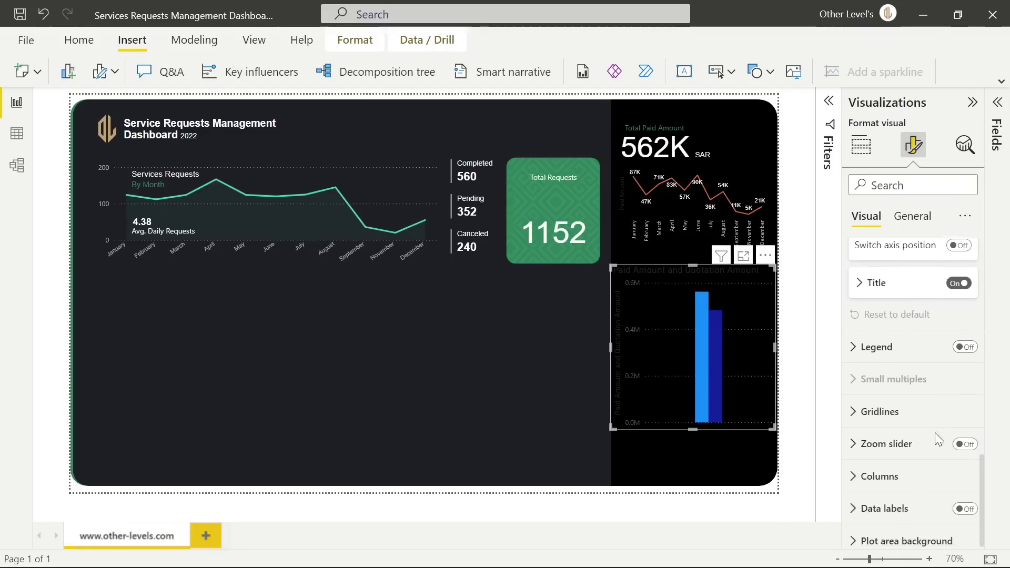
pyautogui.click(853, 502)
pyautogui.scroll(-5, 915, 421)
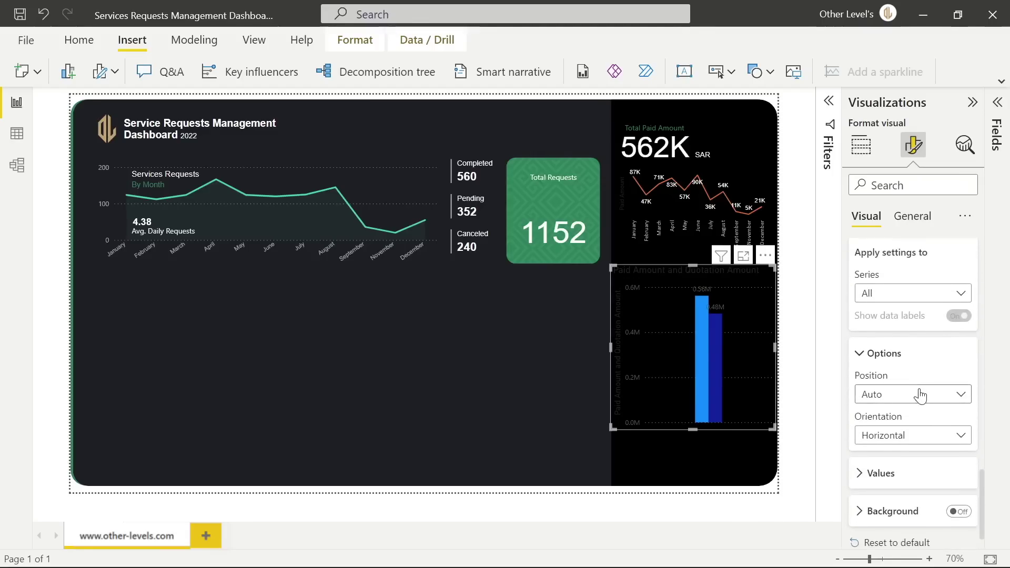
pyautogui.click(920, 395)
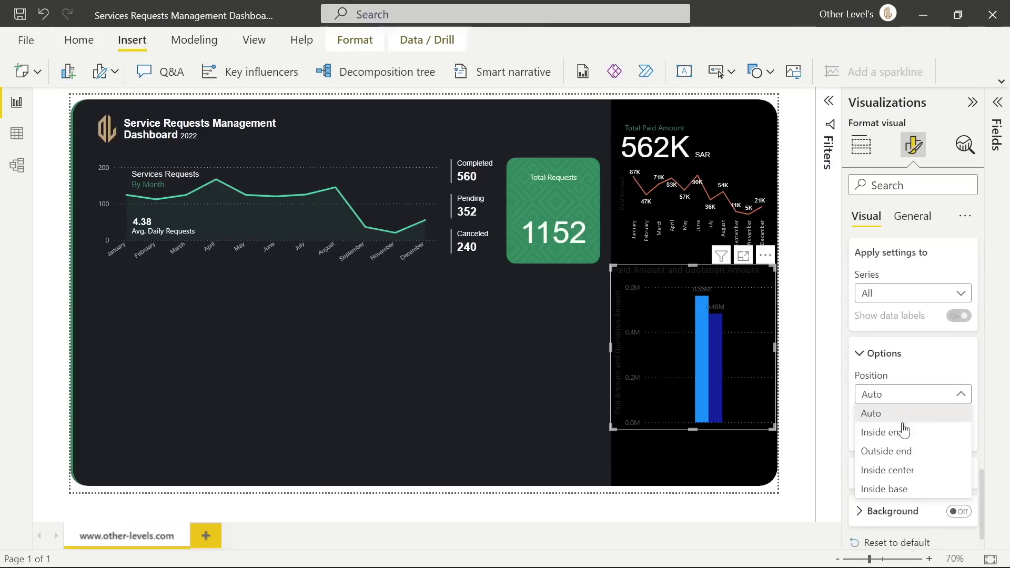
pyautogui.click(909, 488)
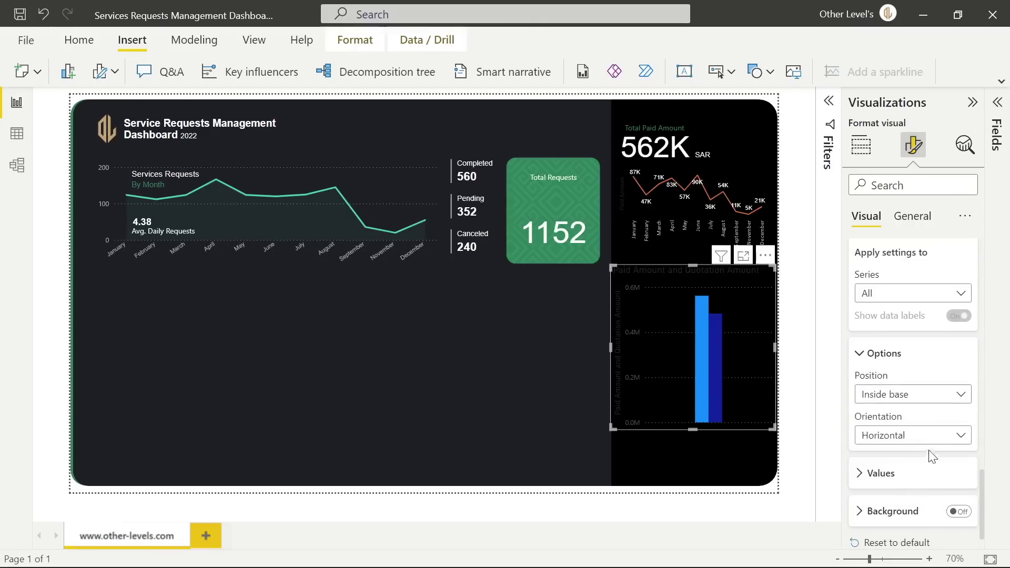
pyautogui.click(934, 444)
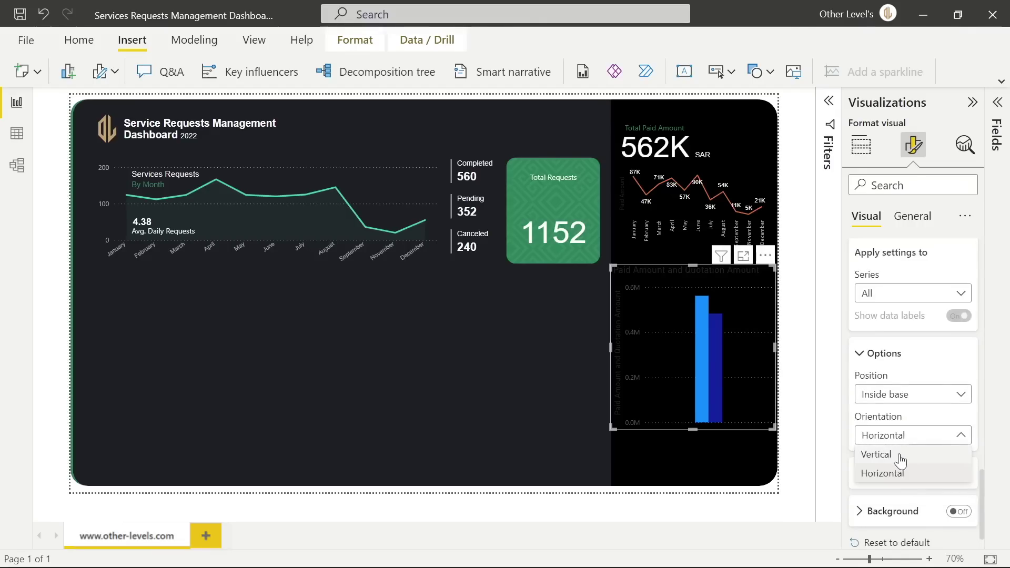
pyautogui.click(901, 453)
# Format the column chart's data label values in bold white Arial at size 16
pyautogui.click(883, 473)
pyautogui.scroll(-5, 942, 394)
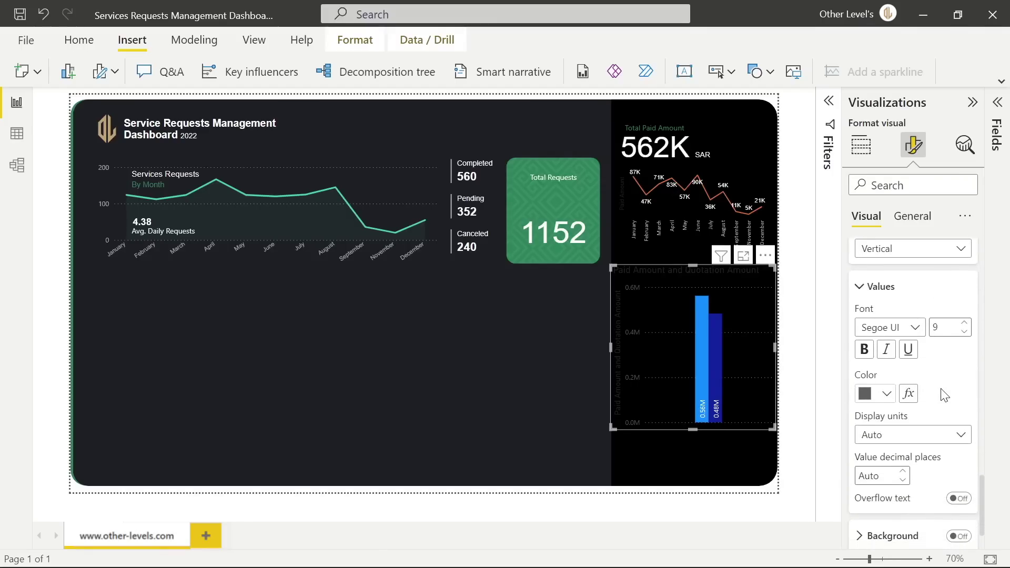
pyautogui.click(915, 330)
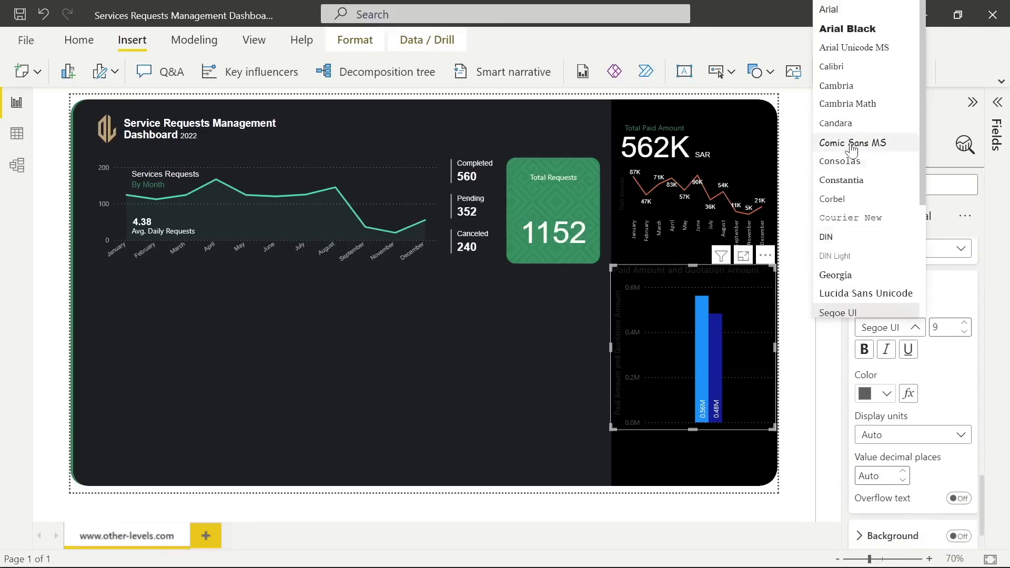
pyautogui.click(858, 9)
pyautogui.click(965, 323)
pyautogui.click(863, 348)
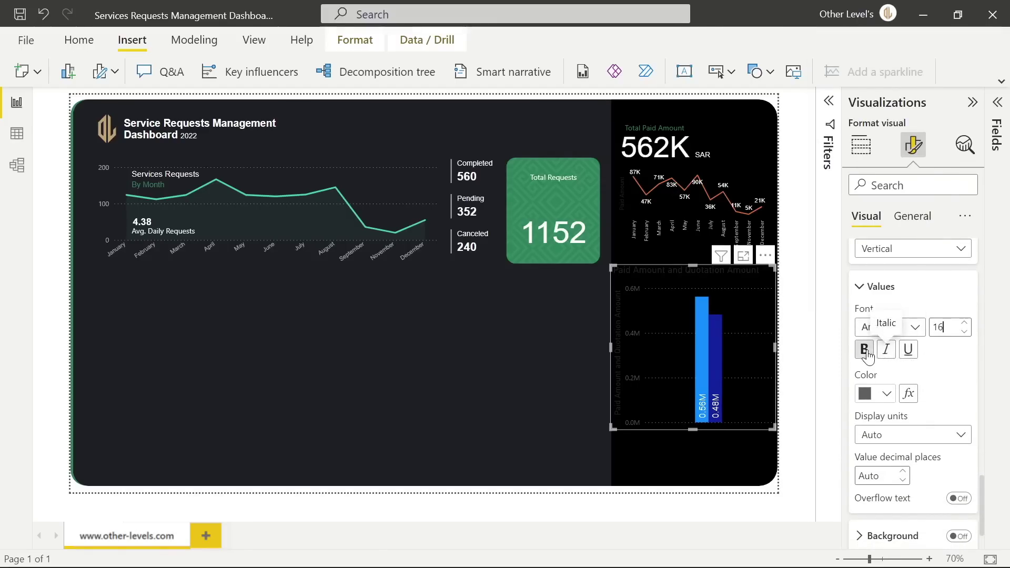
pyautogui.click(887, 394)
pyautogui.click(772, 150)
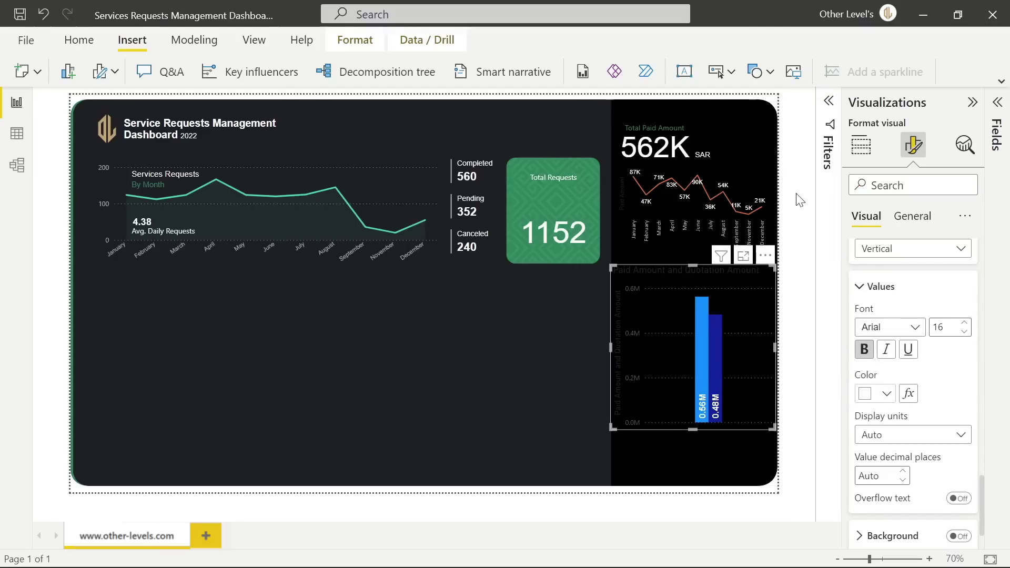
# Set the data labels' display units to Thousands with no decimal places
pyautogui.click(920, 435)
pyautogui.click(916, 491)
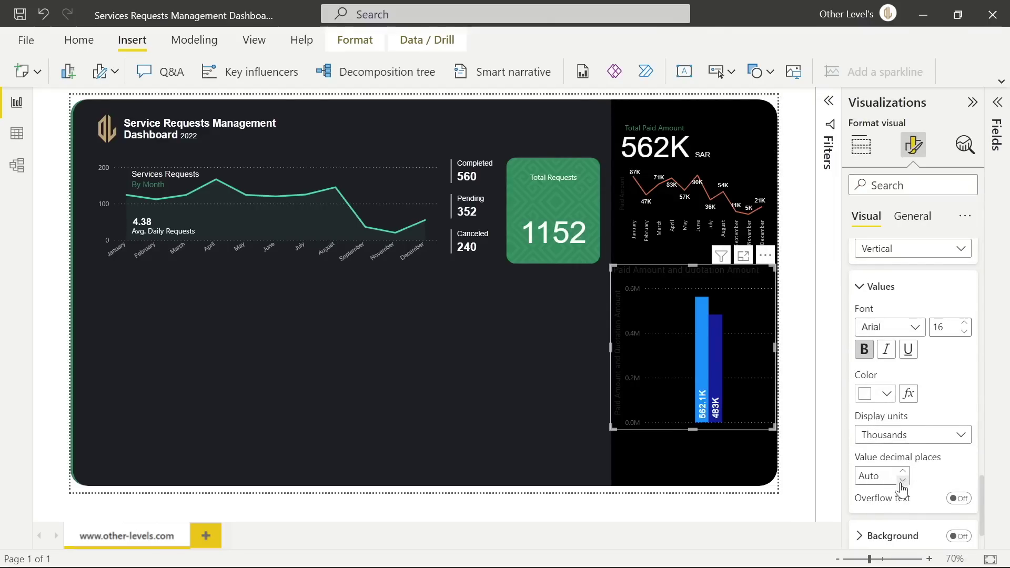
pyautogui.click(901, 481)
# Color the Paid Amount column turquoise and the Quotation Amount column green, and set the columns' inner padding to 0 px
pyautogui.scroll(8, 921, 416)
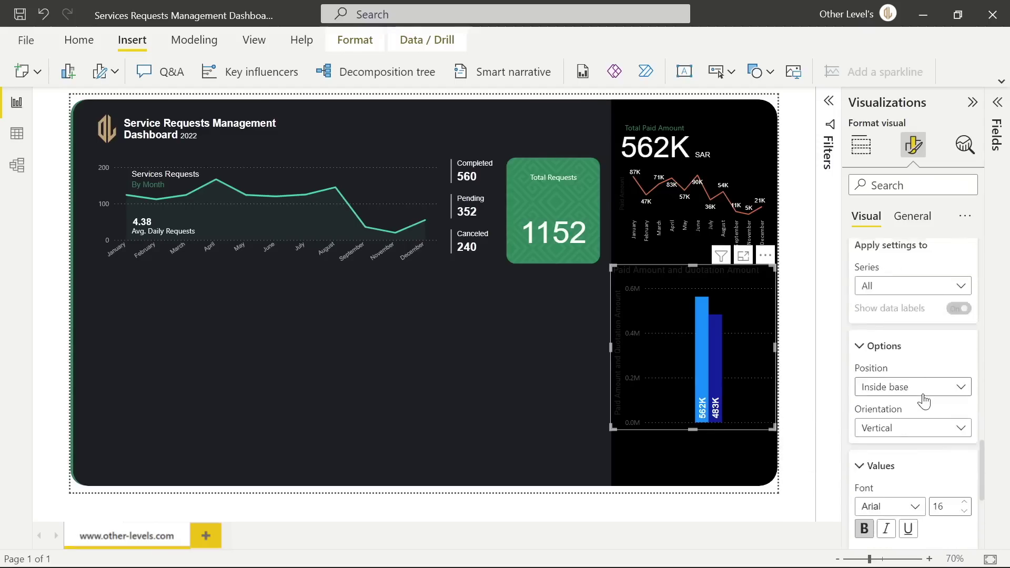
pyautogui.click(883, 422)
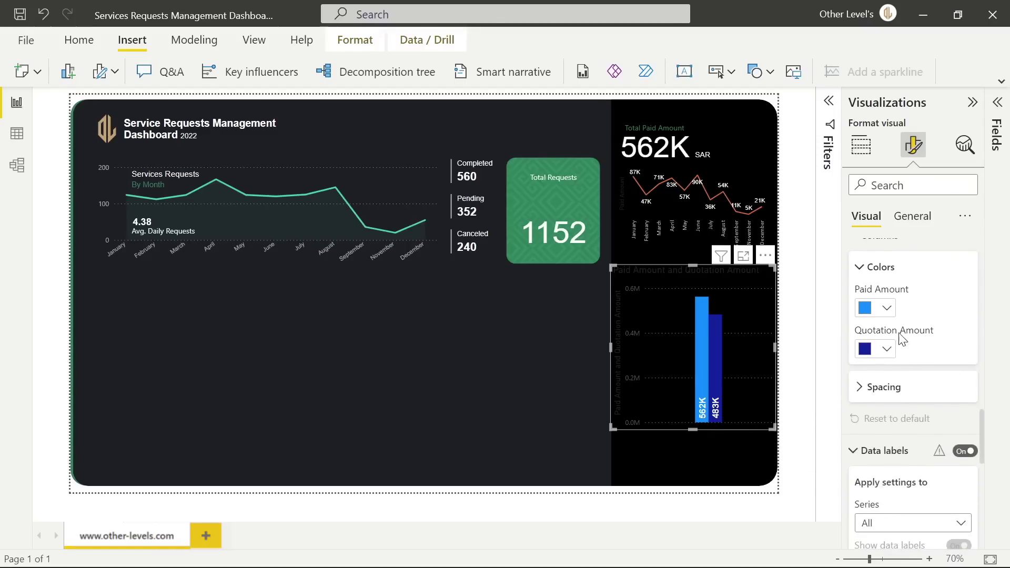
pyautogui.click(889, 308)
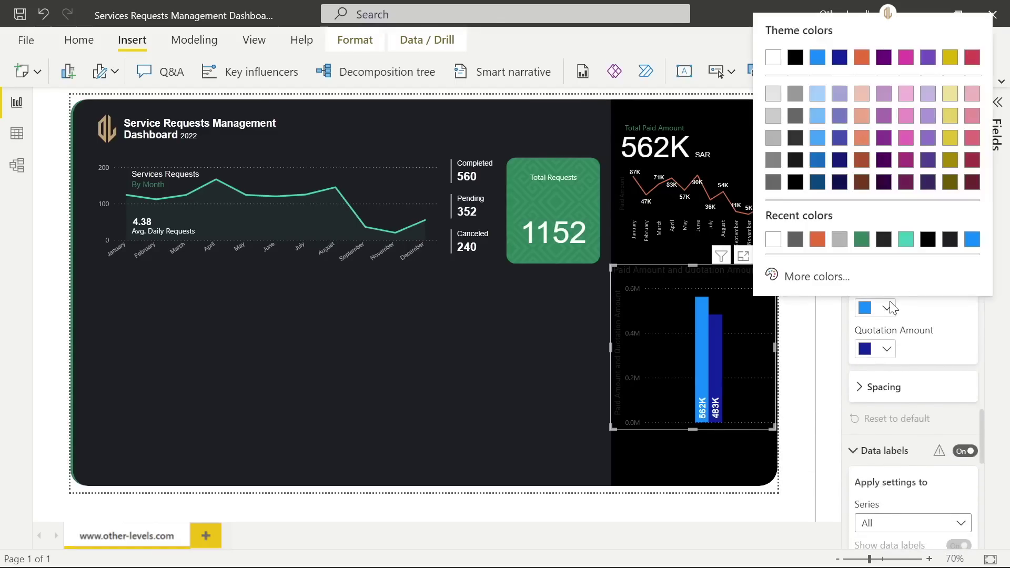
pyautogui.click(905, 240)
pyautogui.click(888, 349)
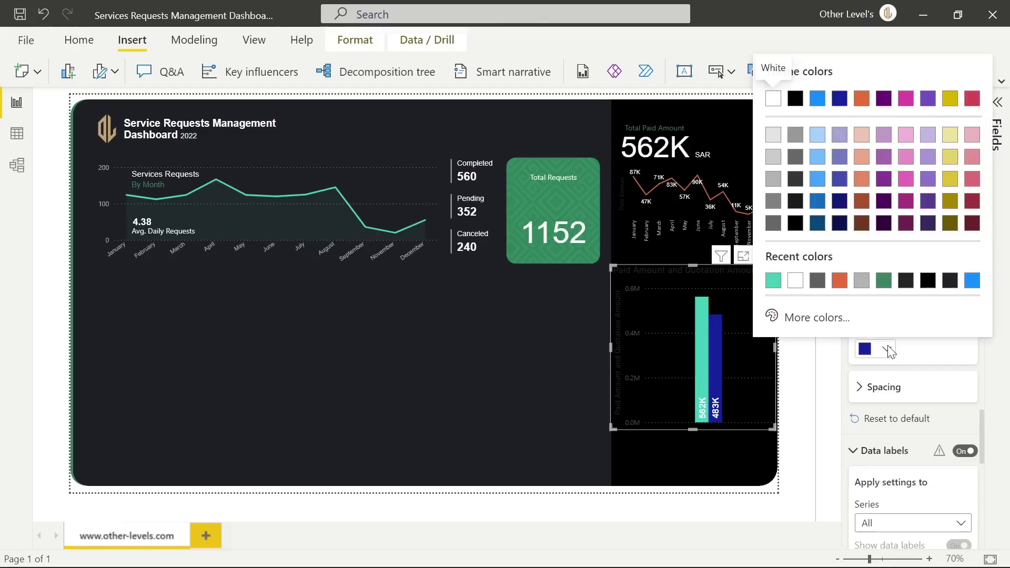
pyautogui.click(883, 284)
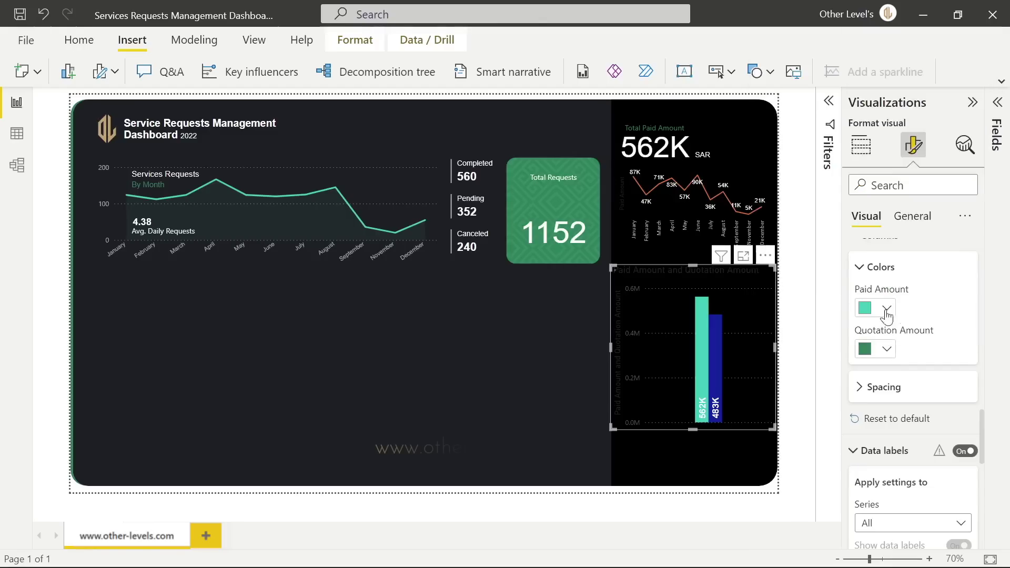
pyautogui.click(883, 388)
pyautogui.moveTo(928, 432); pyautogui.dragTo(904, 432)
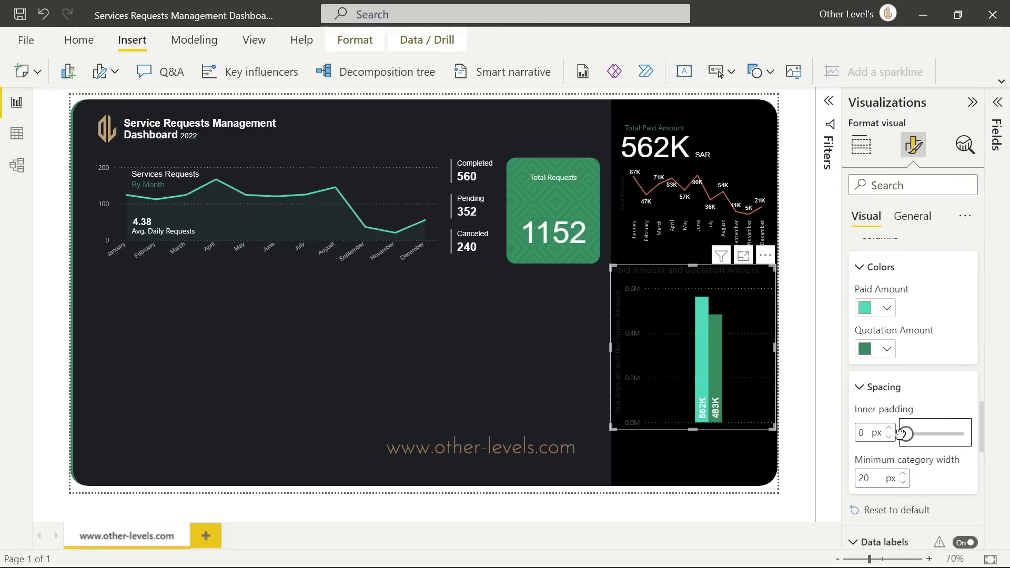
# Set the color of the column chart's horizontal gridlines to #999999
pyautogui.scroll(2, 934, 387)
pyautogui.scroll(1, 930, 378)
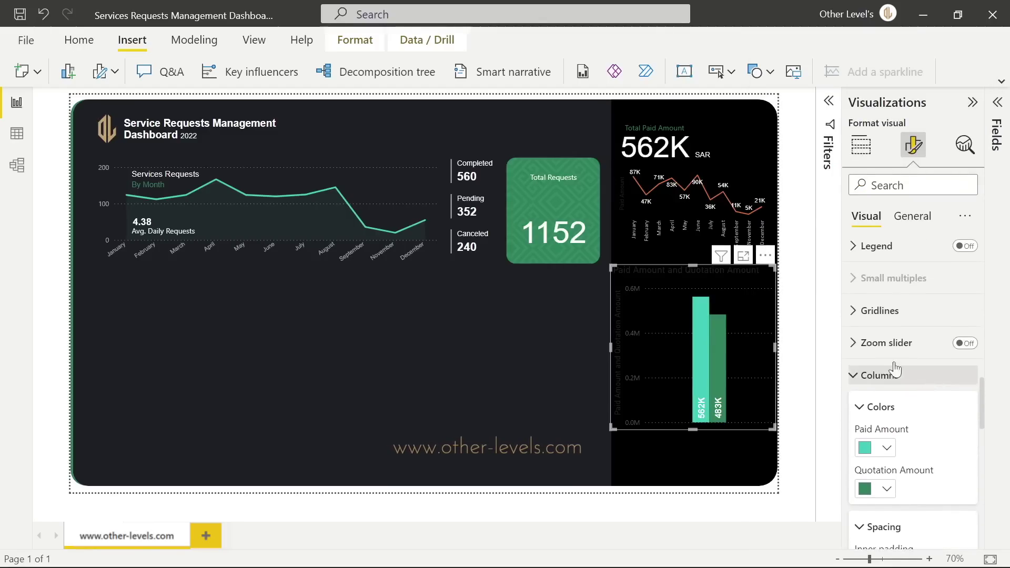
pyautogui.click(880, 312)
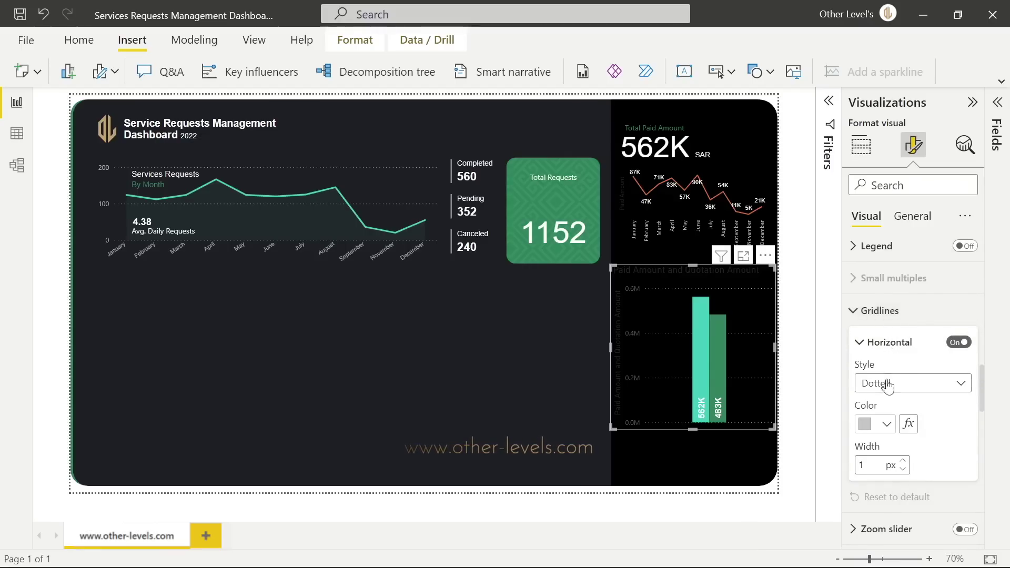
pyautogui.click(887, 424)
pyautogui.click(836, 395)
pyautogui.write('#999999')
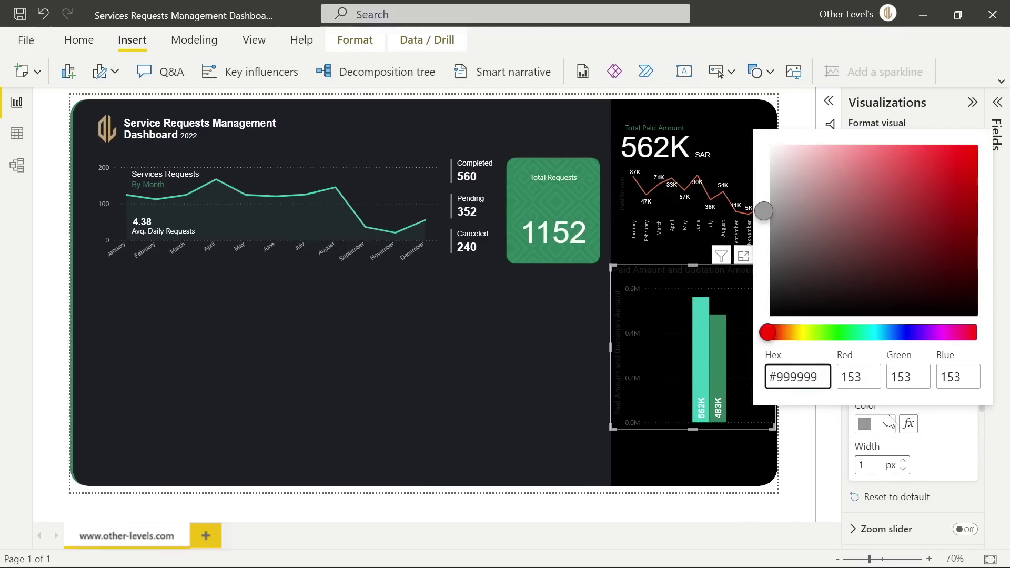
pyautogui.click(944, 423)
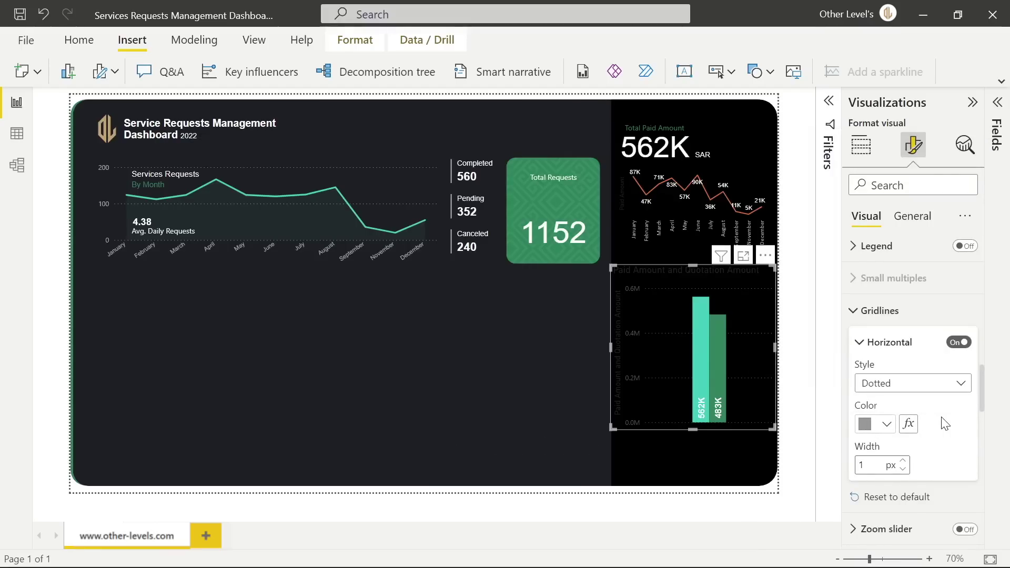
# Resize the column chart to a height of 194 and a width of 272
pyautogui.click(911, 215)
pyautogui.click(889, 263)
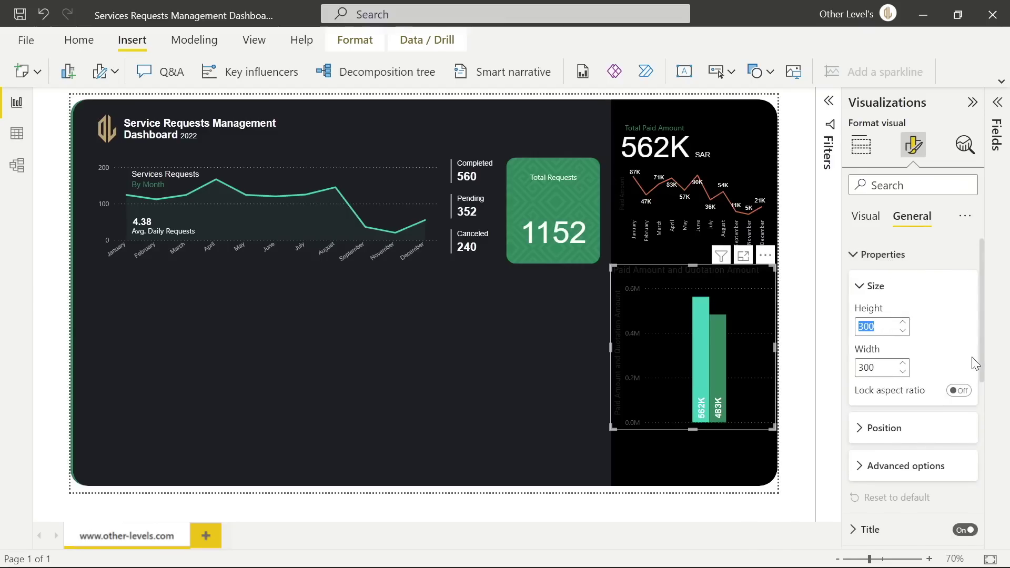
pyautogui.write('194')
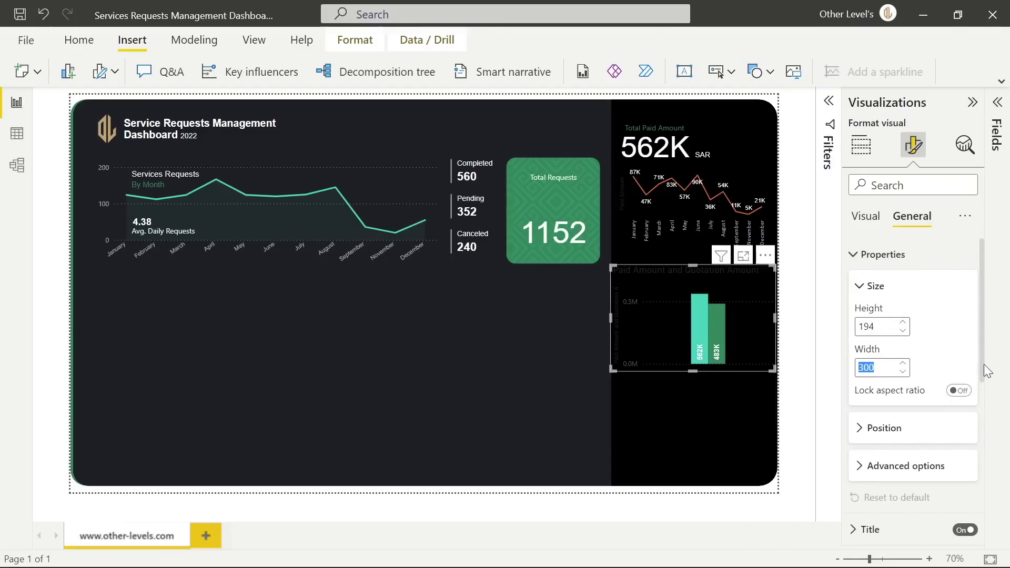
pyautogui.write('272')
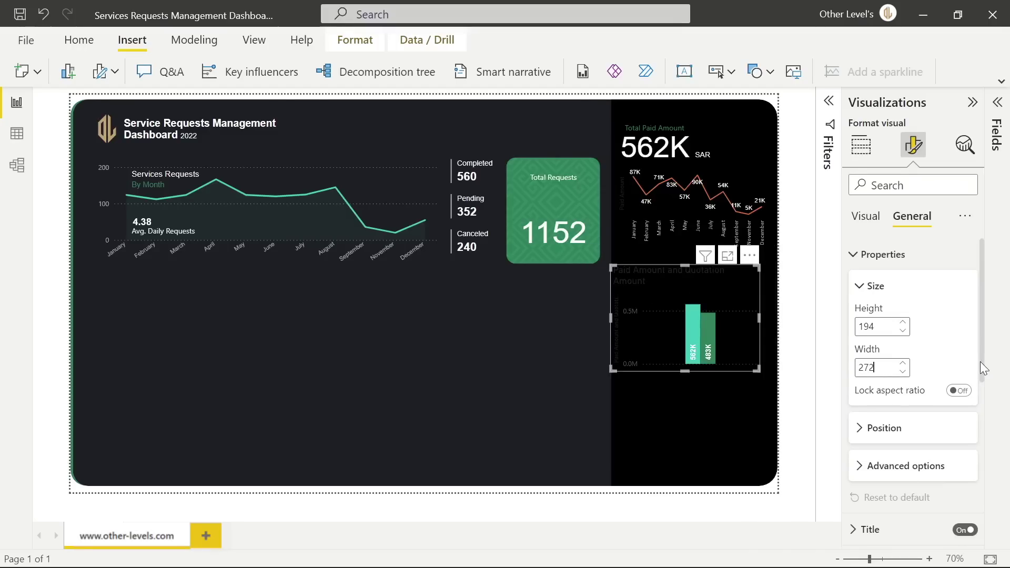
# Position the column chart at horizontal 984 and vertical 285, and turn off its title
pyautogui.click(899, 427)
pyautogui.scroll(-3, 931, 412)
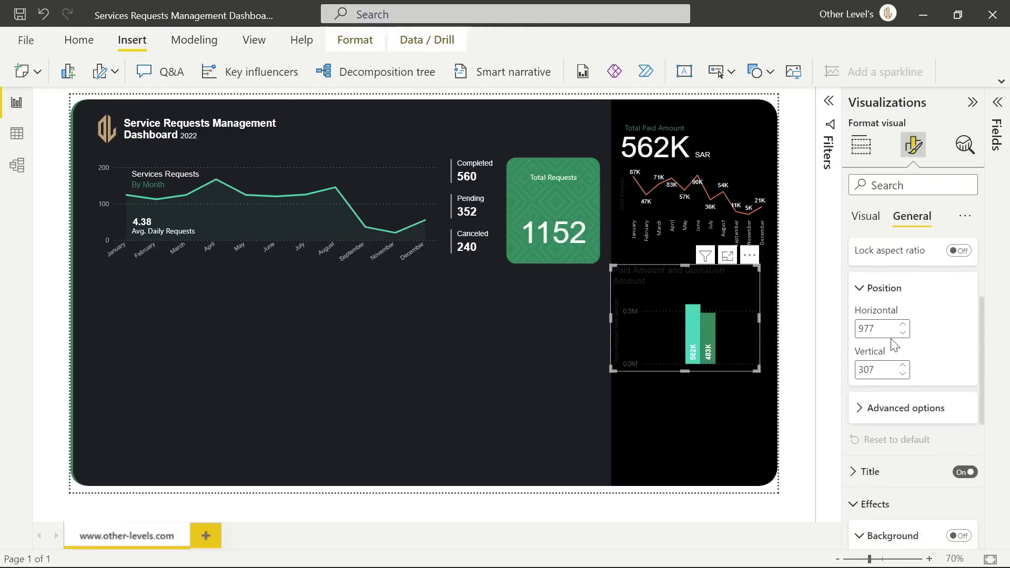
pyautogui.write('984')
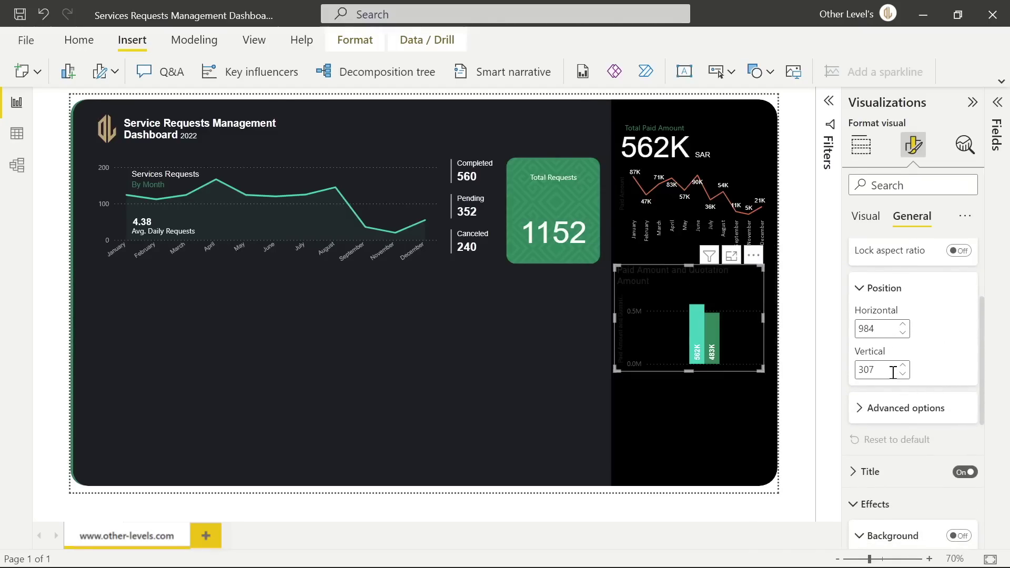
pyautogui.doubleClick(893, 372)
pyautogui.write('285')
pyautogui.click(965, 472)
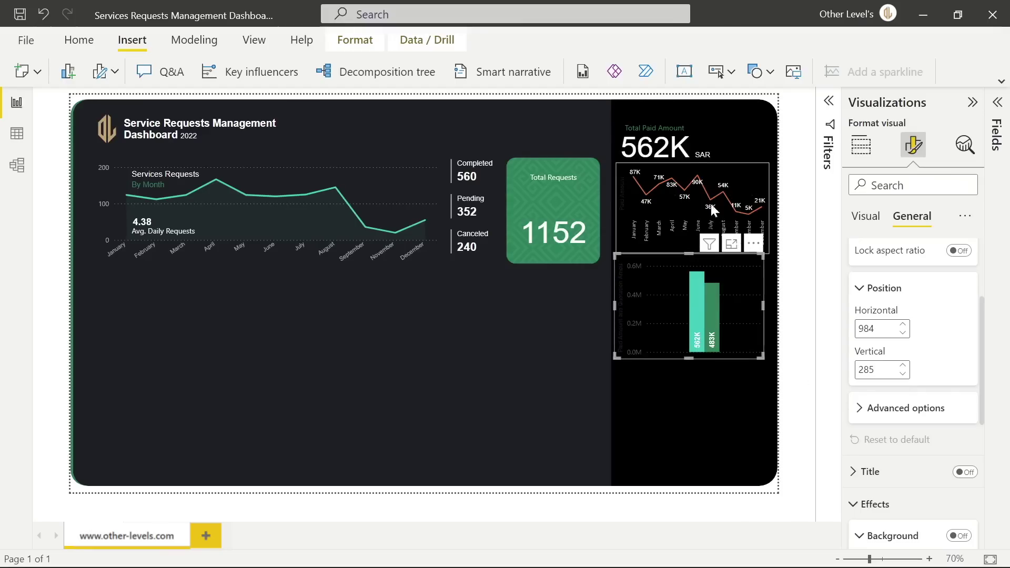
# Duplicate the Total Paid Amount label below the column chart and format the copy's text as bold 14-point Arial
pyautogui.click(664, 122)
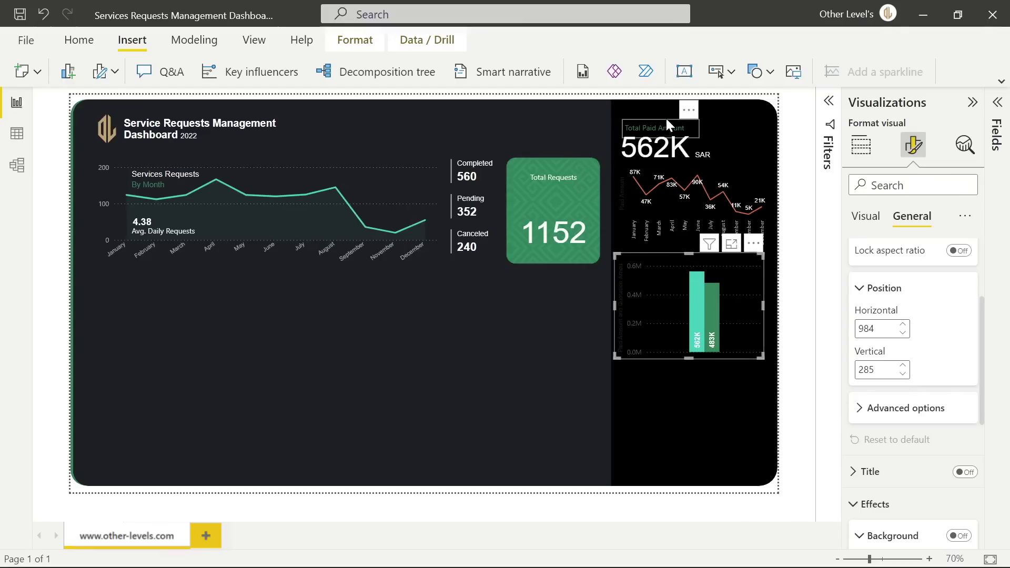
pyautogui.moveTo(666, 121); pyautogui.dragTo(672, 384)
pyautogui.doubleClick(667, 389)
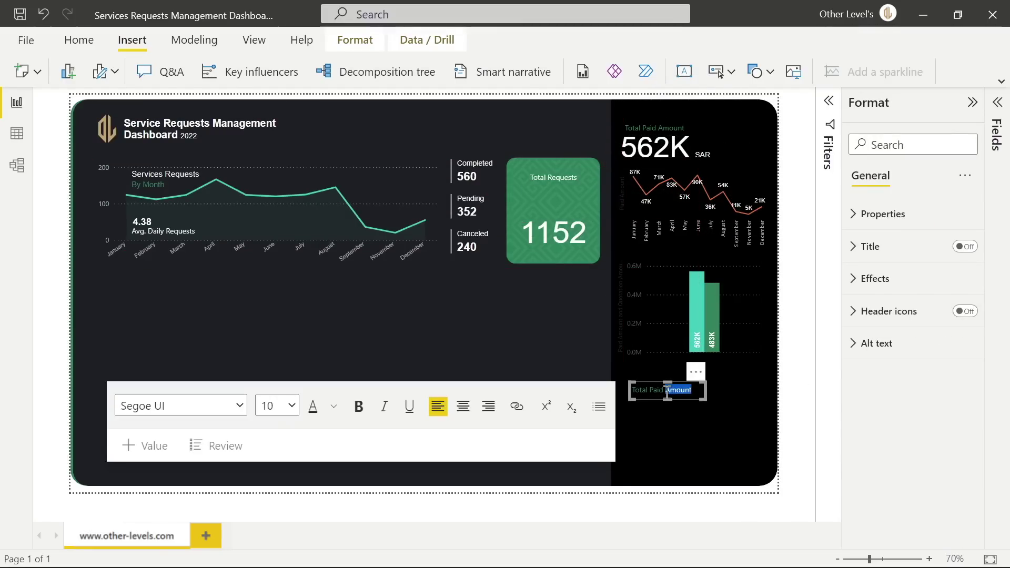
pyautogui.click(291, 408)
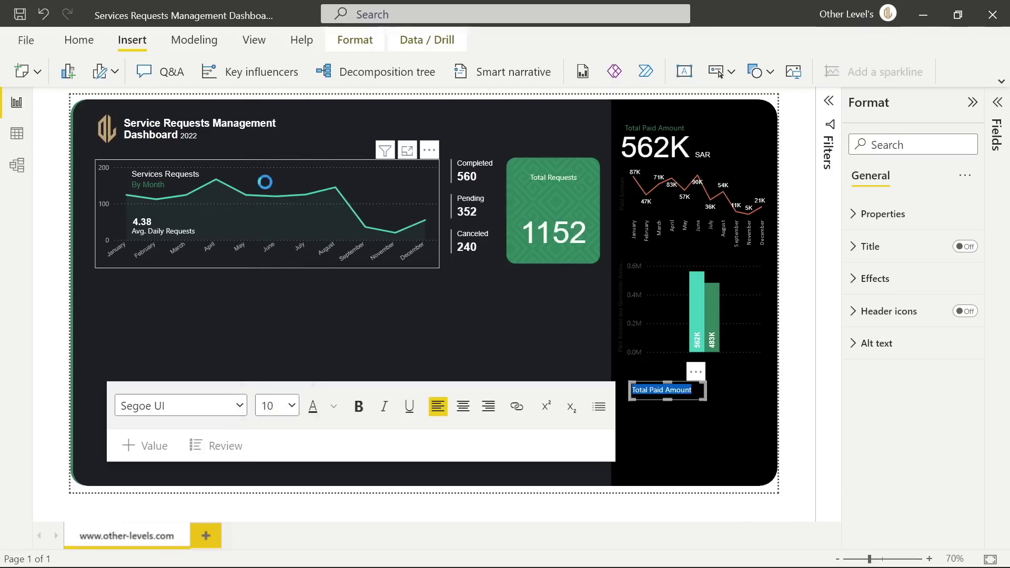
pyautogui.click(360, 407)
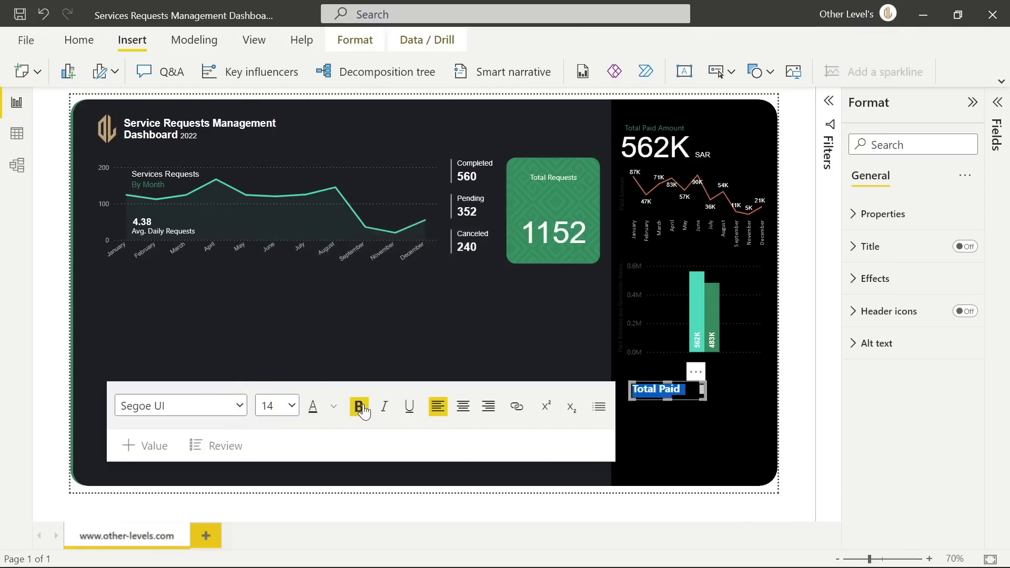
pyautogui.click(238, 406)
pyautogui.click(184, 93)
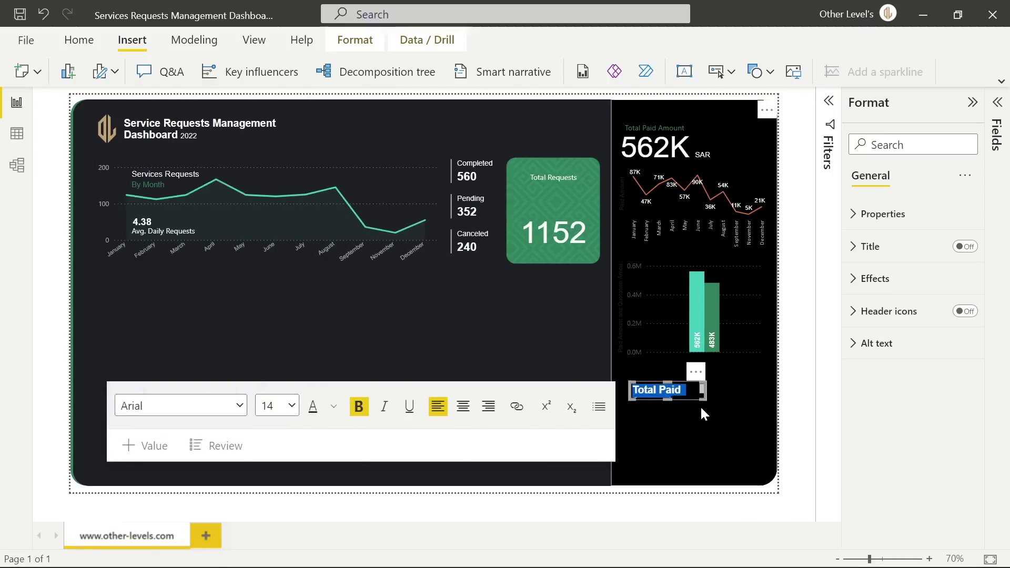
# Resize the copied label to about 114 wide and 96 high, and change its text to "Paid vs Quotation" in white
pyautogui.moveTo(703, 399); pyautogui.dragTo(690, 431)
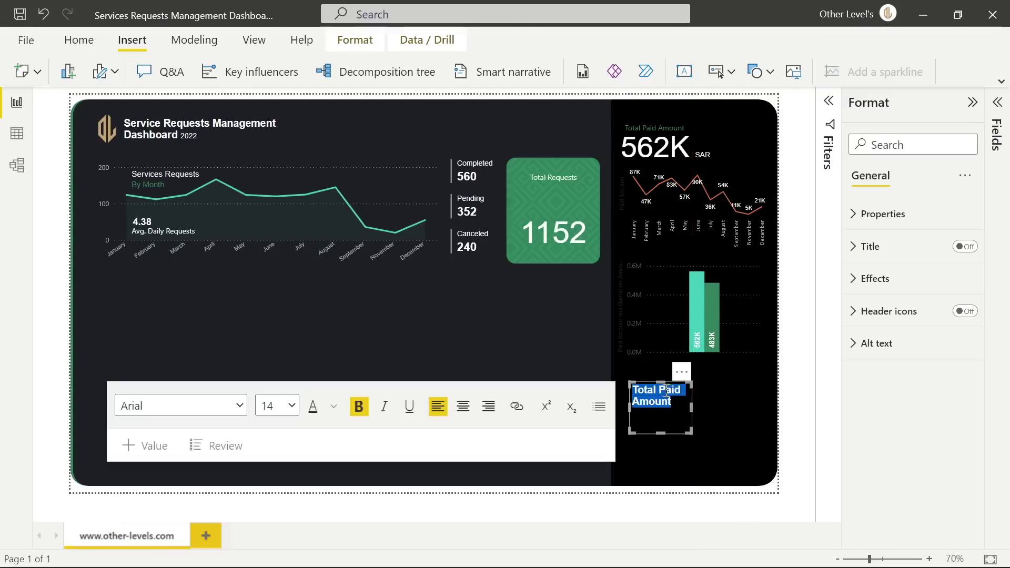
pyautogui.write('Paid vs Qoutati')
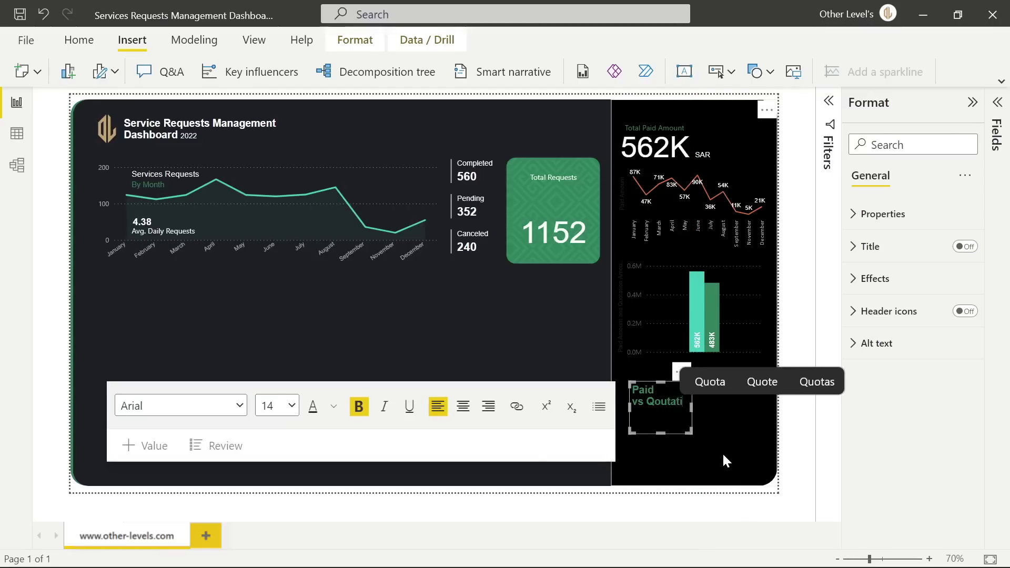
pyautogui.write('on')
pyautogui.hotkey('ctrl', 'a')
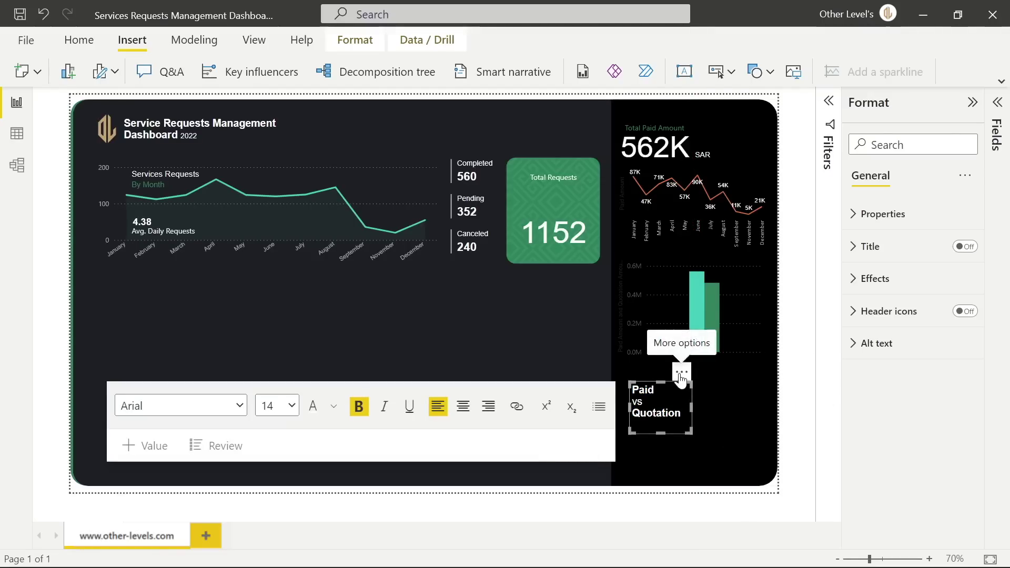
# Place the Paid vs Quotation label beside the chart's columns at horizontal 1004 and nudge its vertical position slightly down
pyautogui.moveTo(680, 381); pyautogui.dragTo(687, 307)
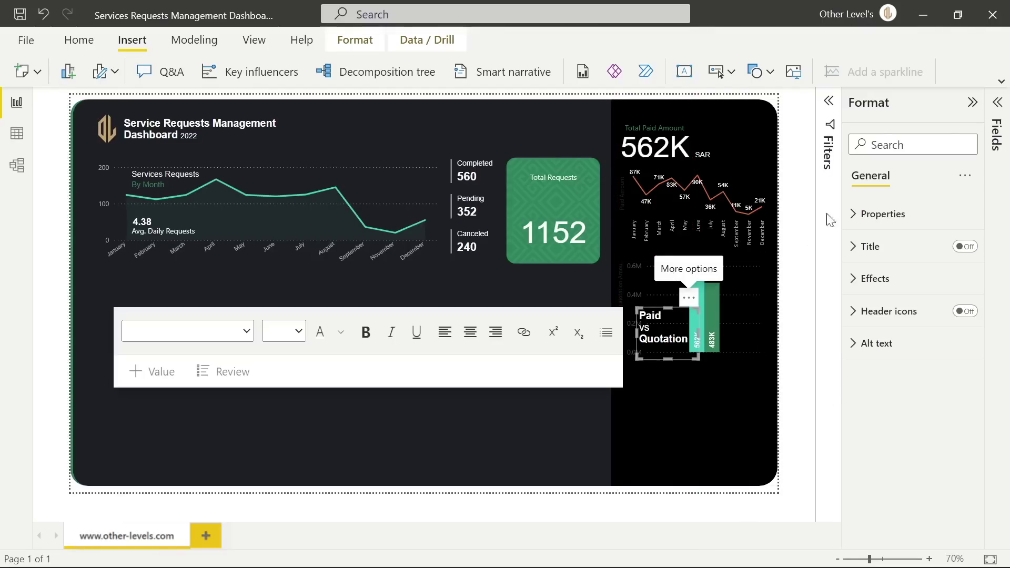
pyautogui.click(882, 213)
pyautogui.click(886, 388)
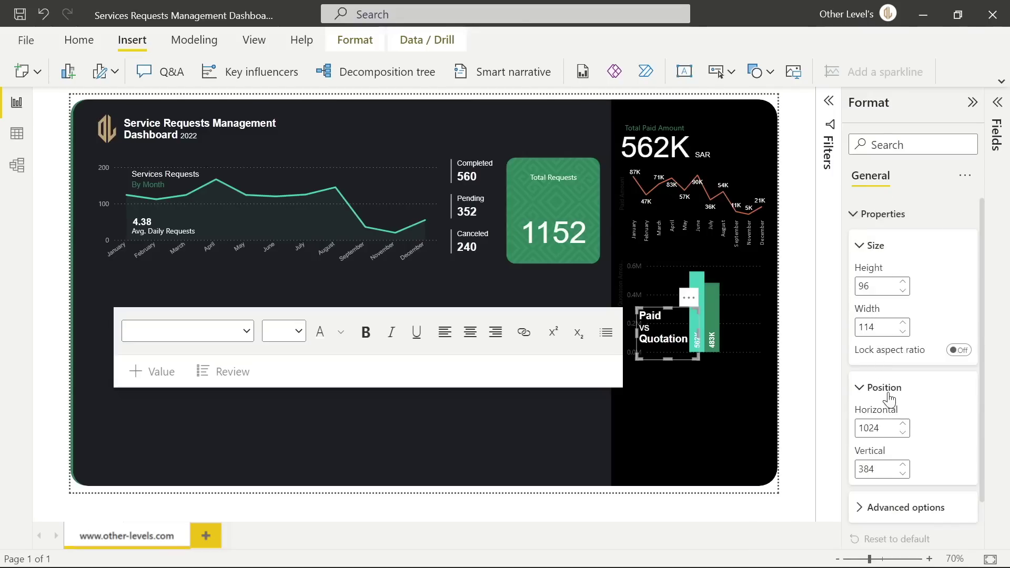
pyautogui.write('1004')
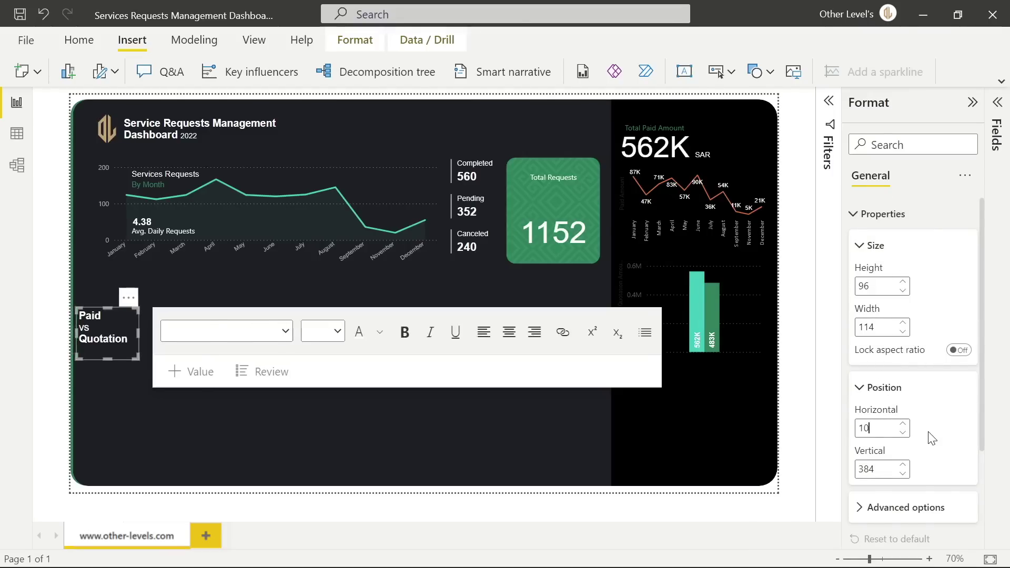
pyautogui.click(901, 465)
pyautogui.click(901, 464)
pyautogui.click(902, 465)
pyautogui.click(902, 465)
pyautogui.click(902, 465)
pyautogui.click(901, 464)
pyautogui.click(785, 135)
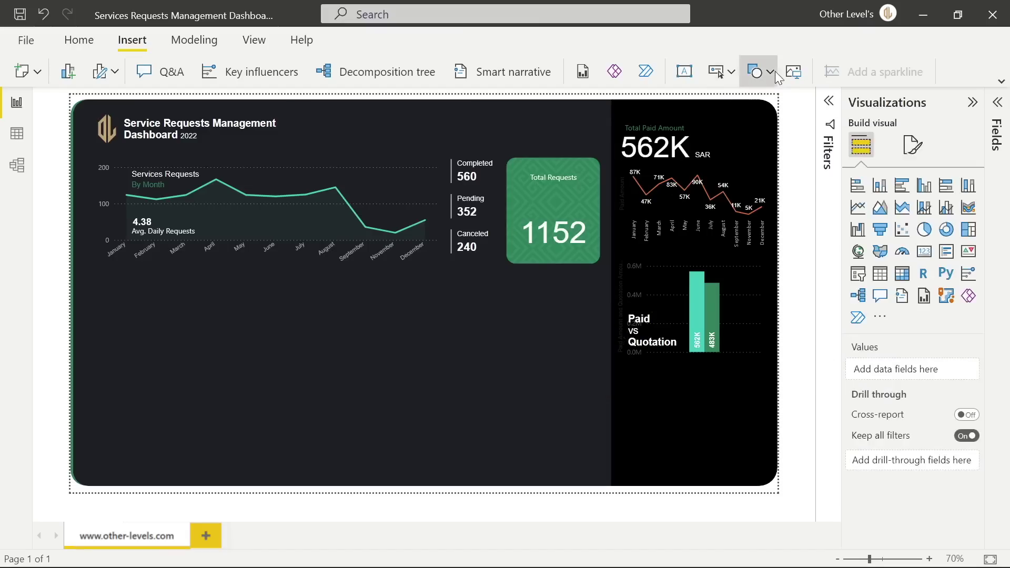
# Insert a line shape about 81 wide and 53 high in the empty dashboard area and set its border color to #33835c
pyautogui.click(774, 71)
pyautogui.click(844, 280)
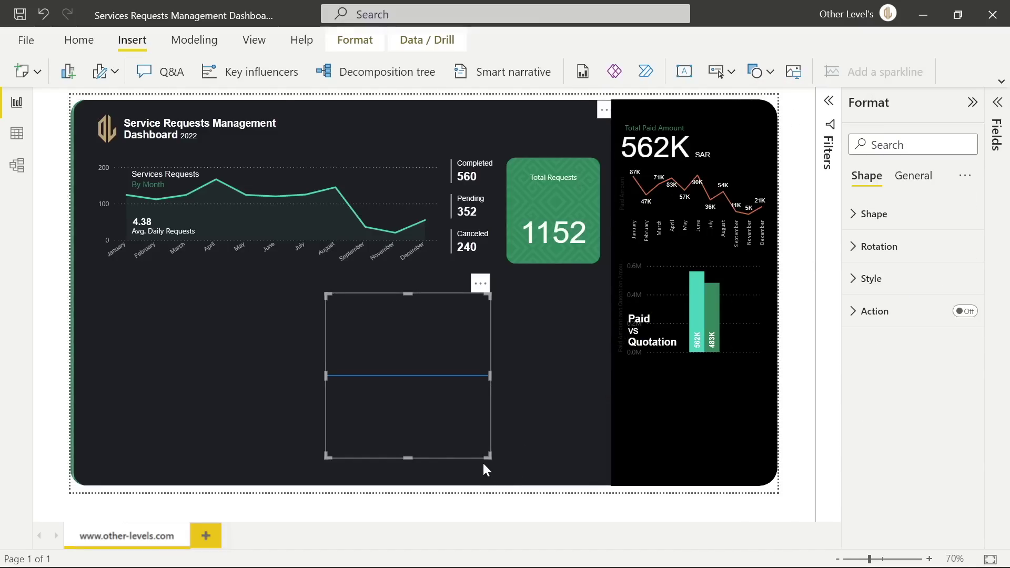
pyautogui.moveTo(483, 462); pyautogui.dragTo(371, 321)
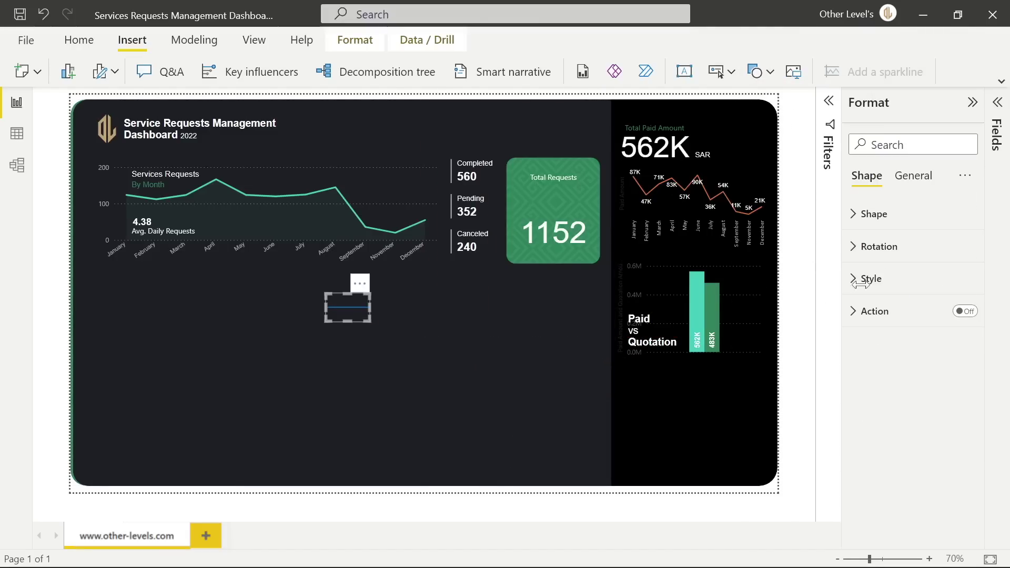
pyautogui.click(881, 284)
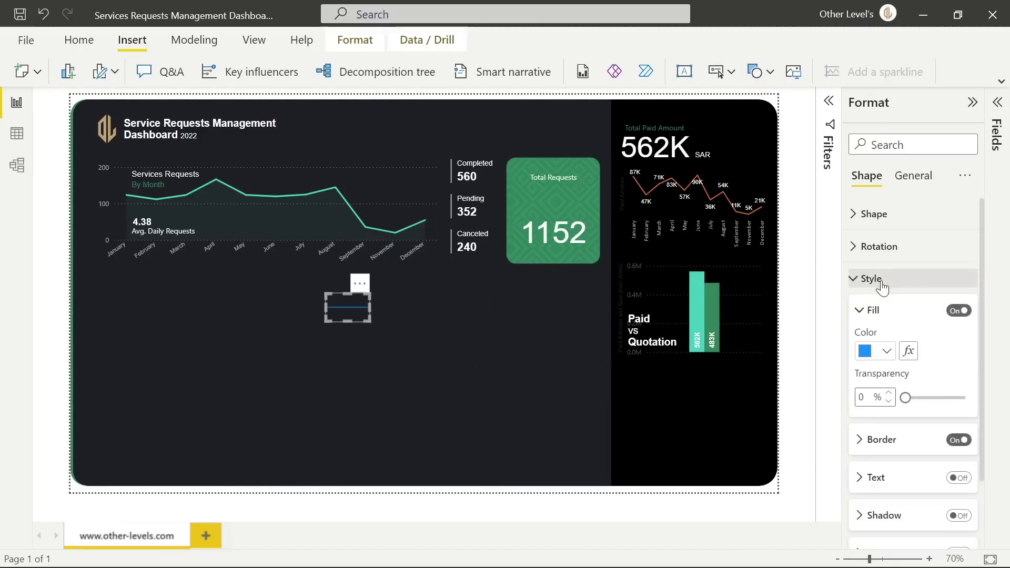
pyautogui.click(917, 446)
pyautogui.scroll(-3, 899, 405)
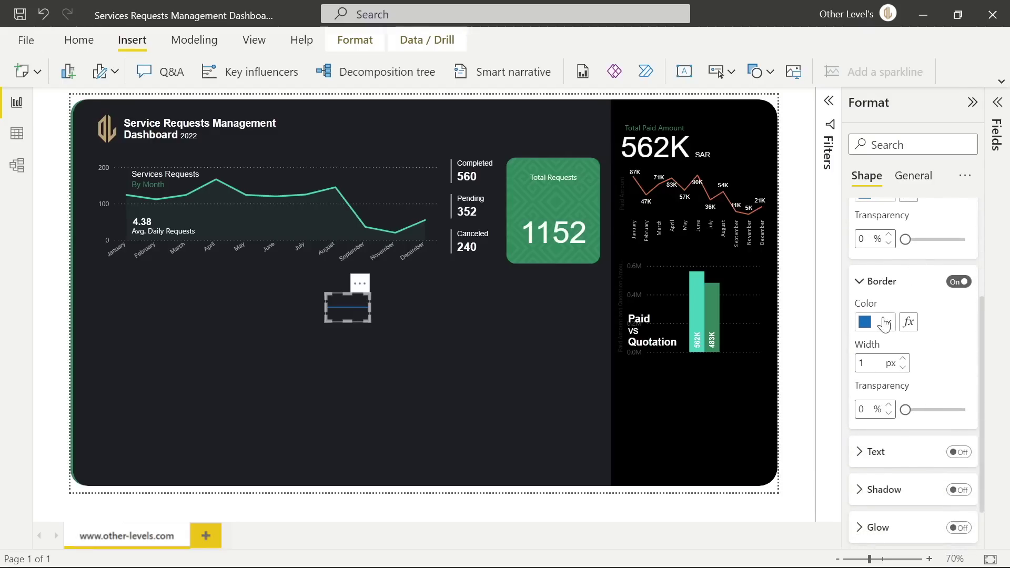
pyautogui.click(885, 322)
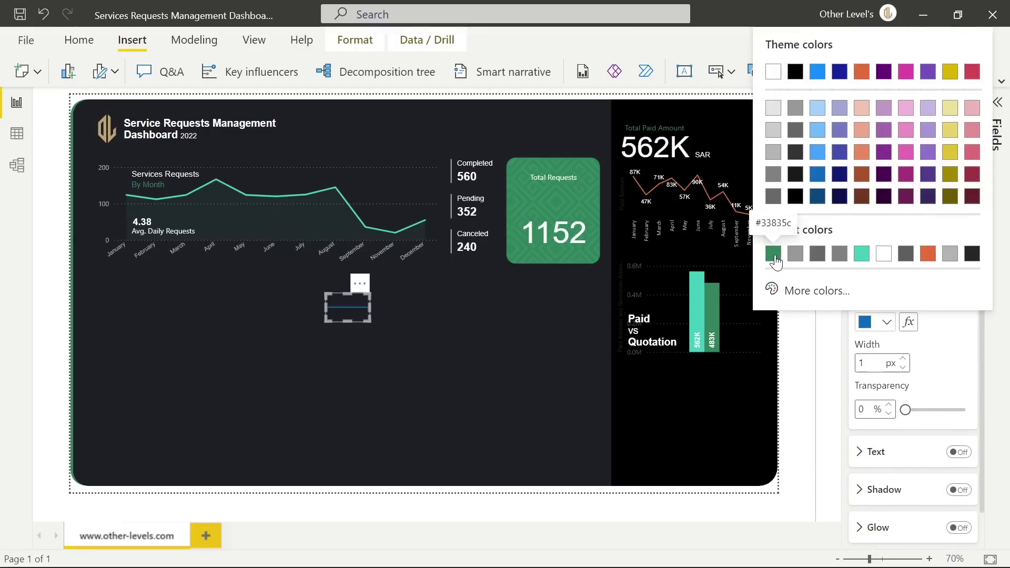
pyautogui.click(773, 254)
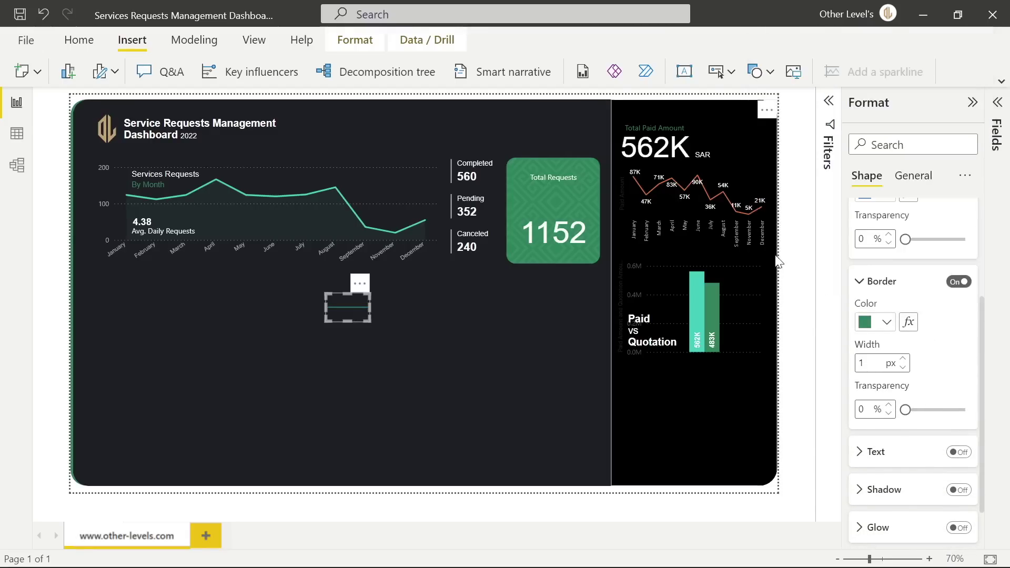
# Resize the green line shape to a height of 30 and a width of 27
pyautogui.click(914, 178)
pyautogui.click(892, 216)
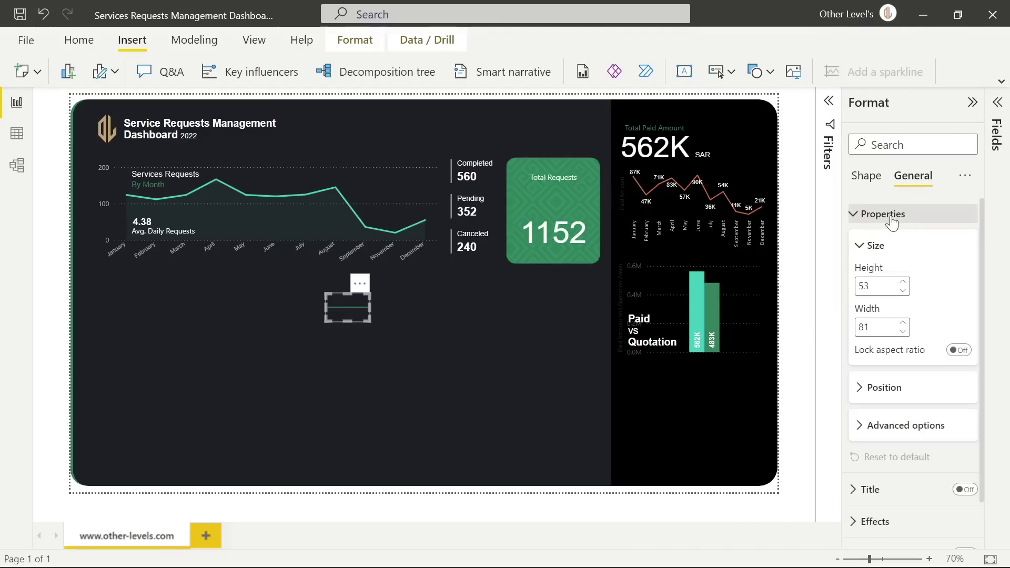
pyautogui.write('2')
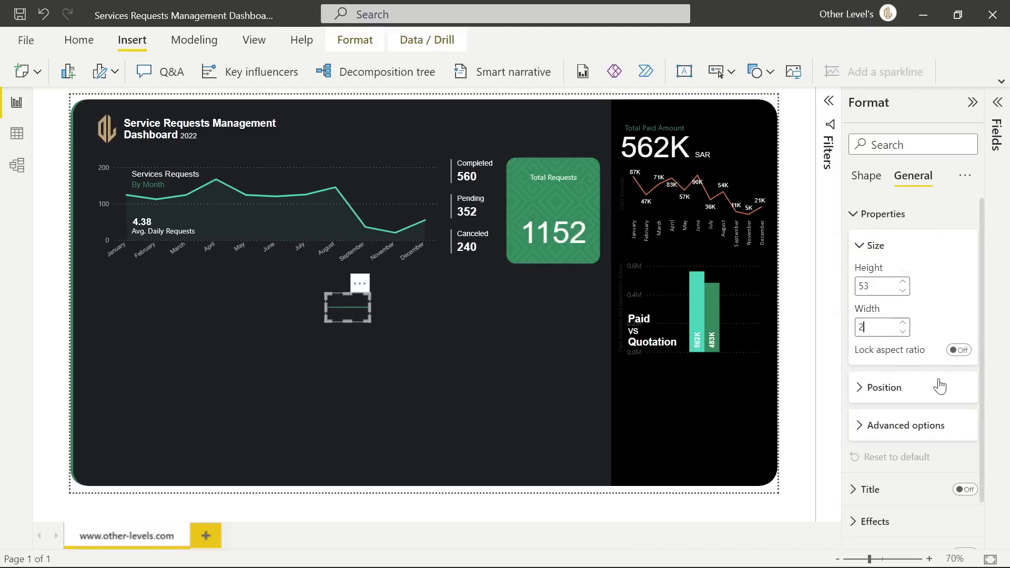
pyautogui.write('7')
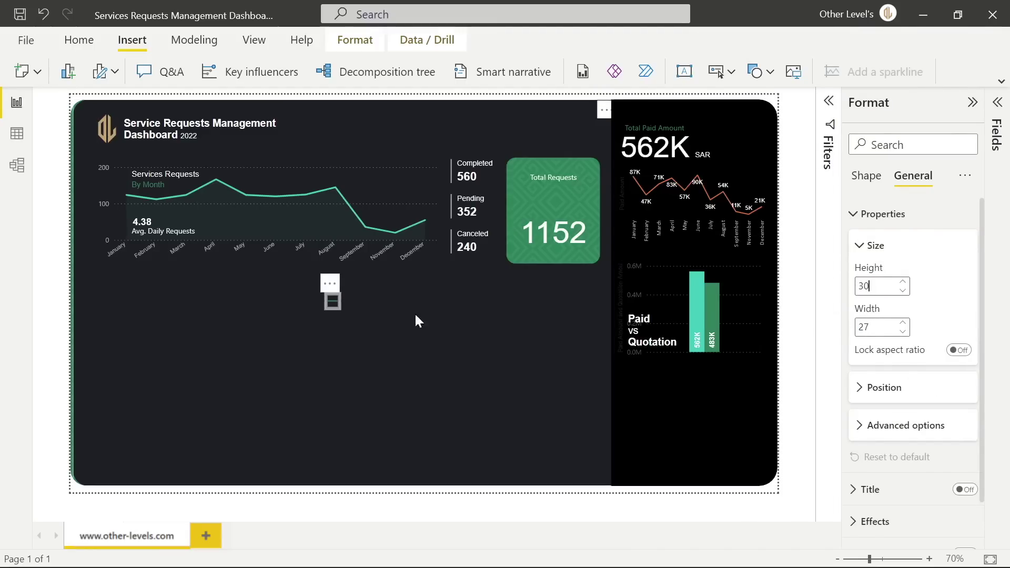
# Duplicate the green line just below the original and set the copy's border color to turquoise
pyautogui.click(332, 300)
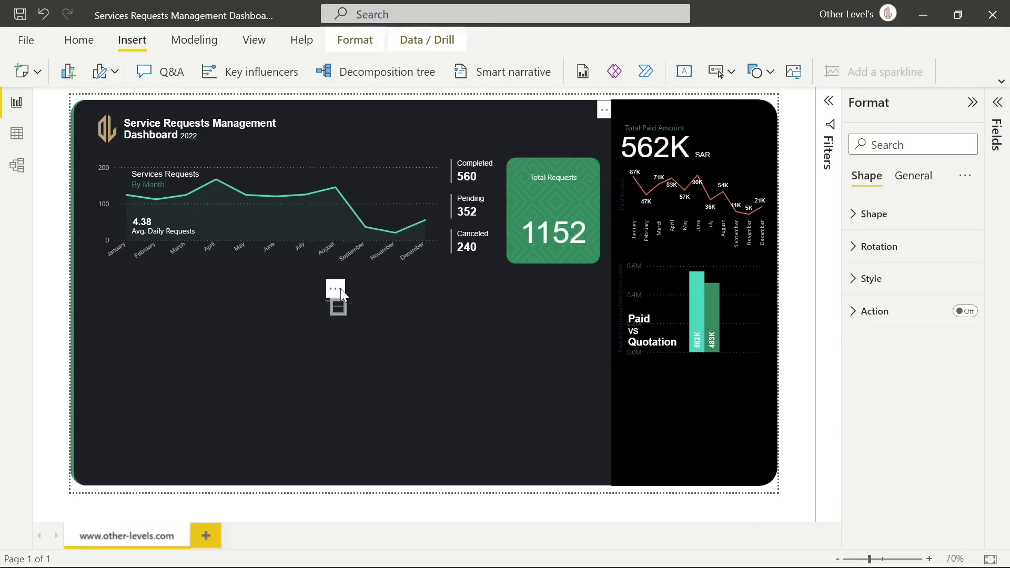
pyautogui.moveTo(330, 309); pyautogui.dragTo(330, 313)
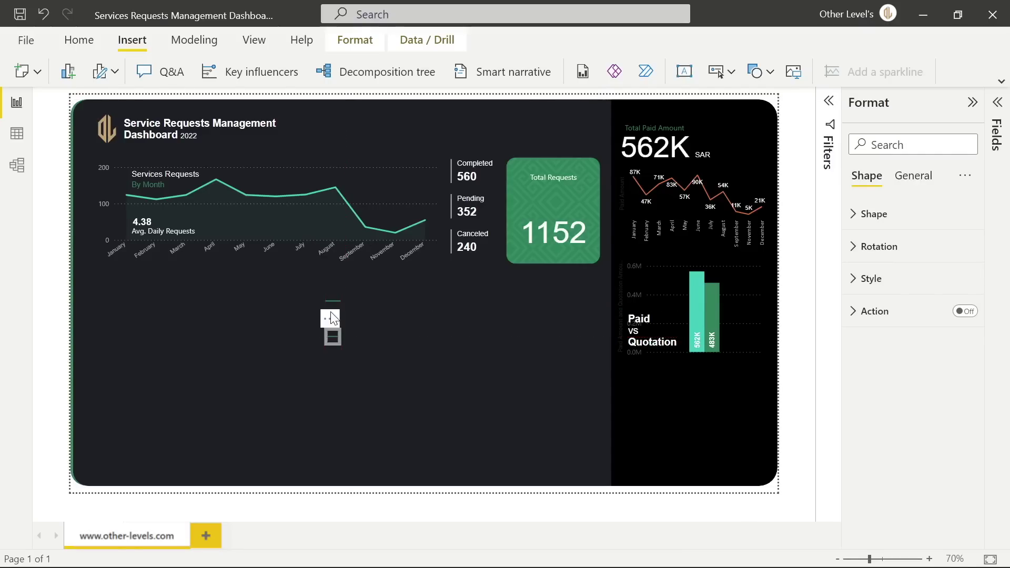
pyautogui.click(871, 279)
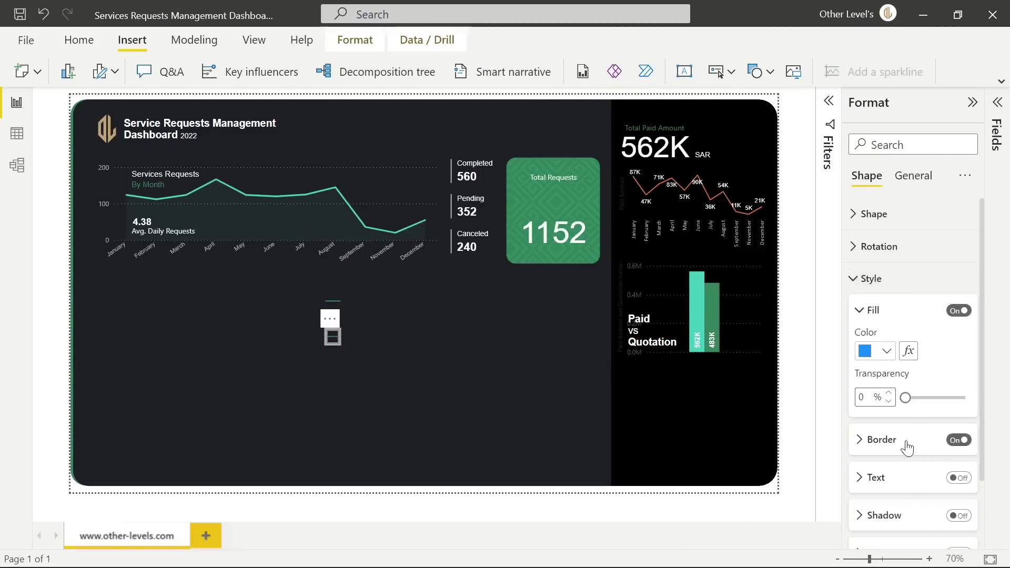
pyautogui.click(881, 440)
pyautogui.scroll(-2, 894, 420)
pyautogui.click(886, 375)
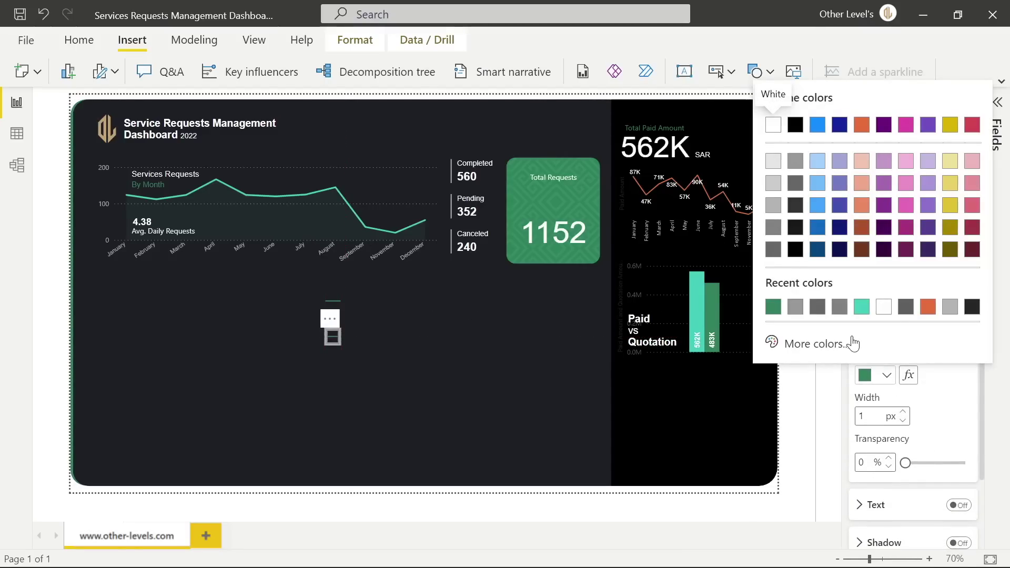
pyautogui.click(861, 307)
# Place the turquoise line under Paid at horizontal 1009 and vertical 404, and the green line under Quotation at vertical 450
pyautogui.moveTo(331, 330); pyautogui.dragTo(637, 315)
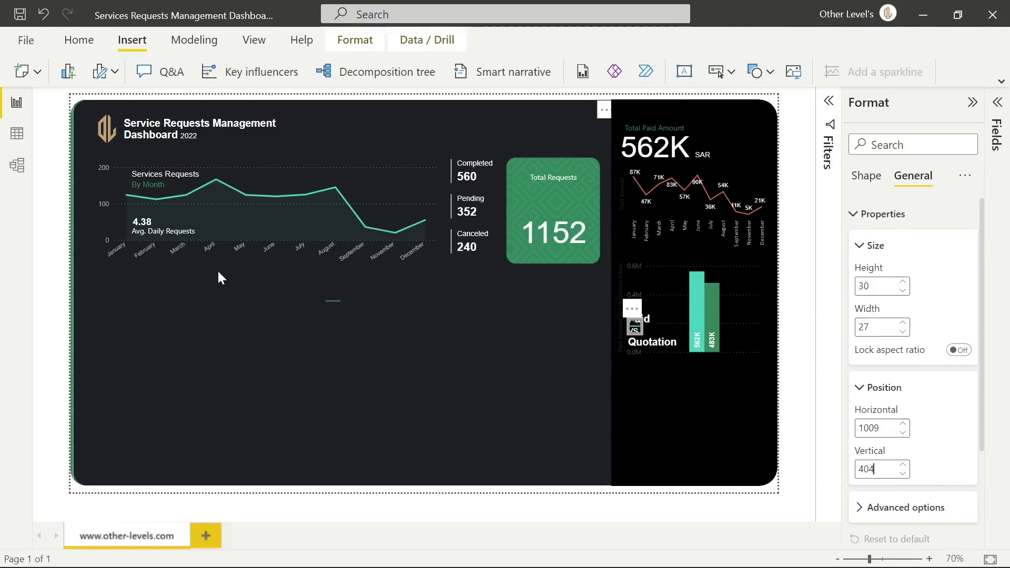
pyautogui.moveTo(333, 299); pyautogui.dragTo(640, 328)
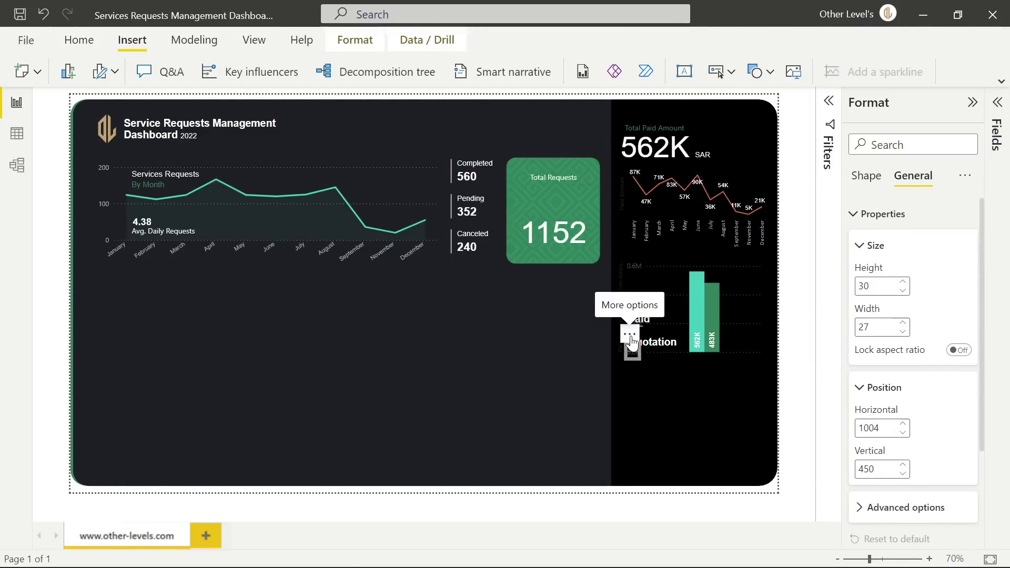
# Duplicate the Total Paid Amount label below the column chart and change the copy's text to "Monthly Filter"
pyautogui.click(665, 125)
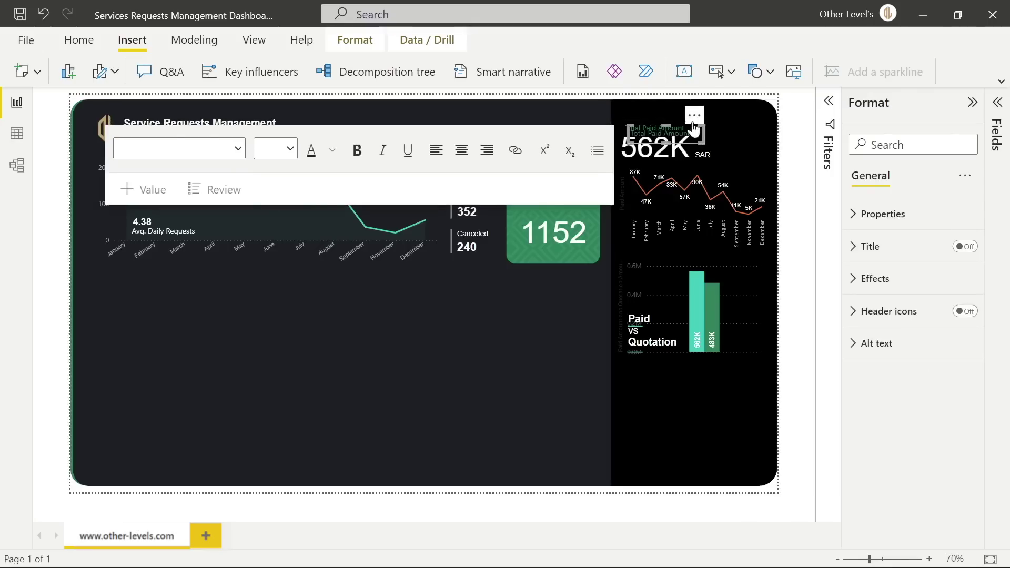
pyautogui.moveTo(691, 125); pyautogui.dragTo(681, 361)
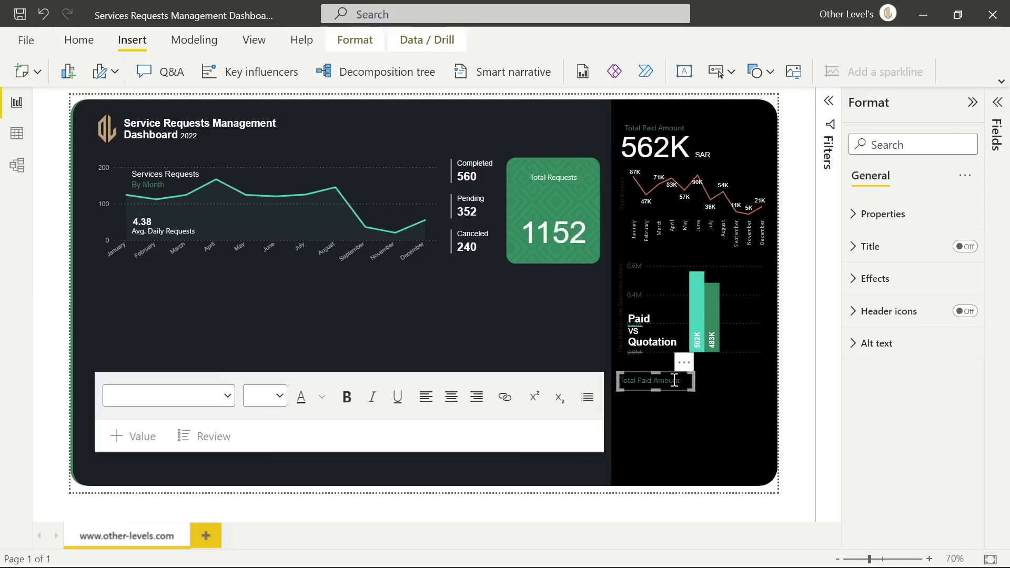
pyautogui.doubleClick(666, 380)
pyautogui.hotkey('ctrl', 'a')
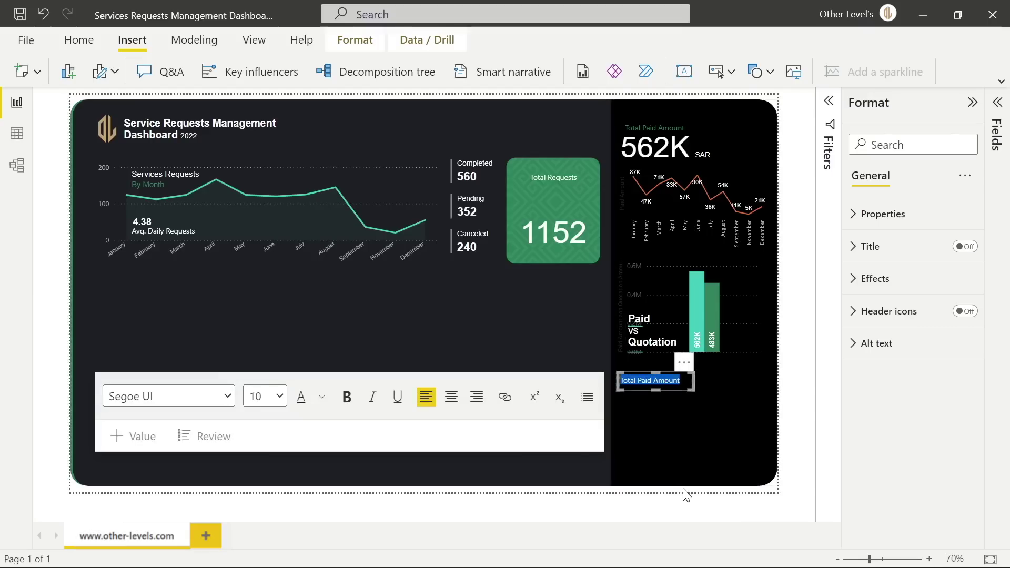
pyautogui.write('Monthly Filter')
pyautogui.click(684, 494)
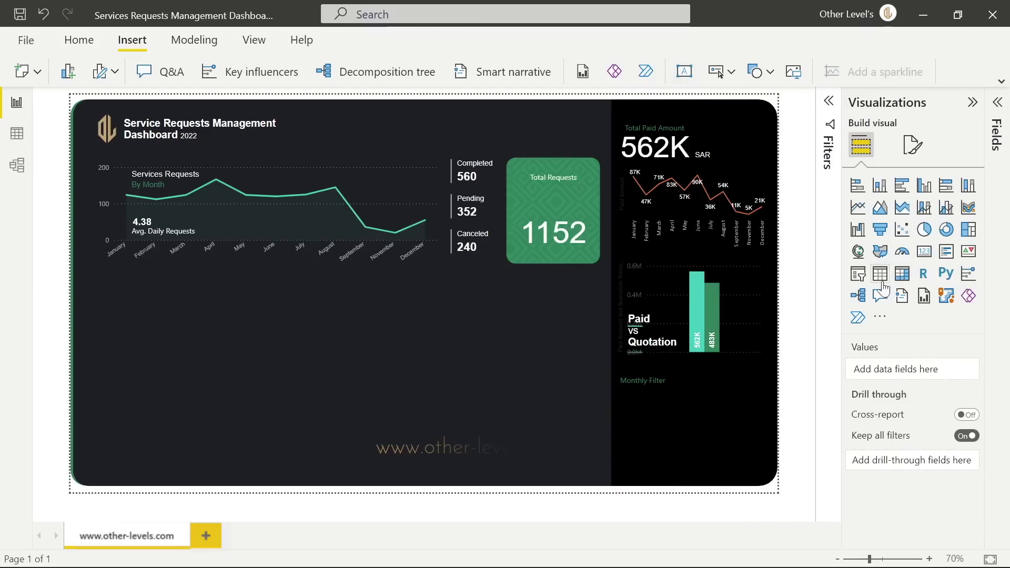
# Add a slicer to the report page and populate it with Month from the Locations table's Date Hierarchy
pyautogui.click(858, 273)
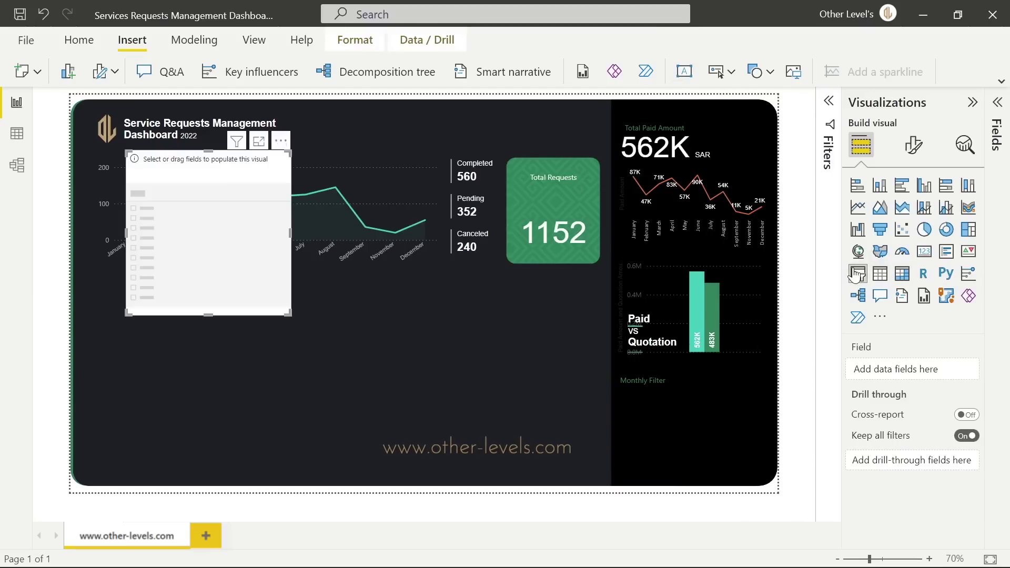
pyautogui.click(998, 101)
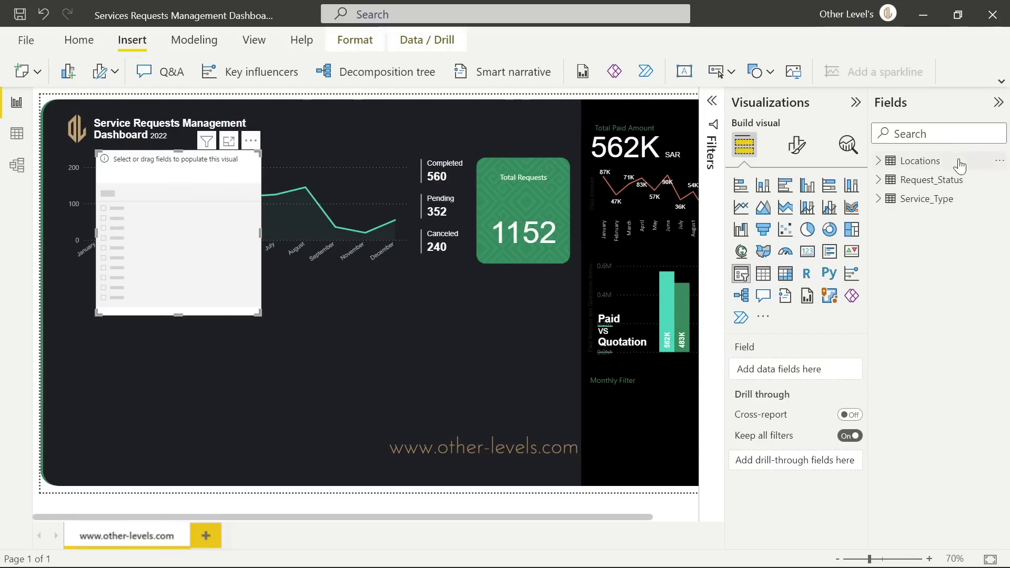
pyautogui.click(886, 163)
pyautogui.click(889, 217)
pyautogui.click(901, 237)
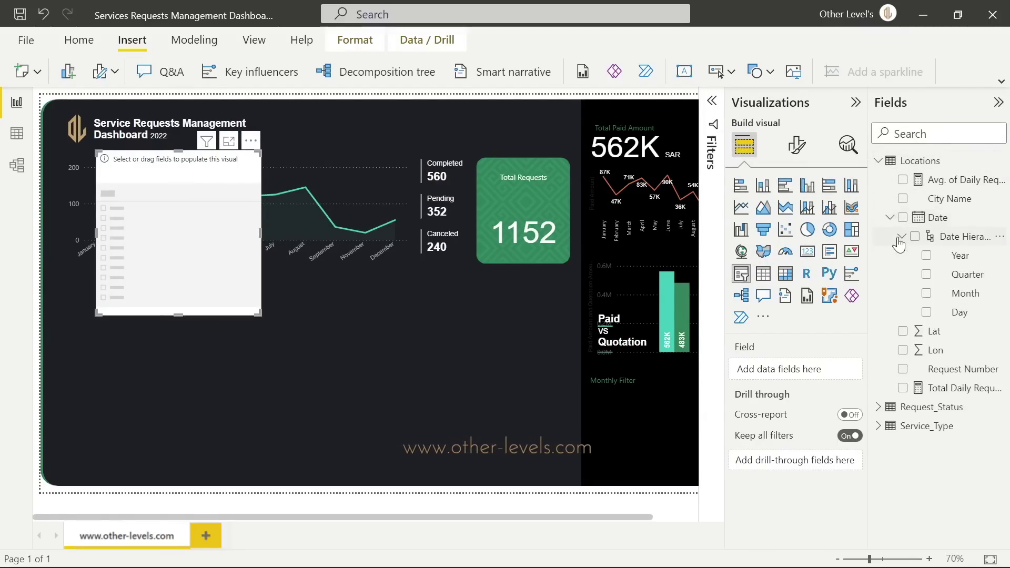
pyautogui.click(925, 293)
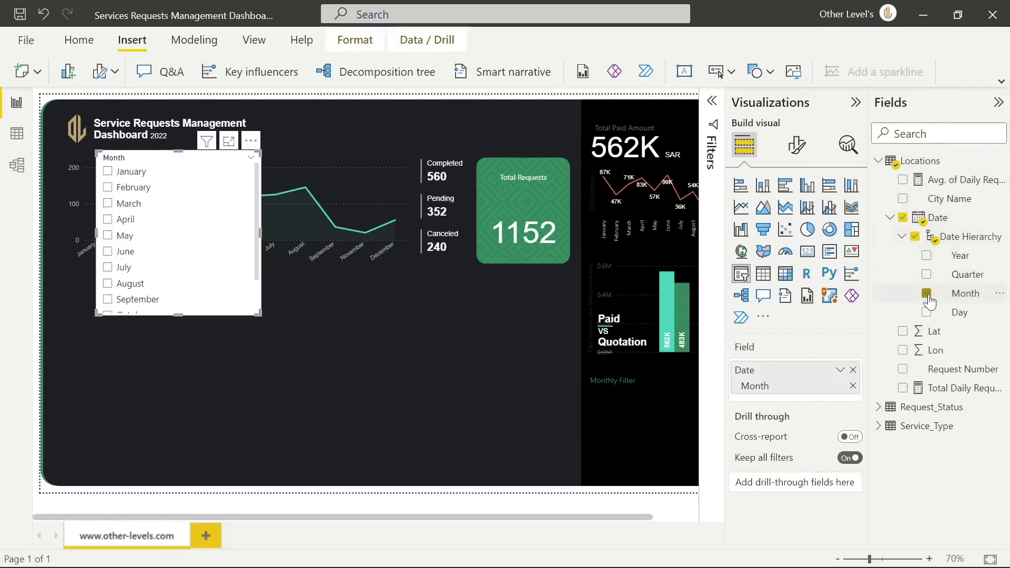
# Turn off the month slicer's header and set its orientation to Horizontal
pyautogui.click(797, 144)
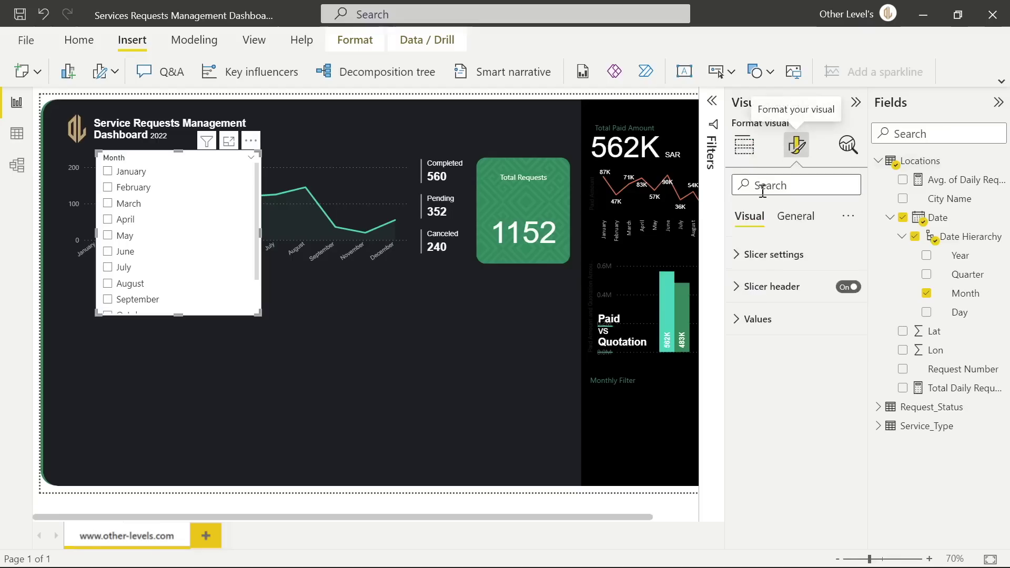
pyautogui.click(848, 287)
pyautogui.click(797, 258)
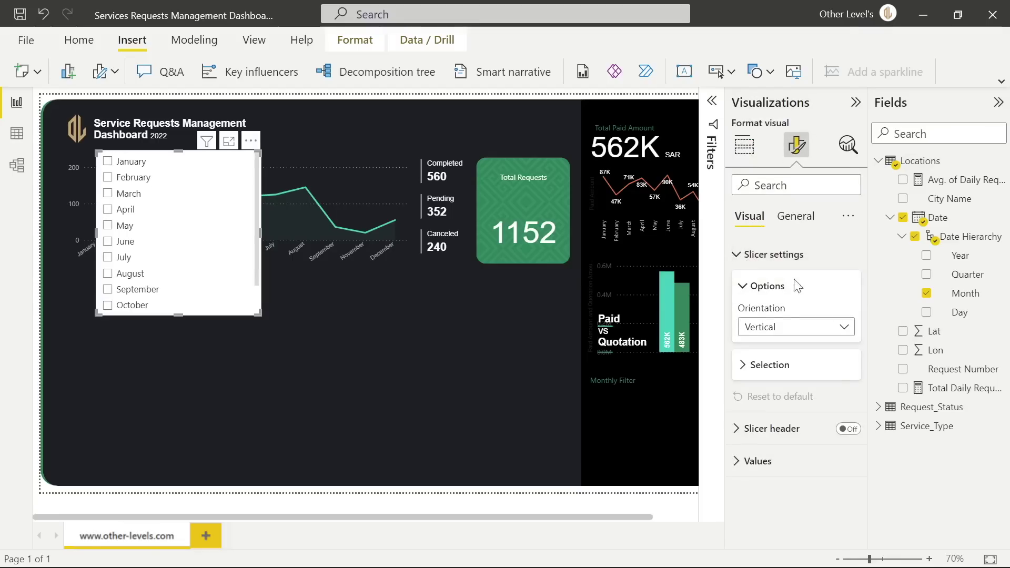
pyautogui.click(785, 328)
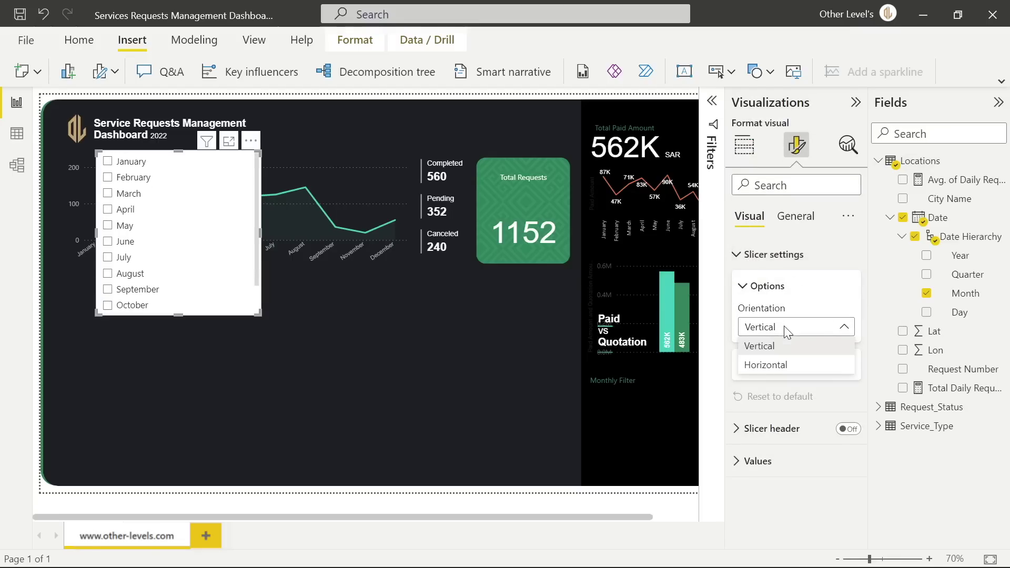
pyautogui.click(779, 365)
pyautogui.click(782, 368)
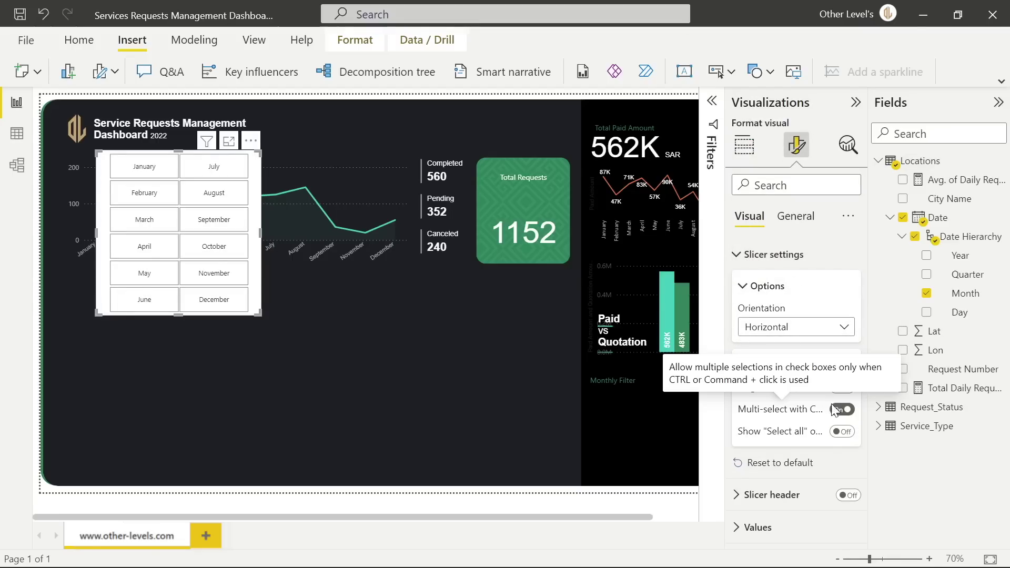
# Set the font color of the month slicer's values to white
pyautogui.click(757, 525)
pyautogui.scroll(-5, 783, 400)
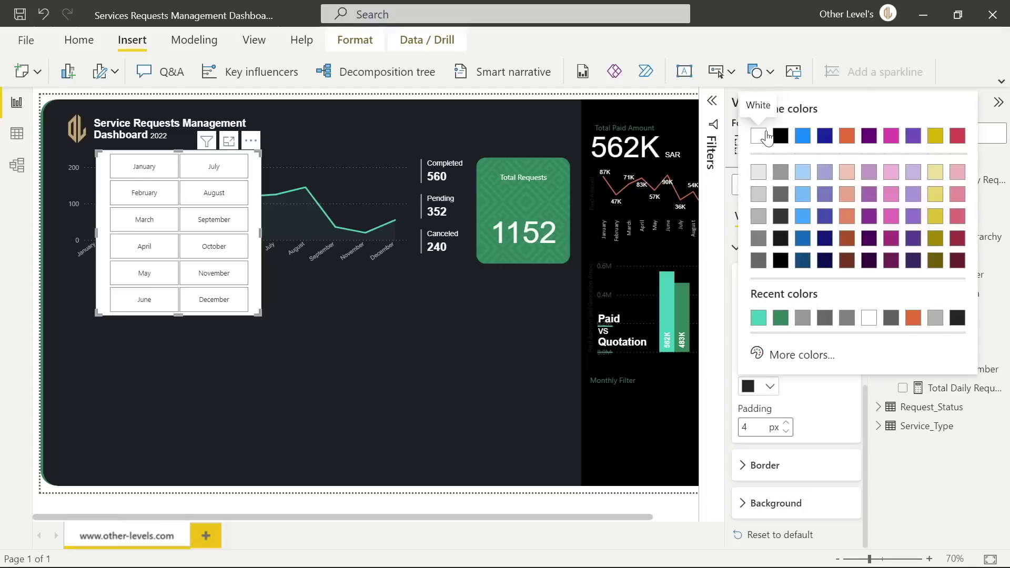
pyautogui.click(757, 137)
# Move the month slicer to the empty area below the line chart and remove its top, bottom, left and right value borders
pyautogui.click(793, 464)
pyautogui.scroll(-5, 816, 399)
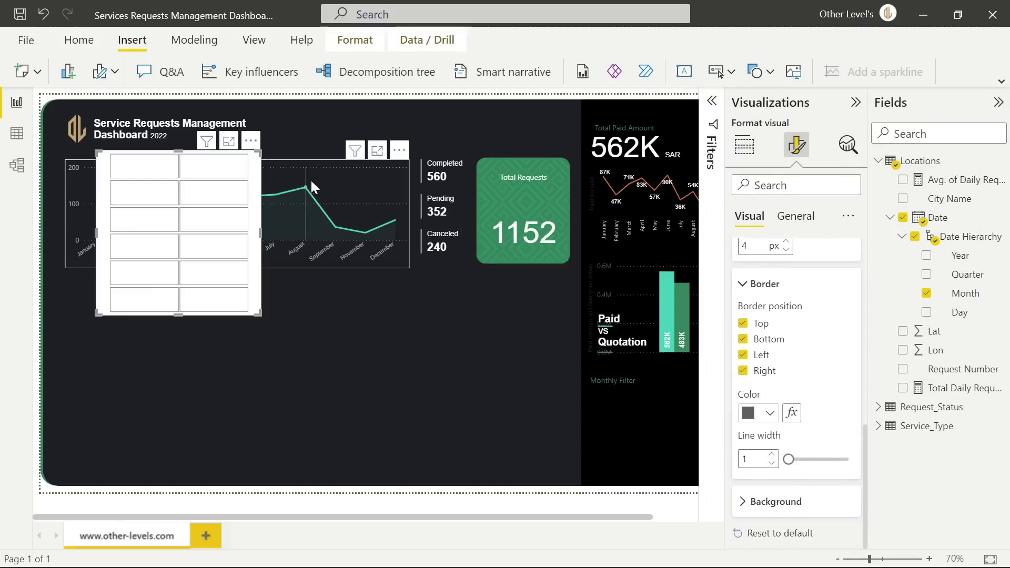
pyautogui.moveTo(259, 164); pyautogui.dragTo(488, 293)
pyautogui.click(743, 323)
pyautogui.click(743, 339)
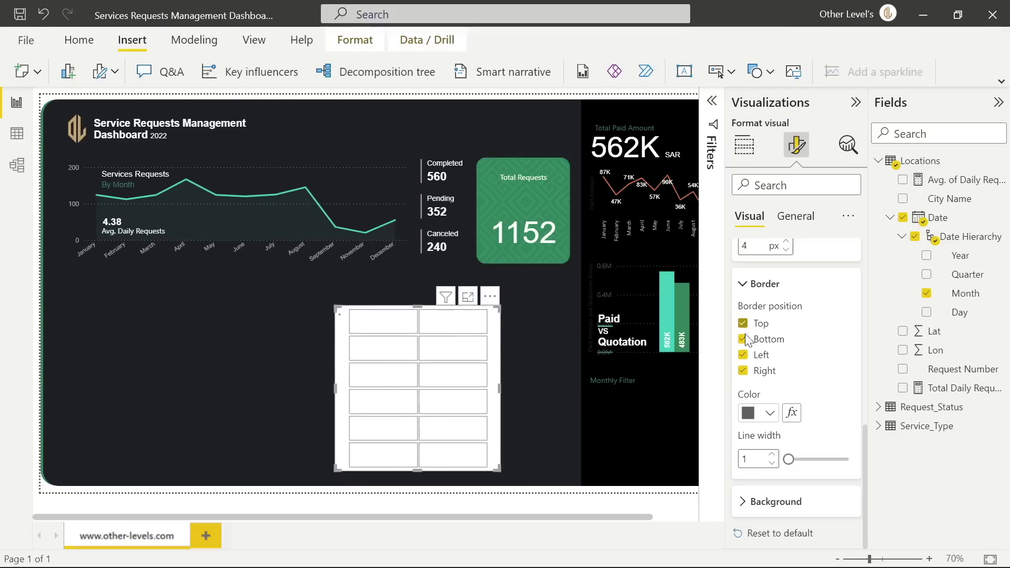
pyautogui.click(752, 368)
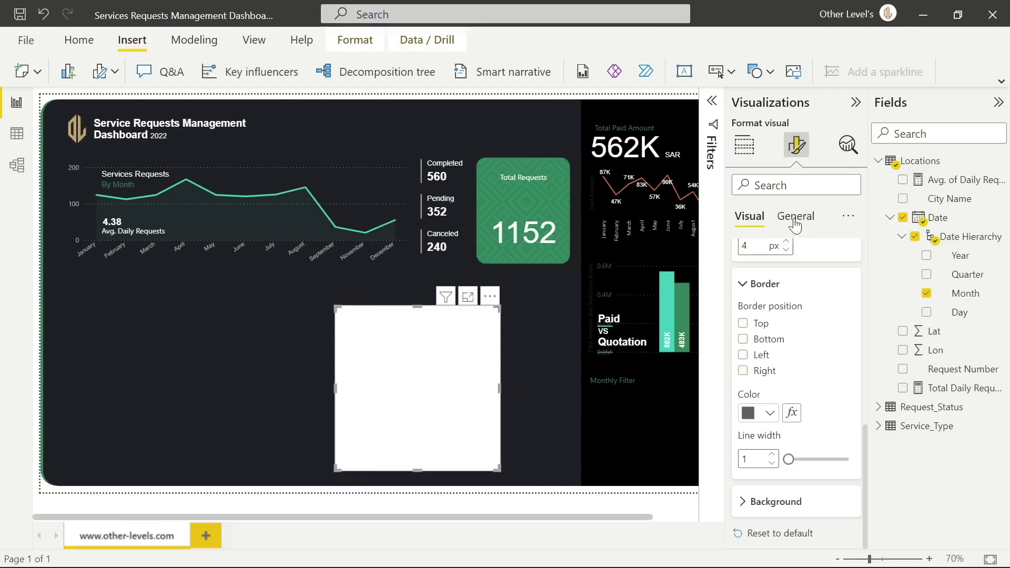
# Turn off the month slicer's overall background effect
pyautogui.click(795, 216)
pyautogui.click(802, 319)
pyautogui.click(842, 350)
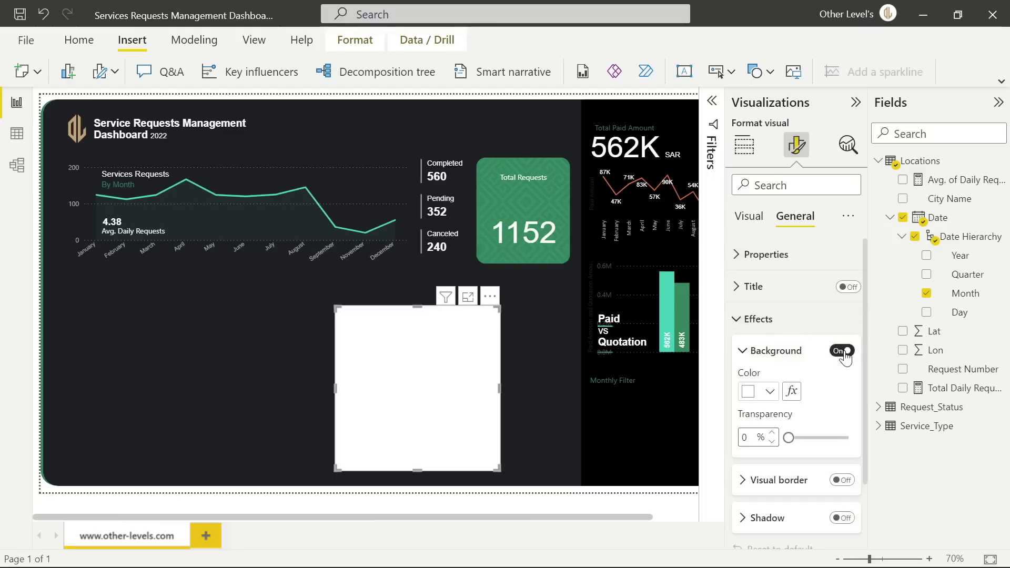
# Set the background color of the month slicer's values to black
pyautogui.click(749, 218)
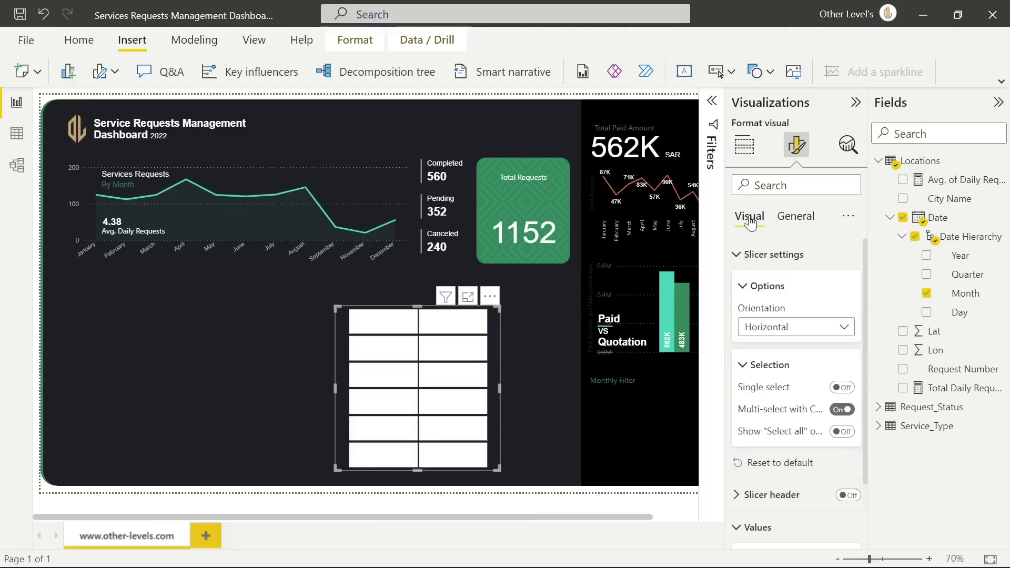
pyautogui.scroll(-5, 789, 428)
pyautogui.scroll(-3, 785, 442)
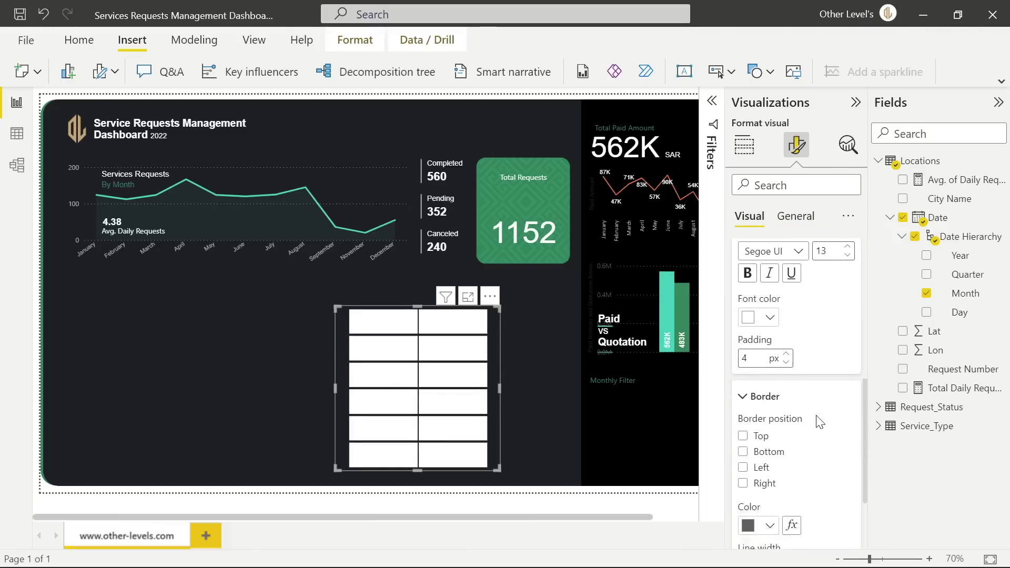
pyautogui.click(764, 505)
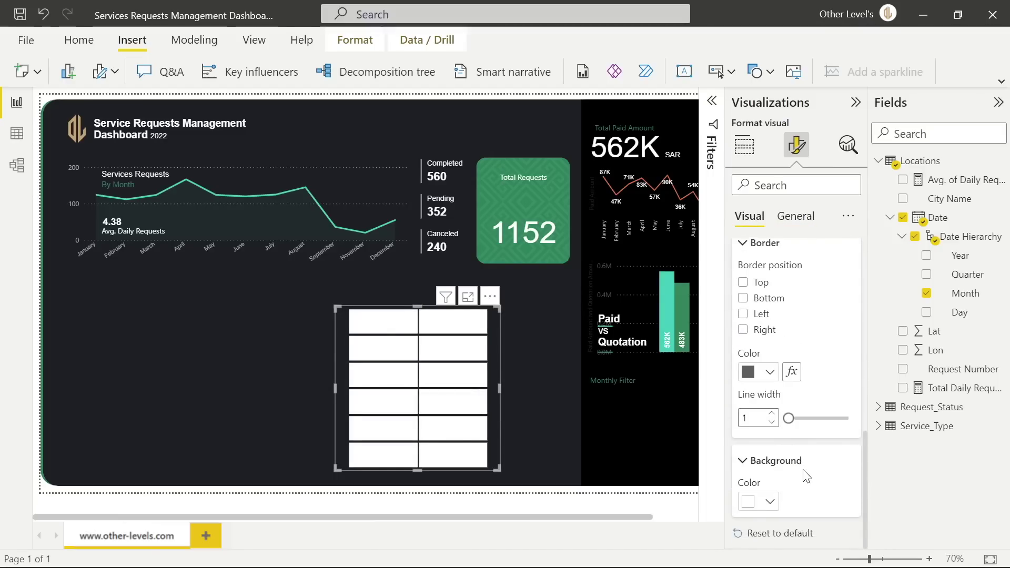
pyautogui.click(771, 501)
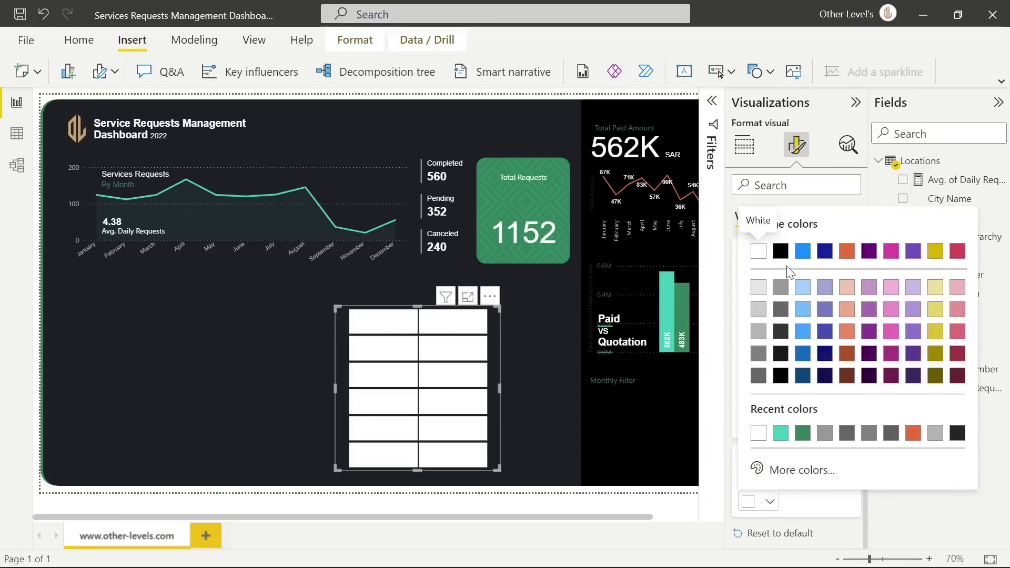
pyautogui.click(780, 251)
# Resize the month slicer to a height of 188 and a width of 288, and lock its aspect ratio
pyautogui.click(795, 216)
pyautogui.scroll(2, 785, 299)
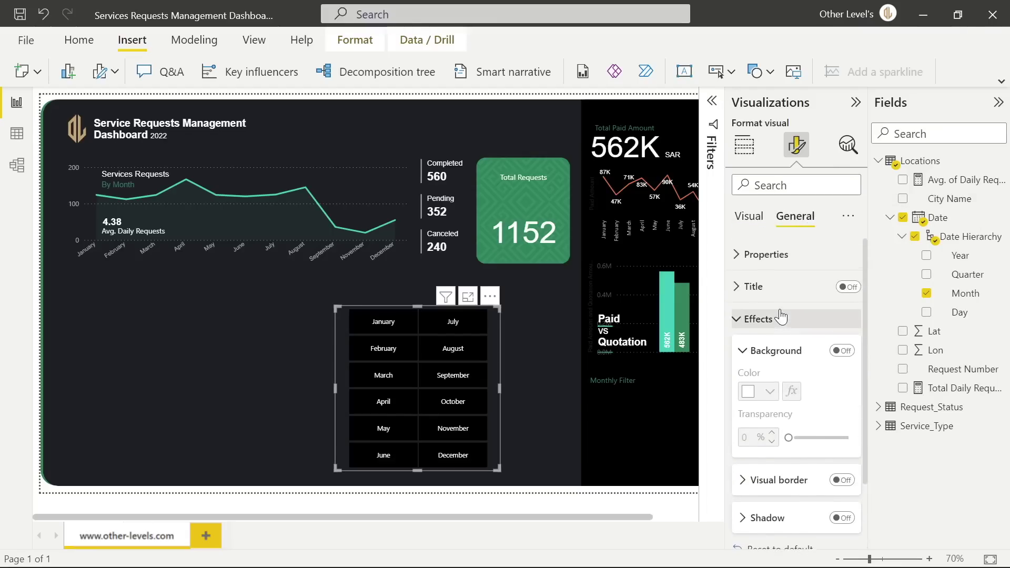
pyautogui.click(775, 254)
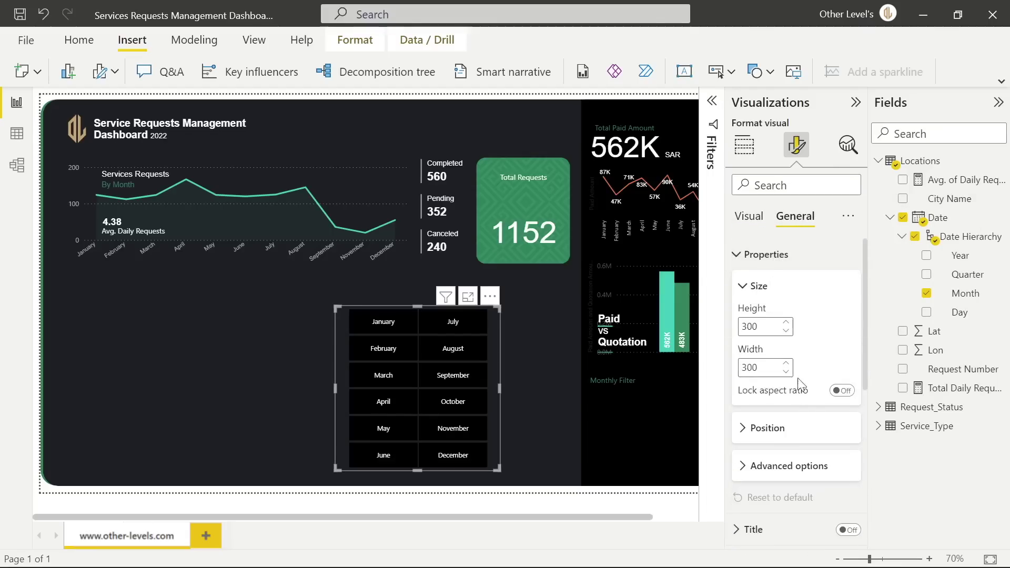
pyautogui.click(773, 427)
pyautogui.moveTo(619, 517); pyautogui.dragTo(679, 513)
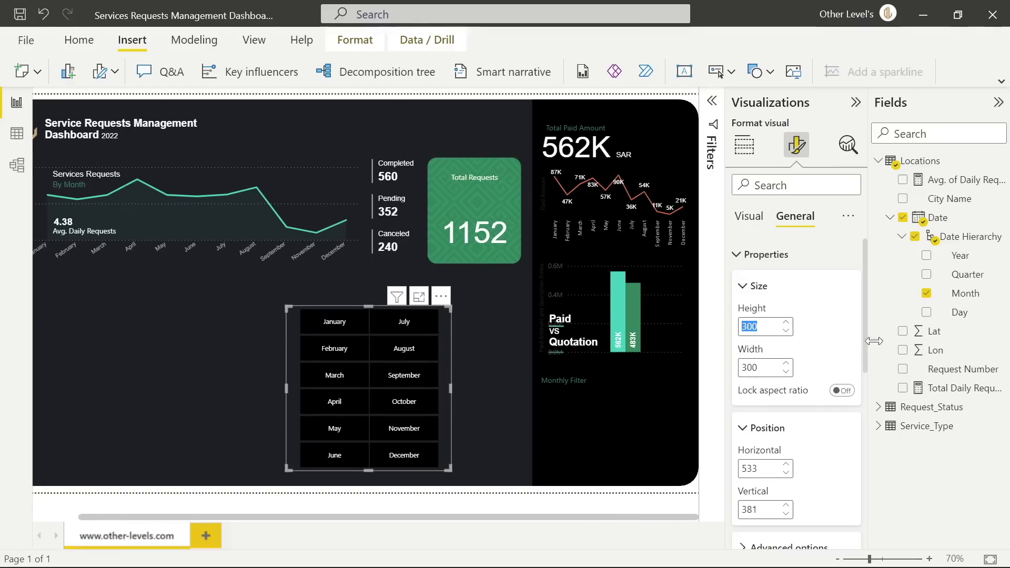
pyautogui.write('88')
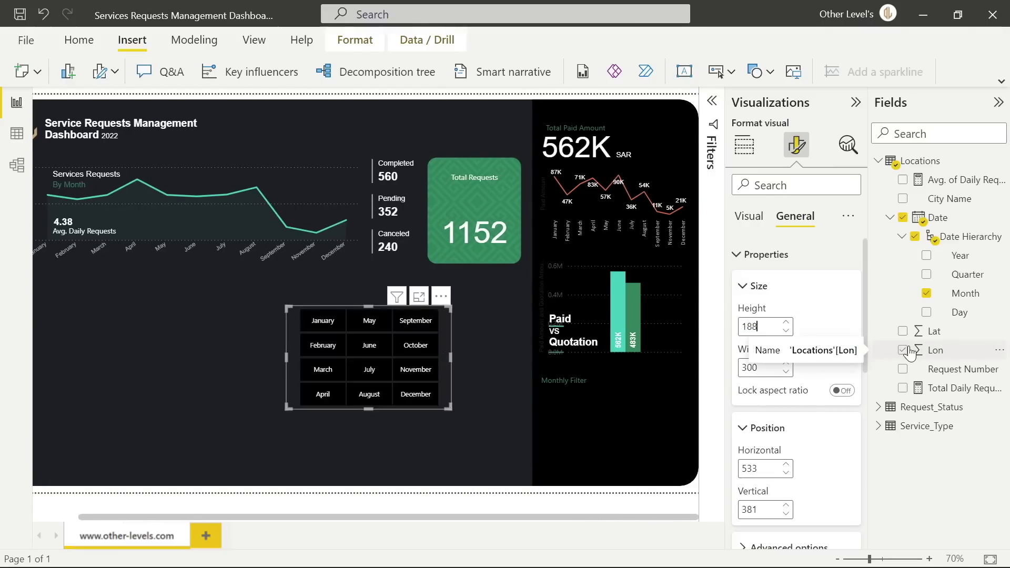
pyautogui.doubleClick(779, 370)
pyautogui.write('288')
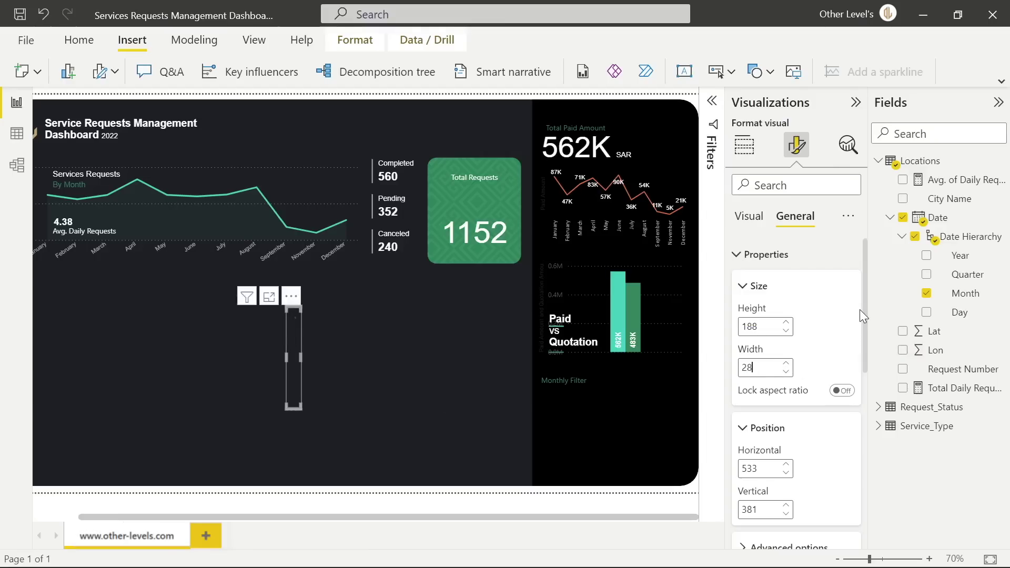
pyautogui.click(843, 391)
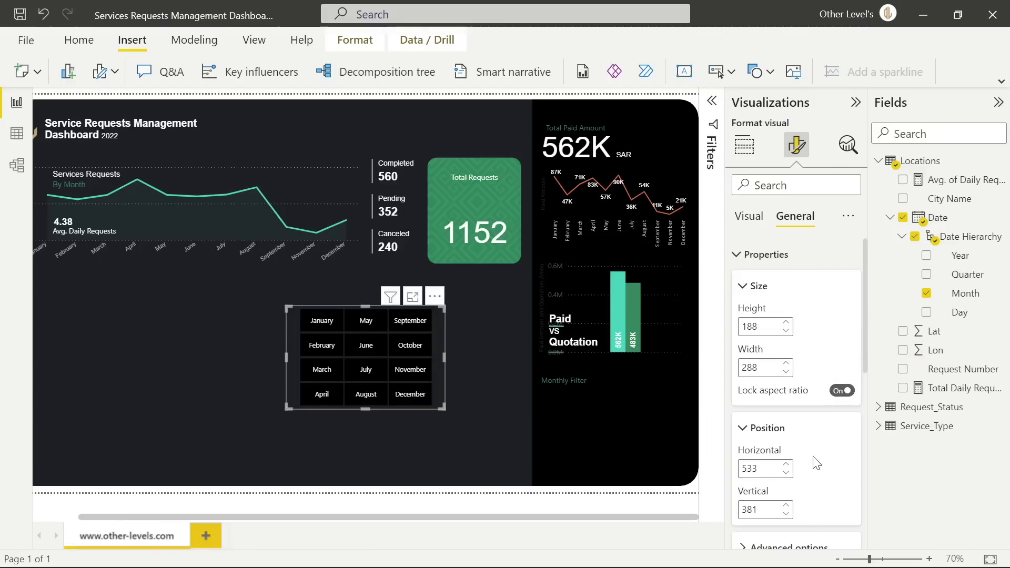
# Position the month slicer at horizontal 983 and vertical 508
pyautogui.scroll(-2, 815, 459)
pyautogui.doubleClick(767, 376)
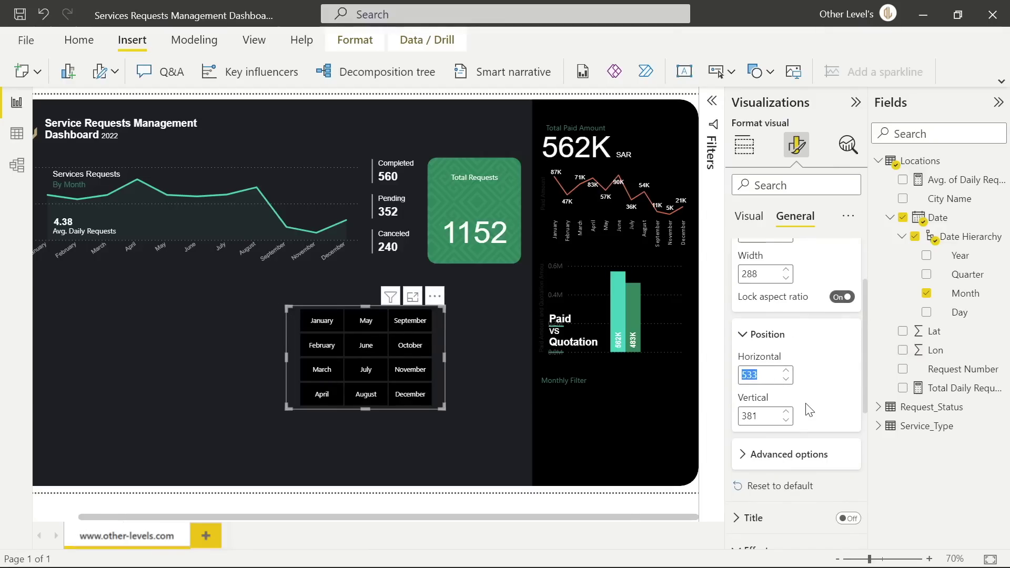
pyautogui.write('983')
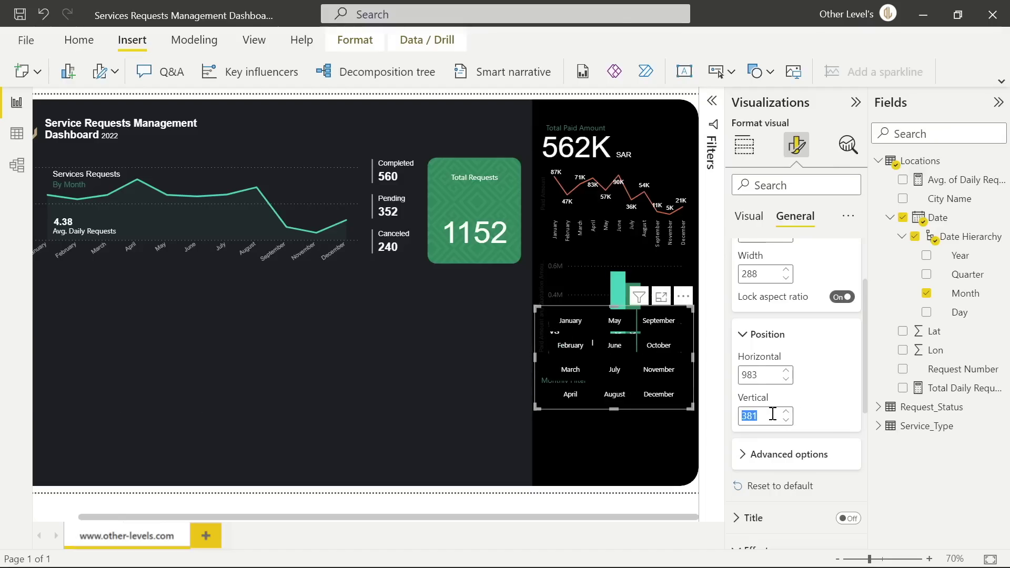
pyautogui.write('508')
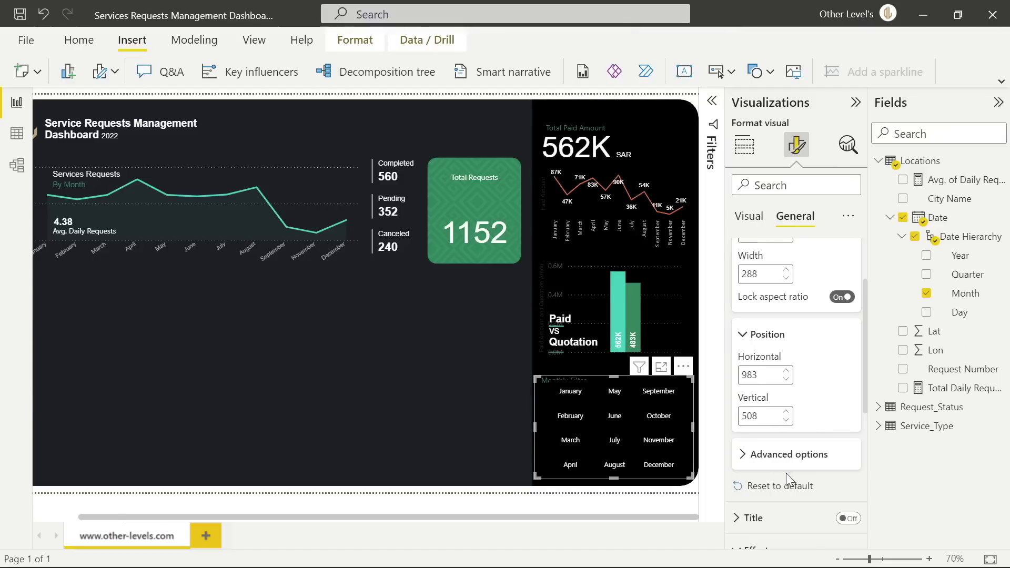
# Bring the Monthly Filter label forward so it sits in front of the month slicer
pyautogui.click(573, 379)
pyautogui.click(1001, 81)
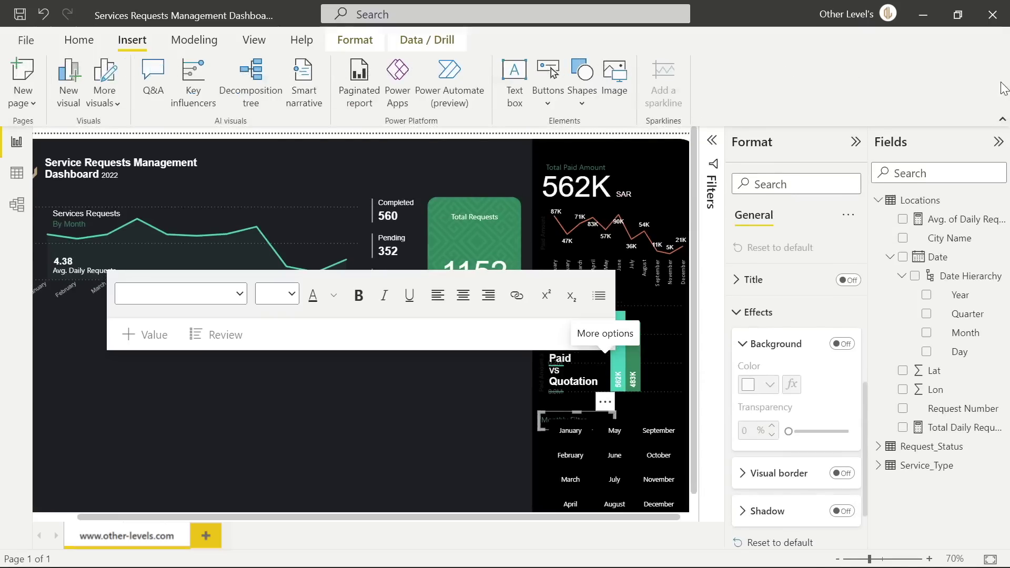
pyautogui.click(364, 41)
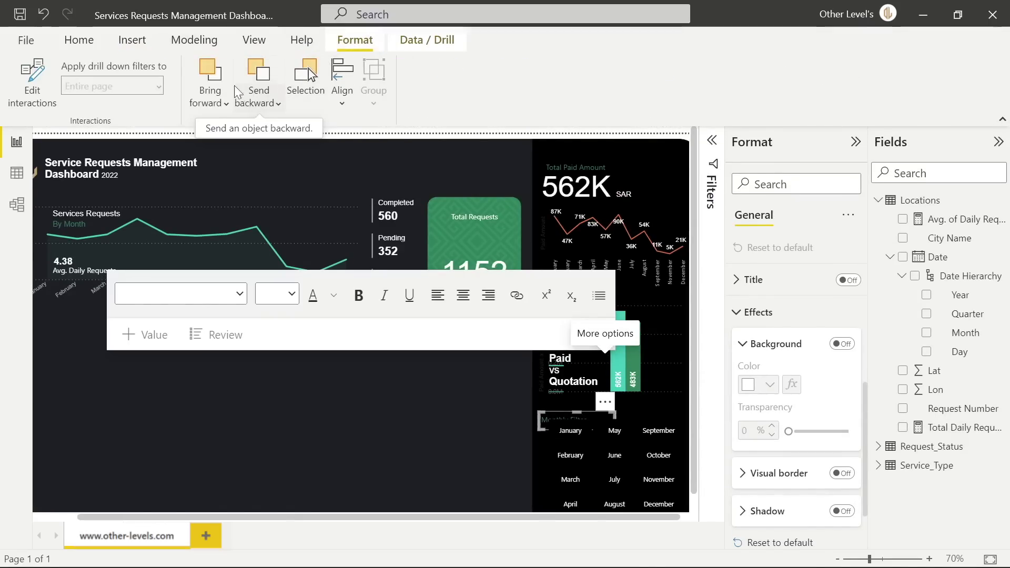
pyautogui.click(212, 74)
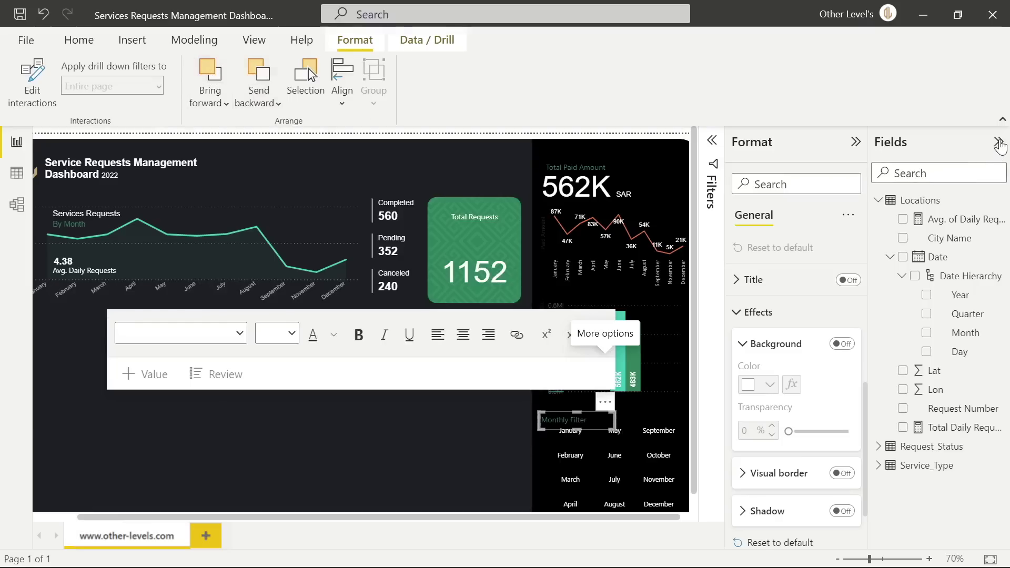
pyautogui.click(998, 141)
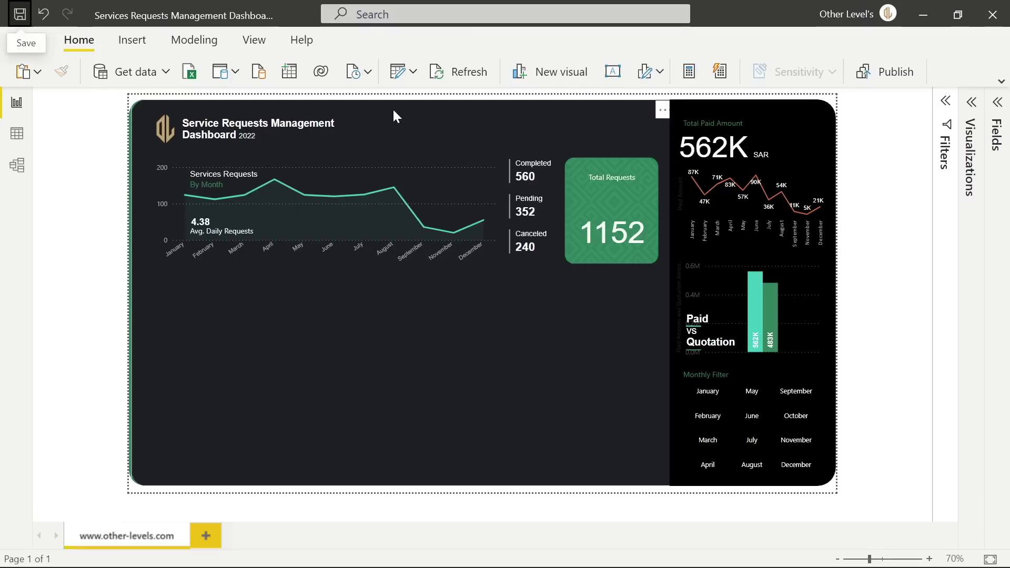
# Insert a rounded rectangle shape and place it in the empty area below the Total Requests card
pyautogui.click(132, 40)
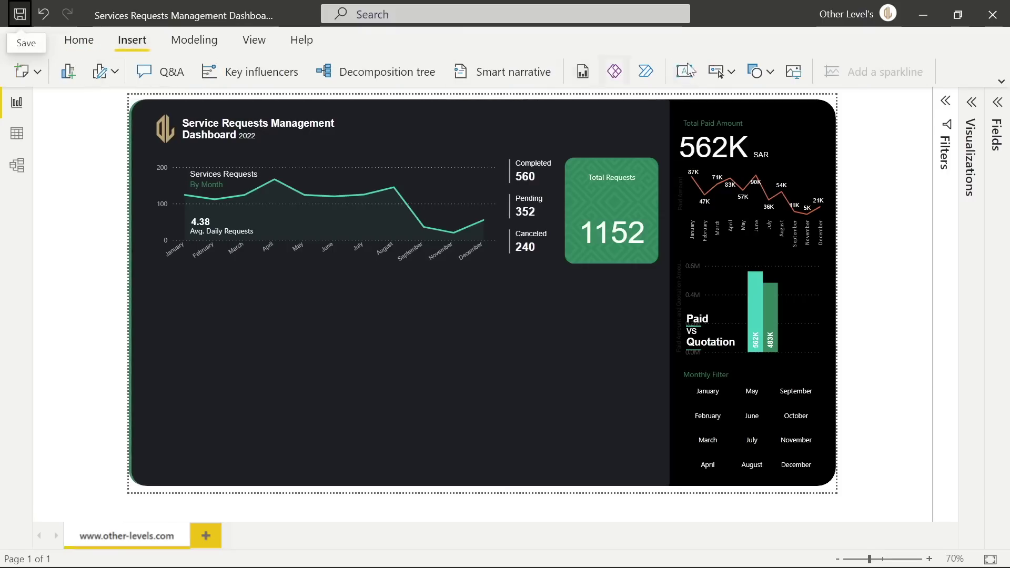
pyautogui.click(762, 72)
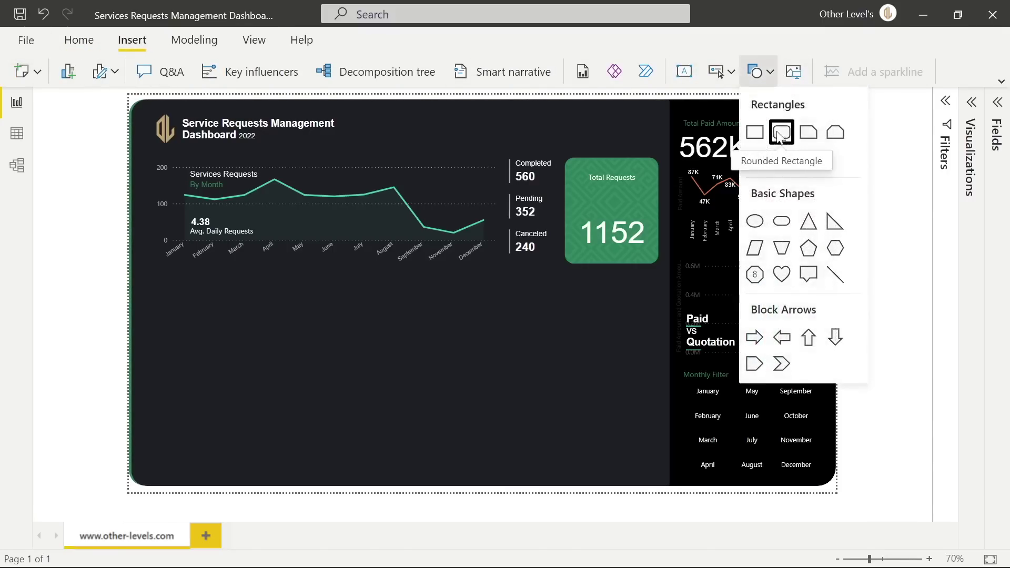
pyautogui.click(779, 132)
pyautogui.moveTo(275, 237); pyautogui.dragTo(585, 373)
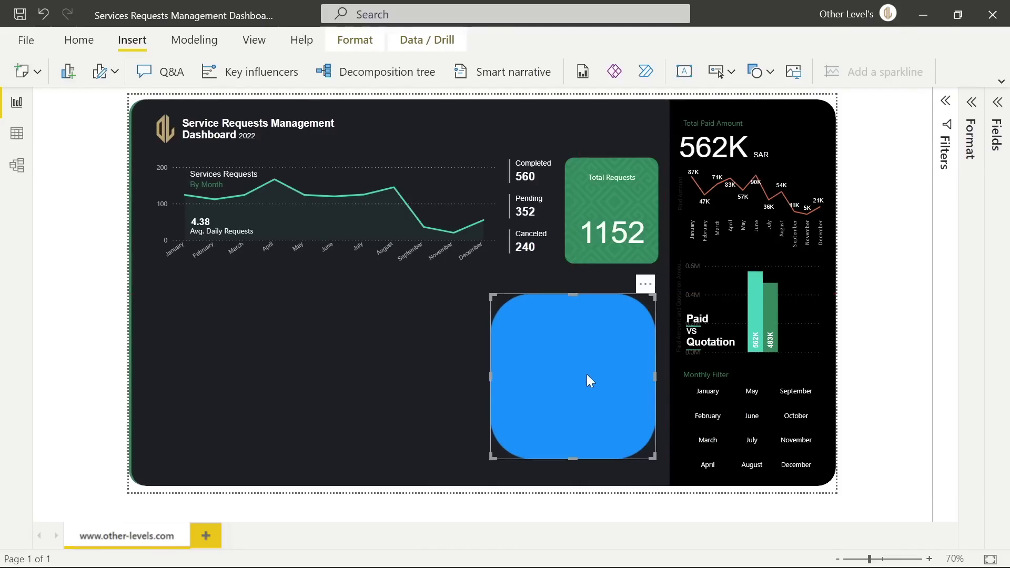
# Set the rounded corners of the new rectangle below the Total Requests card to 8%
pyautogui.click(971, 105)
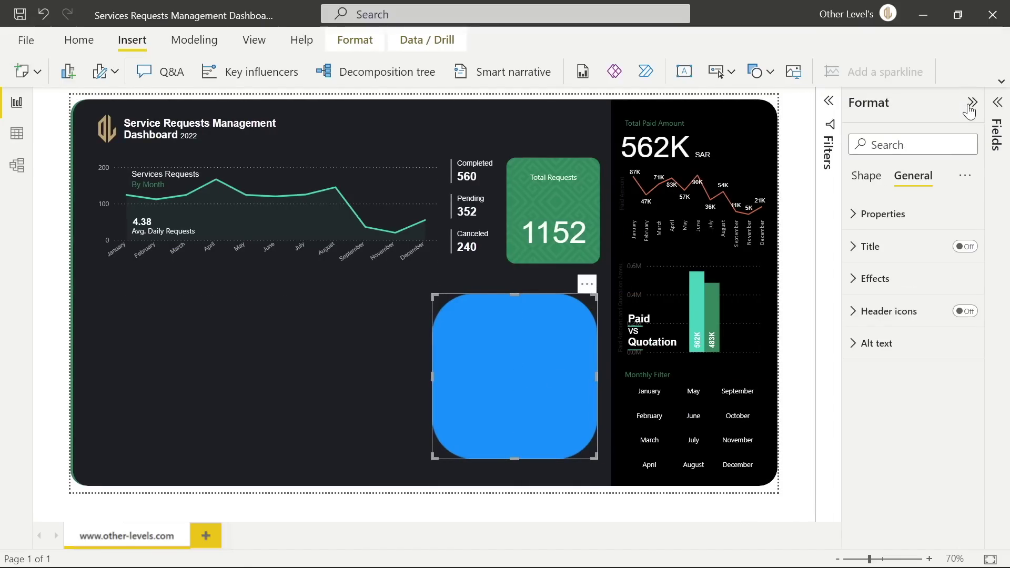
pyautogui.click(868, 179)
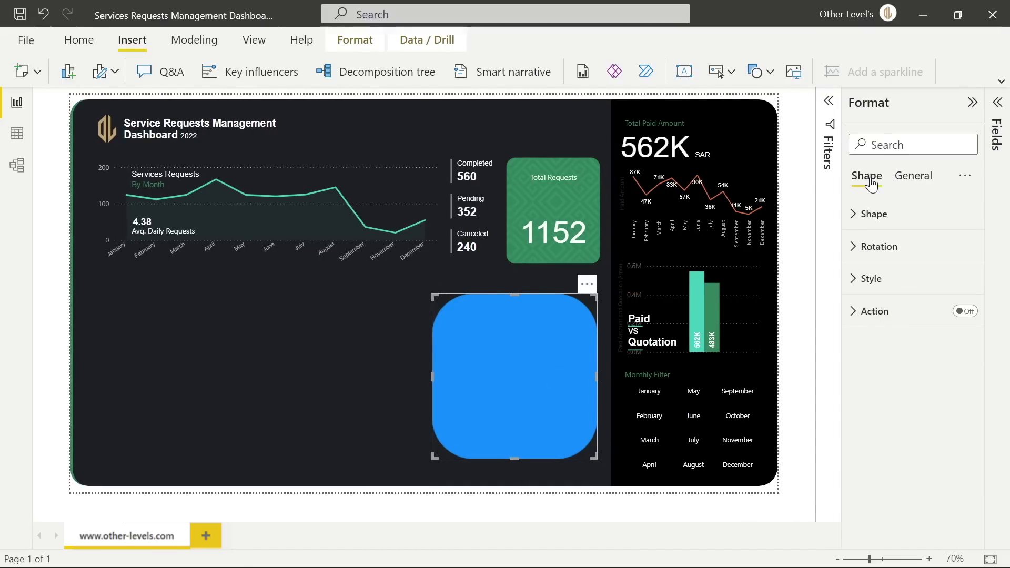
pyautogui.click(870, 214)
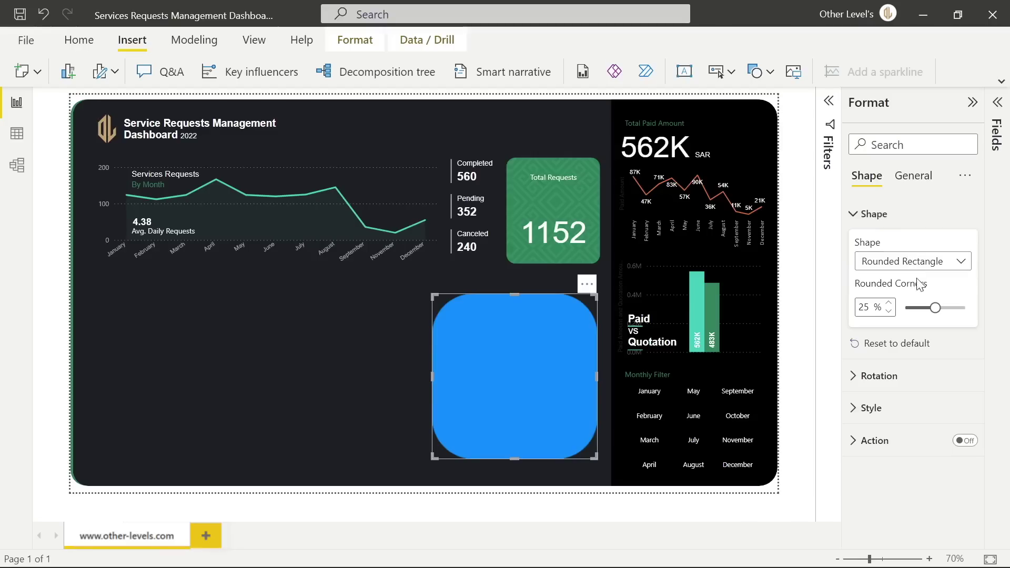
pyautogui.doubleClick(861, 306)
pyautogui.write('8')
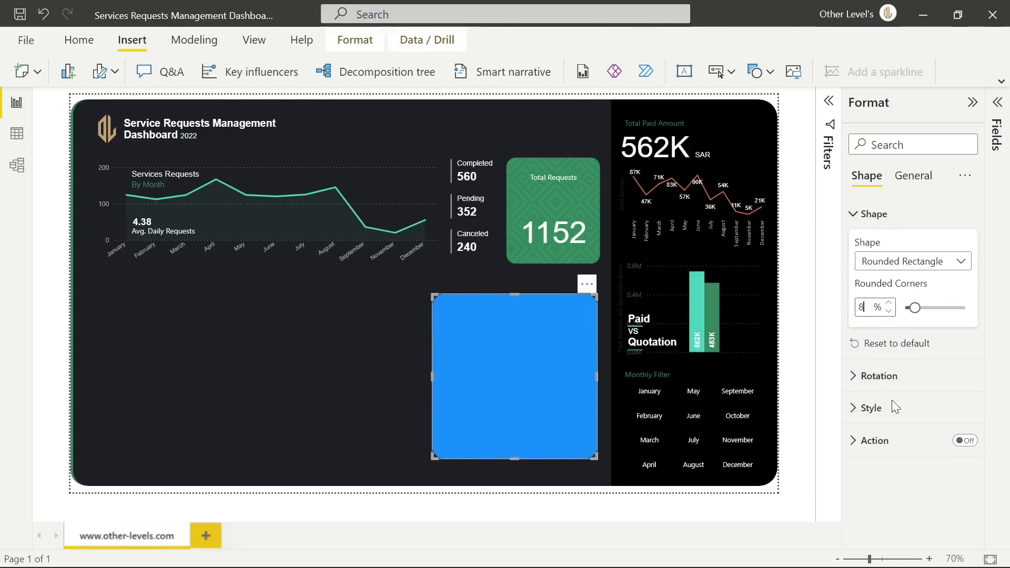
# Fill the rounded rectangle with colour #333333 at 66% transparency and turn off its border
pyautogui.click(869, 408)
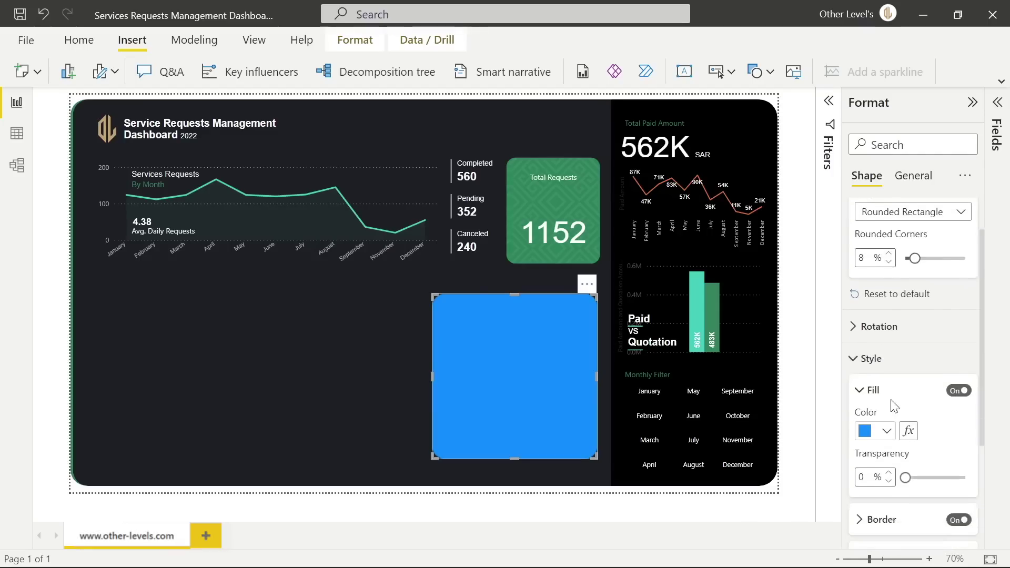
pyautogui.click(883, 428)
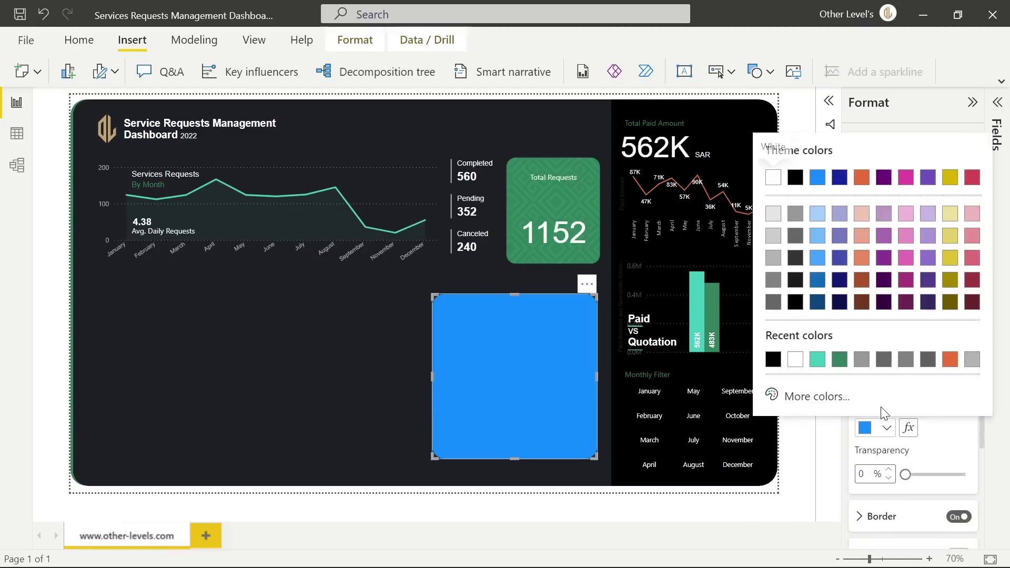
pyautogui.click(836, 398)
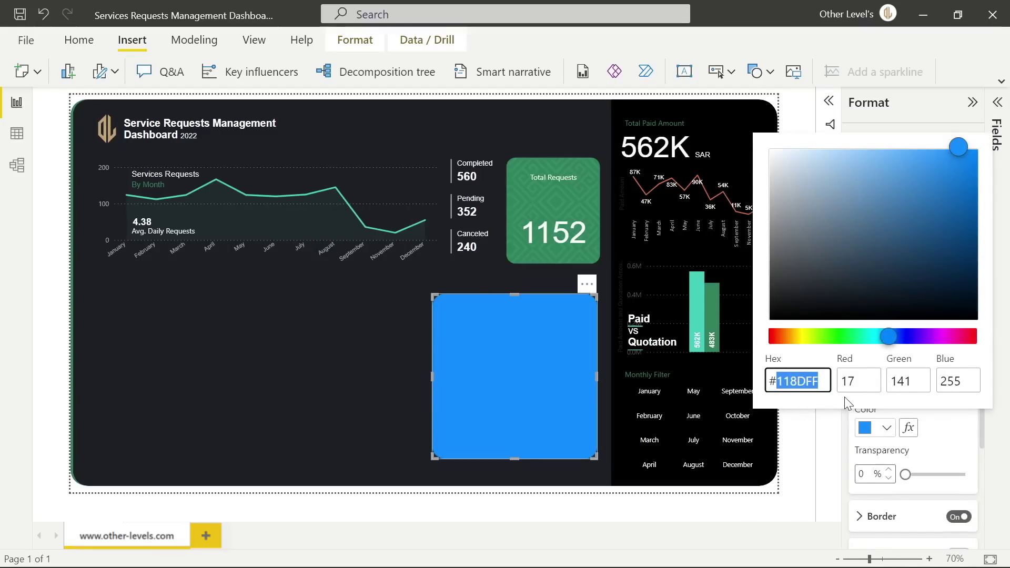
pyautogui.write('33333')
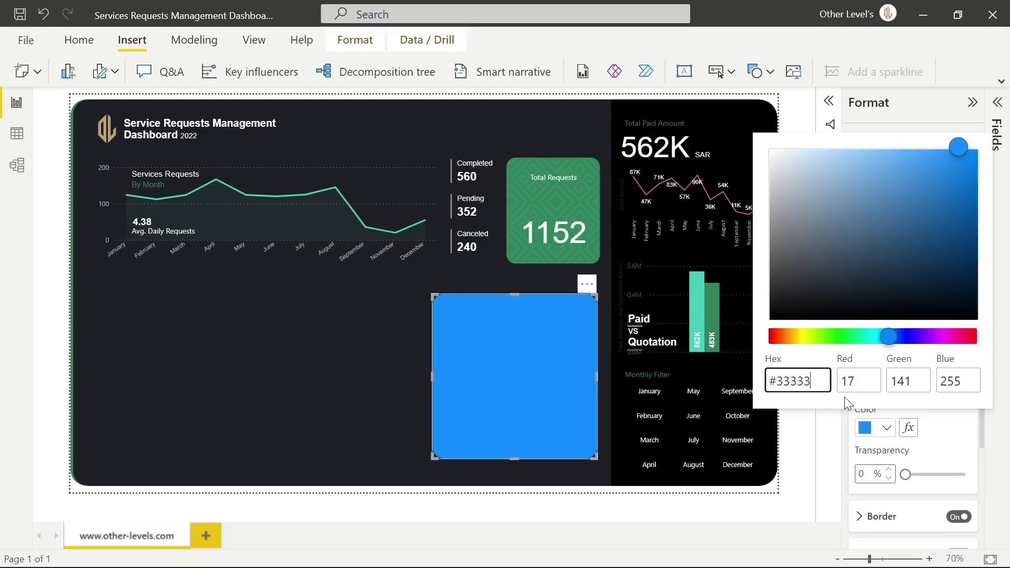
pyautogui.write('3')
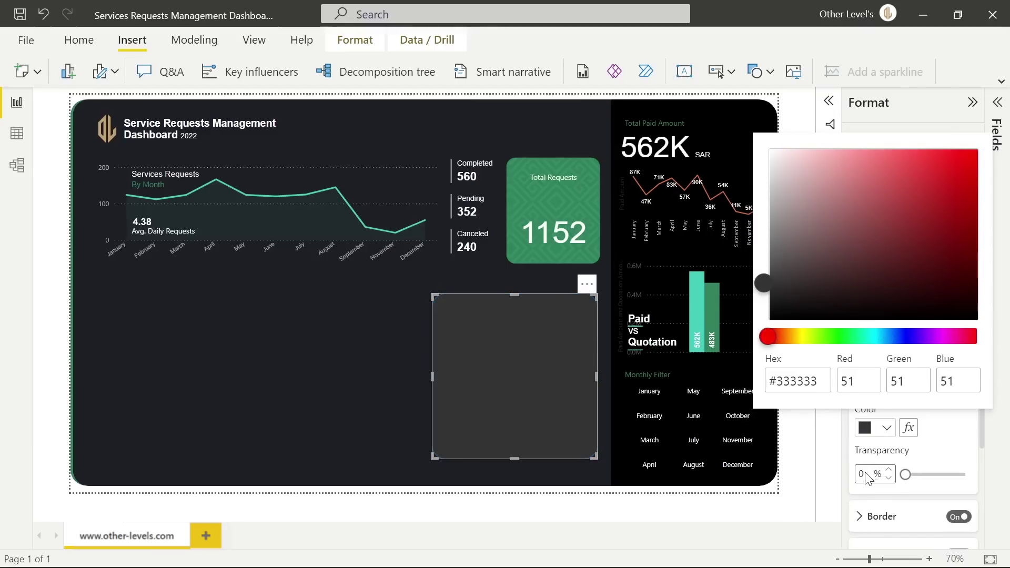
pyautogui.click(866, 475)
pyautogui.write('66')
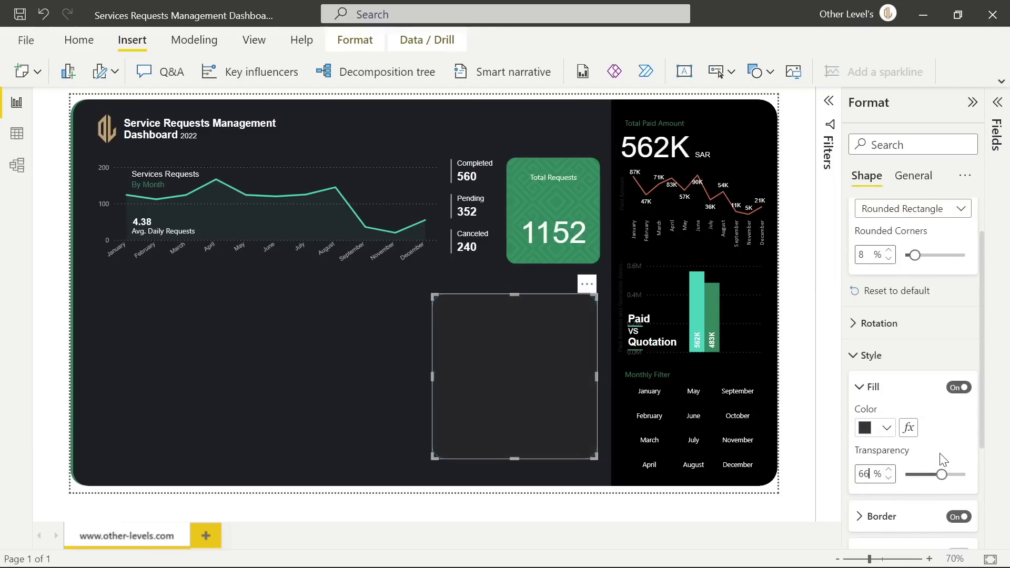
pyautogui.click(964, 517)
# Resize the rounded rectangle panel to a height of 341 and a width of 241
pyautogui.click(914, 175)
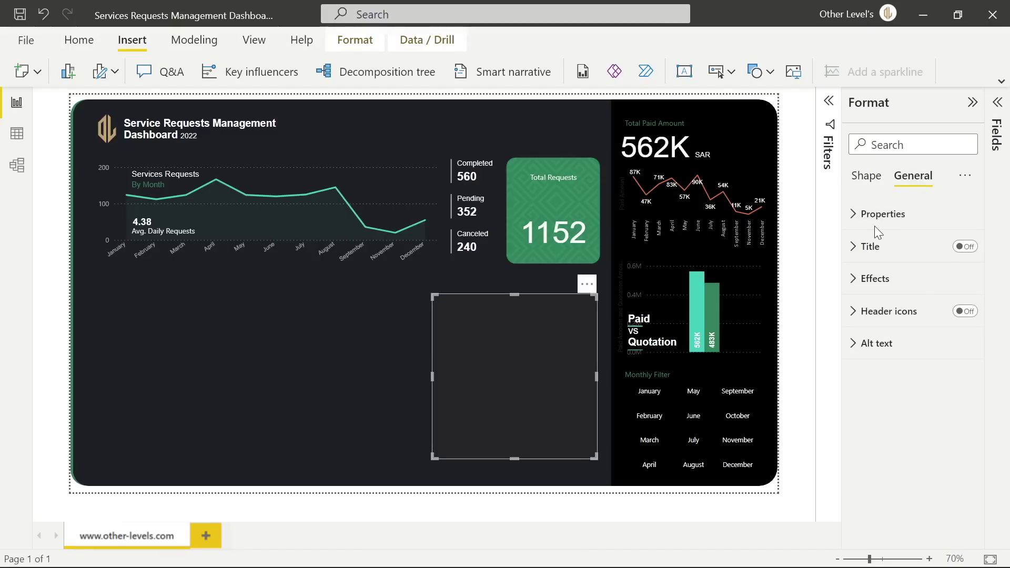
pyautogui.click(882, 214)
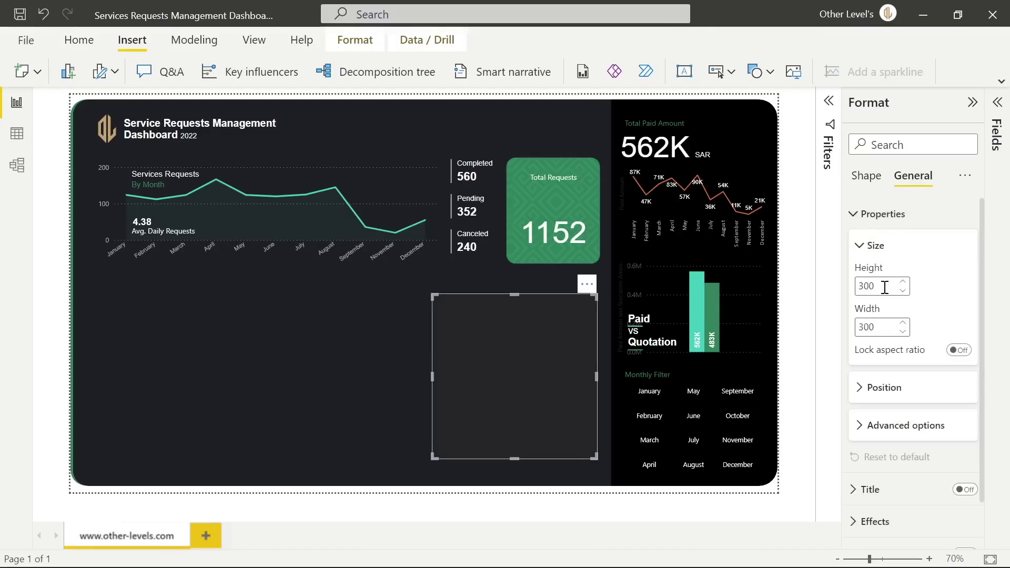
pyautogui.doubleClick(868, 285)
pyautogui.write('341')
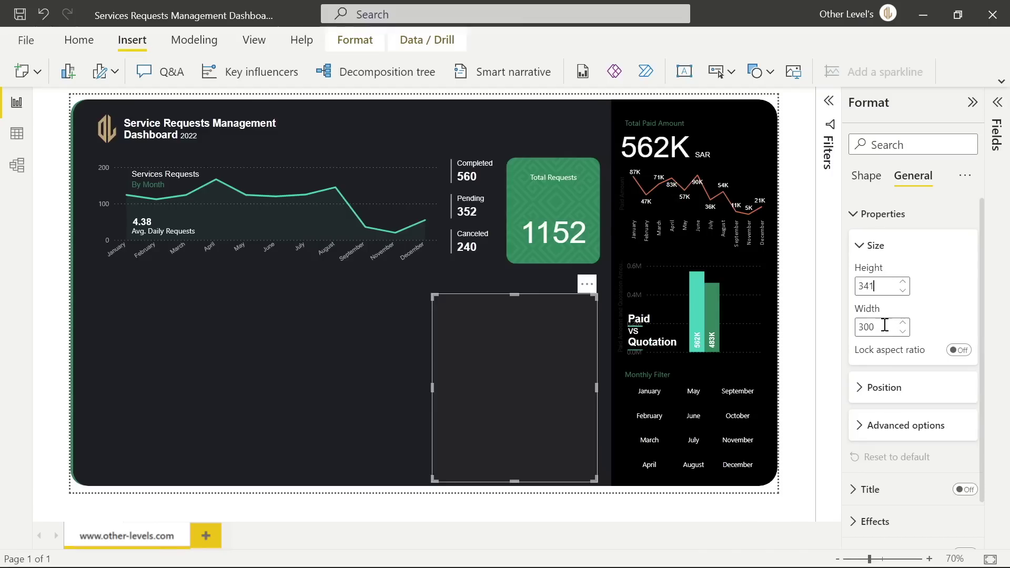
pyautogui.write('241')
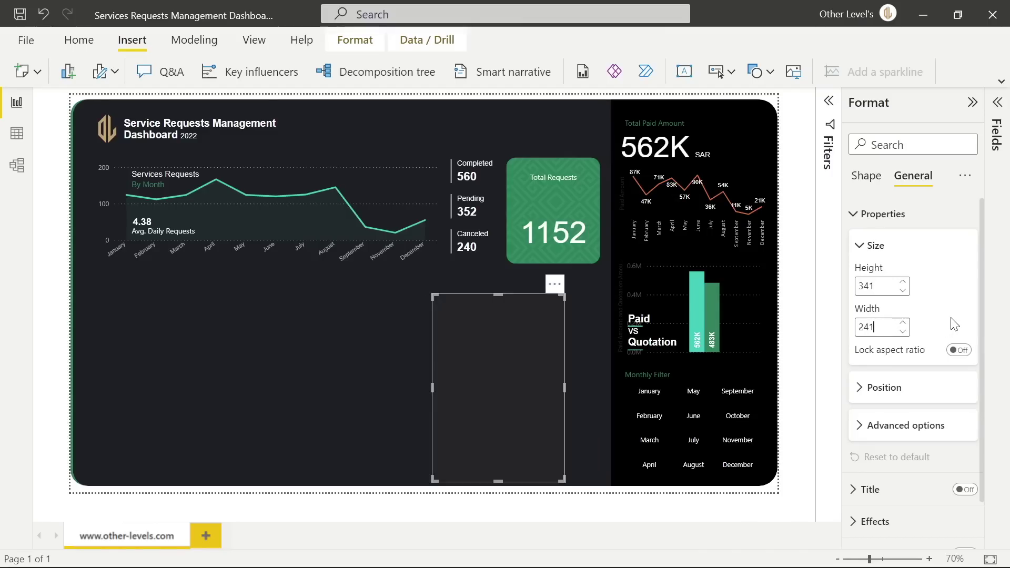
# Position the rounded rectangle panel at horizontal 723 and vertical 328
pyautogui.click(894, 393)
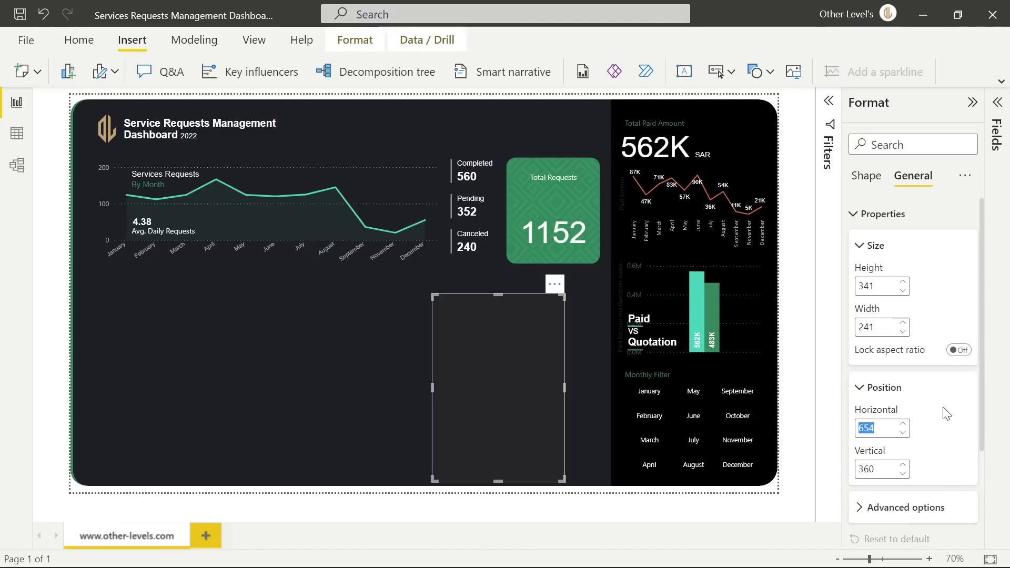
pyautogui.write('723')
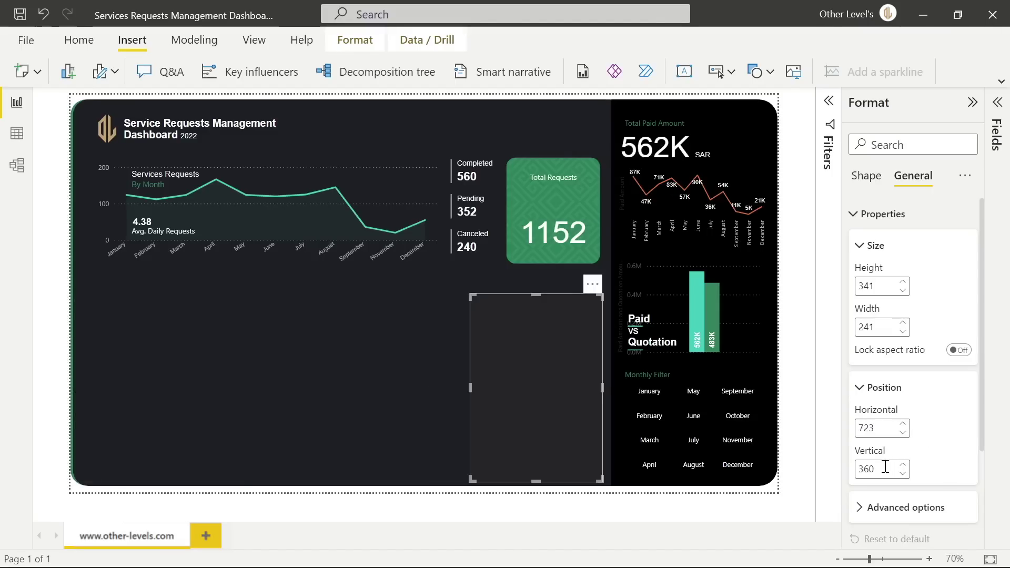
pyautogui.write('328')
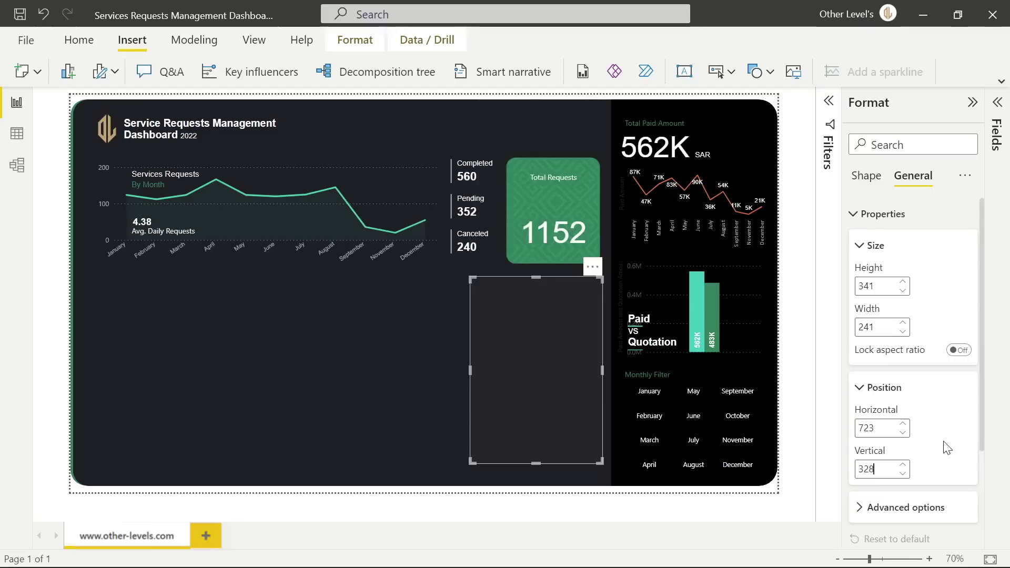
# Duplicate the rounded panel and place the copy beside the original, towards the empty area, at horizontal 454
pyautogui.moveTo(566, 276); pyautogui.dragTo(411, 268)
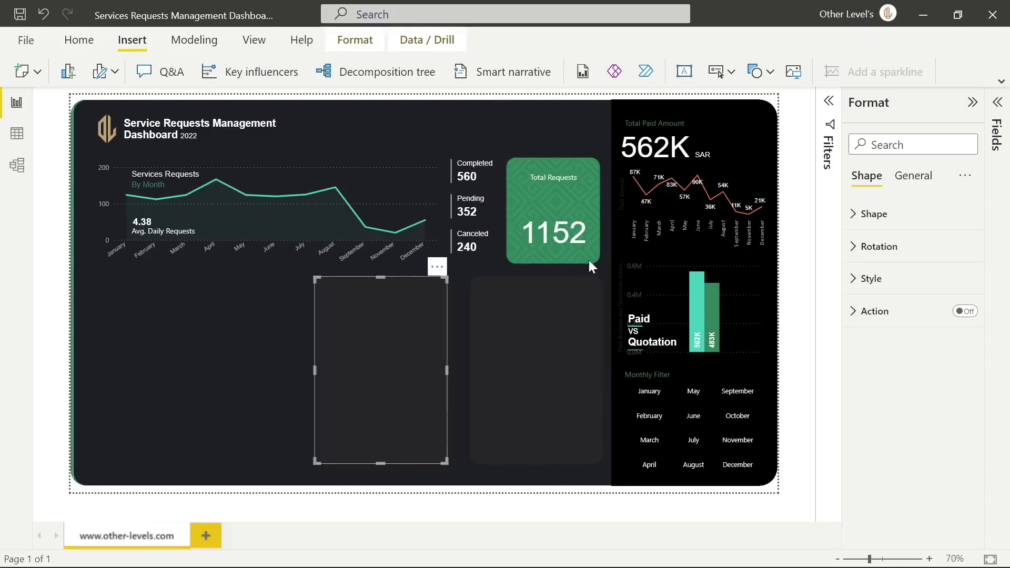
pyautogui.click(913, 179)
pyautogui.click(889, 214)
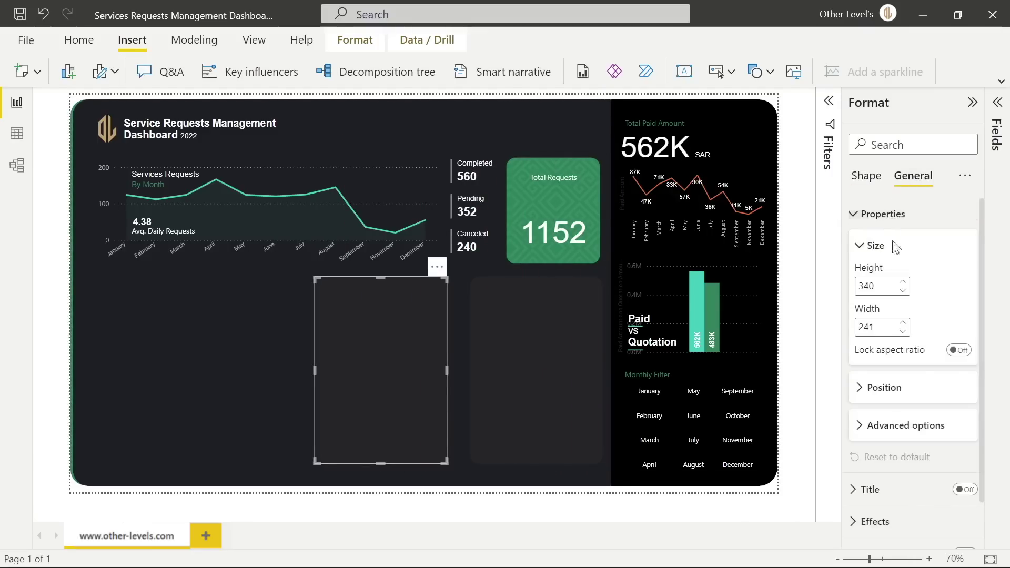
pyautogui.click(869, 390)
pyautogui.click(902, 424)
pyautogui.click(902, 424)
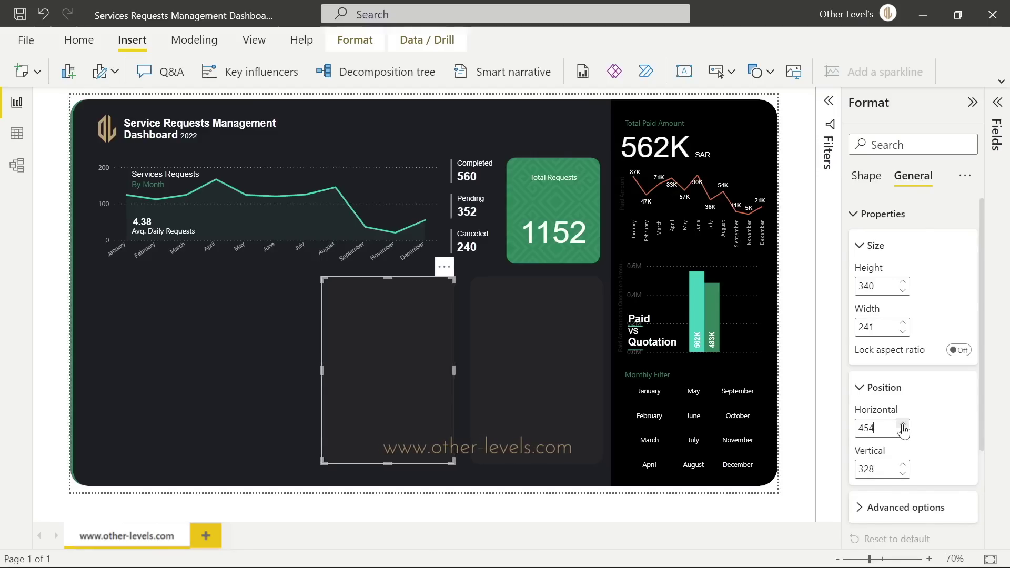
# Duplicate the Services Requests By Month text box and place the copy at the top of the panel below the Total Requests card
pyautogui.click(210, 178)
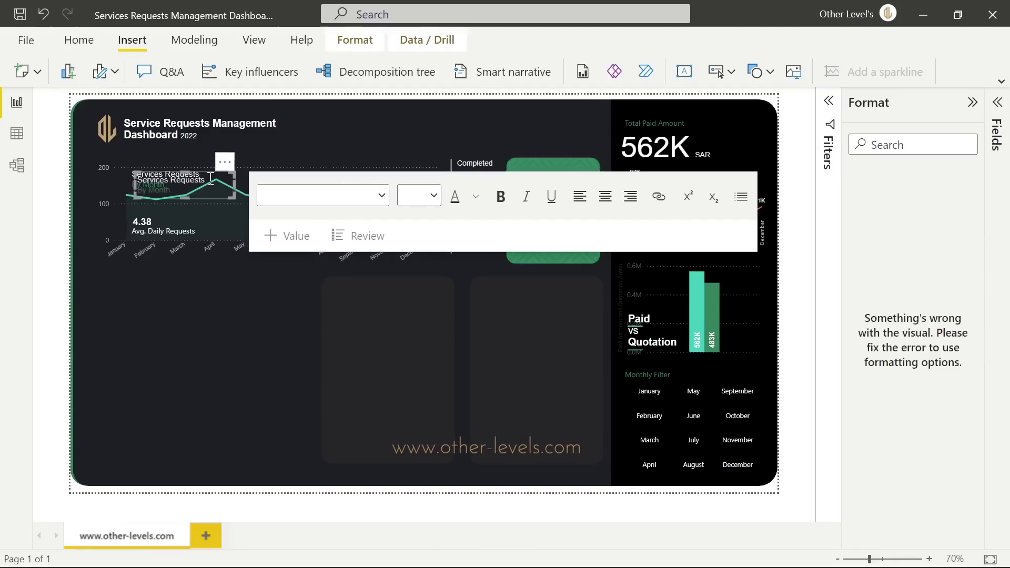
pyautogui.moveTo(224, 163); pyautogui.dragTo(567, 277)
pyautogui.click(558, 288)
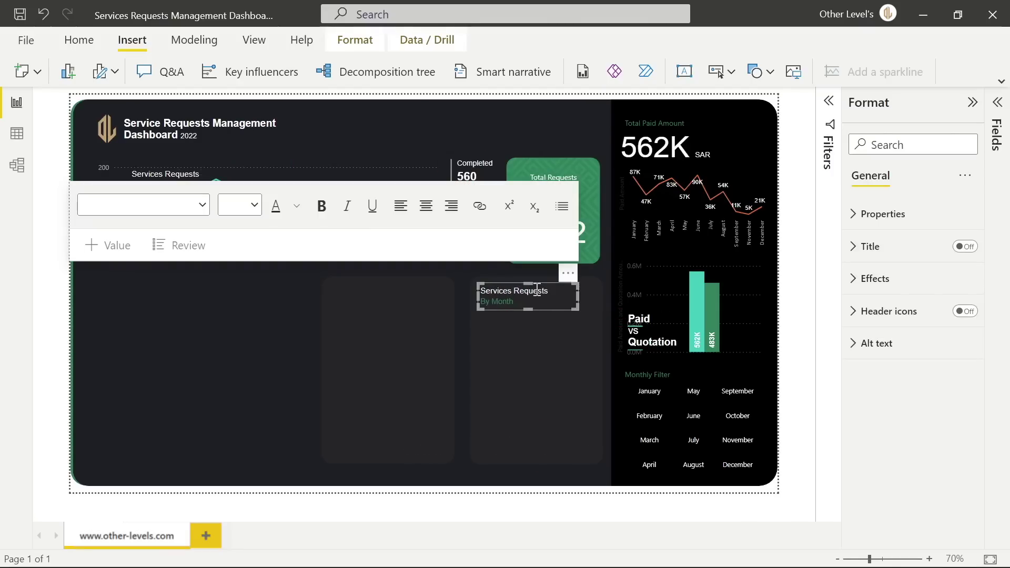
# Change the copied label's heading to "Services Type" and its second line to "Count"
pyautogui.doubleClick(536, 291)
pyautogui.write('Type')
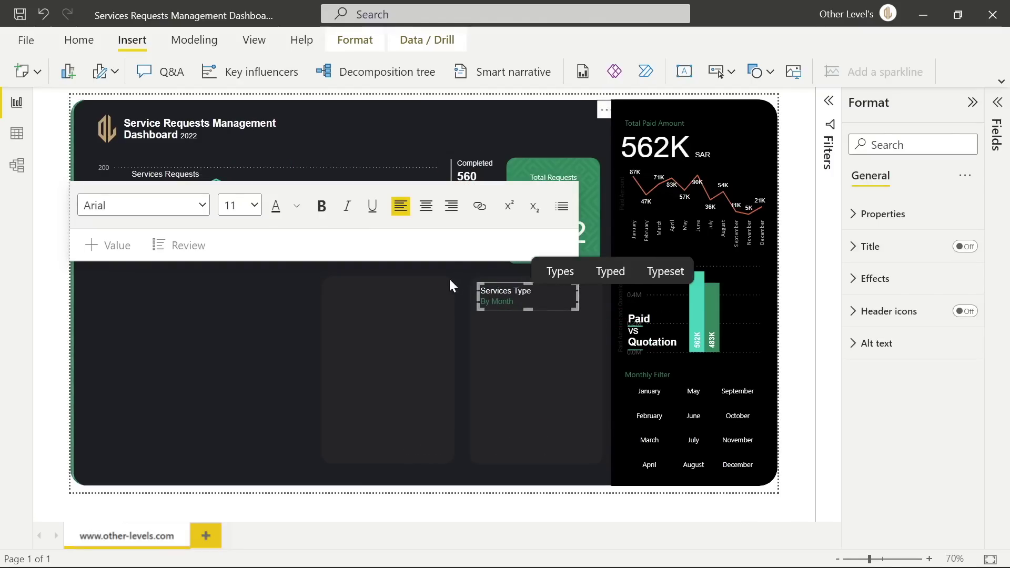
pyautogui.doubleClick(498, 300)
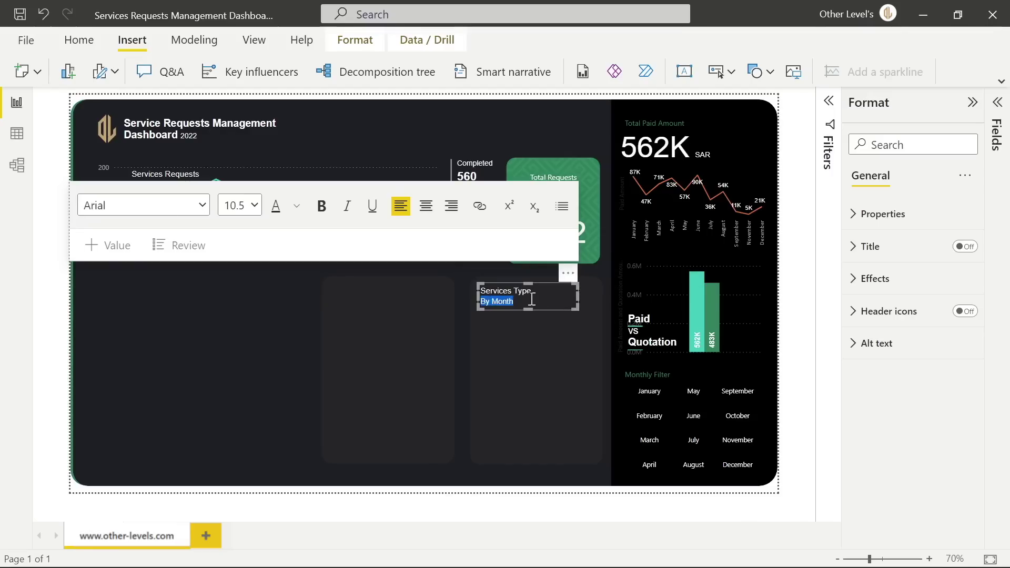
pyautogui.write('Count')
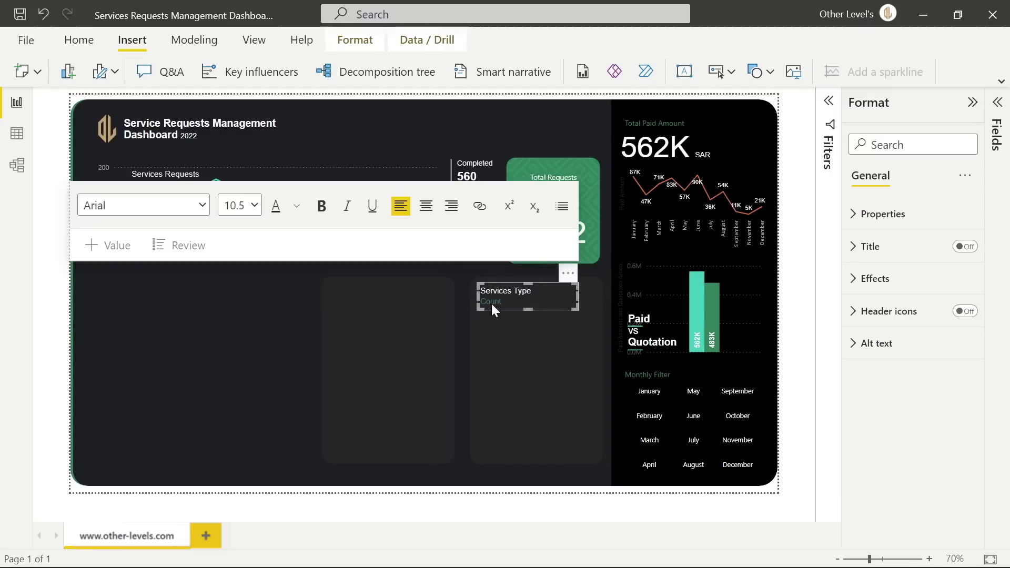
# Set the font size of the "Services Type" heading to 12
pyautogui.tripleClick(509, 292)
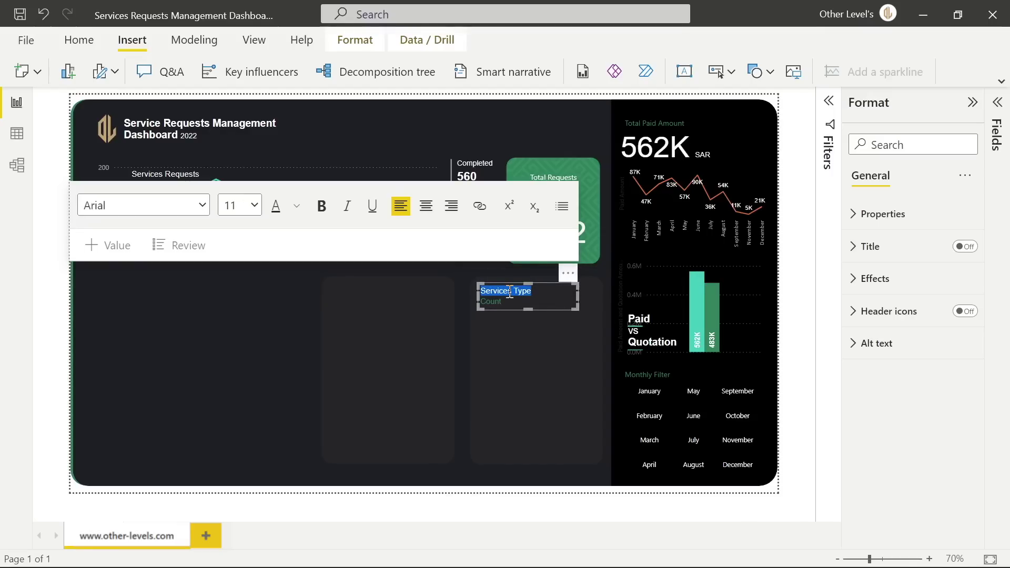
pyautogui.click(255, 205)
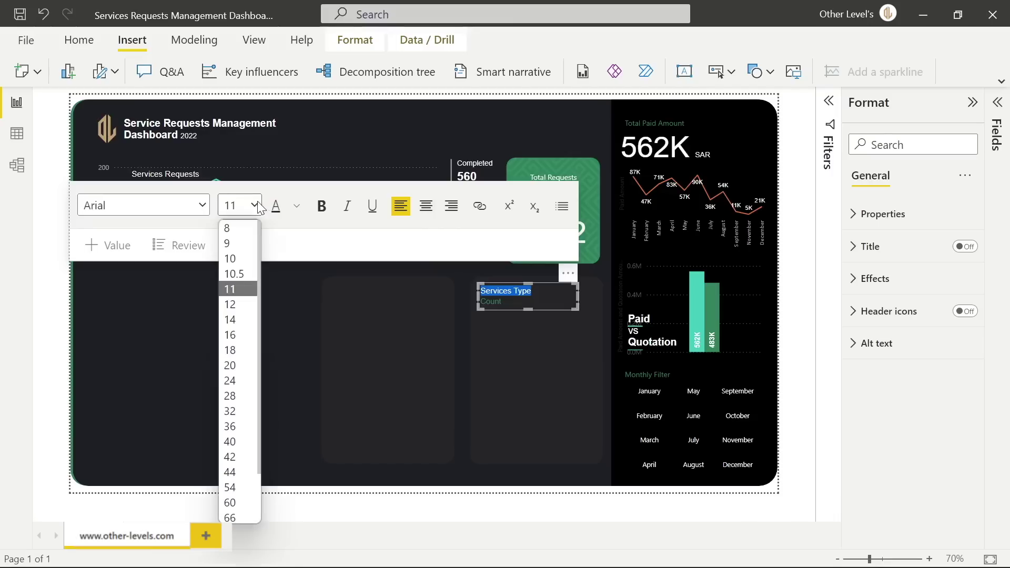
pyautogui.click(236, 305)
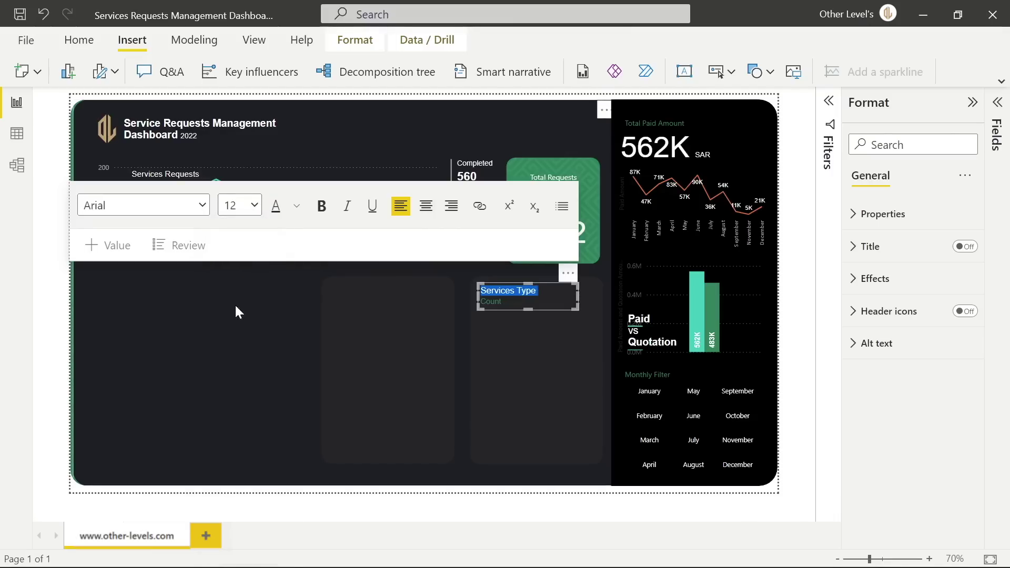
# Position the Services Type Count label at horizontal 736 and vertical 332
pyautogui.click(904, 216)
pyautogui.click(894, 389)
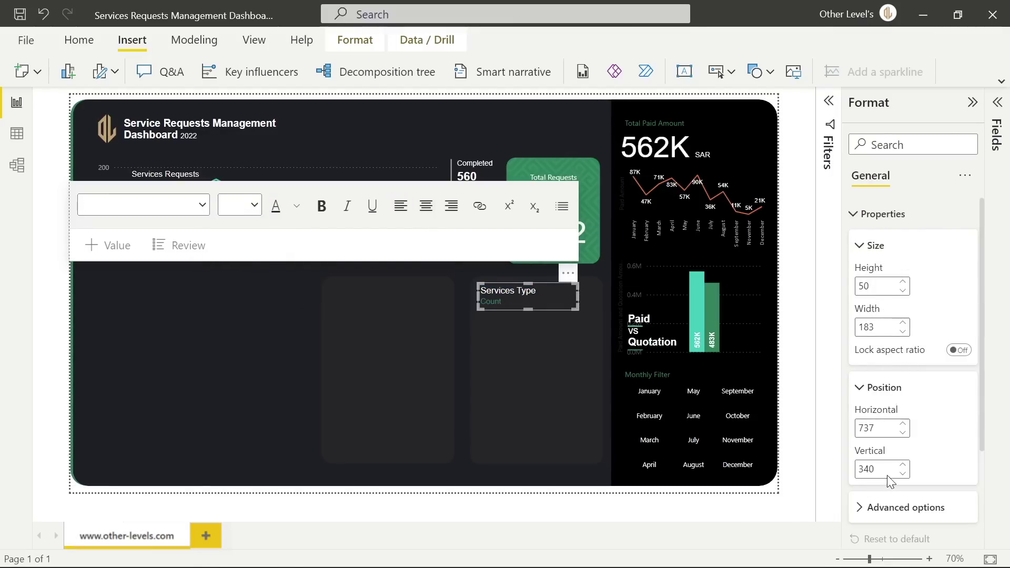
pyautogui.click(902, 472)
pyautogui.click(902, 472)
pyautogui.click(902, 472)
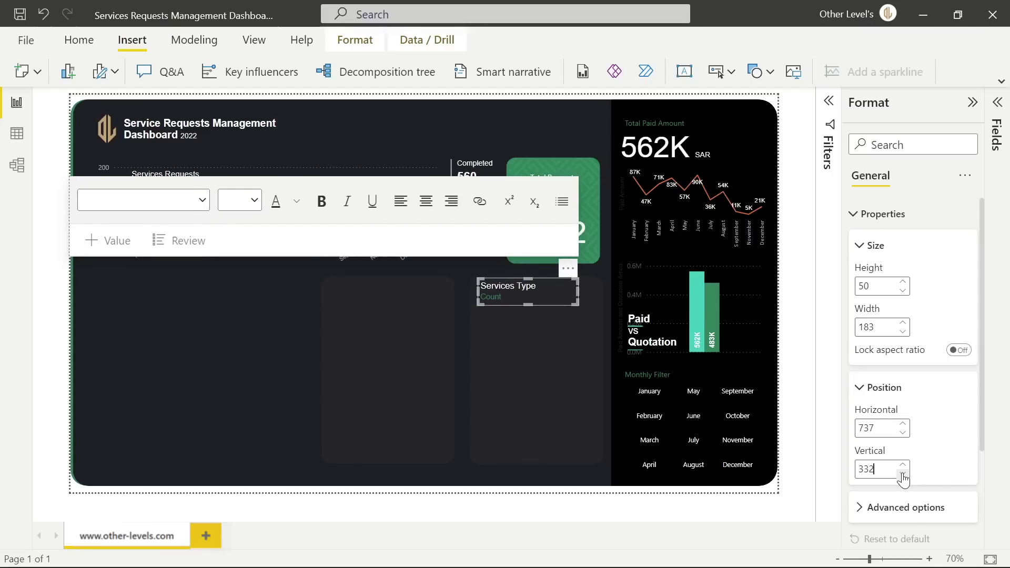
pyautogui.click(903, 432)
# Resize the Services Type Count label to a height of 57 and a width of 132
pyautogui.click(876, 286)
pyautogui.write('57')
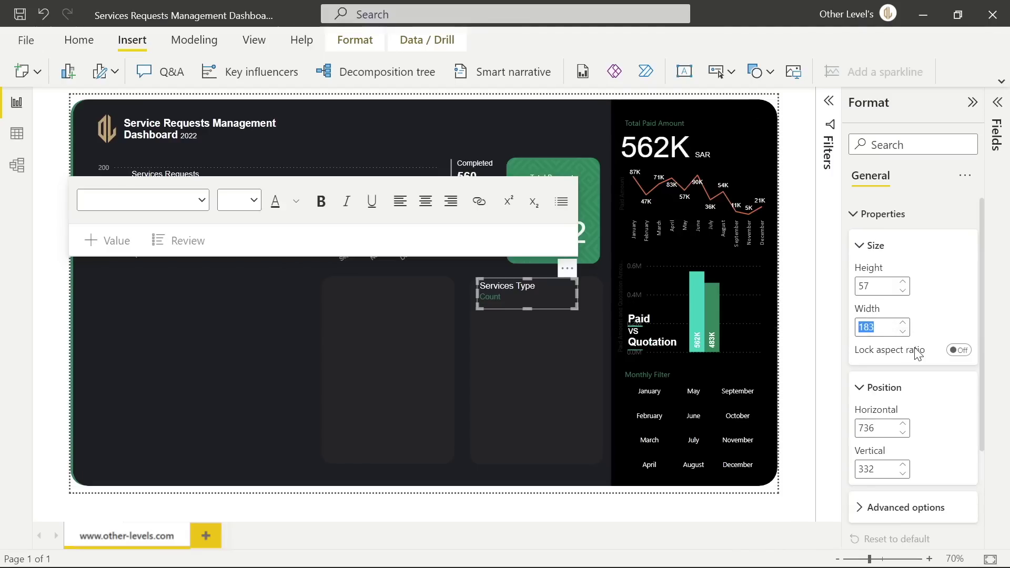
pyautogui.write('132')
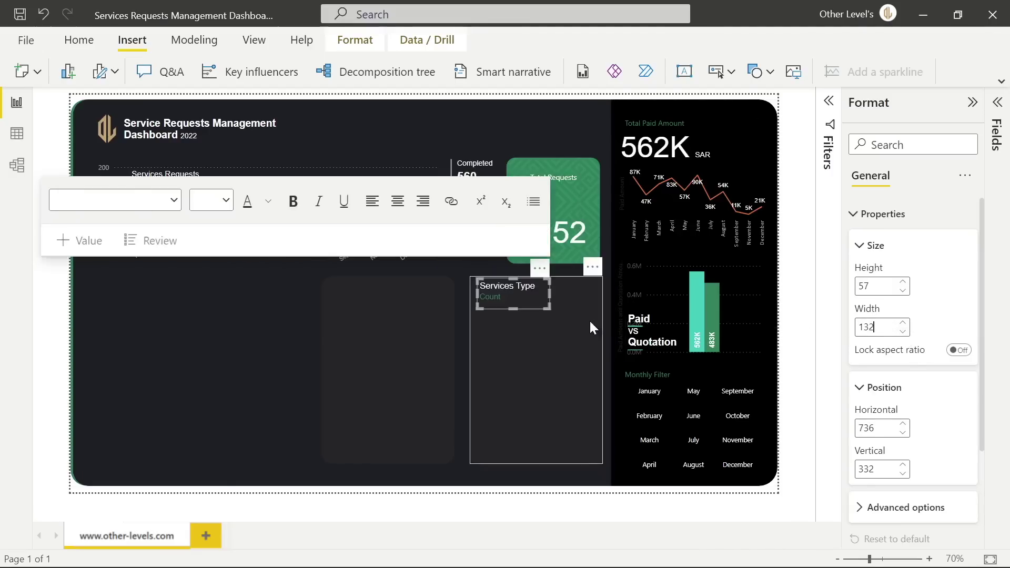
# Duplicate the Services Type label onto the other rounded panel and change the copy's second line to "Amount"
pyautogui.hotkey('ctrl', 'v')
pyautogui.moveTo(547, 283); pyautogui.dragTo(392, 268)
pyautogui.click(351, 298)
pyautogui.doubleClick(351, 298)
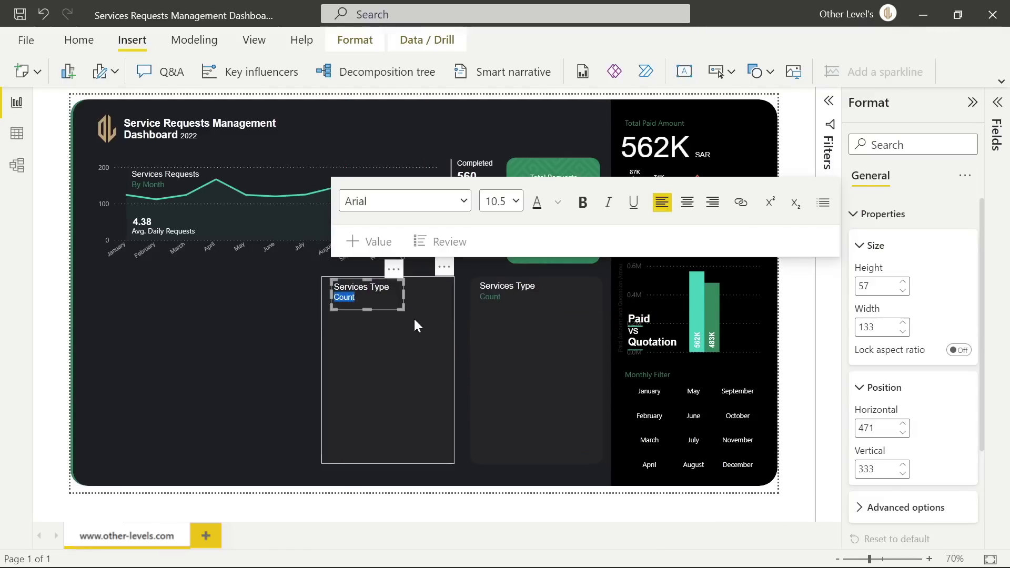
pyautogui.write('Amount')
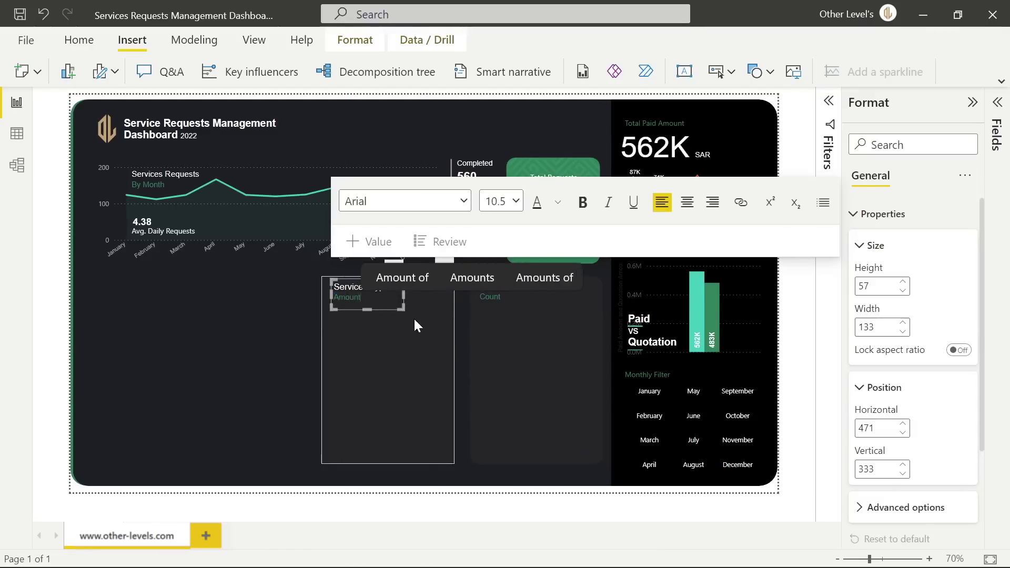
# Set the horizontal position of the Services Type Amount label to 464
pyautogui.click(903, 433)
pyautogui.click(902, 433)
pyautogui.click(902, 433)
pyautogui.click(902, 433)
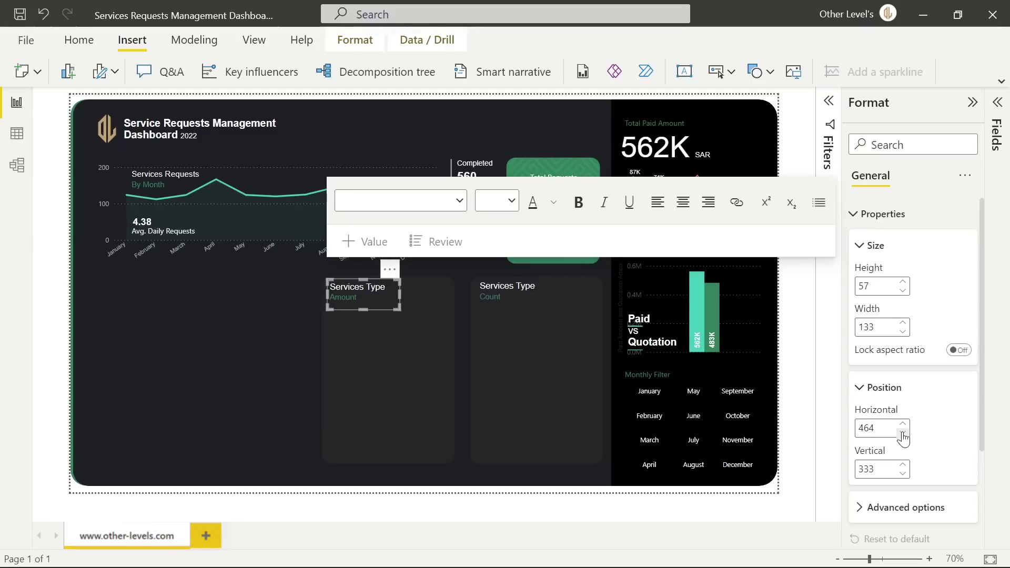
# Set the vertical position of the Services Type Amount label to 332 and deselect it
pyautogui.click(903, 474)
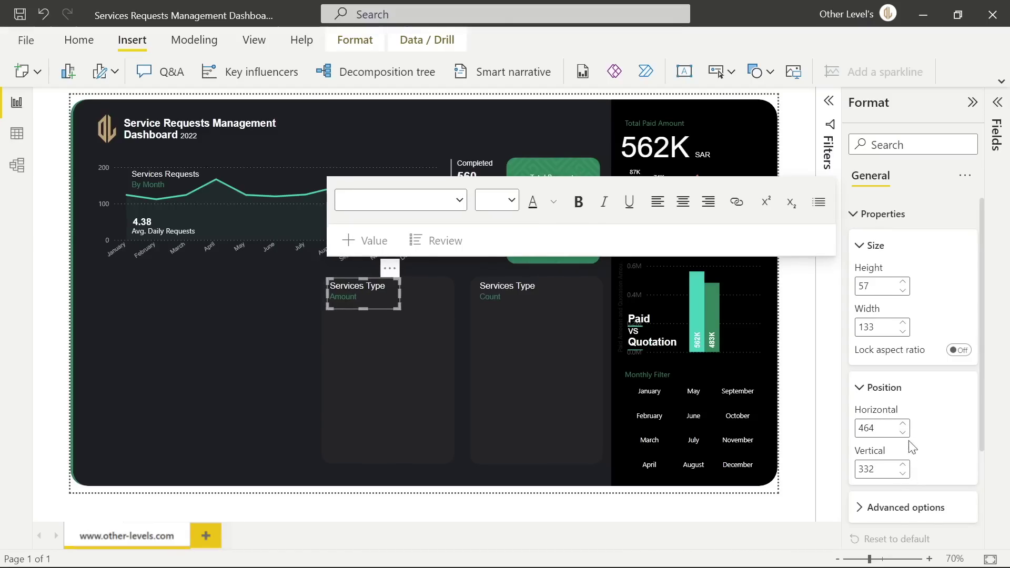
pyautogui.press('Escape')
# Insert a donut chart on the Services Type Count panel with Service Type as legend and the count of Service Type as values
pyautogui.click(951, 232)
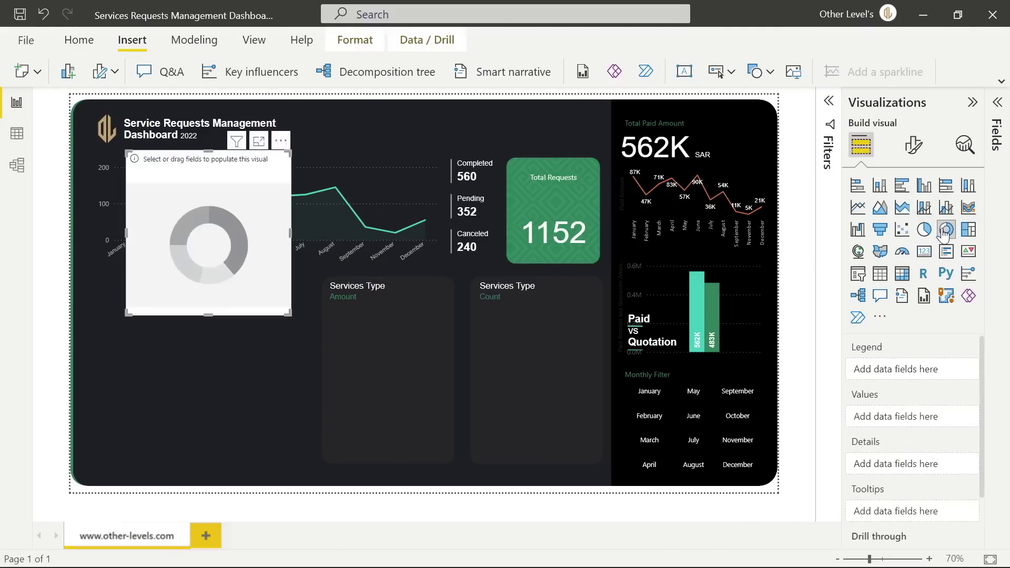
pyautogui.moveTo(274, 145); pyautogui.dragTo(615, 298)
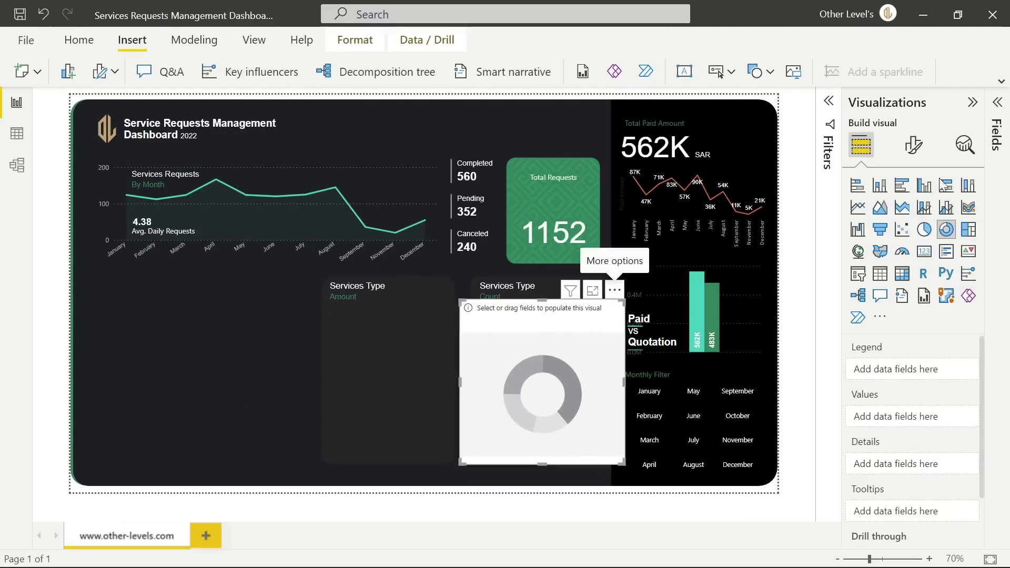
pyautogui.click(997, 102)
pyautogui.click(888, 200)
pyautogui.click(903, 236)
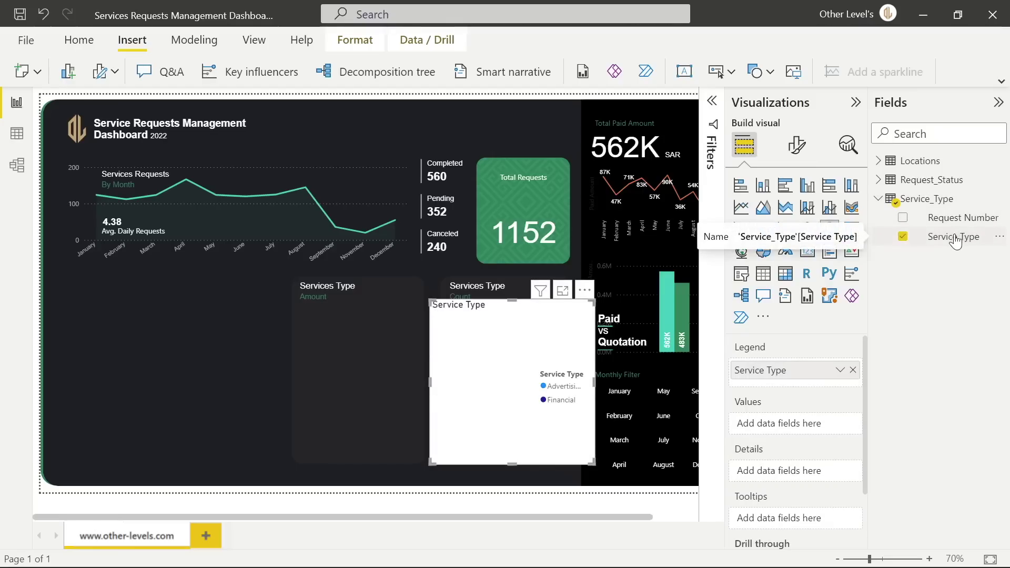
pyautogui.moveTo(954, 241); pyautogui.dragTo(825, 427)
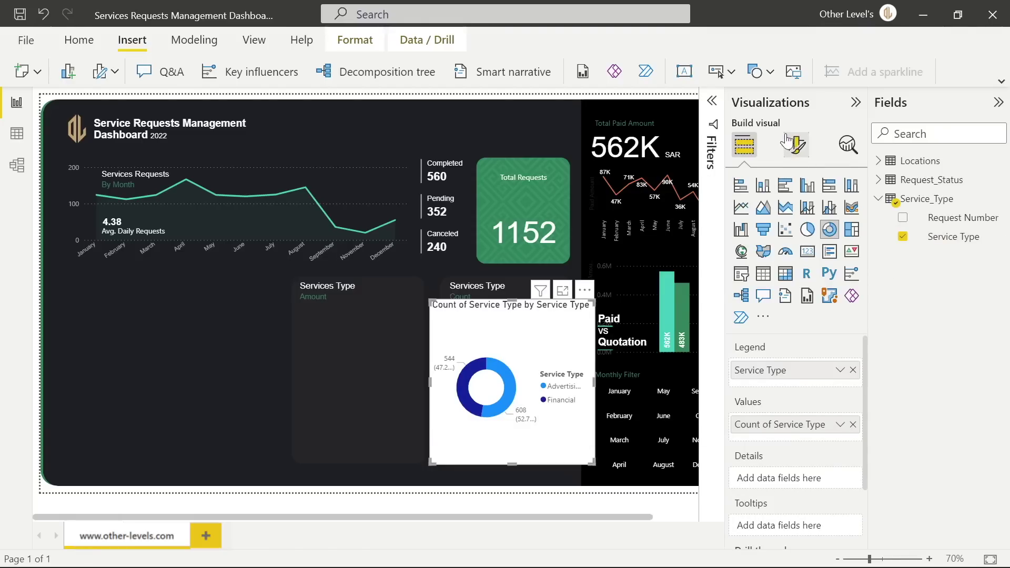
# Turn off the donut chart's legend and colour the Advertising slice white and the Financial slice orange
pyautogui.click(795, 147)
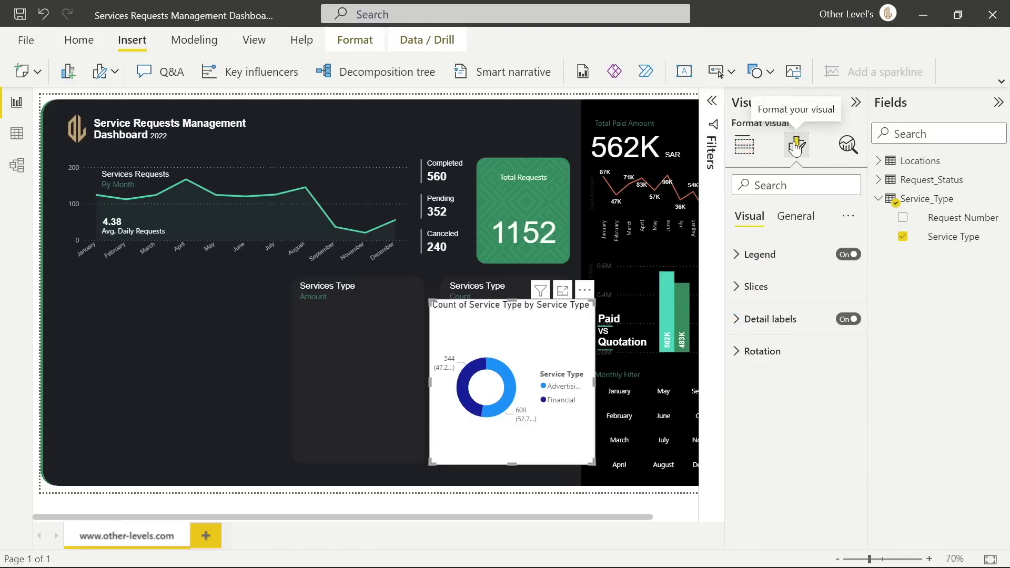
pyautogui.click(847, 255)
pyautogui.click(765, 294)
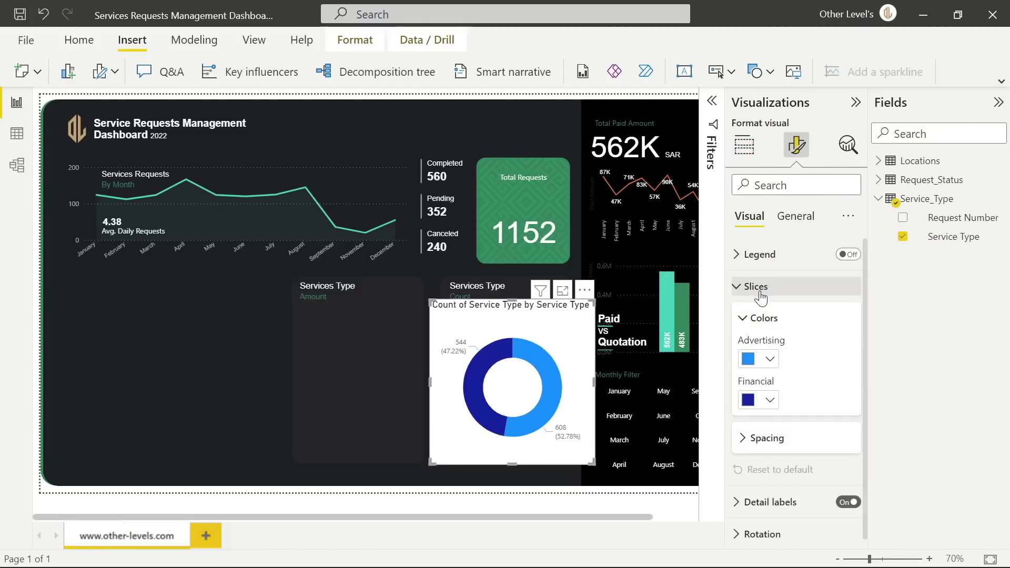
pyautogui.click(770, 359)
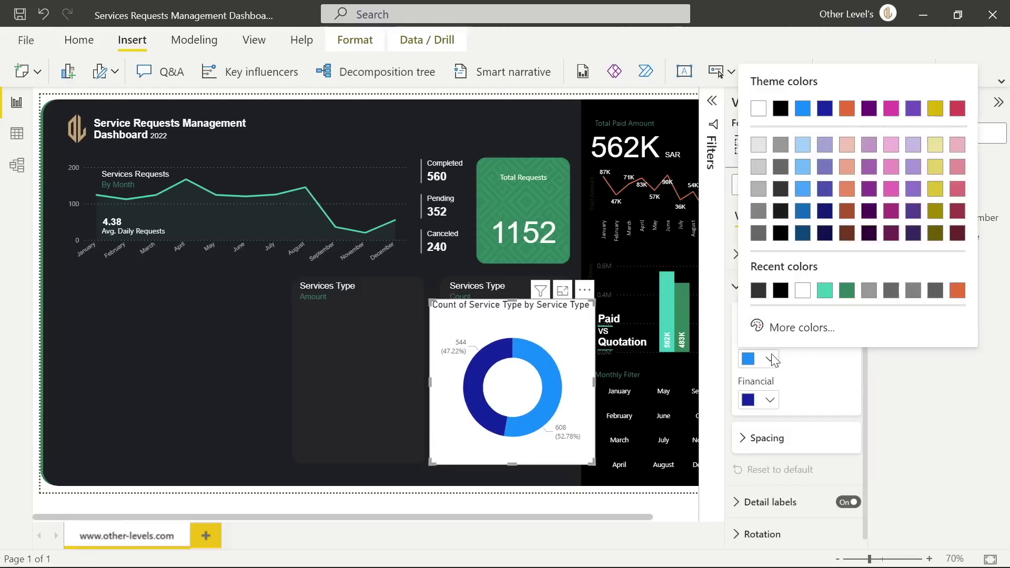
pyautogui.click(757, 109)
pyautogui.click(769, 399)
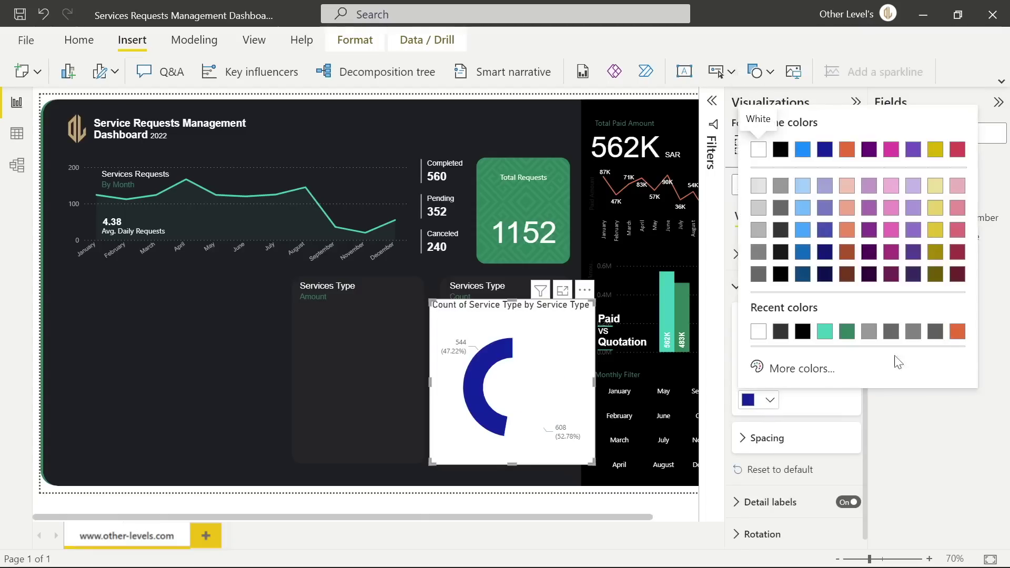
pyautogui.click(956, 331)
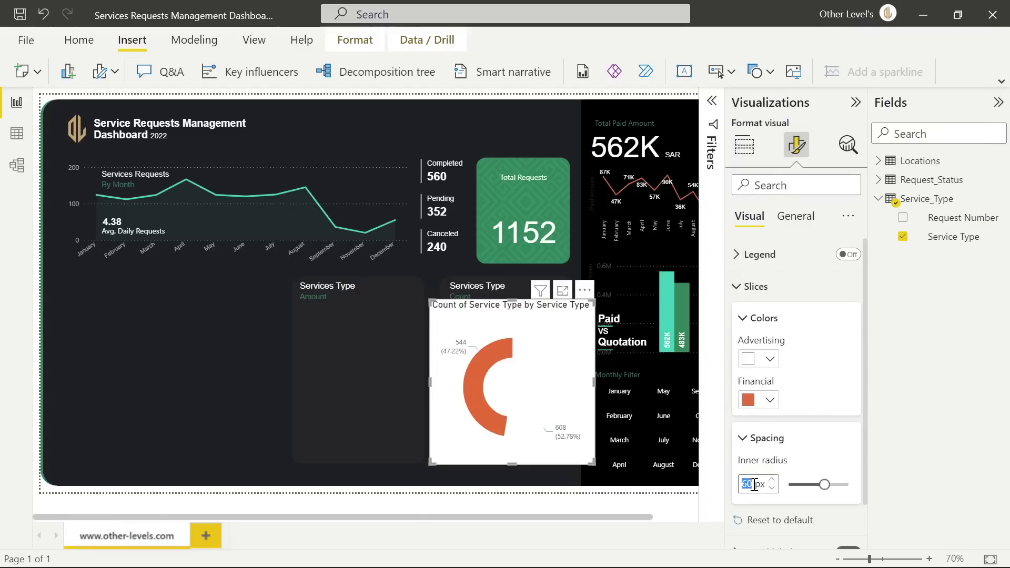
# Set the donut chart's inner radius to 87 px and turn off its background
pyautogui.write('87')
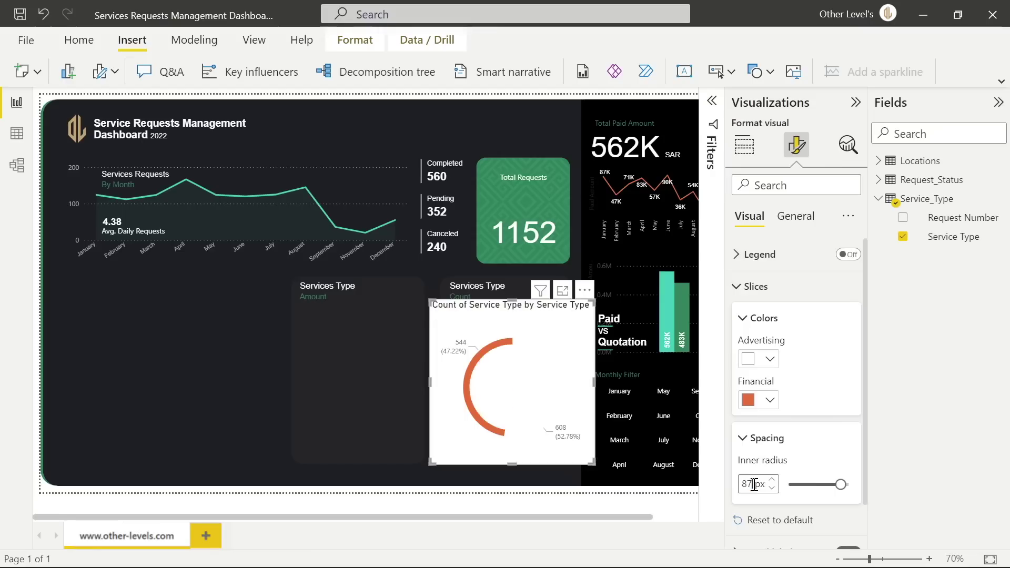
pyautogui.click(794, 216)
pyautogui.click(771, 319)
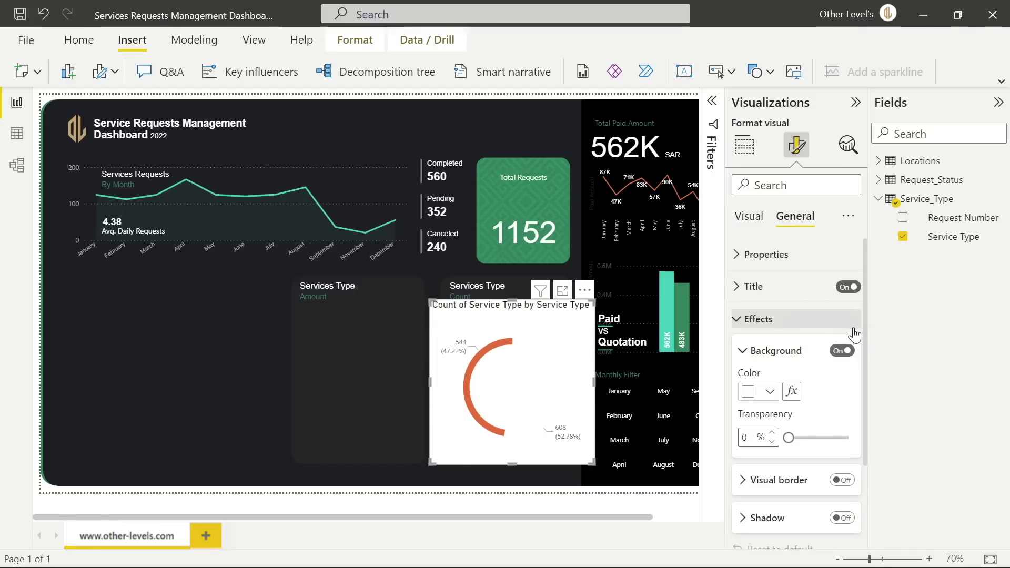
pyautogui.click(841, 351)
# Resize the donut chart to a height of 130 and a width of 180
pyautogui.click(789, 255)
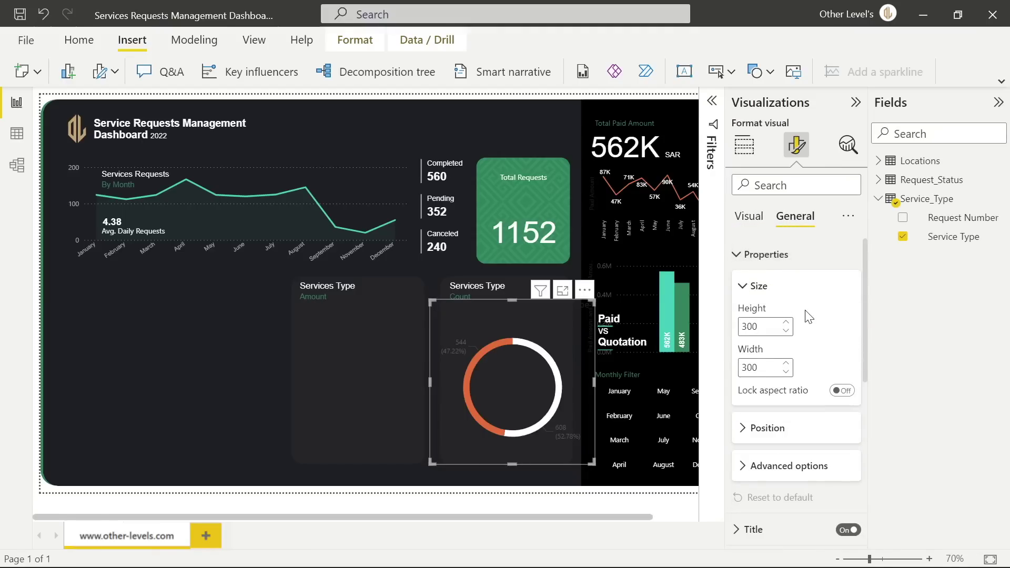
pyautogui.click(767, 327)
pyautogui.write('130')
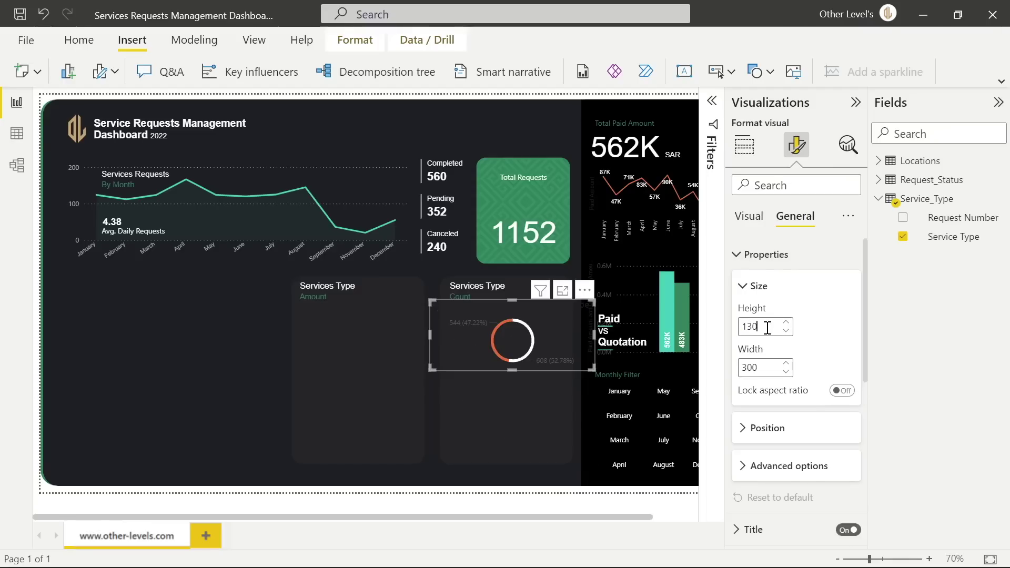
pyautogui.doubleClick(762, 367)
pyautogui.write('180')
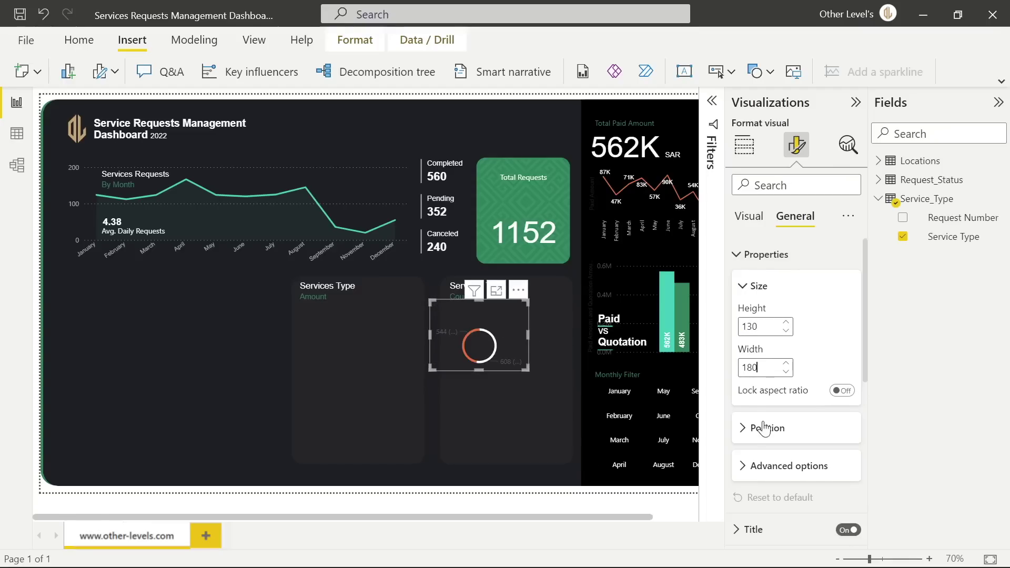
# Position the donut chart at horizontal 725 and vertical 388
pyautogui.click(764, 428)
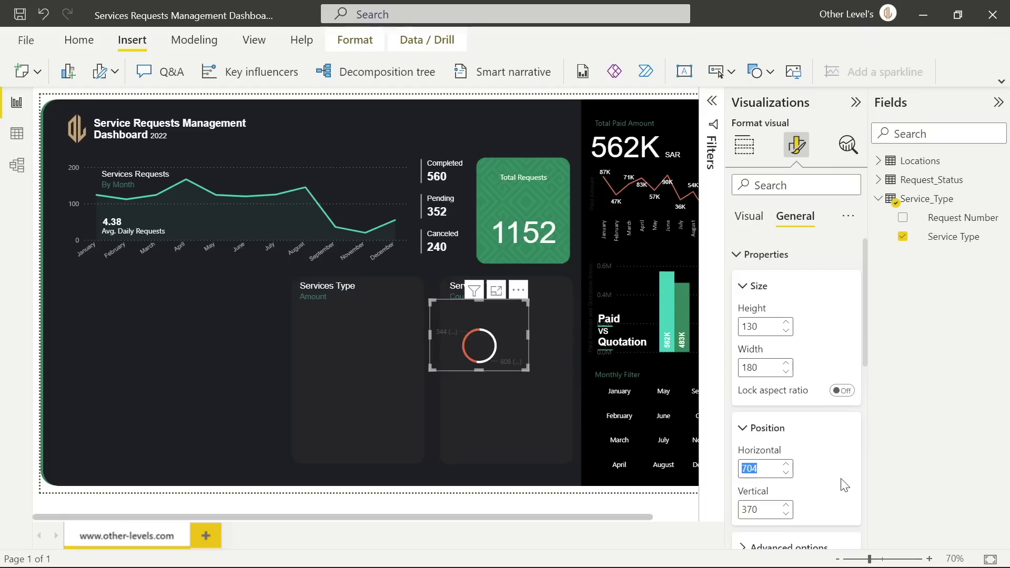
pyautogui.write('725')
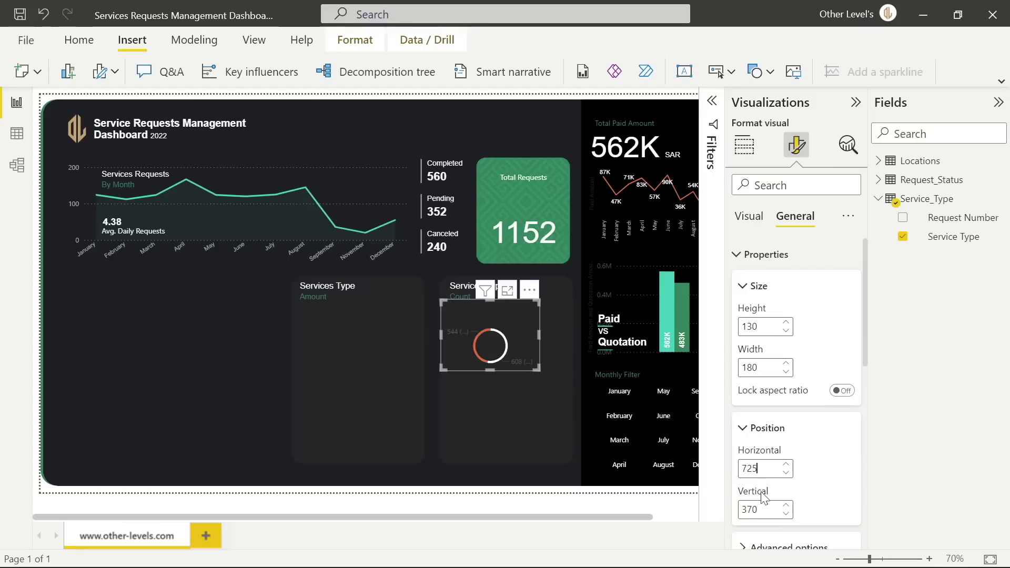
pyautogui.write('388')
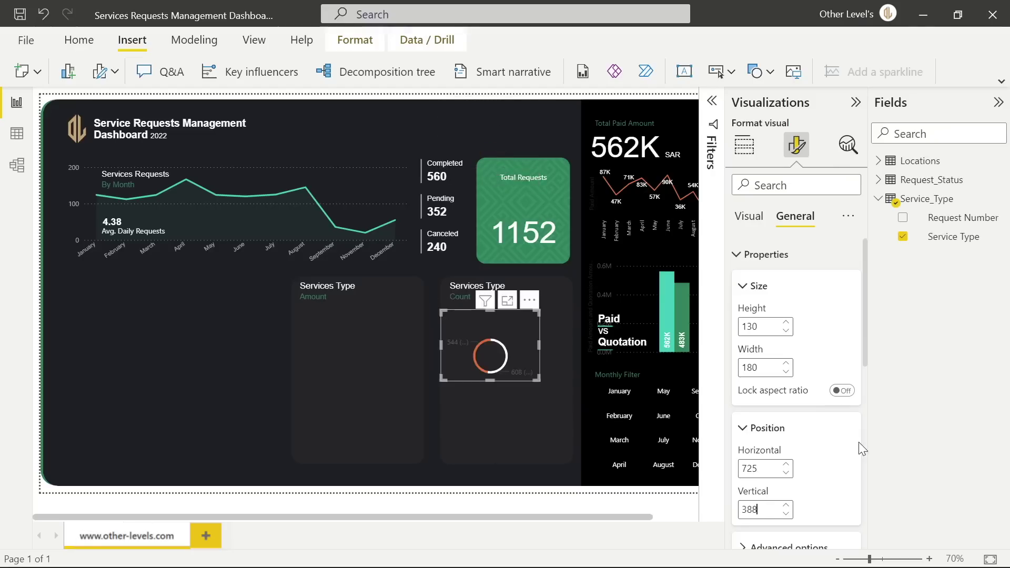
# Turn off the donut chart's title, header icons and tooltips
pyautogui.scroll(-4, 860, 448)
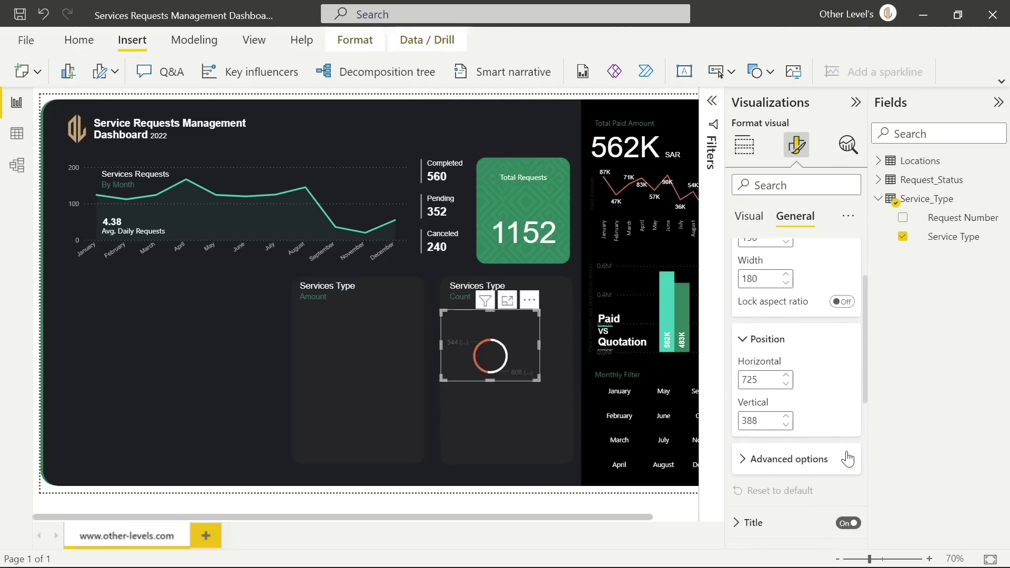
pyautogui.click(852, 427)
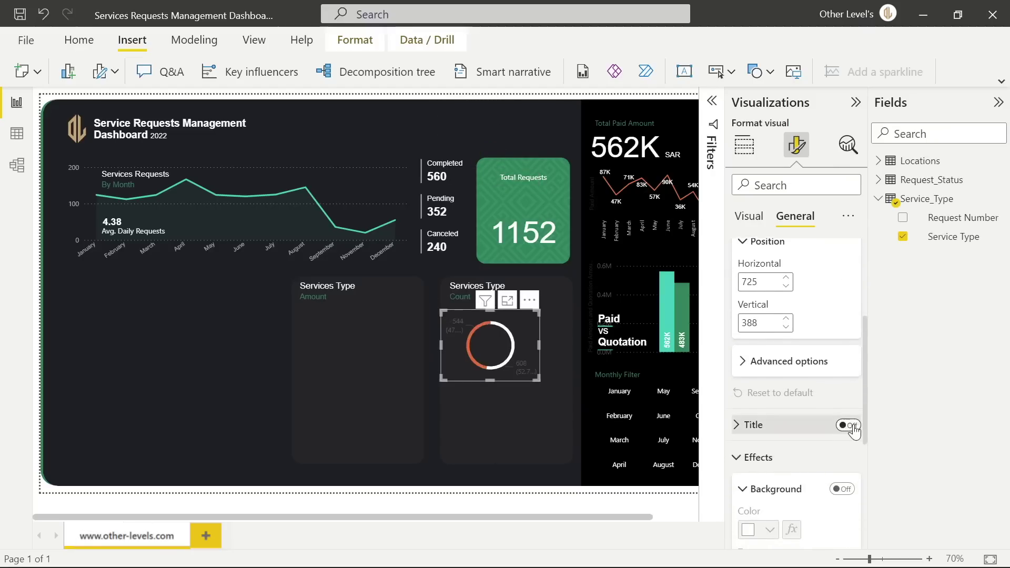
pyautogui.scroll(-4, 838, 387)
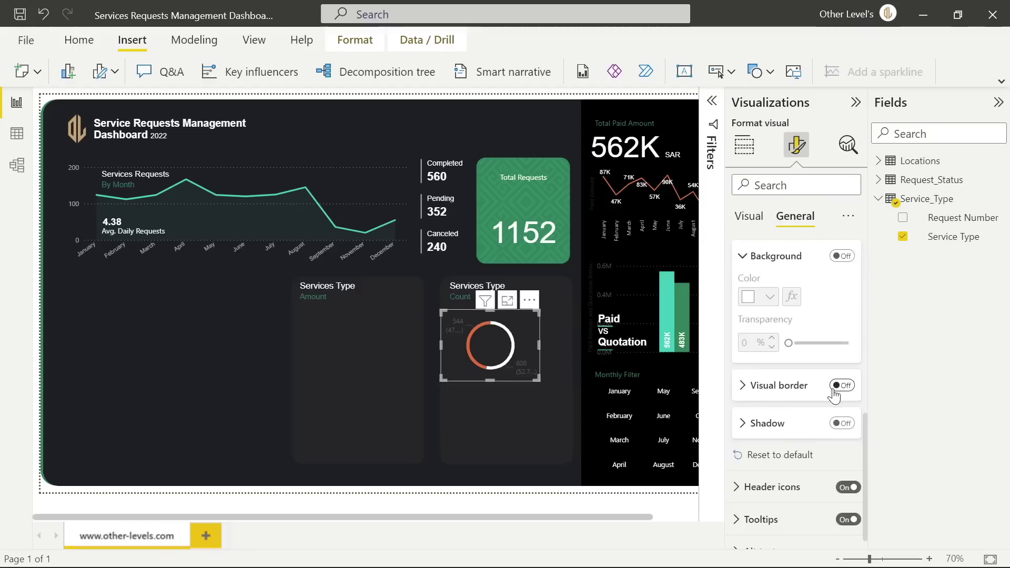
pyautogui.click(847, 487)
pyautogui.click(852, 519)
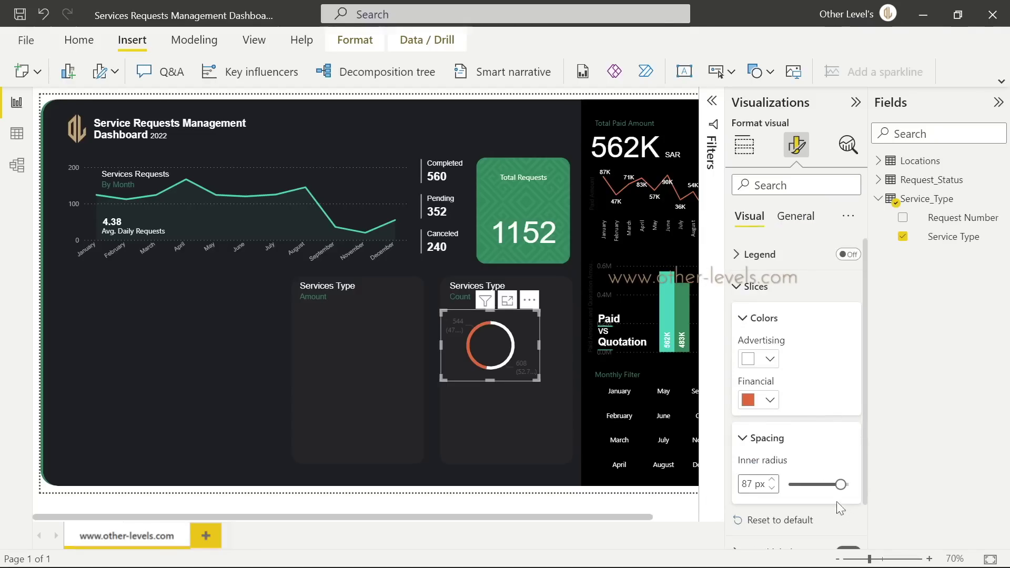
# Set the donut chart's detail labels to show only the percent of total
pyautogui.scroll(-3, 837, 447)
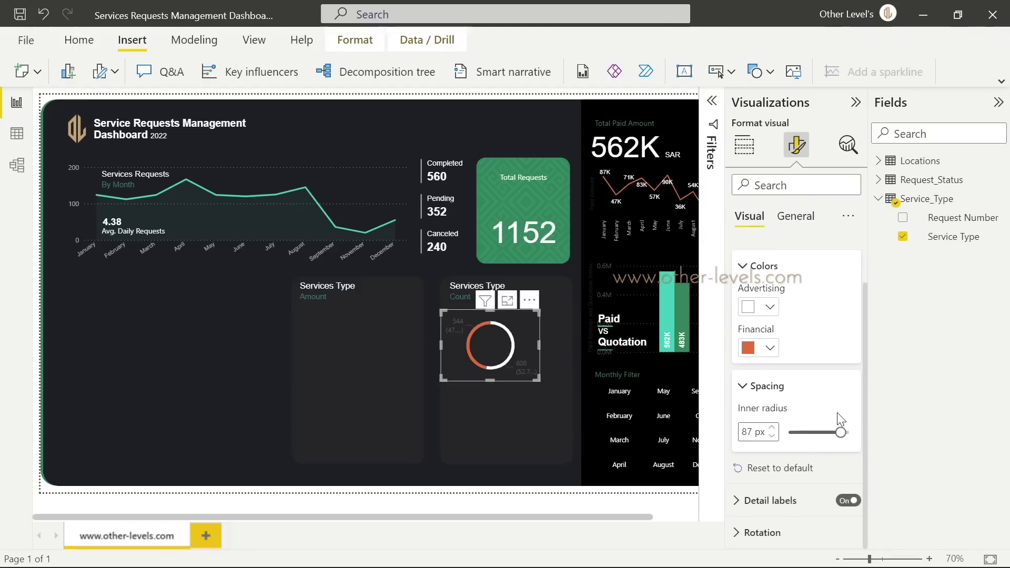
pyautogui.click(820, 500)
pyautogui.scroll(-4, 831, 371)
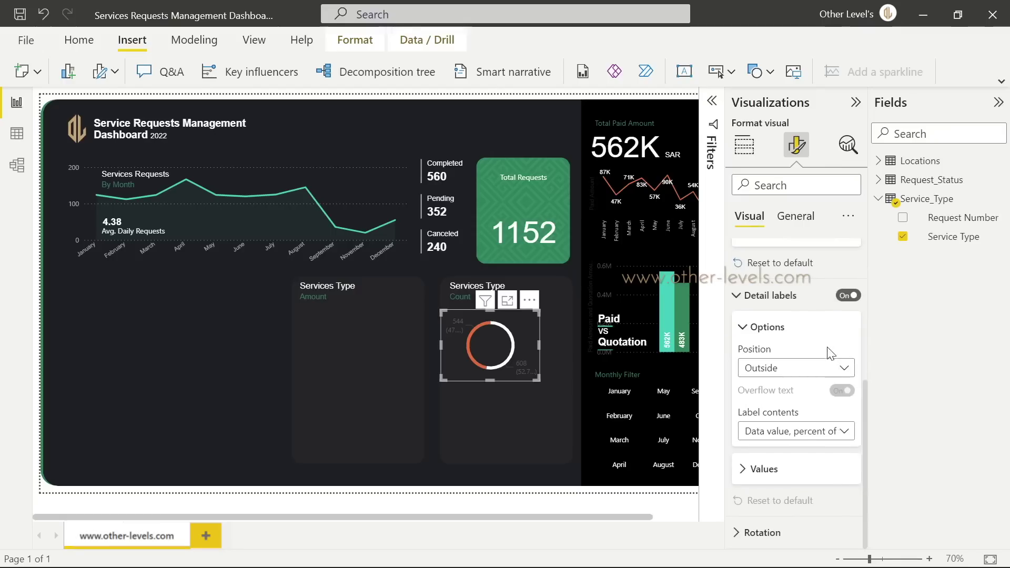
pyautogui.click(843, 431)
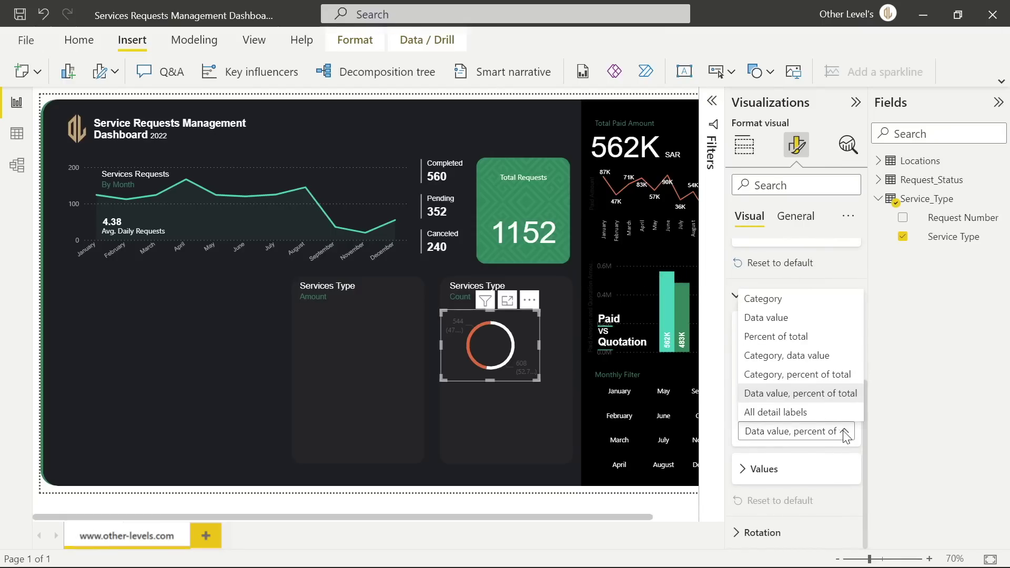
pyautogui.click(793, 337)
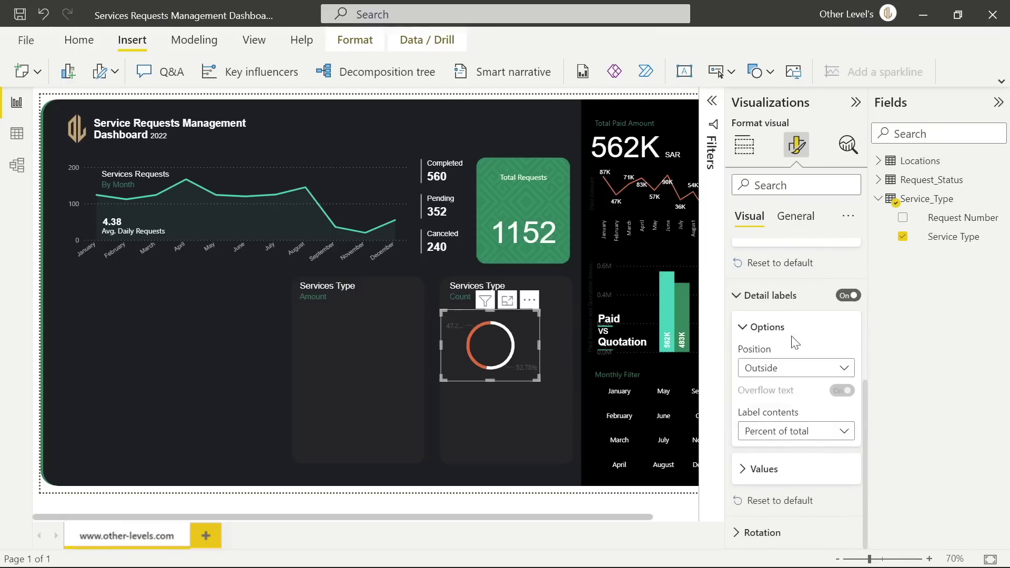
# Format the detail label values in bold white Arial at size 12 with 0 percentage decimal places
pyautogui.click(765, 472)
pyautogui.scroll(-3, 796, 442)
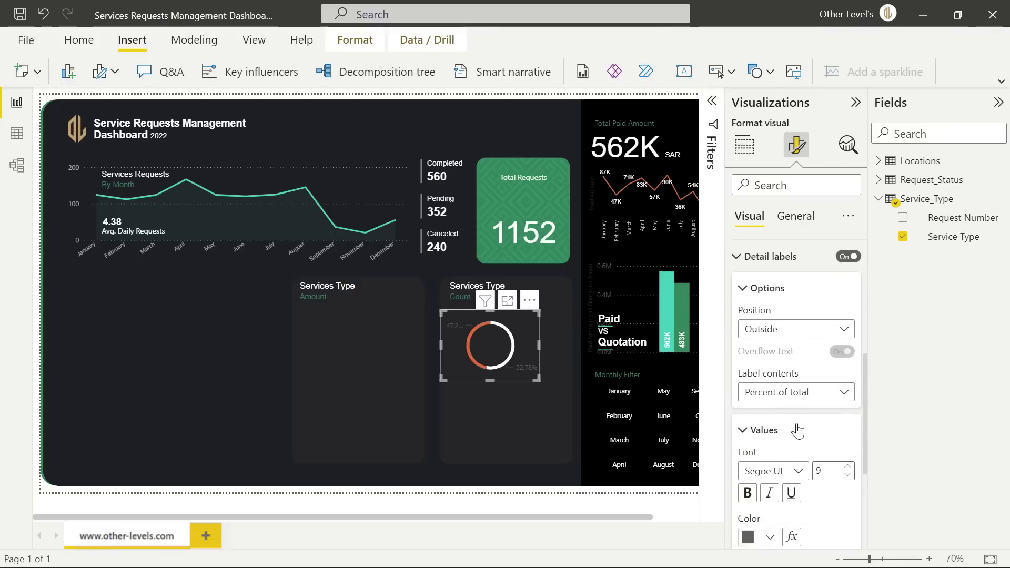
pyautogui.scroll(-1, 814, 413)
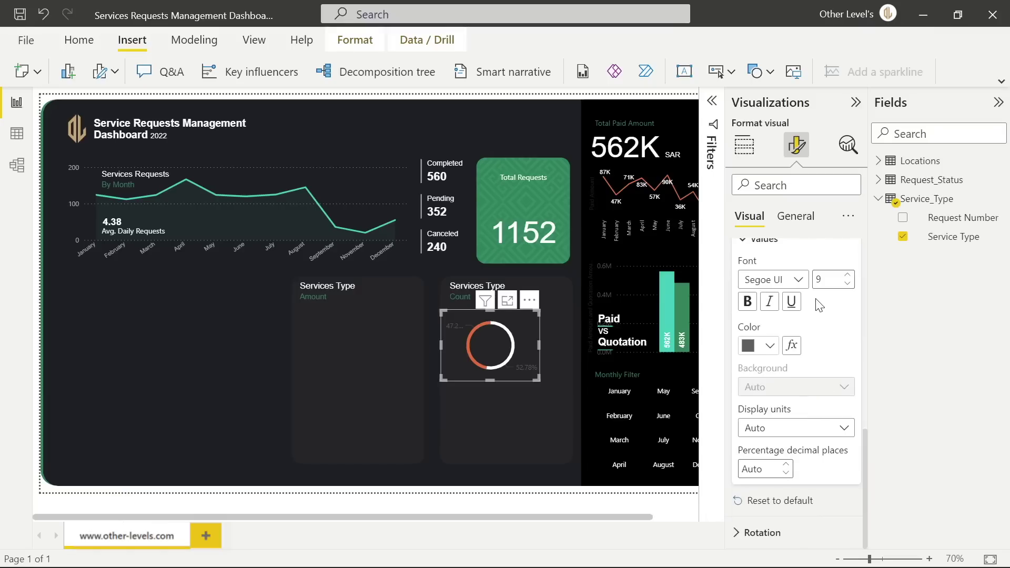
pyautogui.click(797, 287)
pyautogui.click(788, 295)
pyautogui.click(848, 275)
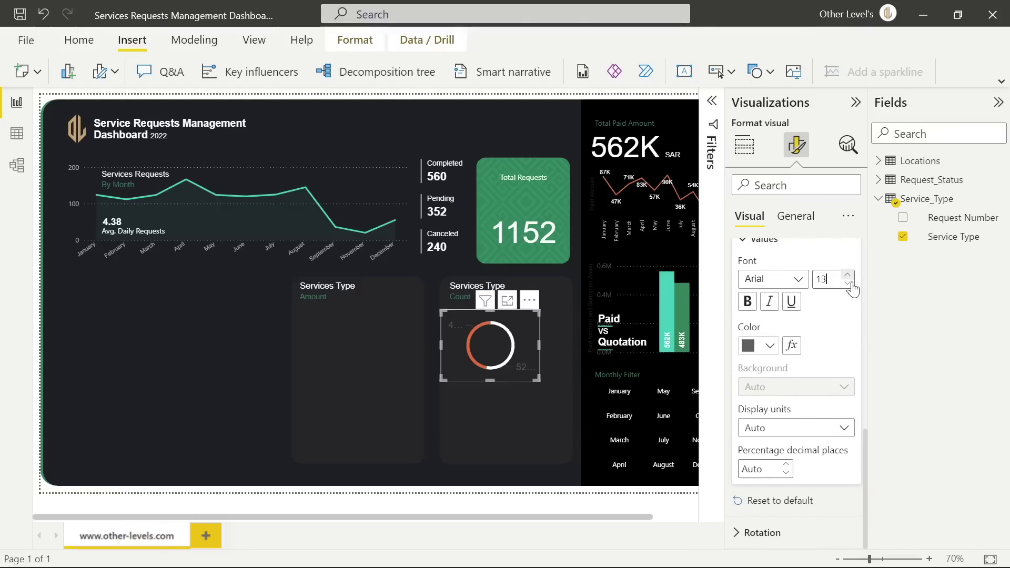
pyautogui.click(769, 345)
pyautogui.click(757, 95)
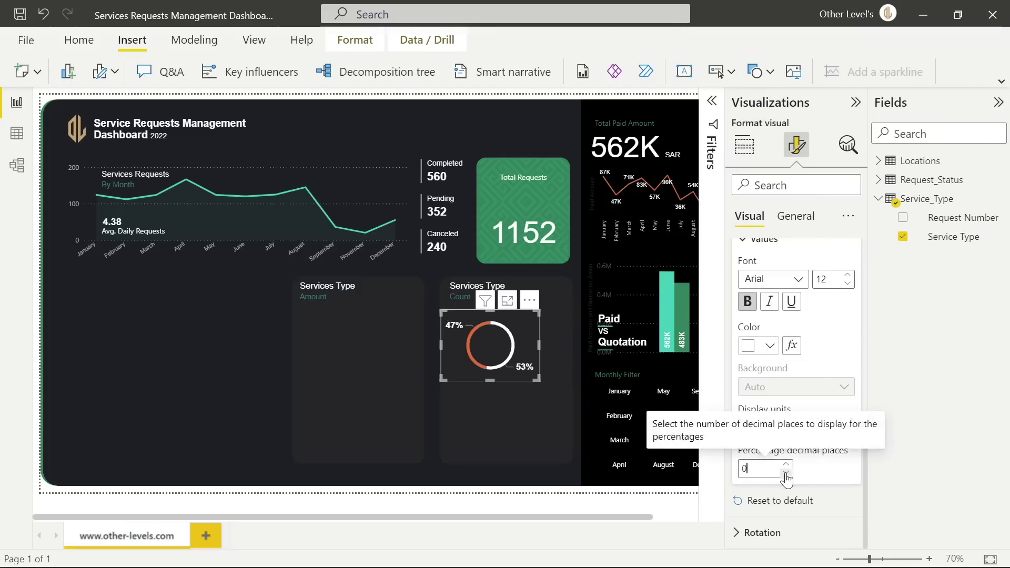
# Duplicate the donut chart onto the Services Type Amount panel and set the copy's horizontal position to 453
pyautogui.click(532, 322)
pyautogui.moveTo(535, 305); pyautogui.dragTo(380, 298)
pyautogui.click(795, 215)
pyautogui.click(762, 254)
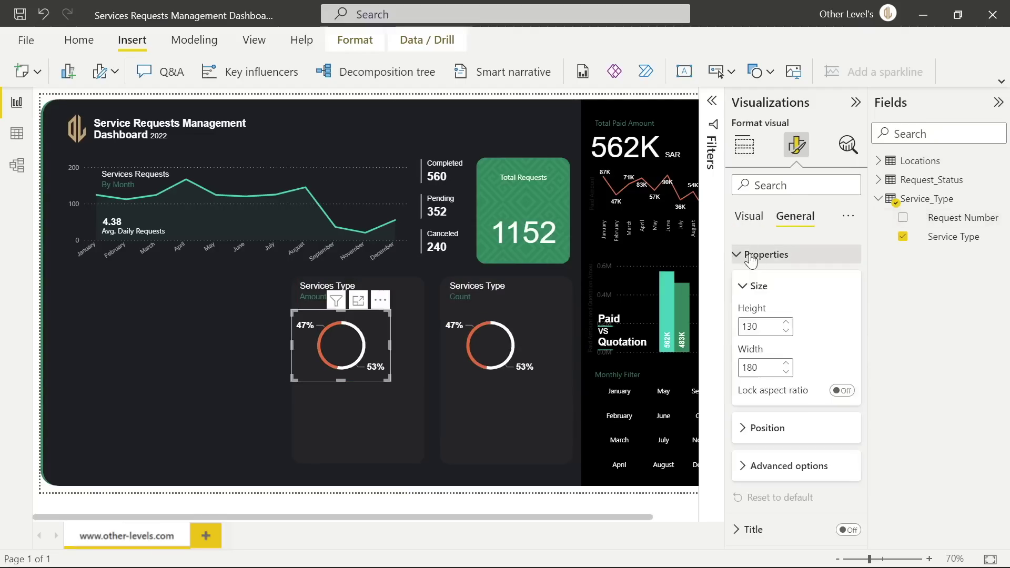
pyautogui.click(773, 440)
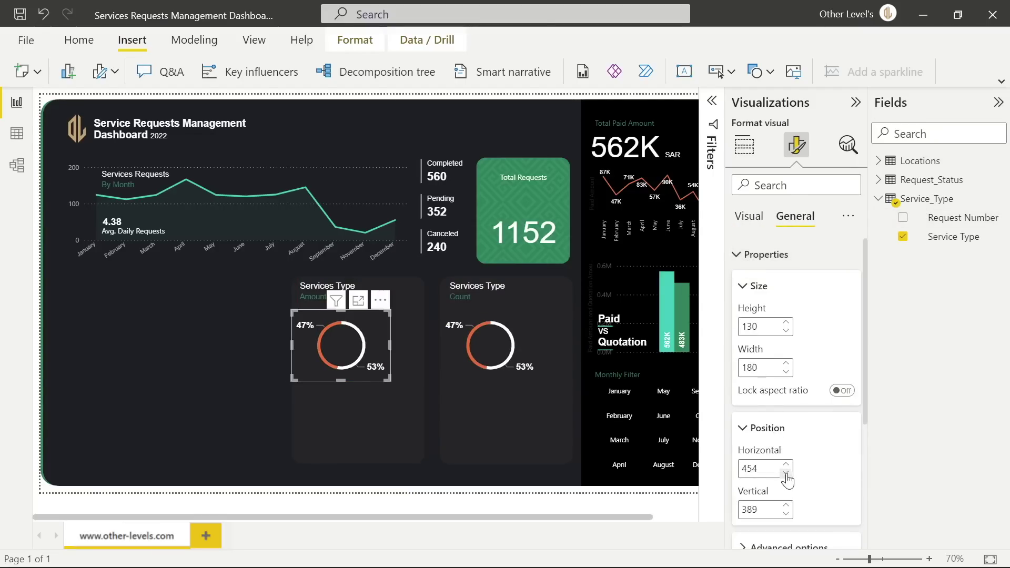
pyautogui.click(785, 473)
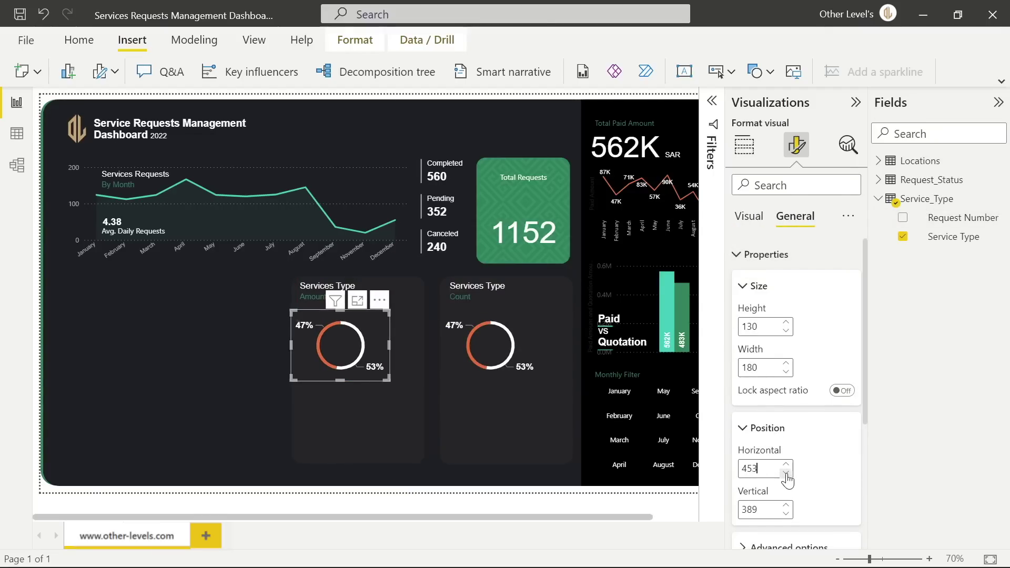
# Remove Count of Service Type from the values of the donut chart on the Amount panel
pyautogui.click(743, 144)
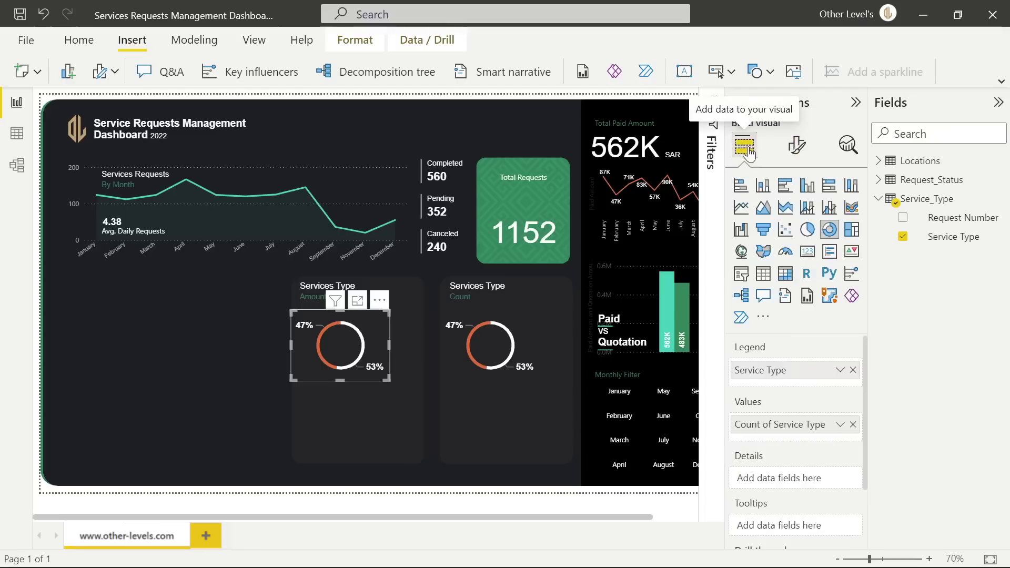
pyautogui.click(853, 425)
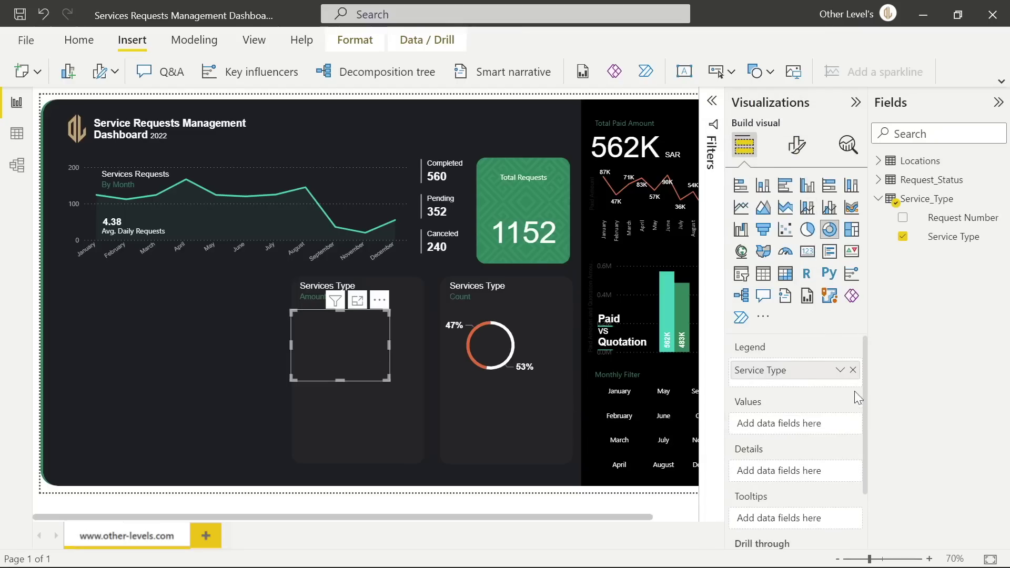
# Add Paid Amount from the Request_Status table as the values of the donut chart on the Amount panel
pyautogui.click(877, 179)
pyautogui.moveTo(907, 200); pyautogui.dragTo(797, 430)
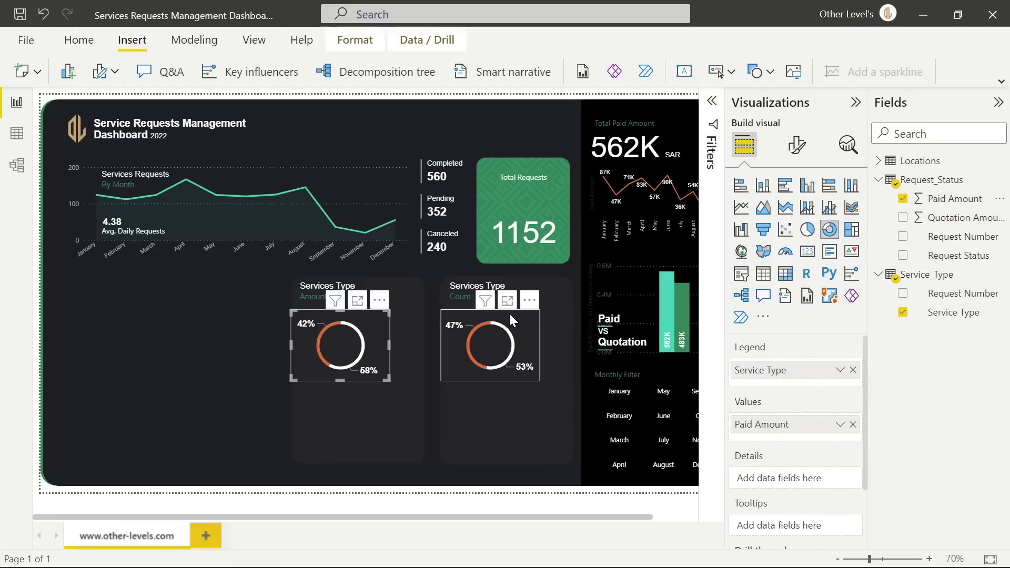
# Duplicate the Services Type Count title text box below its donut chart and replace the copy's text with "Request"
pyautogui.click(508, 285)
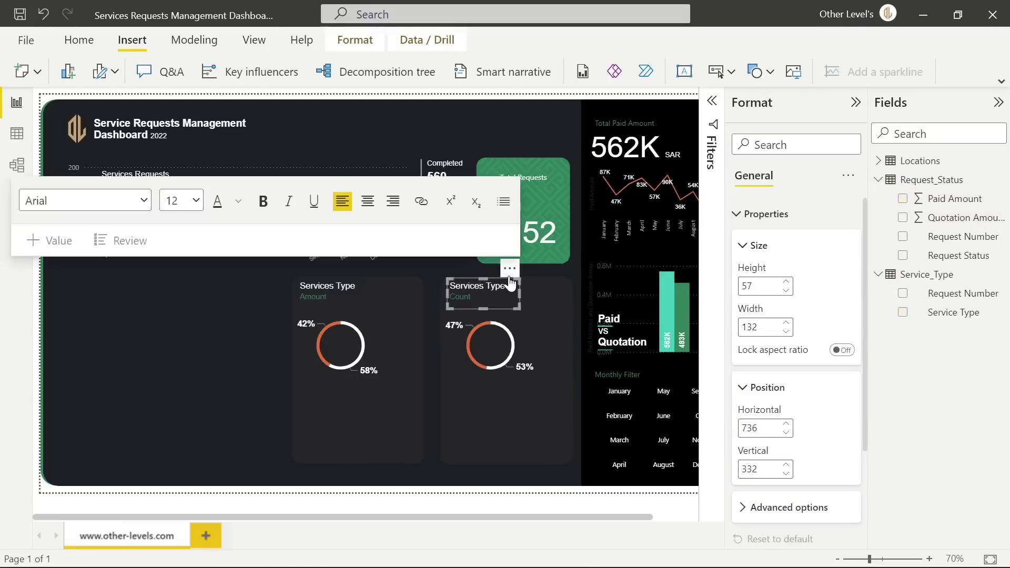
pyautogui.click(498, 278)
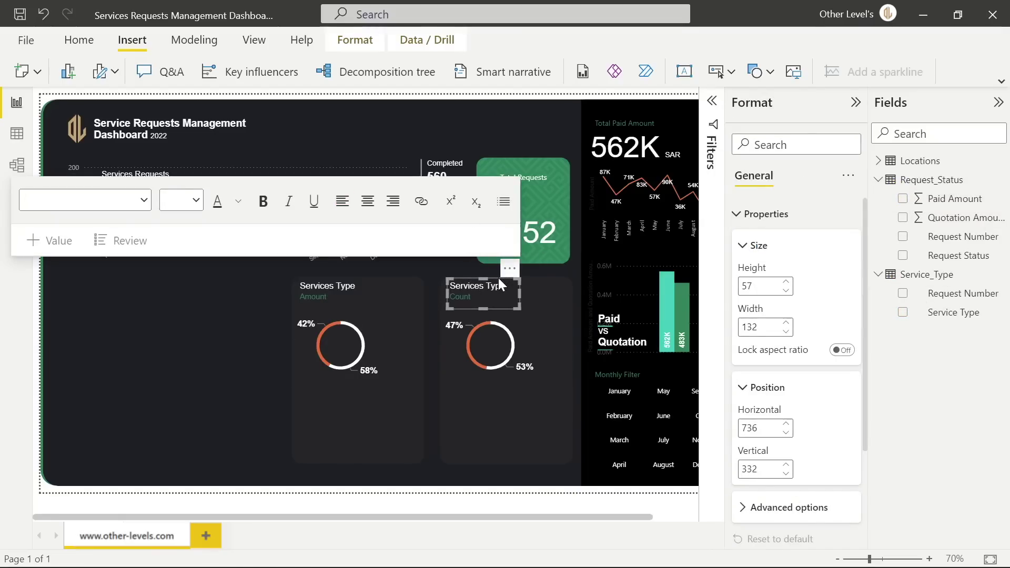
pyautogui.moveTo(498, 276); pyautogui.dragTo(509, 412)
pyautogui.tripleClick(505, 420)
pyautogui.hotkey('ctrl', 'a')
pyautogui.press('BackSpace')
pyautogui.write('Request')
# Centre the Request label's text and set its font size to 8
pyautogui.hotkey('ctrl', 'e')
pyautogui.doubleClick(493, 419)
pyautogui.click(200, 333)
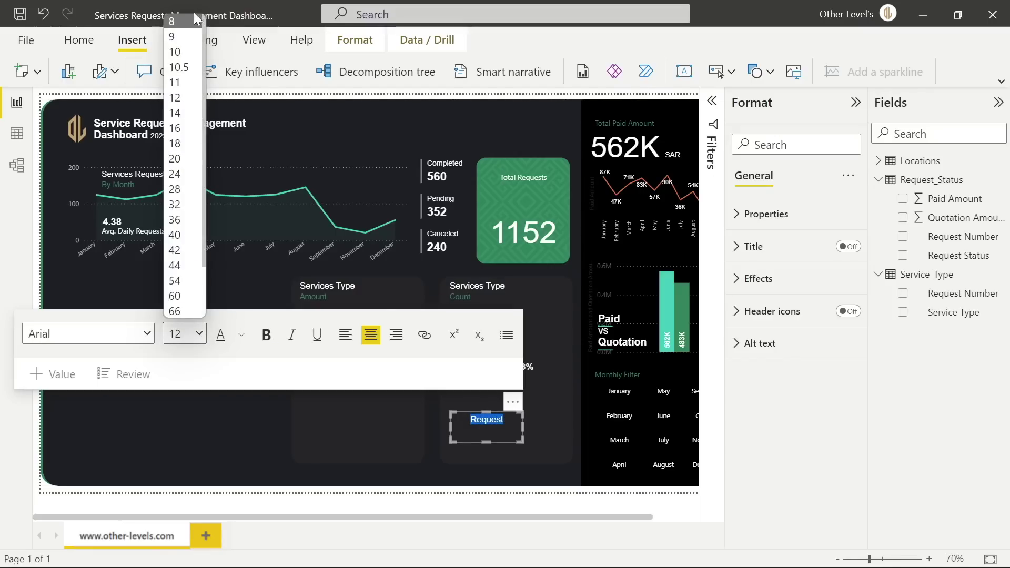
pyautogui.click(180, 20)
# Position the Request text box at horizontal 875 and vertical 547, then left-align its text and shrink the box around it
pyautogui.click(500, 403)
pyautogui.click(757, 213)
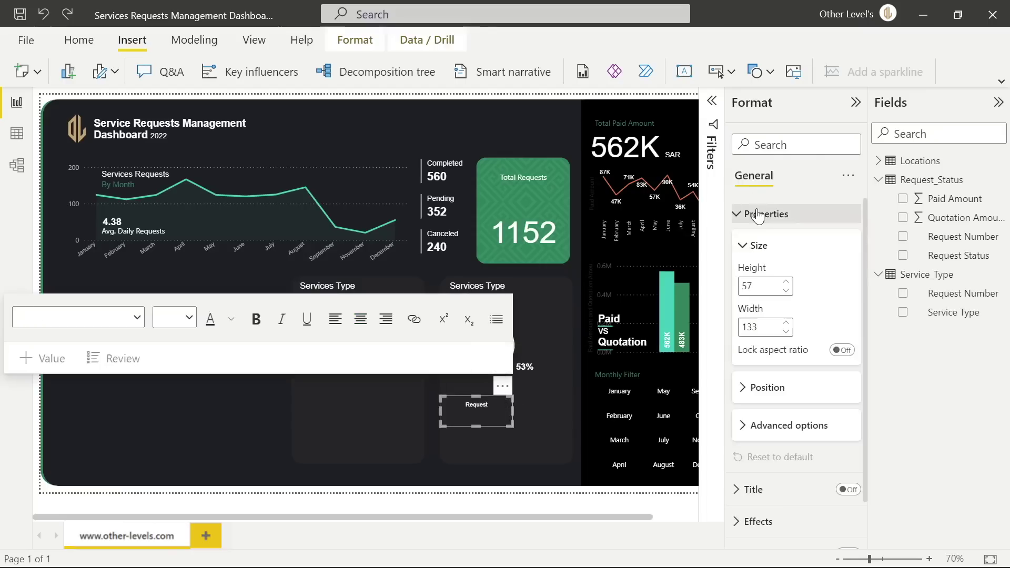
pyautogui.click(766, 388)
pyautogui.click(772, 427)
pyautogui.write('875')
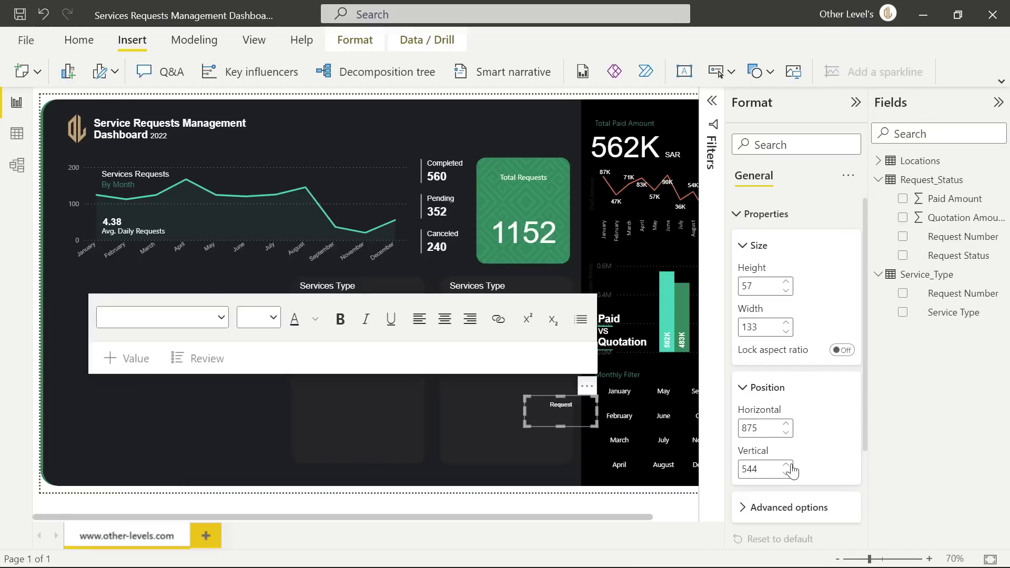
pyautogui.click(787, 471)
pyautogui.click(787, 470)
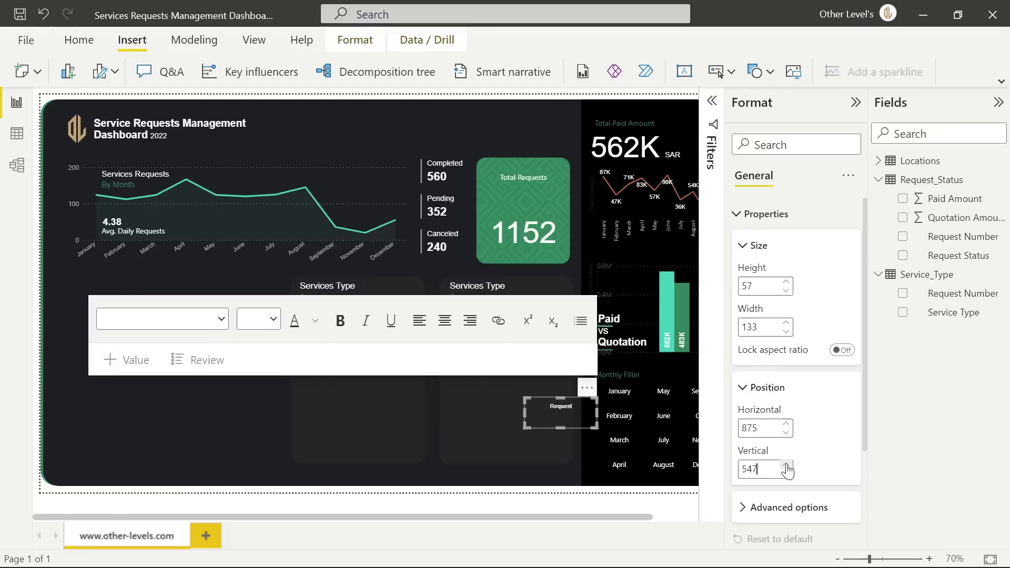
pyautogui.click(418, 322)
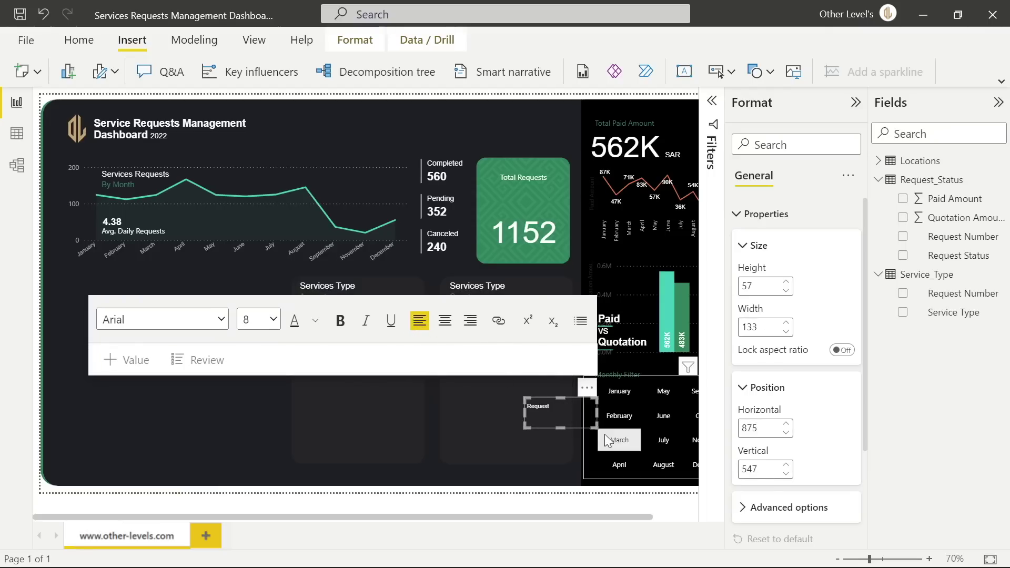
pyautogui.moveTo(597, 425); pyautogui.dragTo(559, 414)
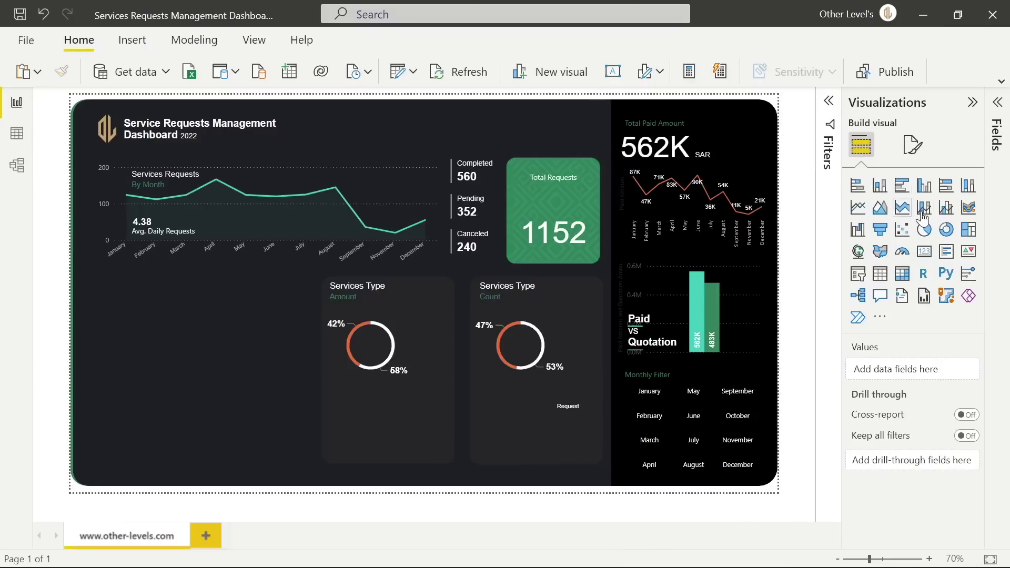
# Add a card visual over the Services Type Count panel showing the count of Request Number from the Service_Type table
pyautogui.click(927, 255)
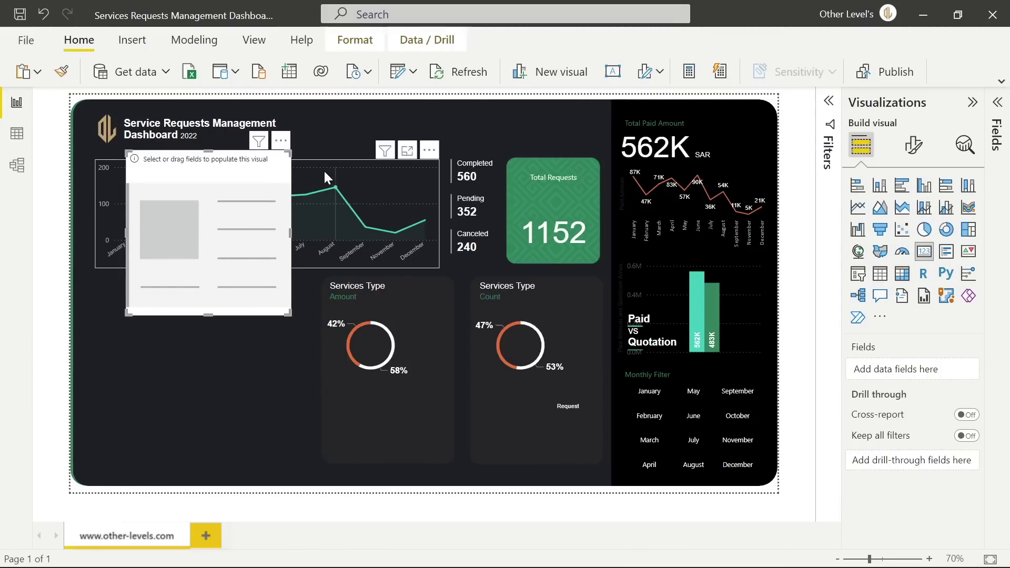
pyautogui.moveTo(282, 149); pyautogui.dragTo(605, 342)
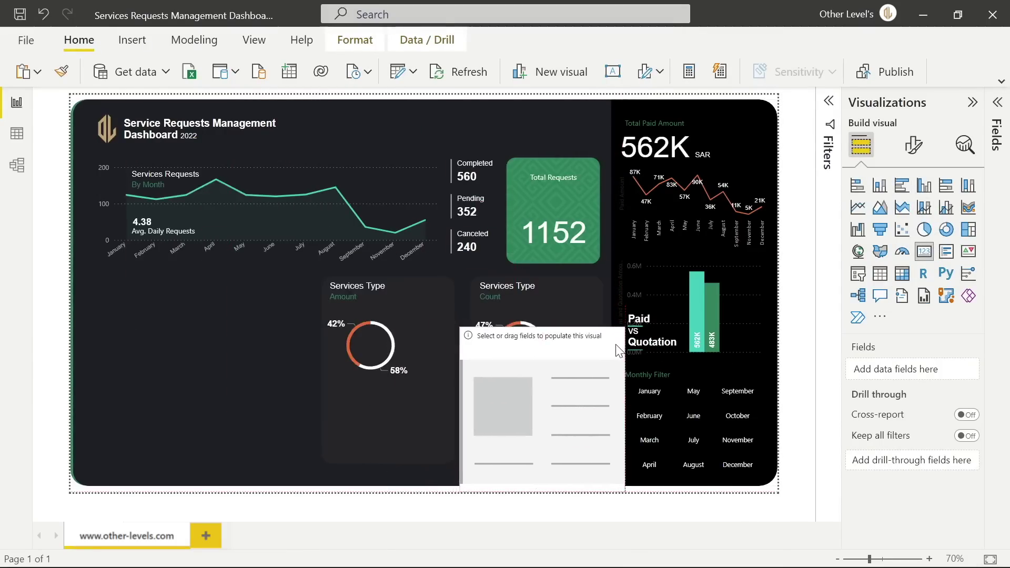
pyautogui.click(996, 102)
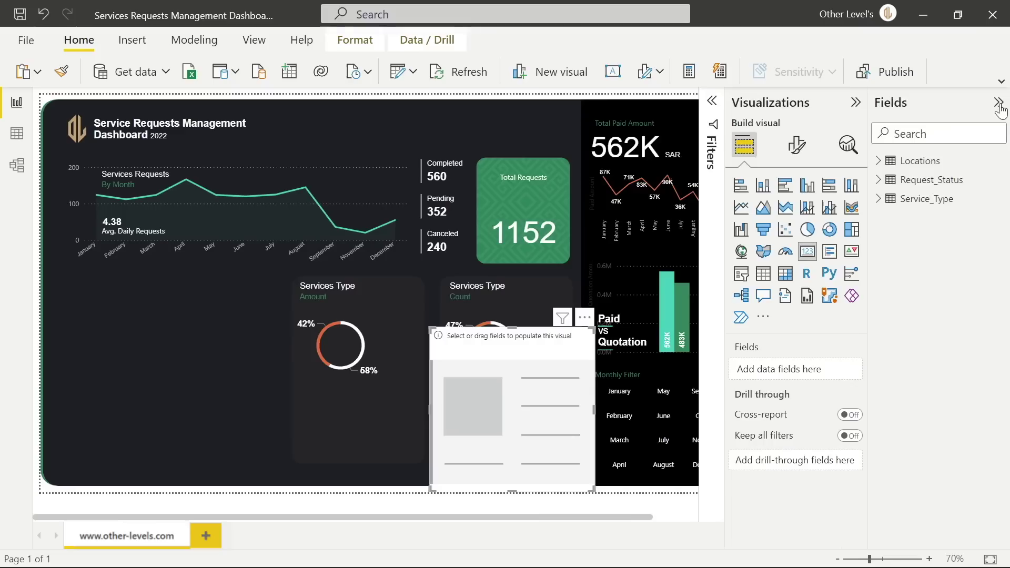
pyautogui.click(884, 201)
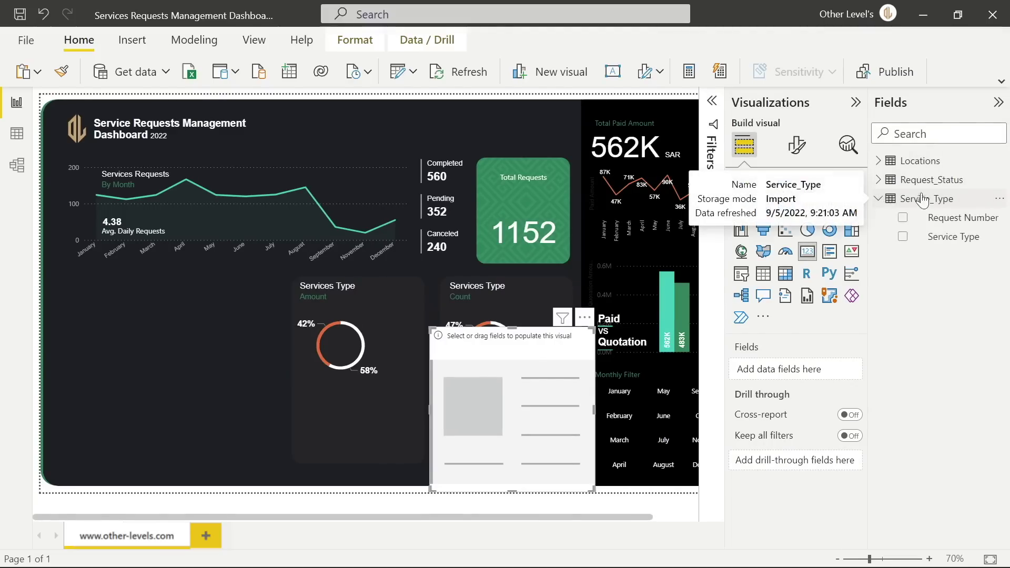
pyautogui.click(902, 219)
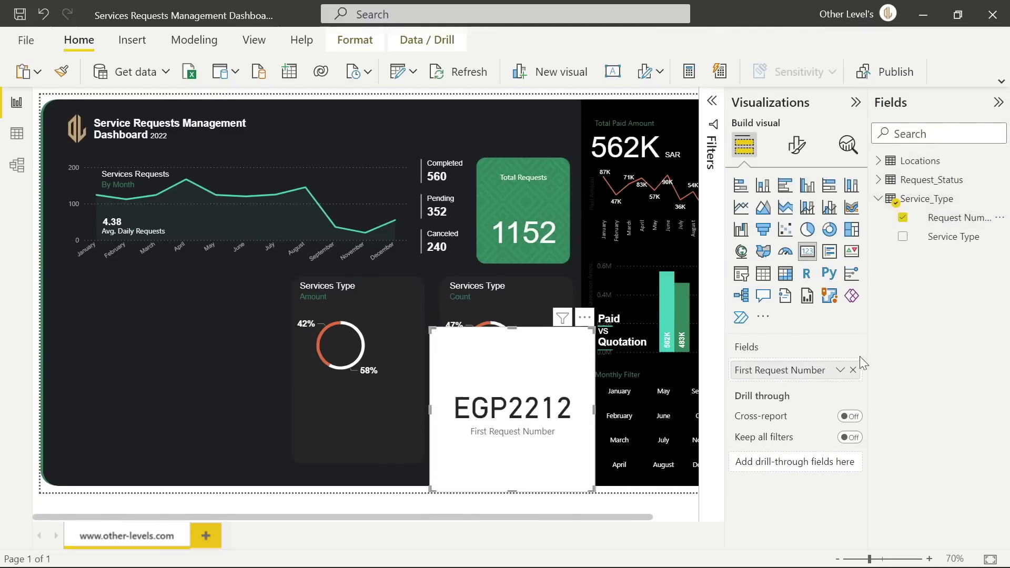
pyautogui.click(840, 371)
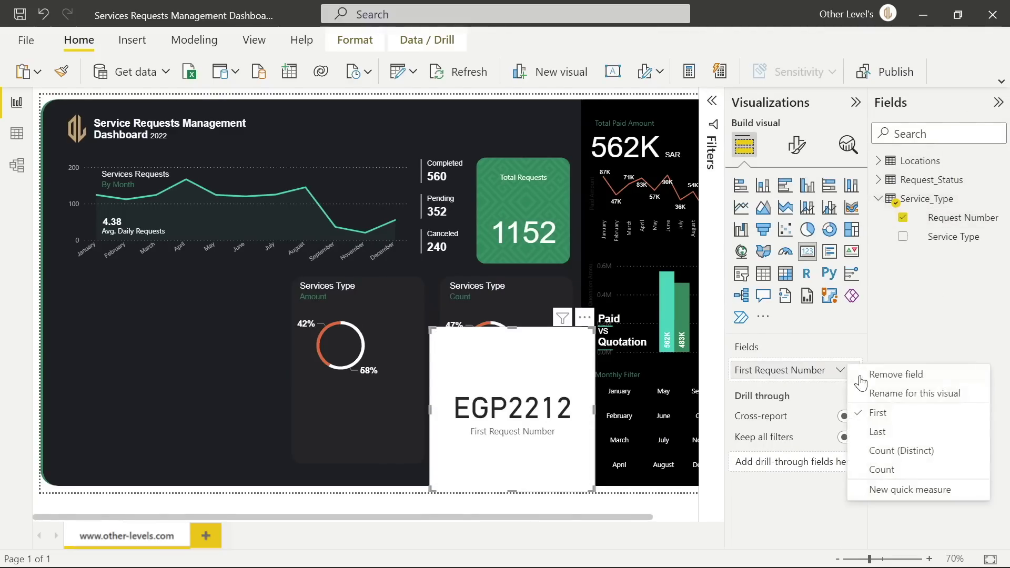
pyautogui.click(886, 467)
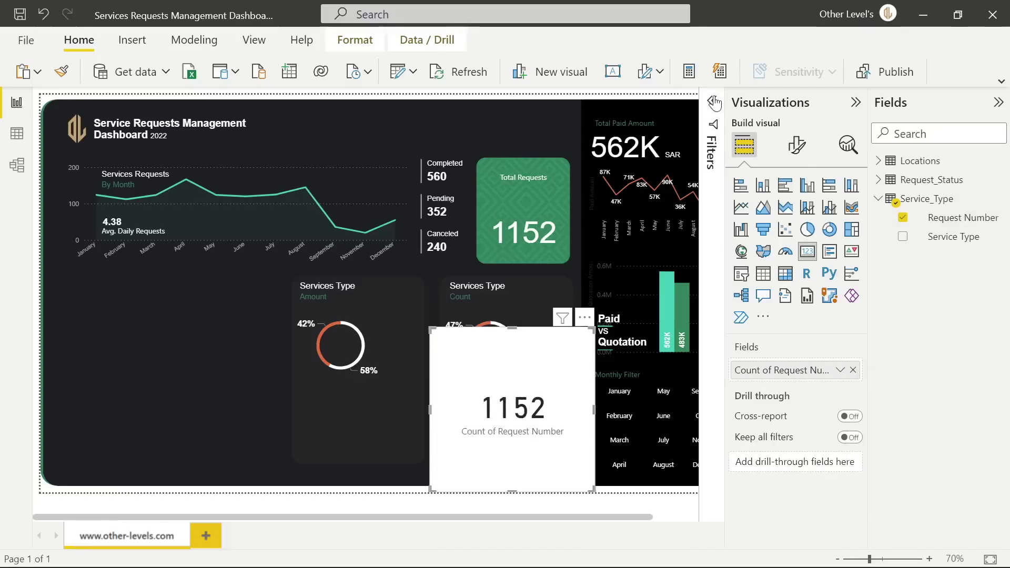
# Filter the card by Service Type so it includes only Financial
pyautogui.click(711, 100)
pyautogui.moveTo(945, 241); pyautogui.dragTo(671, 247)
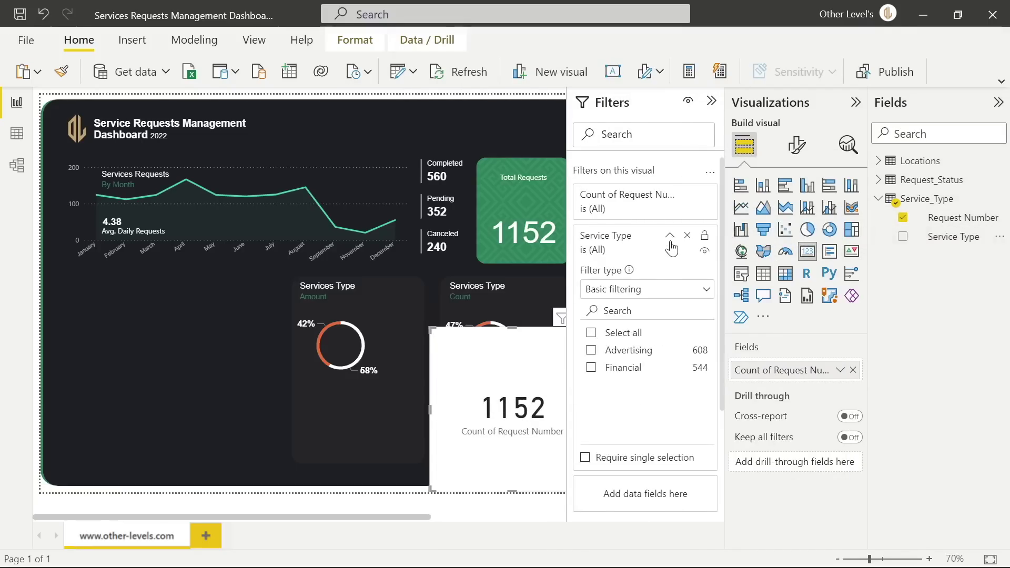
pyautogui.click(591, 368)
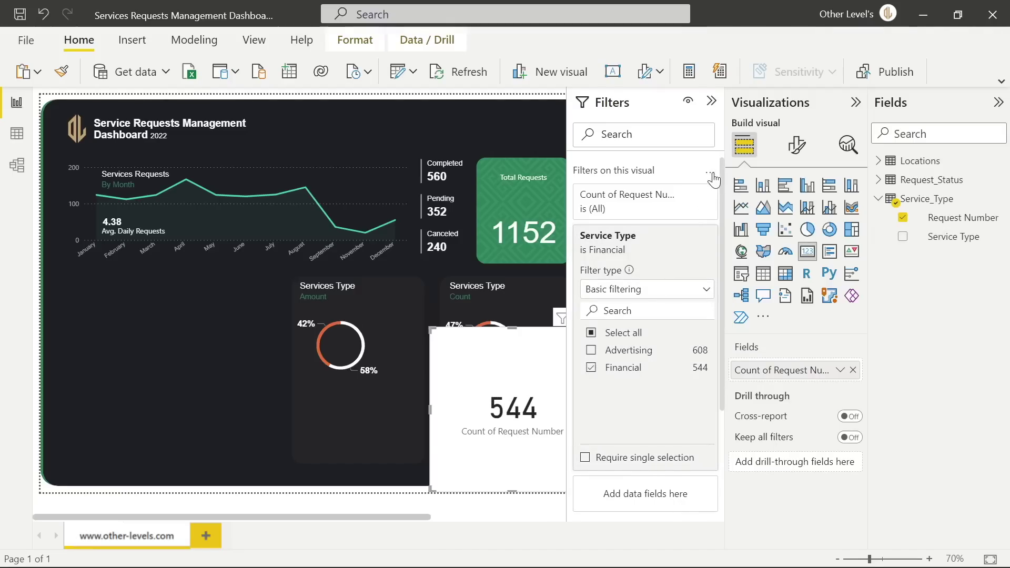
pyautogui.click(712, 102)
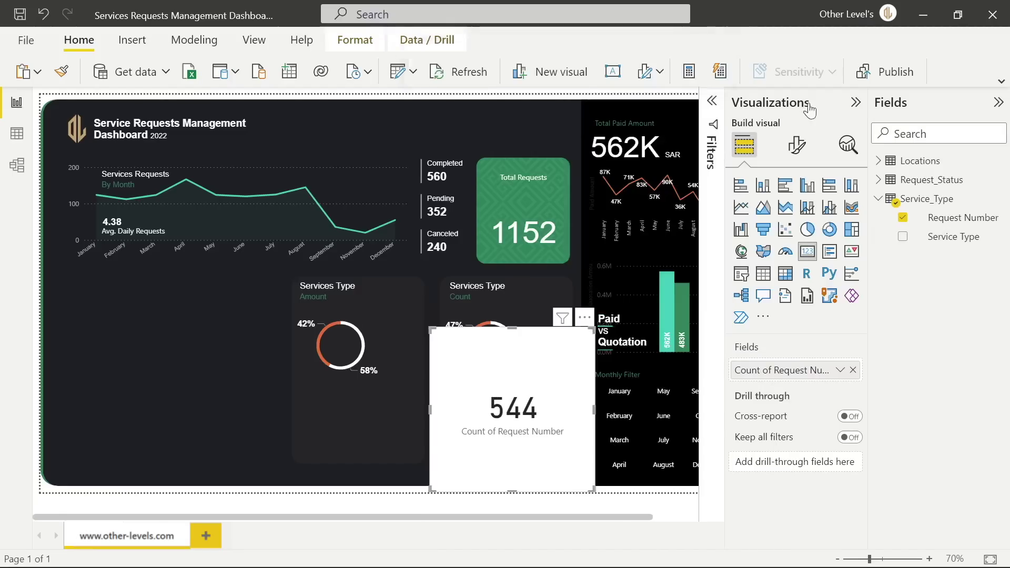
# Format the card's callout value in white Arial at size 24
pyautogui.click(997, 102)
pyautogui.click(913, 150)
pyautogui.doubleClick(950, 301)
pyautogui.write('2')
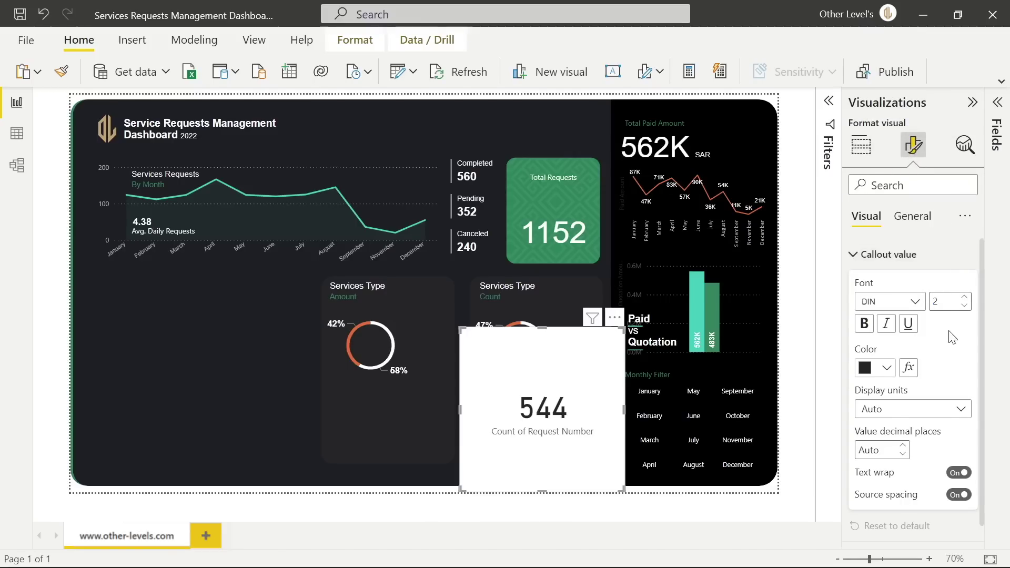
pyautogui.write('4')
pyautogui.click(915, 301)
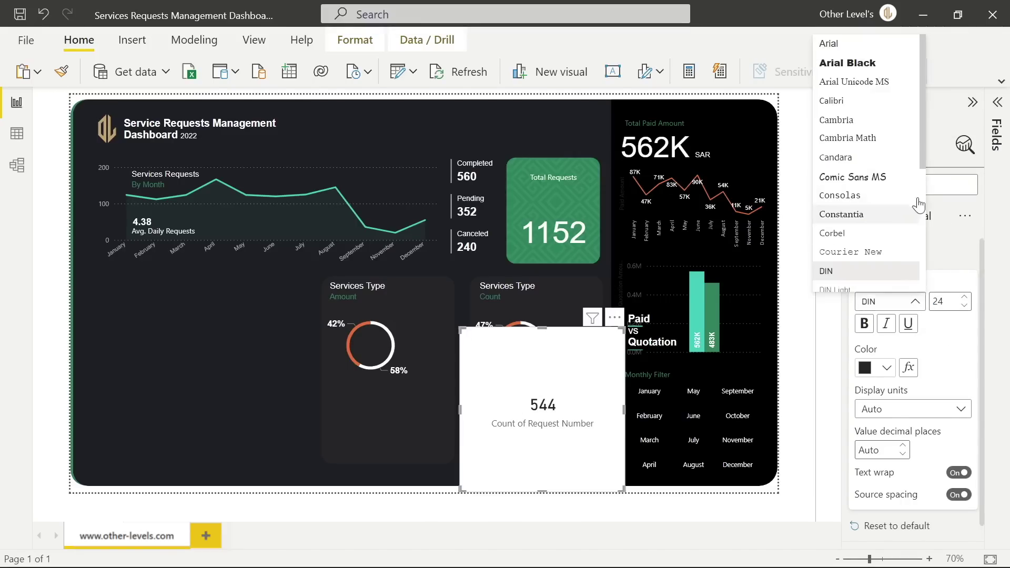
pyautogui.click(848, 51)
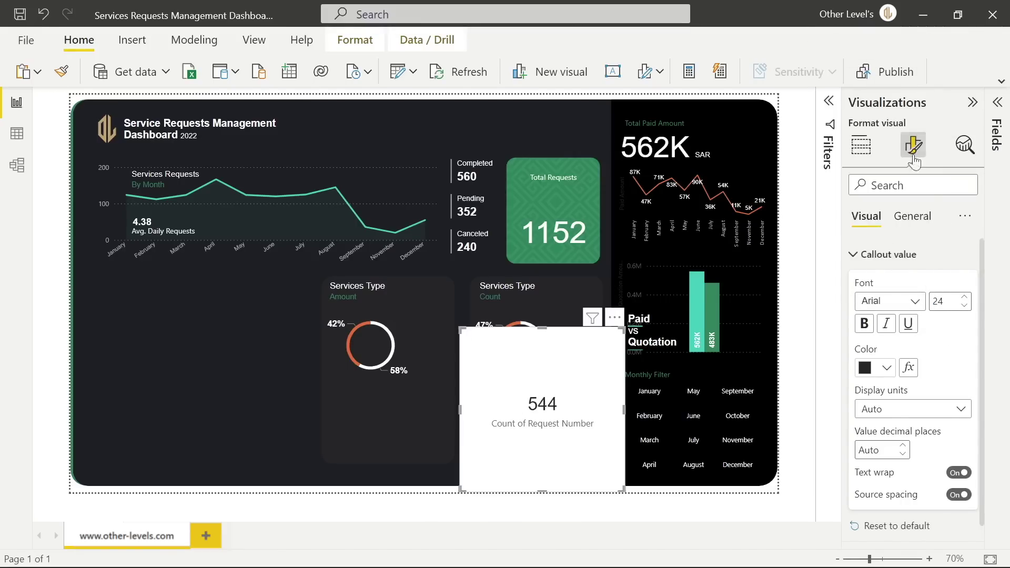
pyautogui.click(887, 367)
pyautogui.click(773, 118)
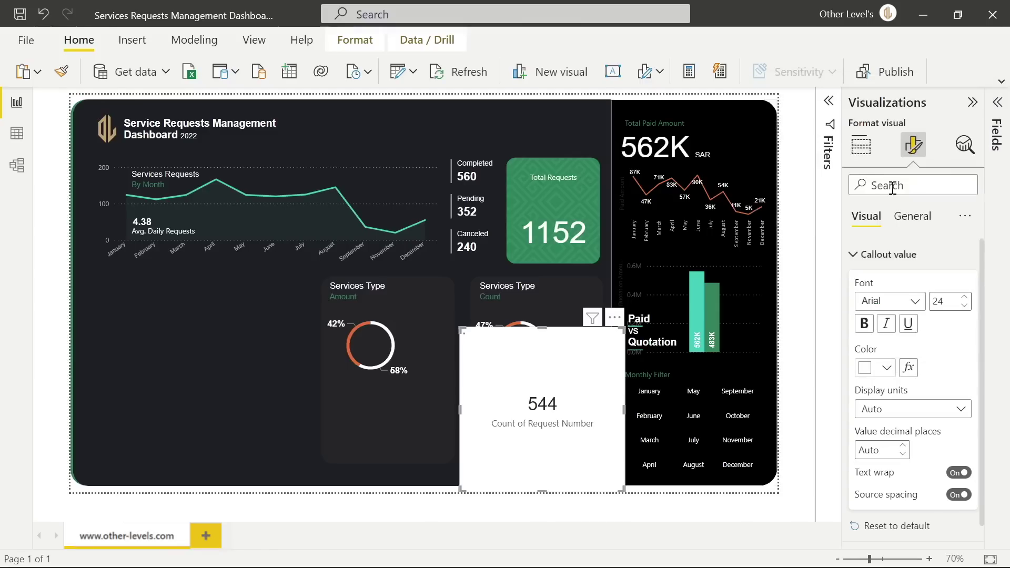
# Turn off the card's background and its category label
pyautogui.click(912, 216)
pyautogui.scroll(-7, 927, 424)
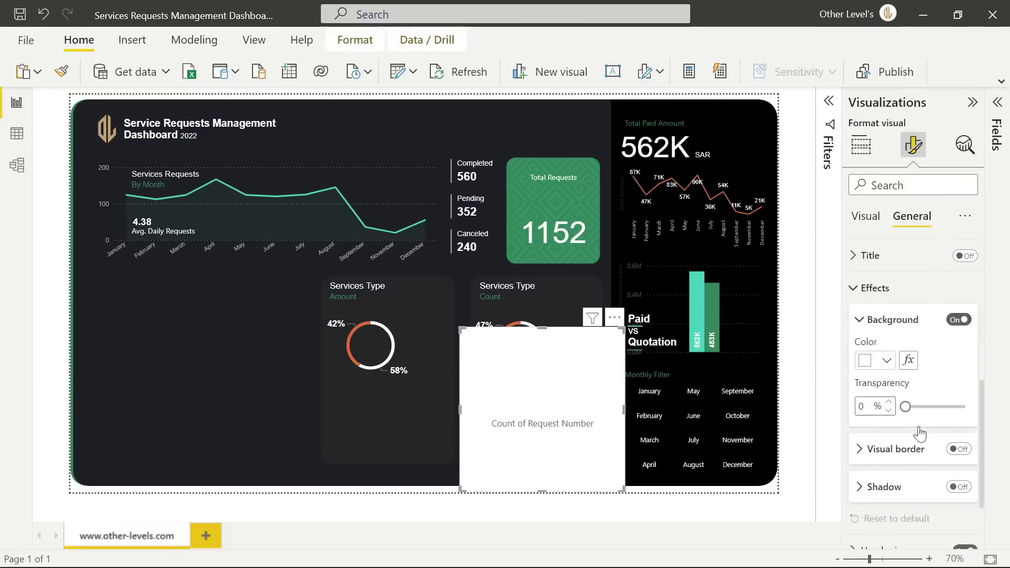
pyautogui.click(952, 255)
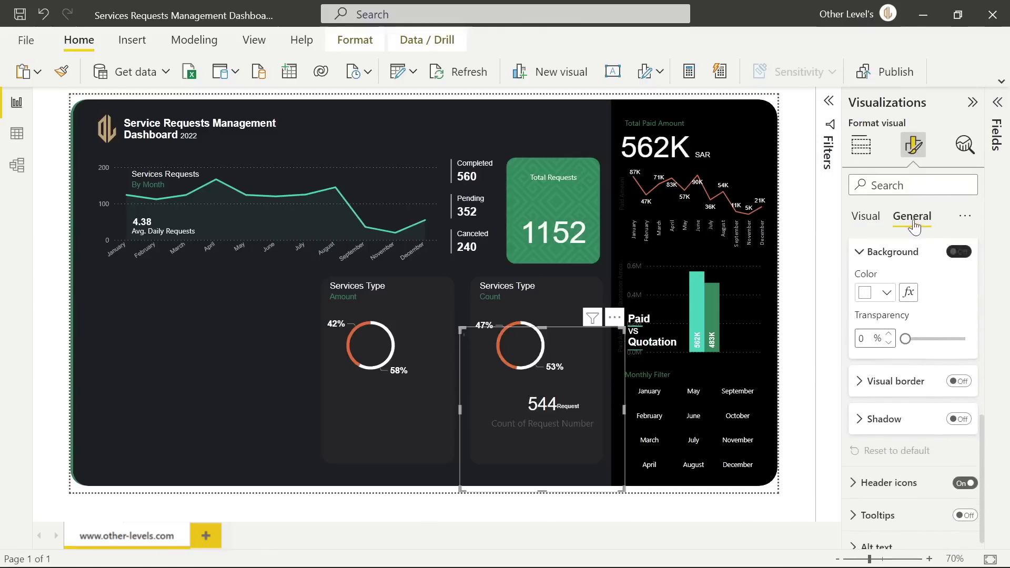
pyautogui.click(867, 217)
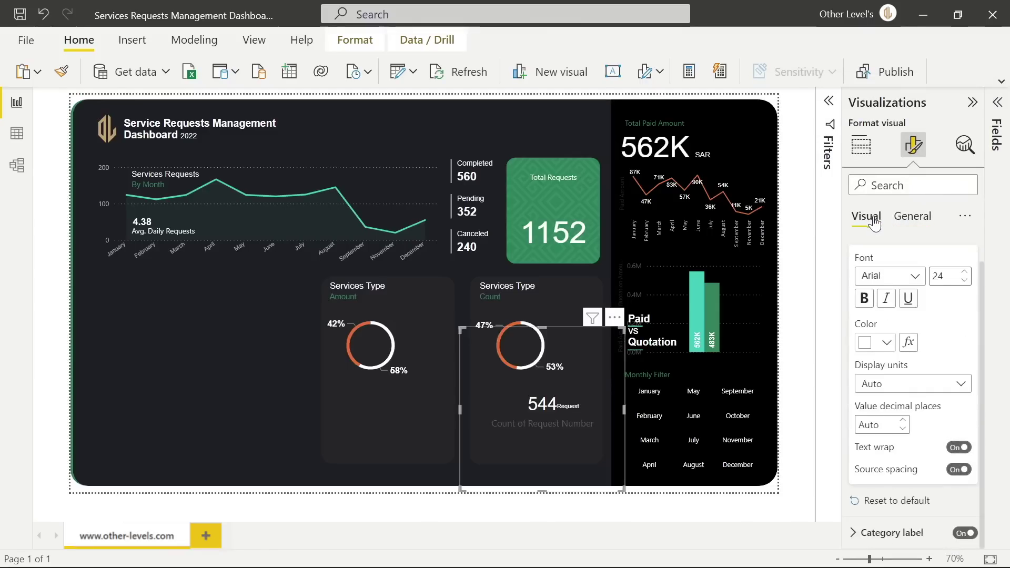
pyautogui.click(964, 533)
# Set the card's height to 64 and width to 146, and position it at horizontal 832 and vertical 554
pyautogui.click(915, 217)
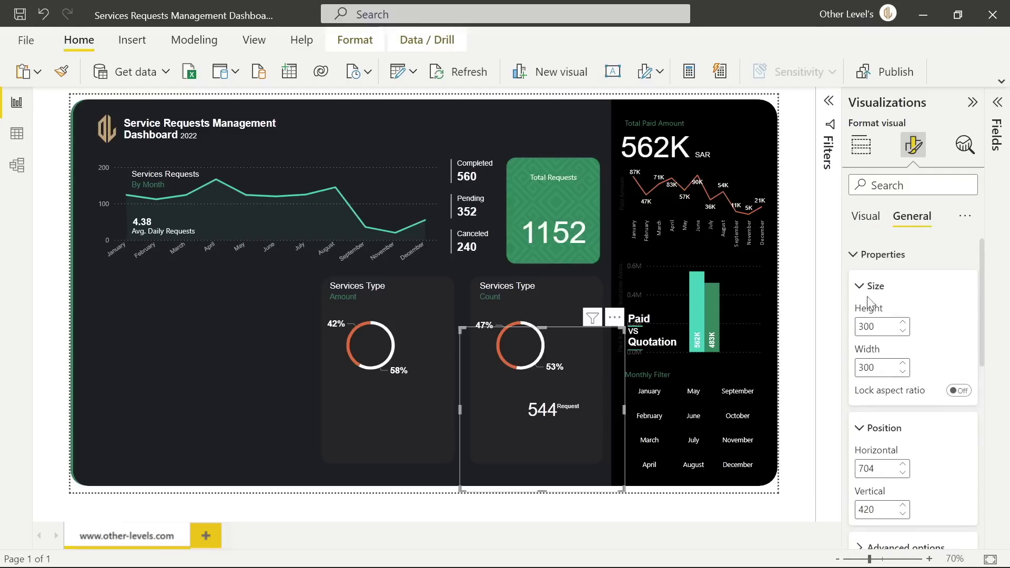
pyautogui.write('6')
pyautogui.write('4')
pyautogui.write('146')
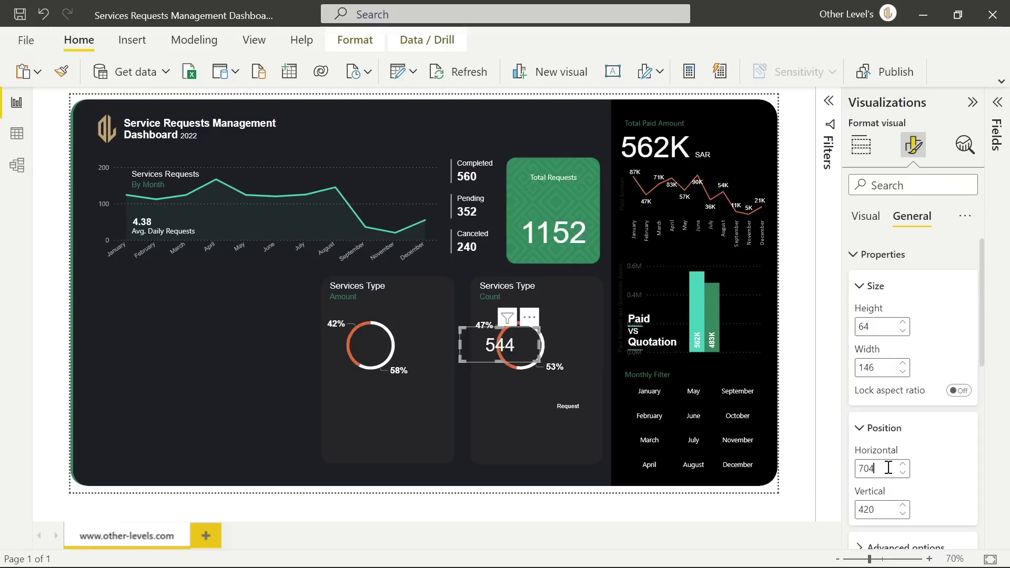
pyautogui.write('8')
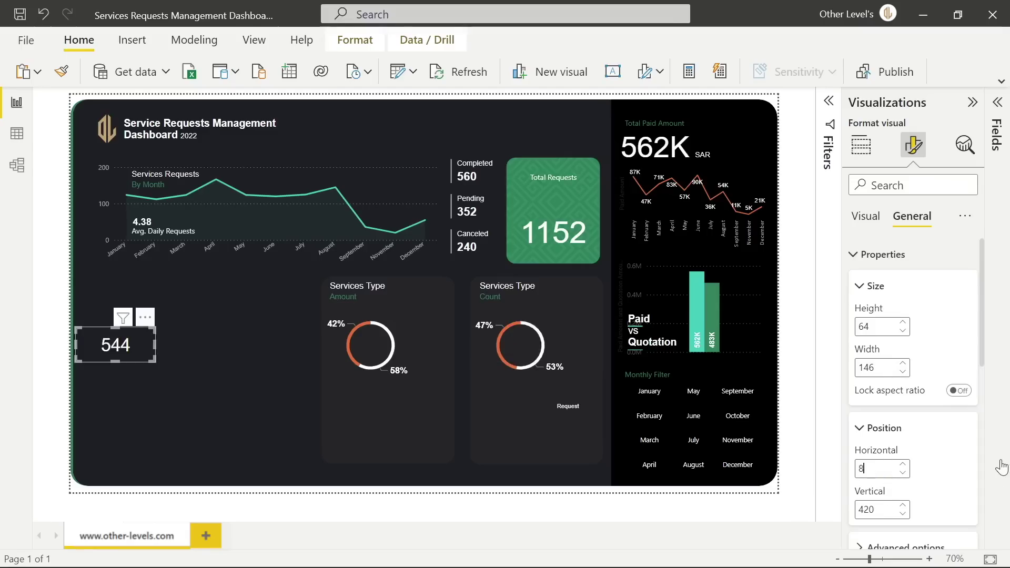
pyautogui.write('32')
pyautogui.doubleClick(881, 509)
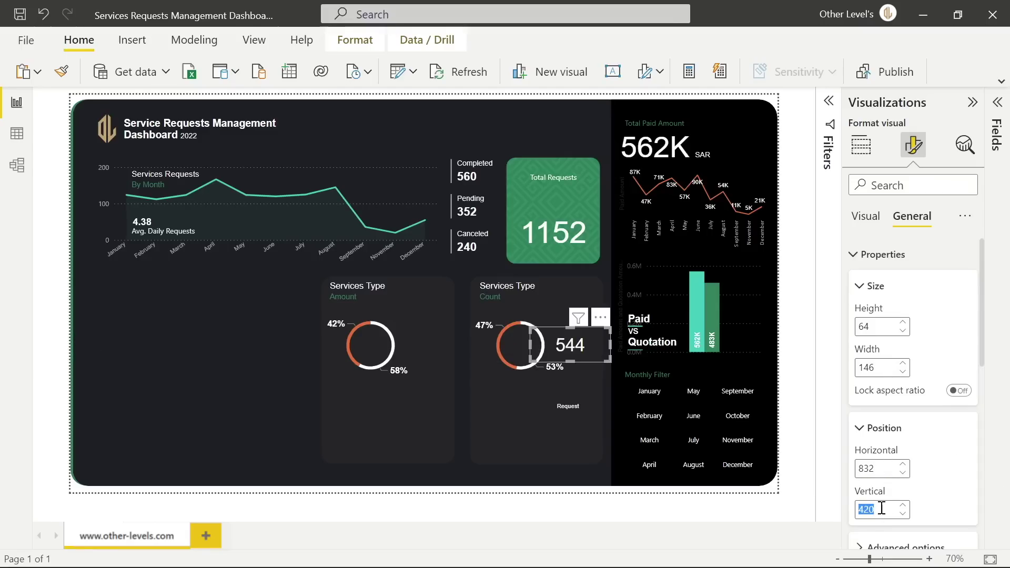
pyautogui.write('554')
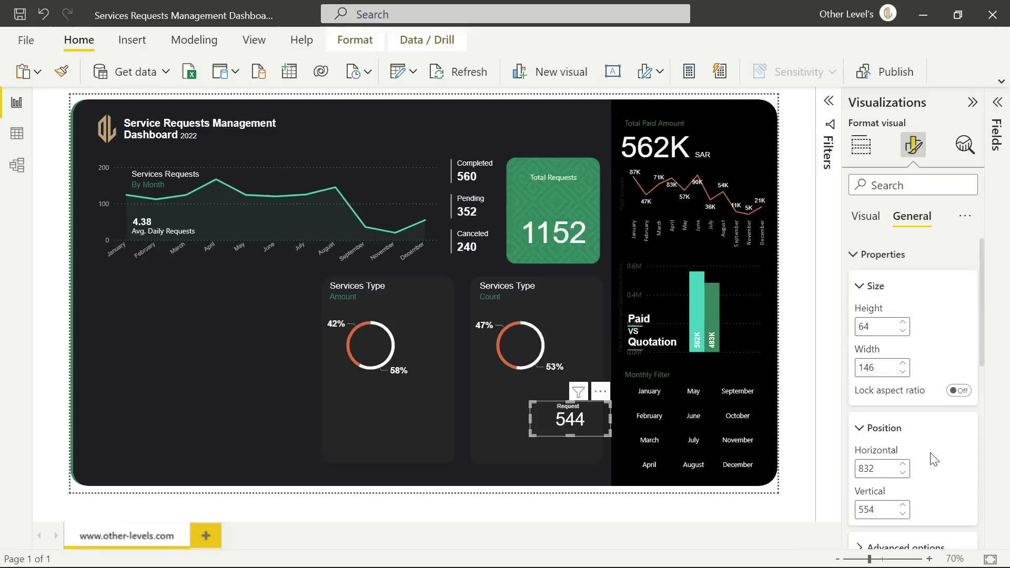
# Duplicate the Services Type Count title below the Financial request count card, centre the copy's text and open its font size choices
pyautogui.click(547, 361)
pyautogui.click(533, 288)
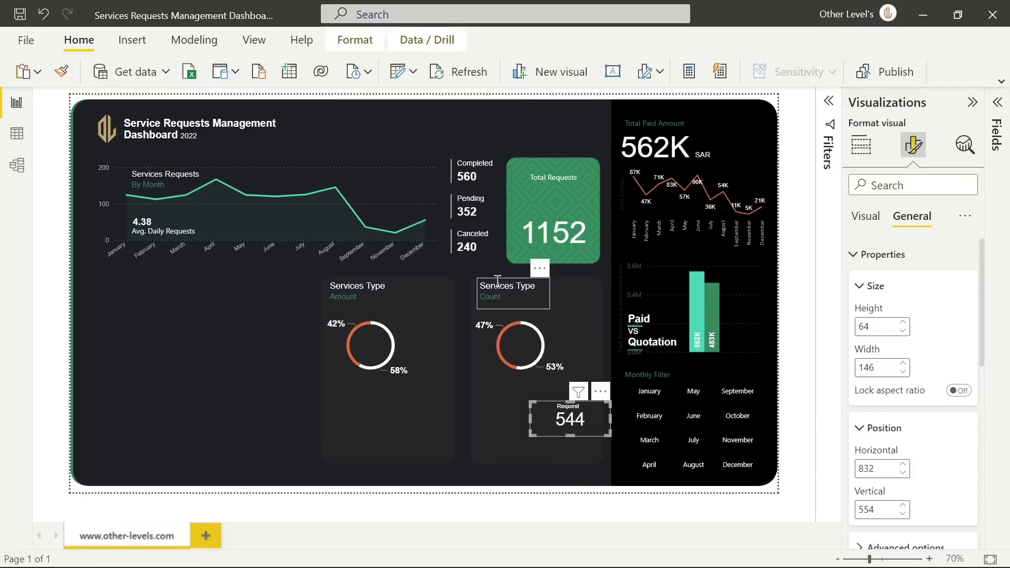
pyautogui.click(534, 287)
pyautogui.moveTo(548, 286); pyautogui.dragTo(599, 421)
pyautogui.hotkey('ctrl', 'a')
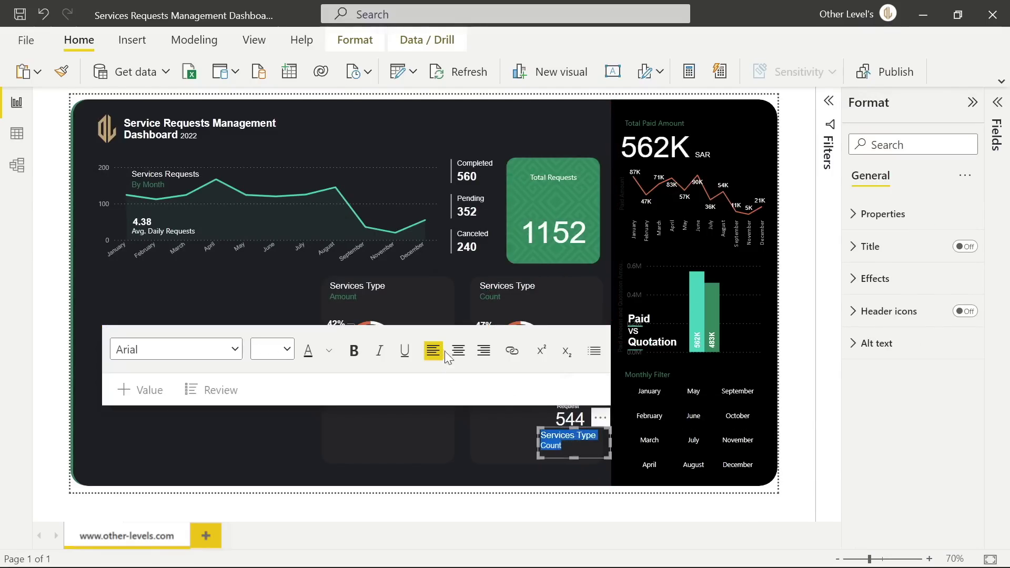
pyautogui.click(458, 350)
pyautogui.click(287, 349)
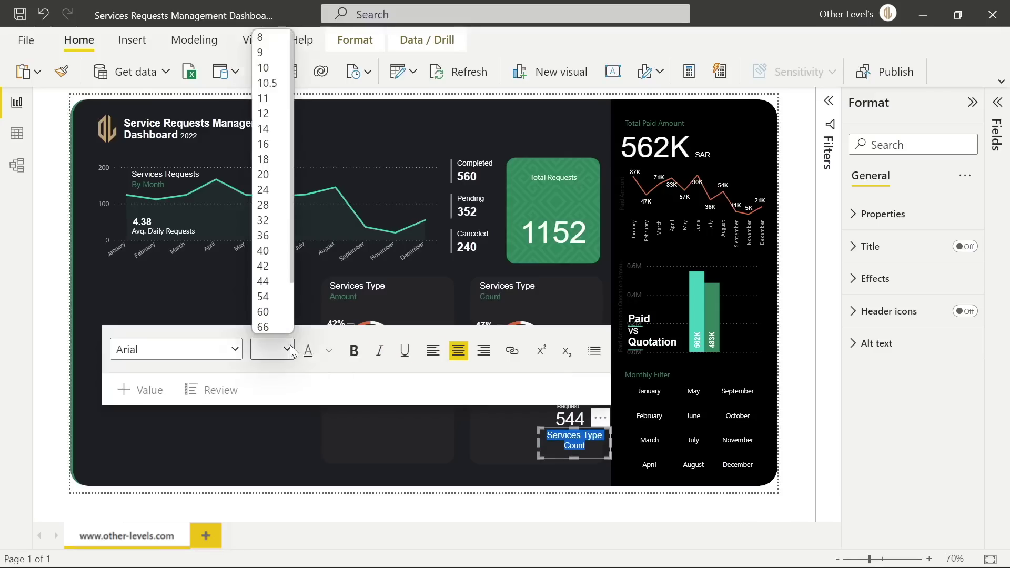
# Set the copied text box under the 544 count to 11 pt orange text and replace its wording with "Financial"
pyautogui.click(279, 100)
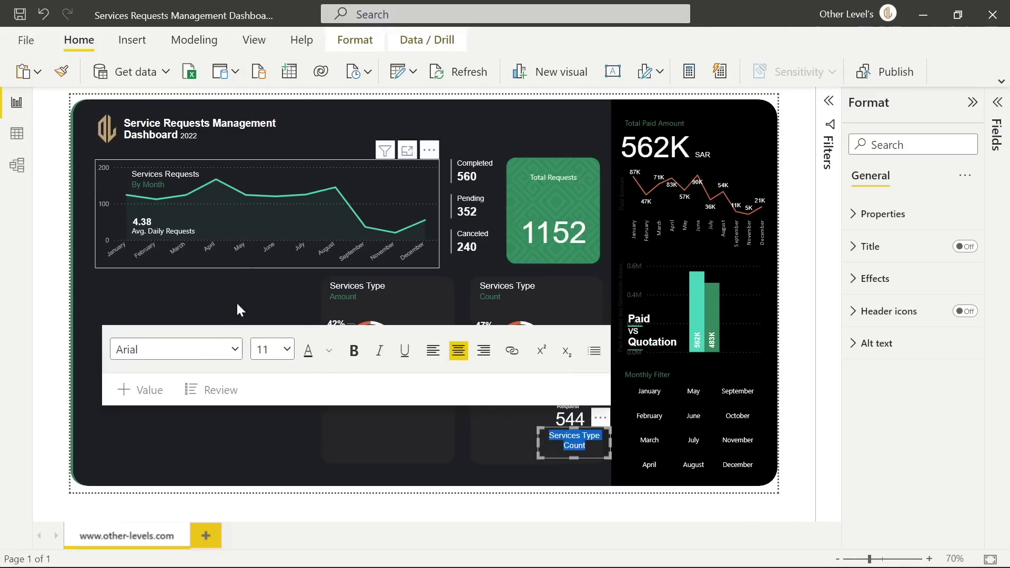
pyautogui.click(329, 348)
pyautogui.click(367, 282)
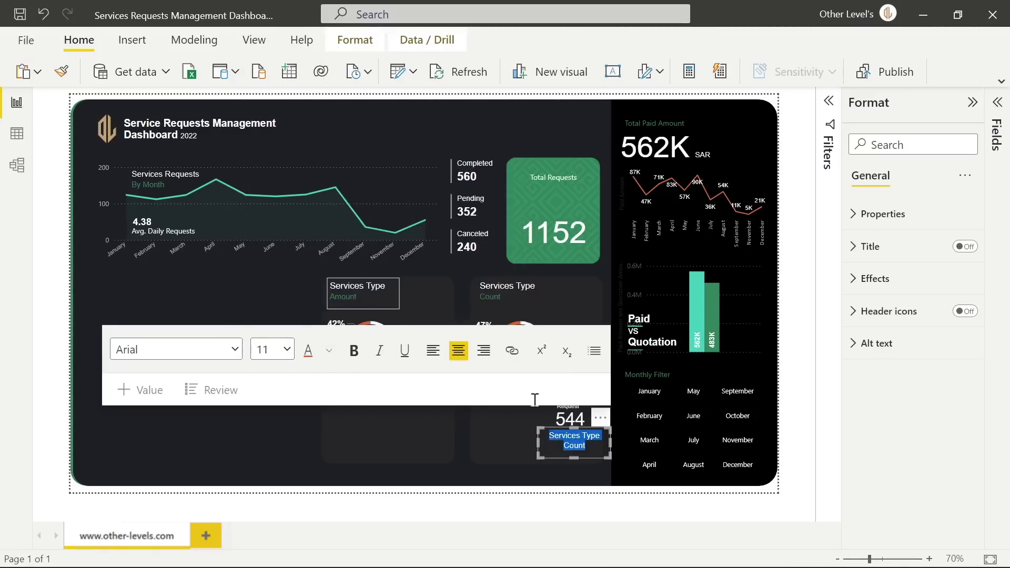
pyautogui.write('Financial')
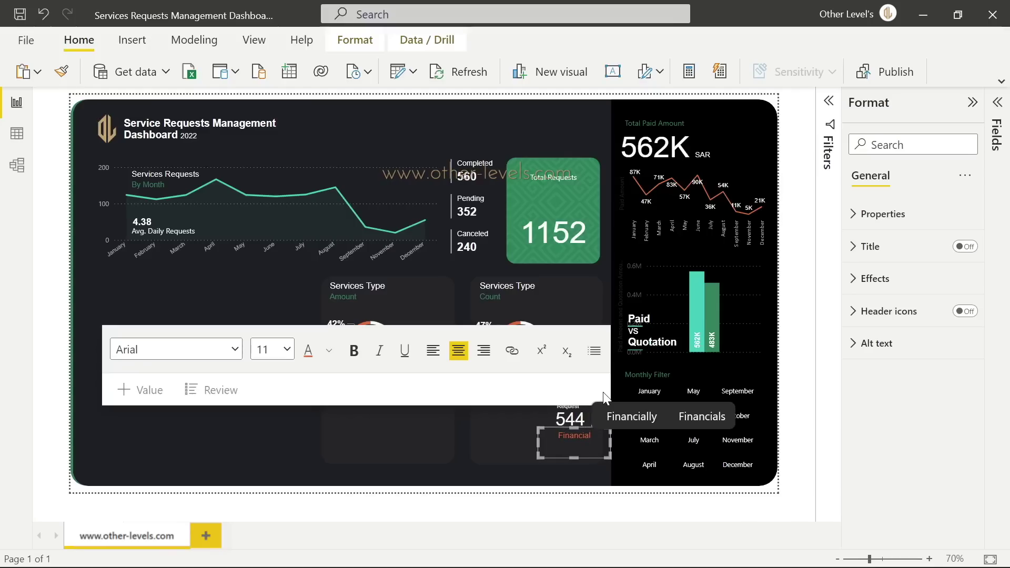
# Group the 544 count card with its Request and Financial labels
pyautogui.click(580, 403)
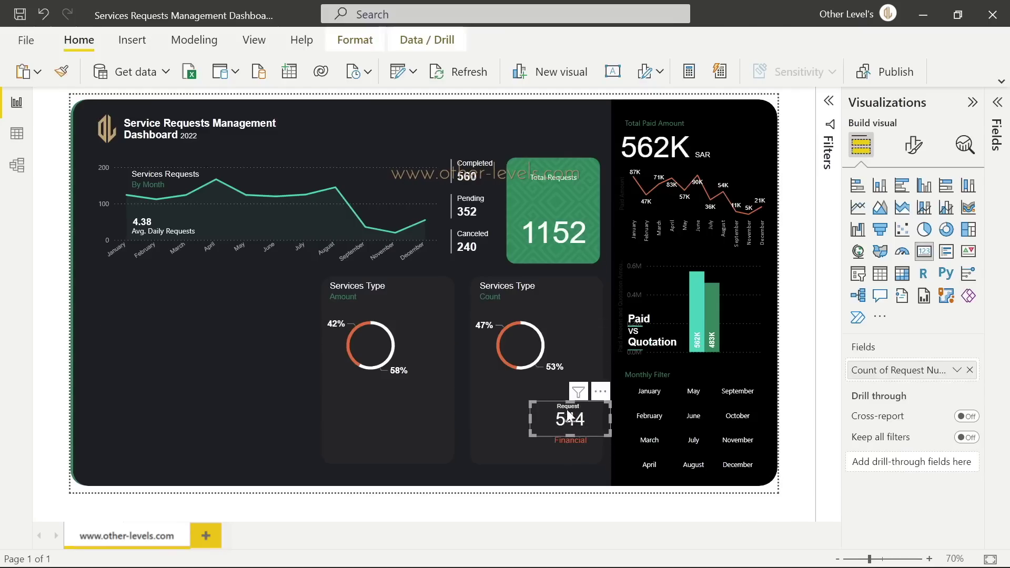
pyautogui.click(564, 441)
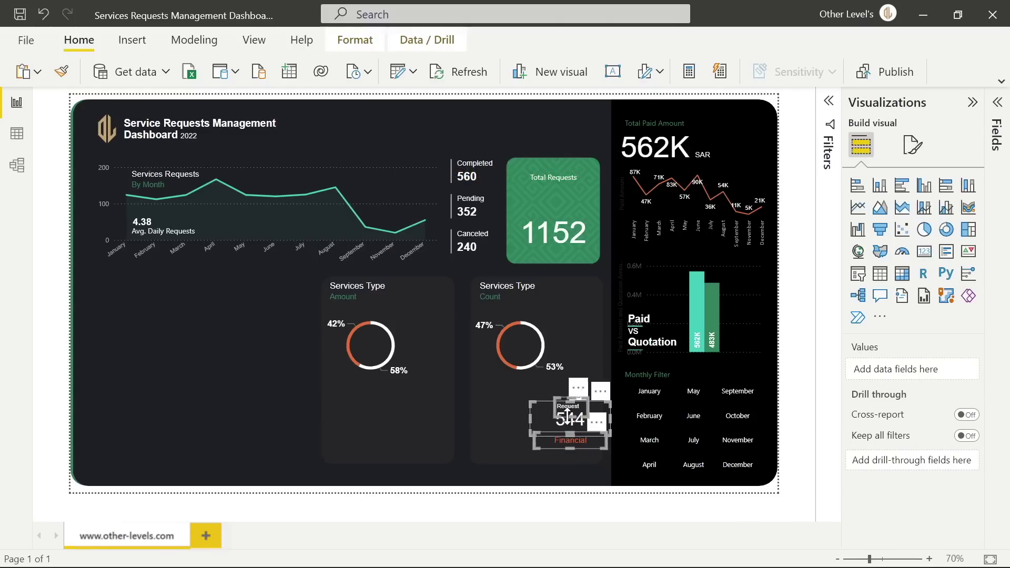
pyautogui.click(594, 421)
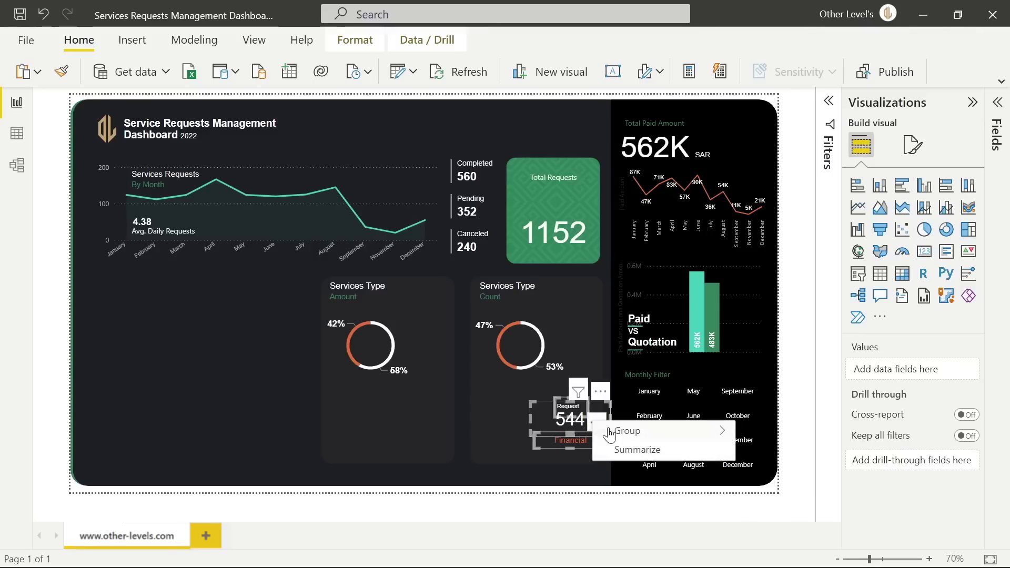
pyautogui.moveTo(611, 436)
pyautogui.click(769, 431)
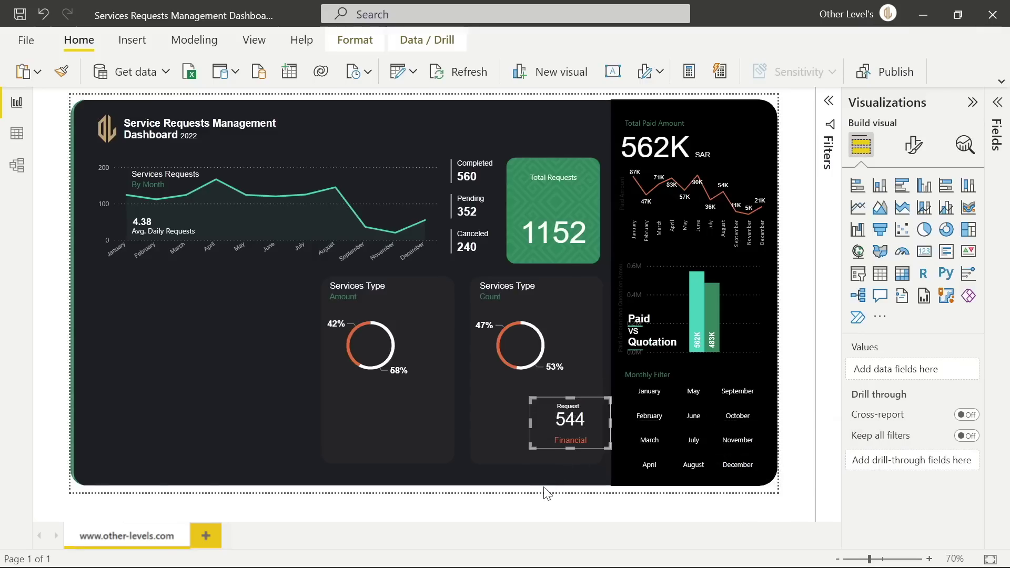
# Place a copy of the Financial group beside the original and change the copy's bottom label to "Advertising"
pyautogui.moveTo(592, 447); pyautogui.dragTo(522, 446)
pyautogui.doubleClick(522, 447)
pyautogui.hotkey('ctrl', 'a')
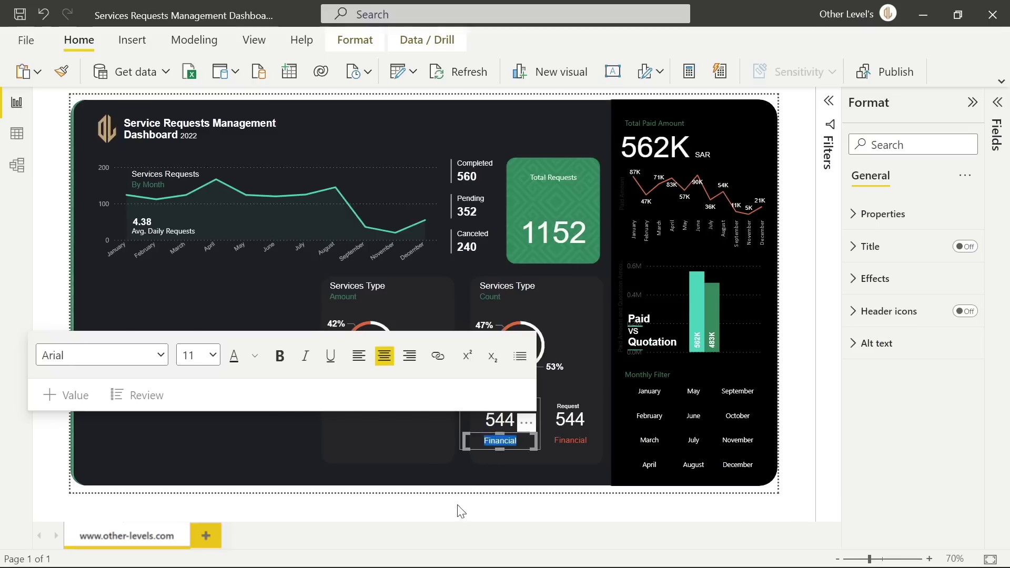
pyautogui.write('Advertising')
# Change the Advertising label's font color to white
pyautogui.doubleClick(498, 442)
pyautogui.click(256, 361)
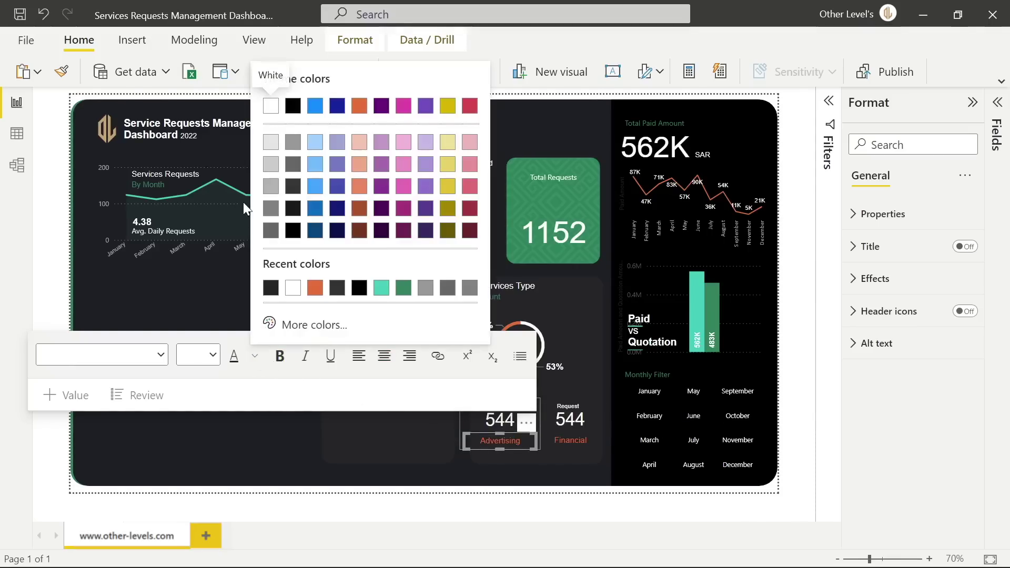
pyautogui.click(270, 102)
pyautogui.press('Escape')
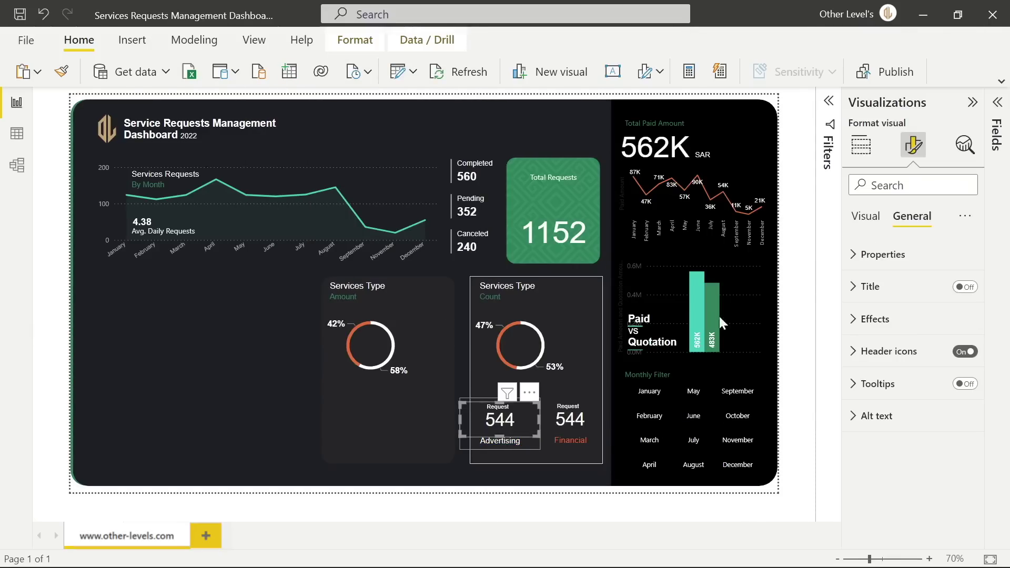
# Change the Service Type filter on the Advertising card from Financial to Advertising only
pyautogui.click(828, 102)
pyautogui.moveTo(735, 253)
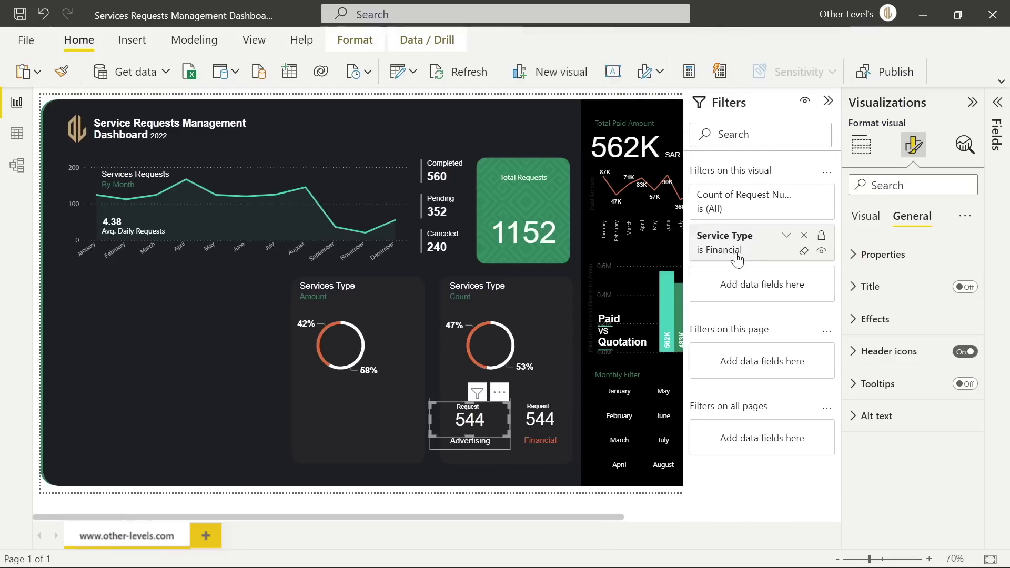
pyautogui.click(789, 237)
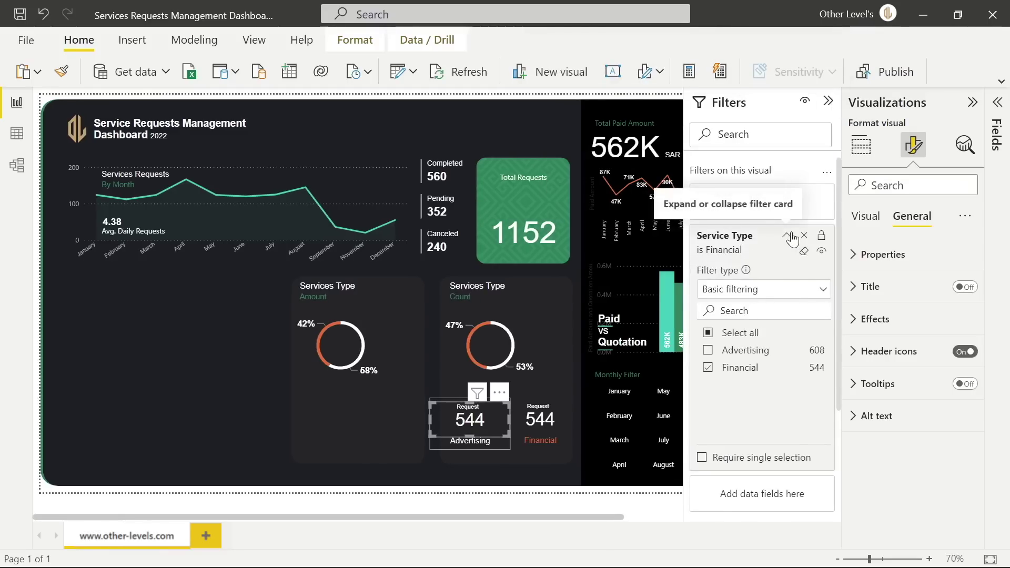
pyautogui.click(707, 351)
pyautogui.click(708, 368)
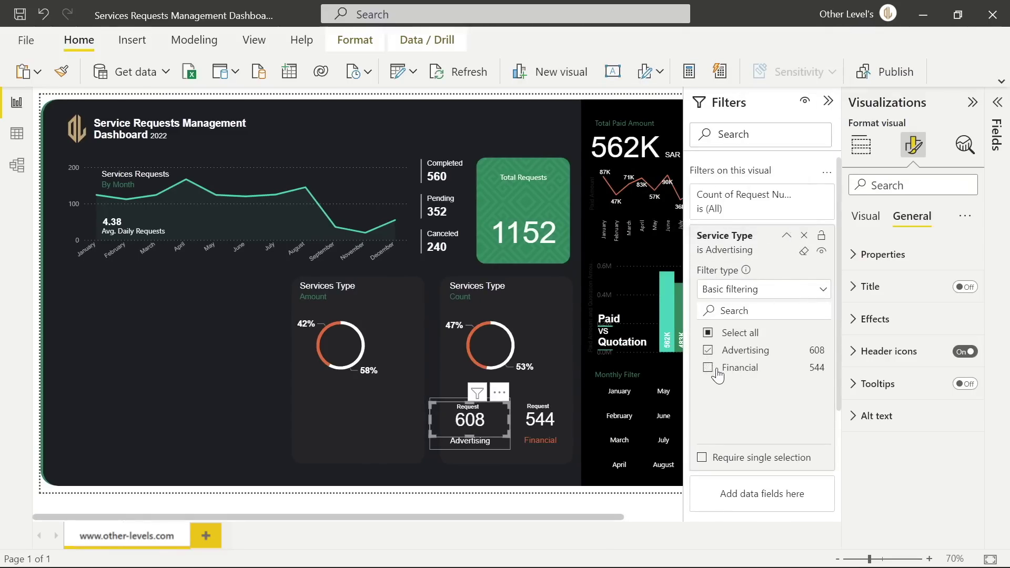
pyautogui.click(828, 101)
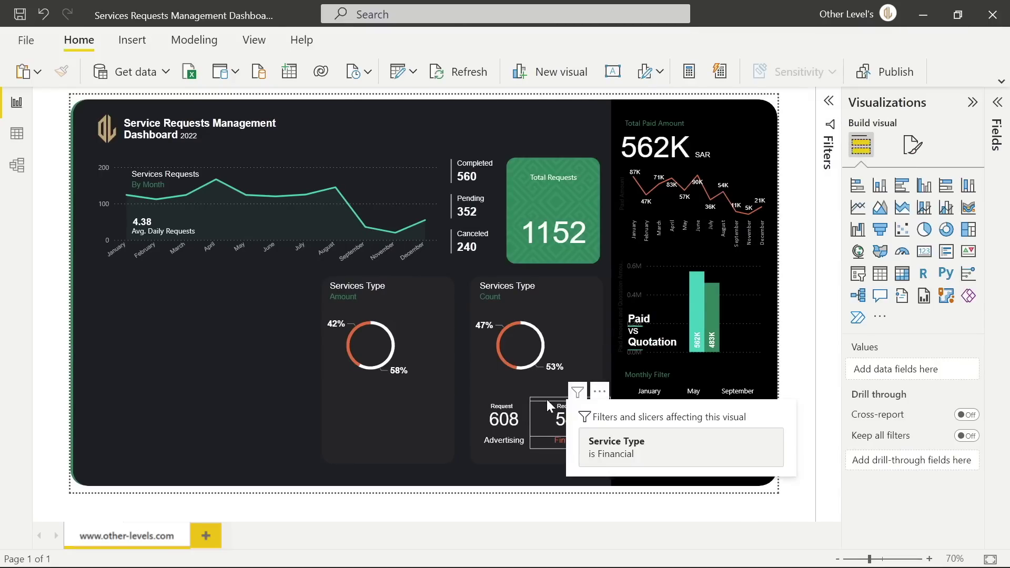
# Duplicate the Advertising and Financial groups and place the copies beneath the Services Type Amount donut chart
pyautogui.click(545, 408)
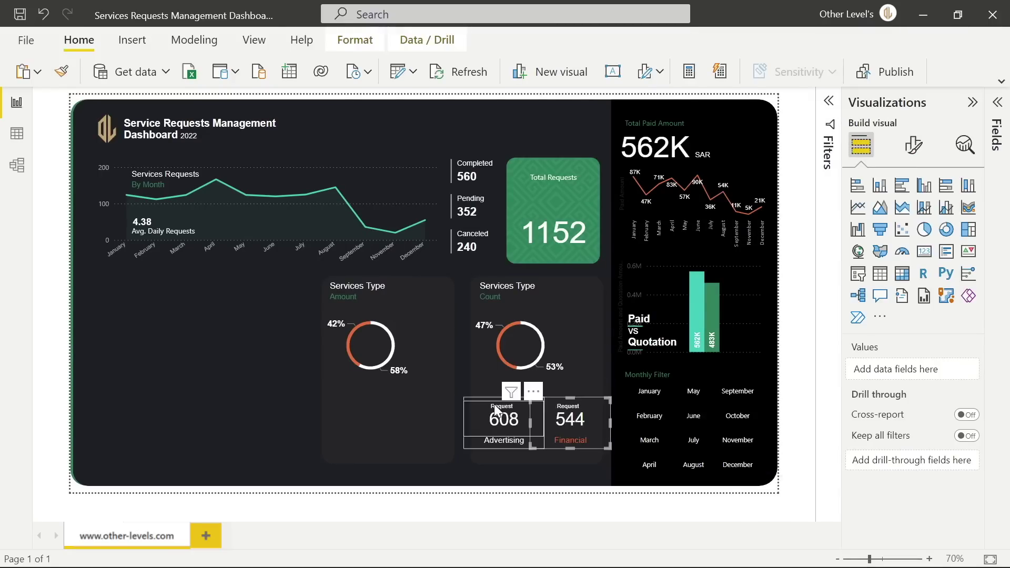
pyautogui.hotkey('ctrl', 'c')
pyautogui.hotkey('ctrl', 'v')
pyautogui.moveTo(588, 410); pyautogui.dragTo(442, 394)
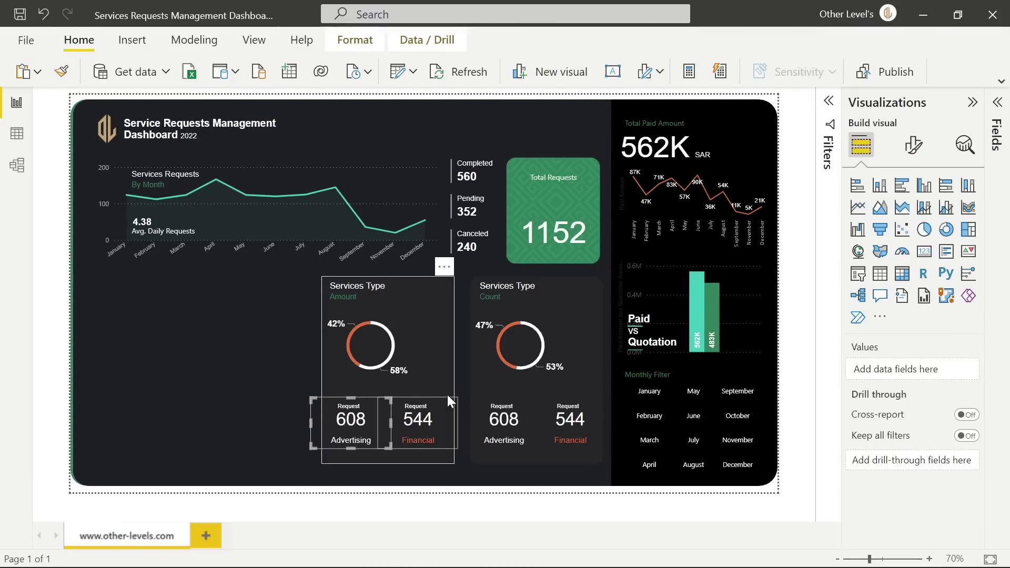
# Replace the Request label above the Financial value in the Amount section with "SAR"
pyautogui.doubleClick(415, 406)
pyautogui.doubleClick(415, 406)
pyautogui.write('SAR')
pyautogui.press('Escape')
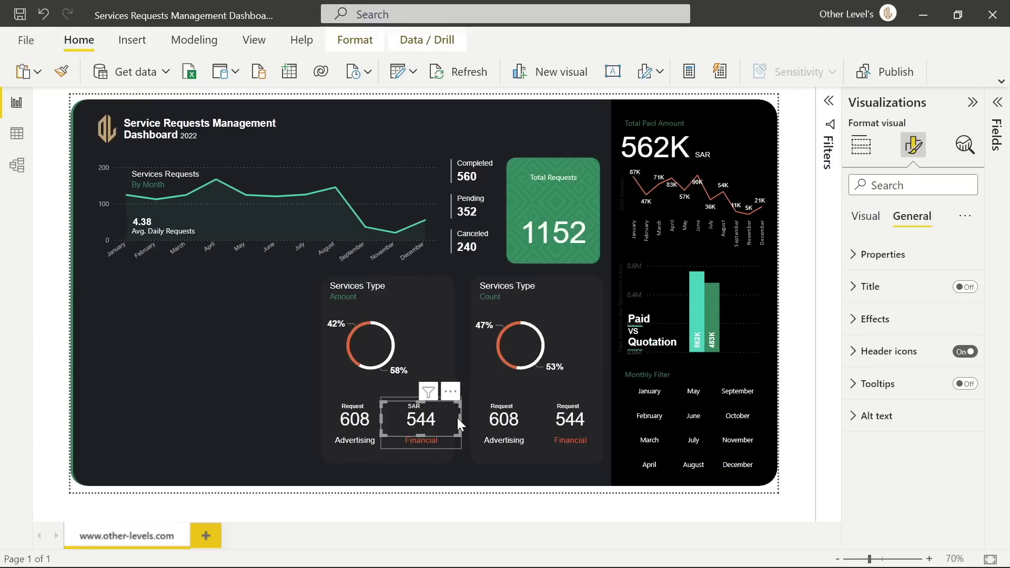
# Replace the Amount section's Financial card field with Paid Amount and set its callout value to 0 decimal places
pyautogui.click(996, 103)
pyautogui.click(877, 180)
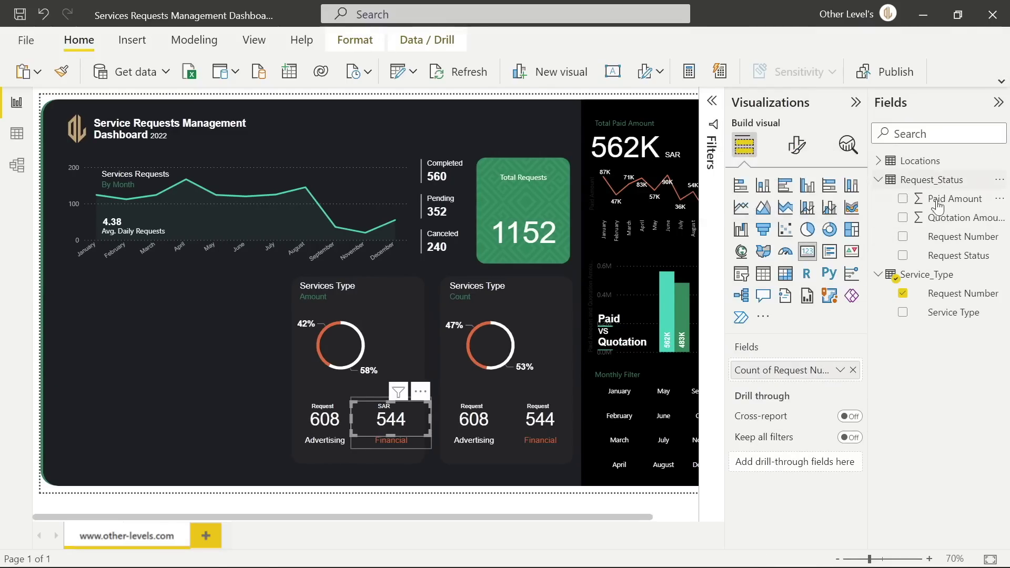
pyautogui.click(903, 293)
pyautogui.click(902, 199)
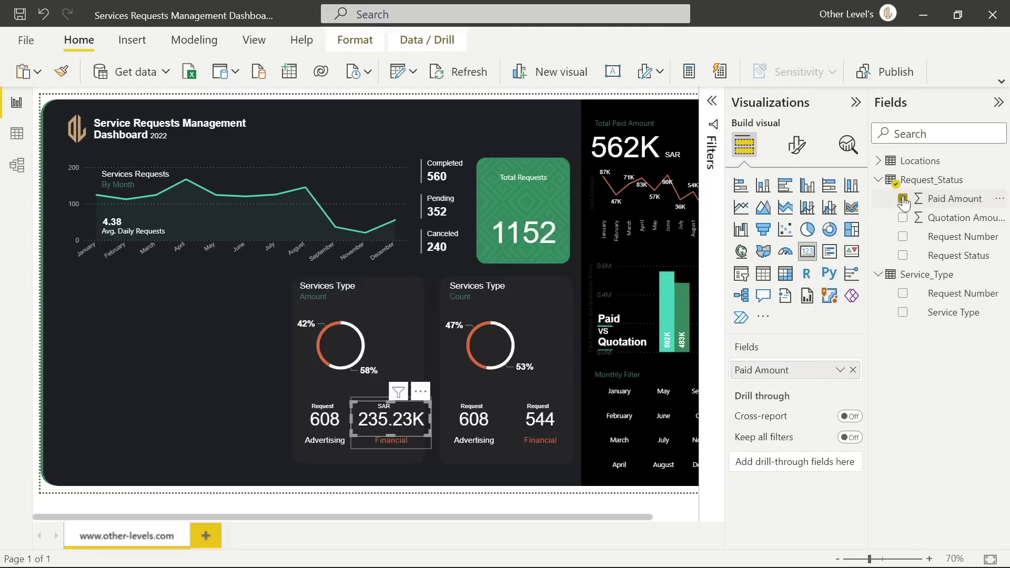
pyautogui.click(806, 152)
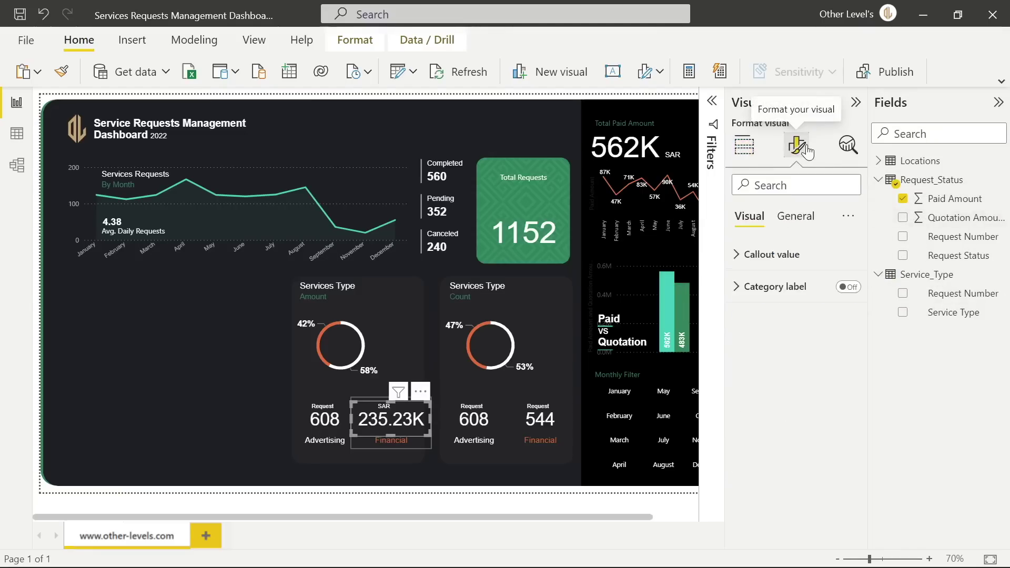
pyautogui.click(769, 256)
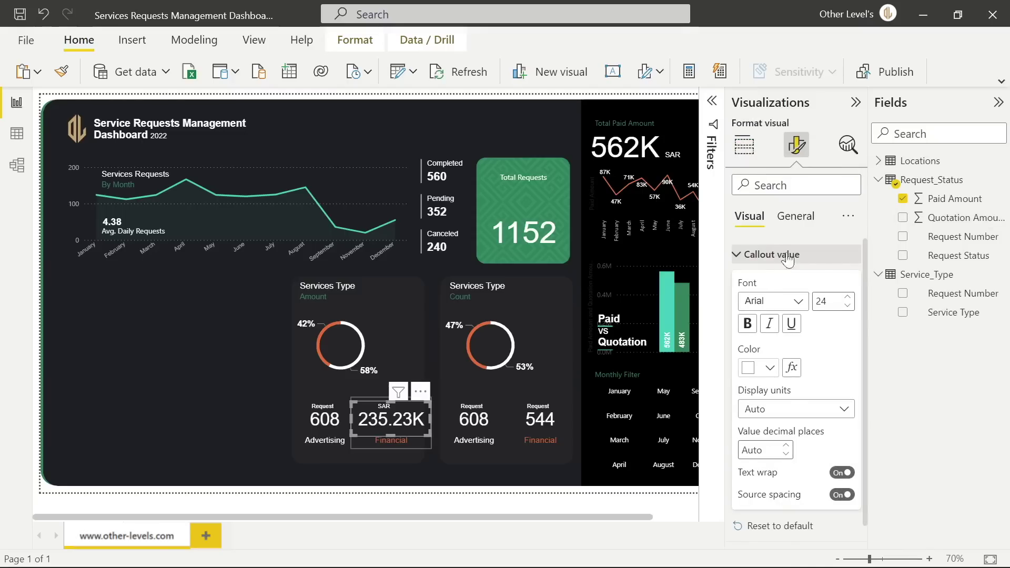
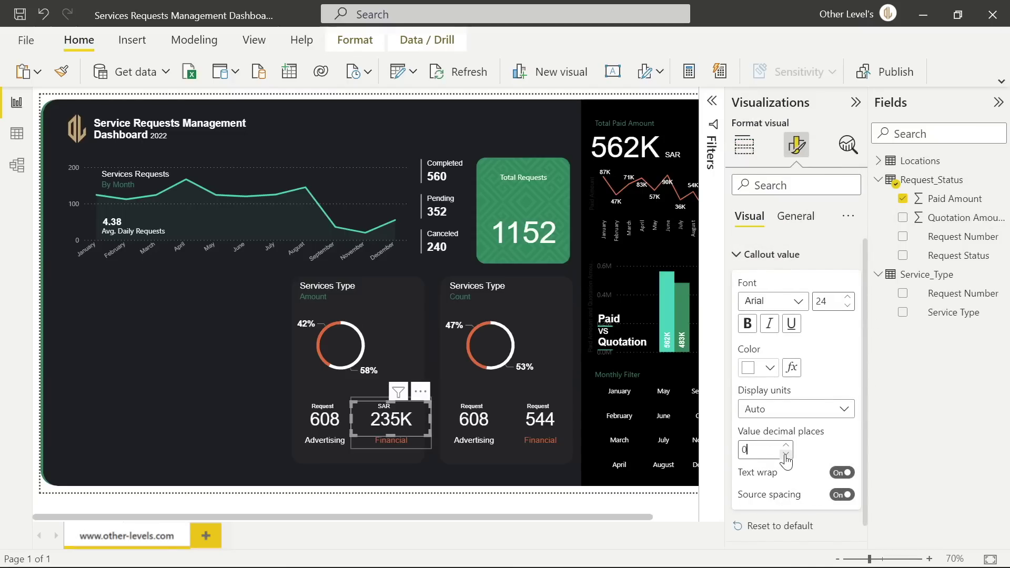
# Replace the Amount section's Advertising card field with Paid Amount and set its callout value to 0 decimal places
pyautogui.click(326, 418)
pyautogui.click(903, 294)
pyautogui.click(903, 293)
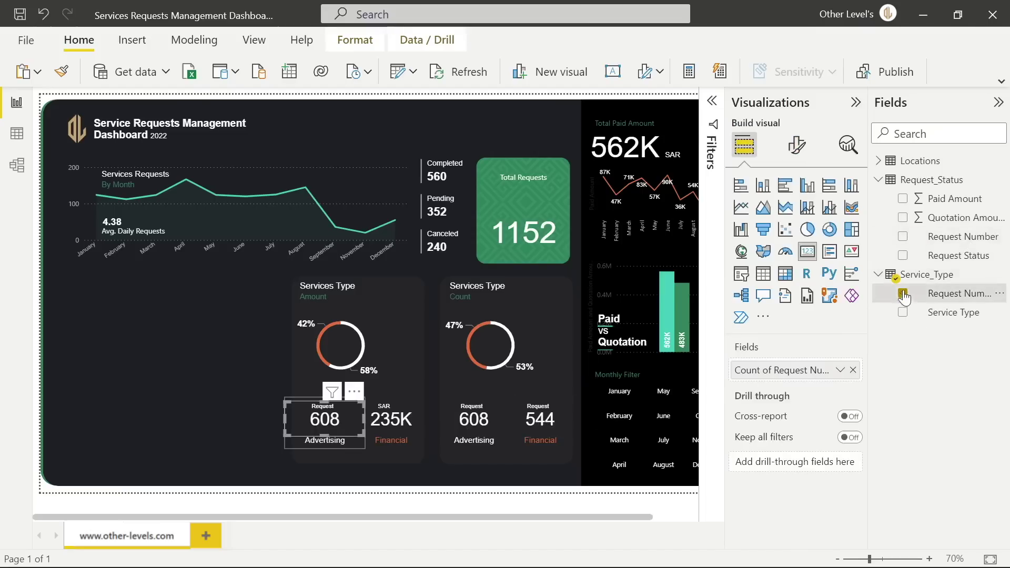
pyautogui.click(903, 199)
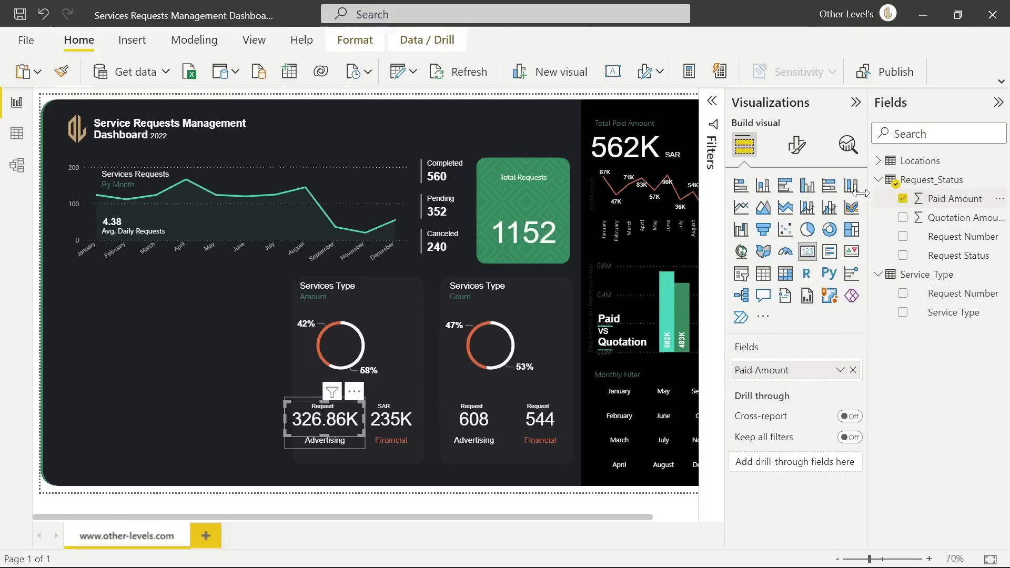
pyautogui.click(796, 156)
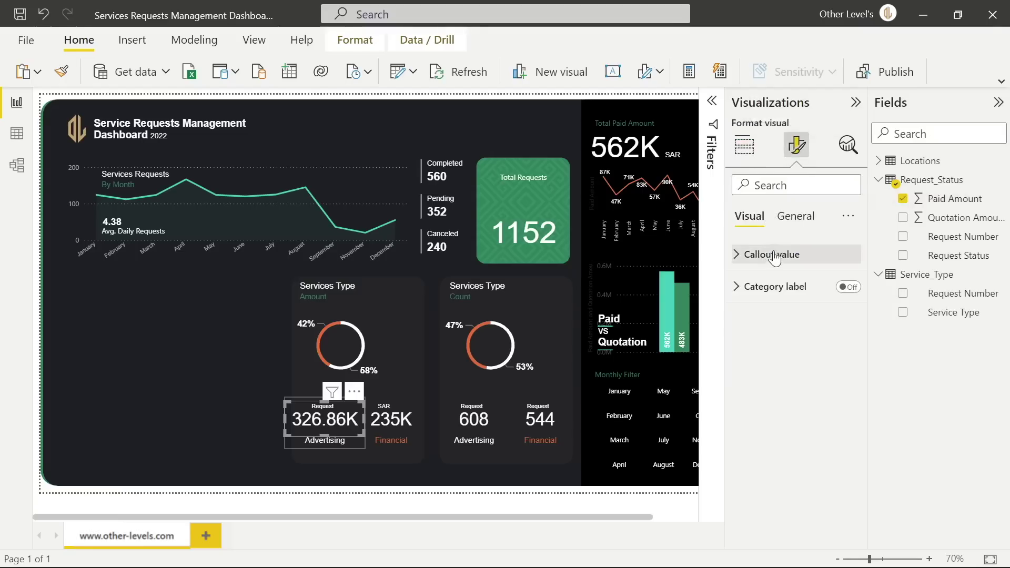
pyautogui.click(751, 255)
pyautogui.click(784, 454)
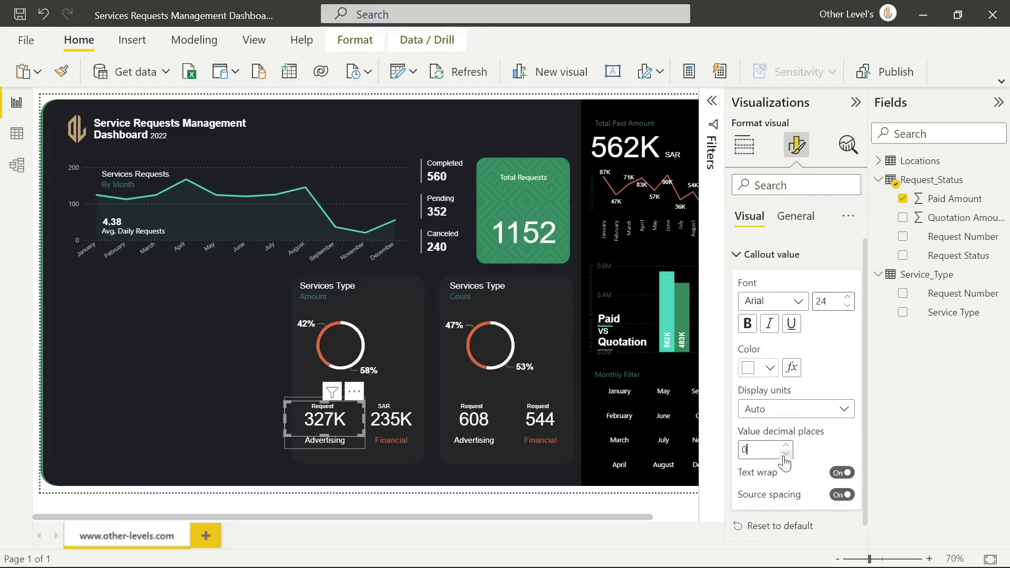
# Replace the Request label above the Advertising value in the Amount section with "SAR"
pyautogui.doubleClick(321, 405)
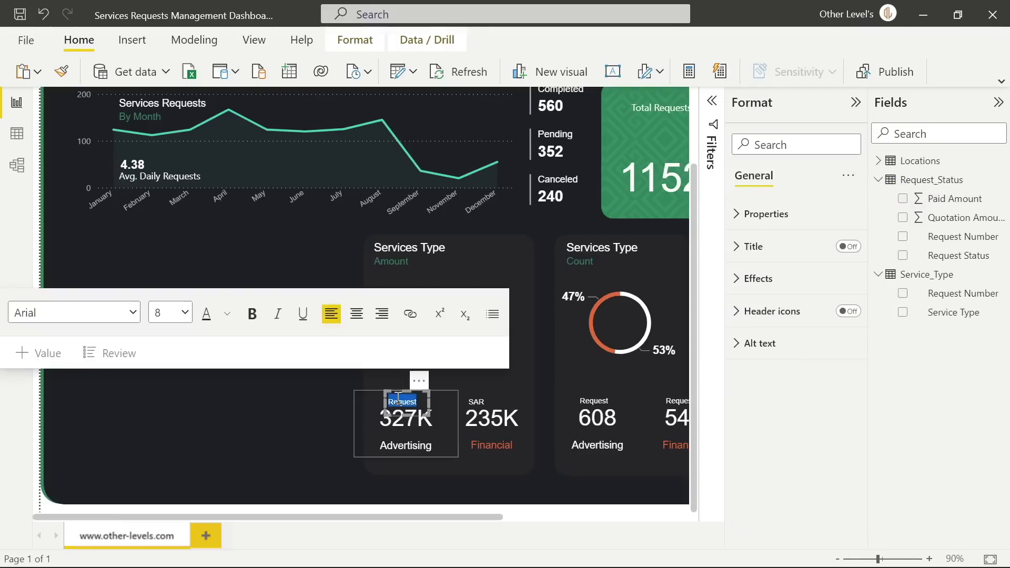
pyautogui.write('SAR')
pyautogui.press('Escape')
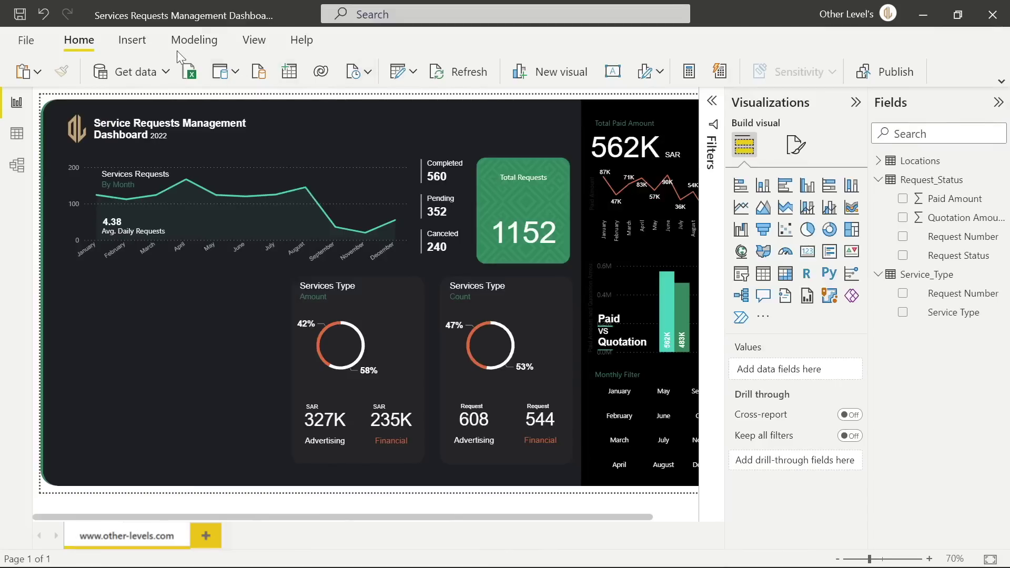
# Insert a rectangle shape and move it over the Services Type Count section
pyautogui.click(132, 42)
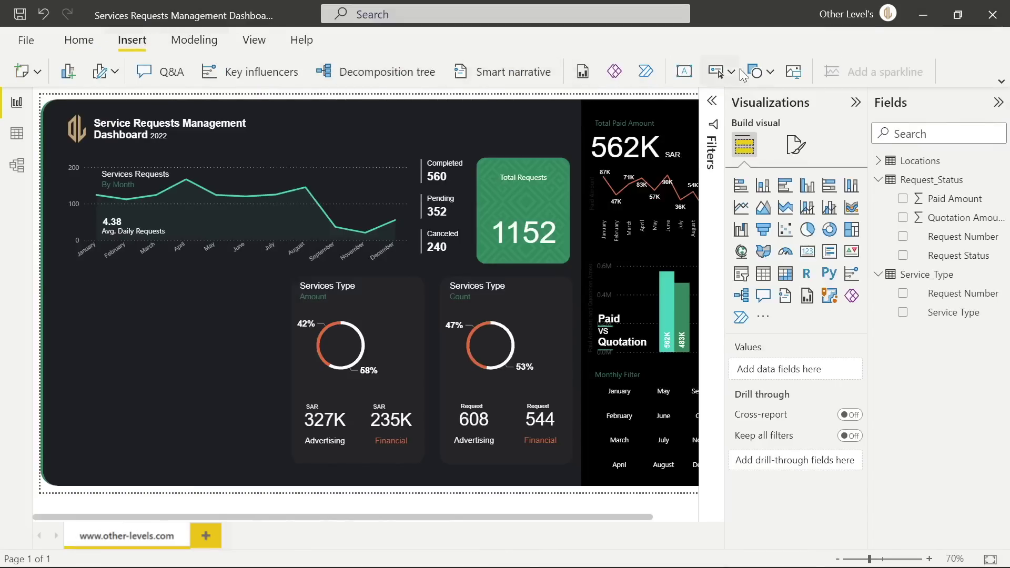
pyautogui.click(758, 74)
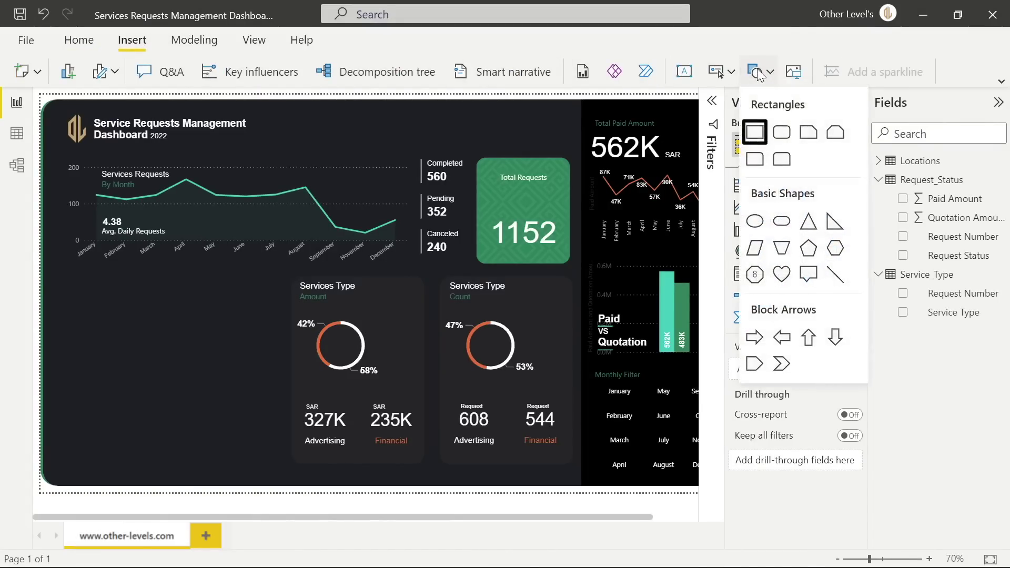
pyautogui.click(757, 137)
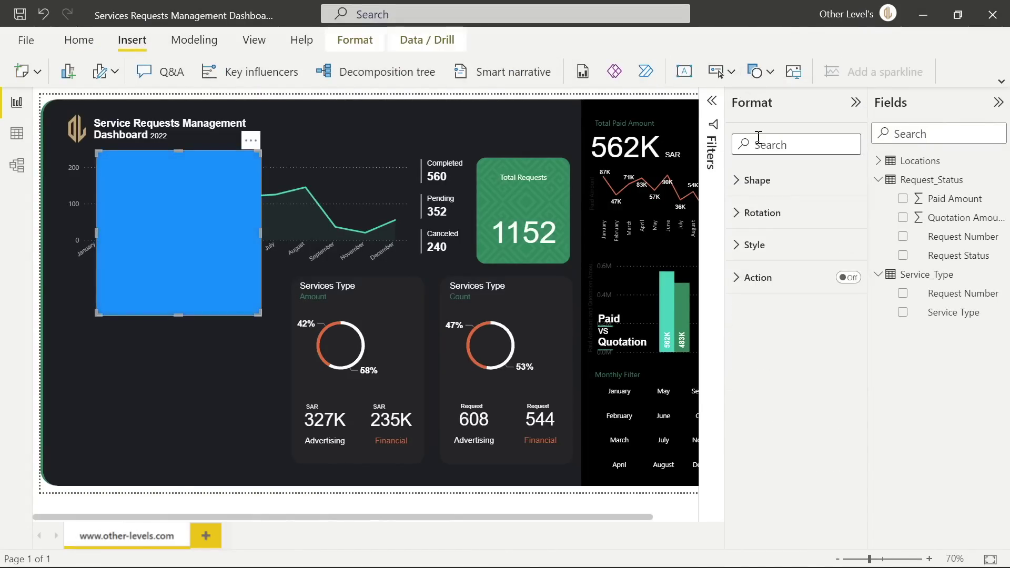
pyautogui.moveTo(193, 197); pyautogui.dragTo(526, 284)
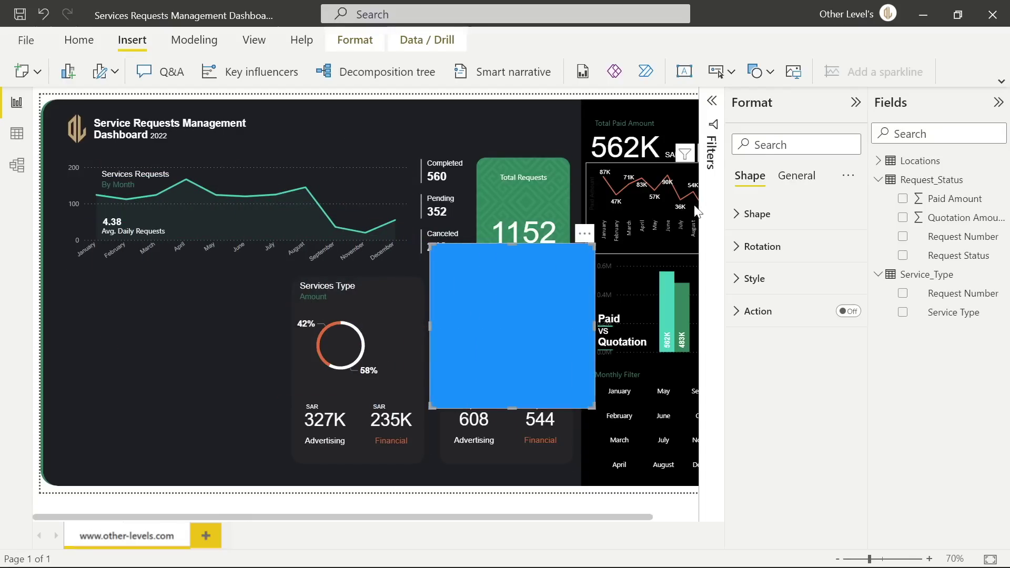
# Set the rectangle's overall rotation to 49°
pyautogui.click(751, 214)
pyautogui.click(783, 374)
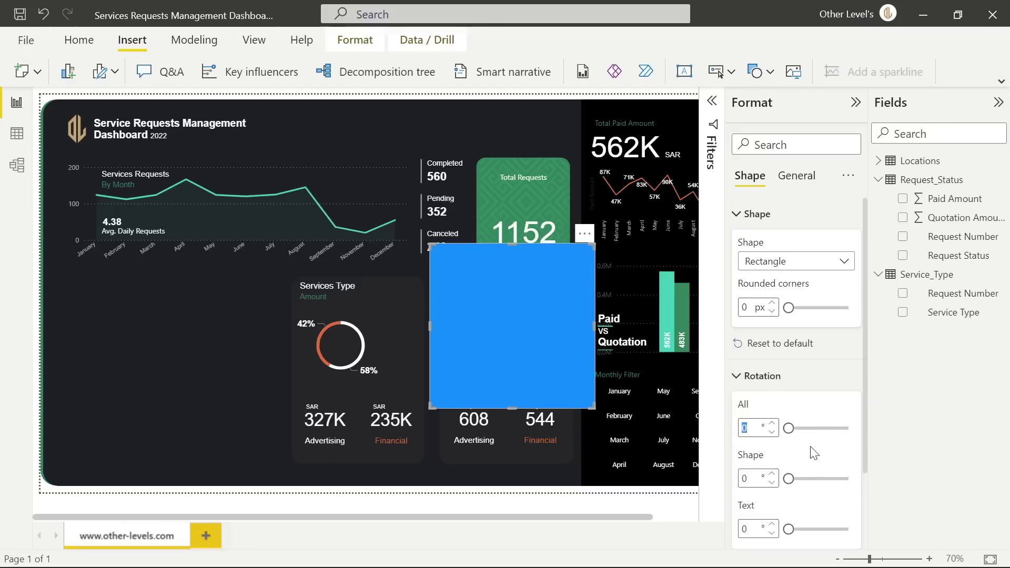
pyautogui.write('49')
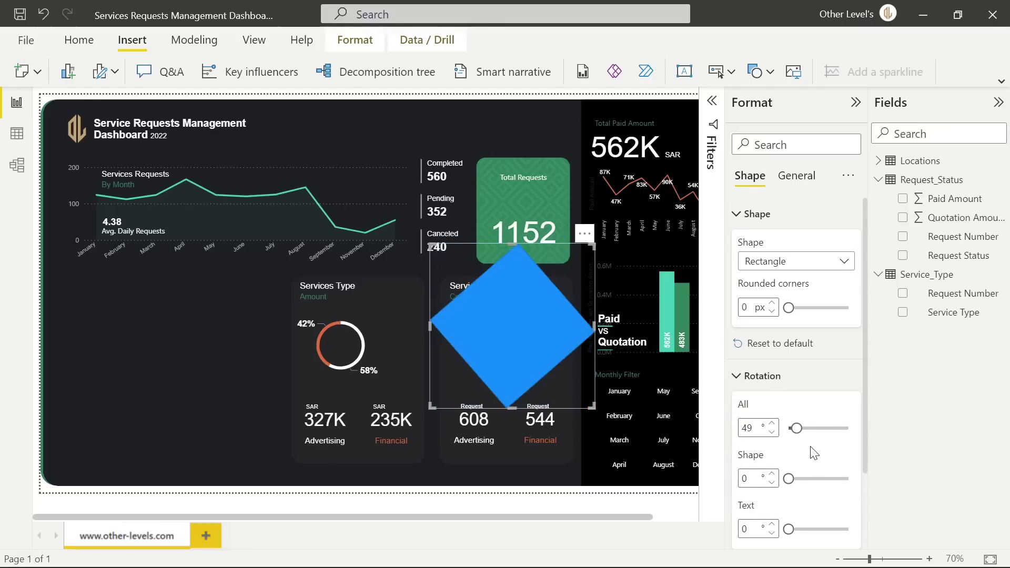
pyautogui.scroll(-2, 819, 395)
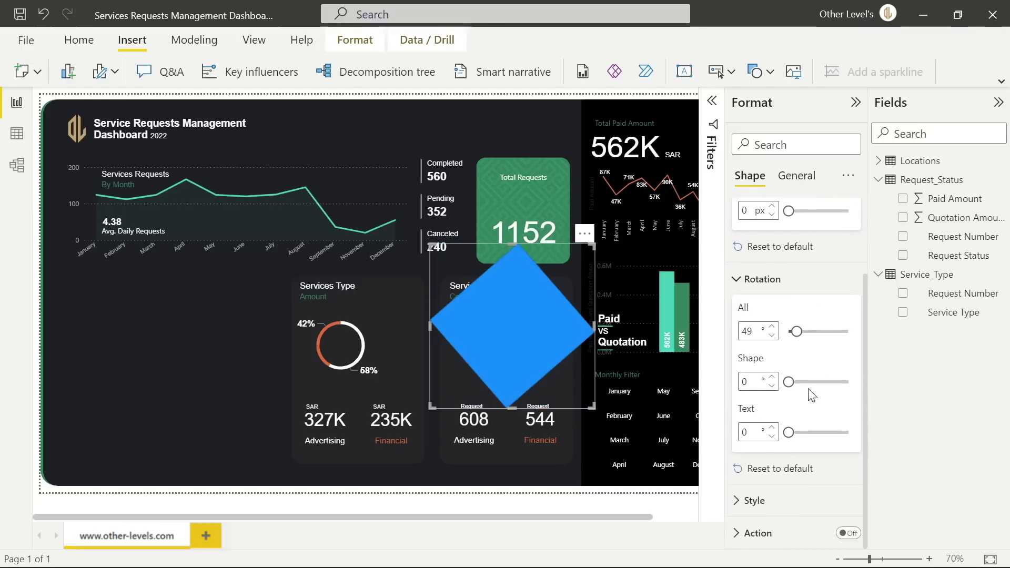
# Turn off the fill of the rotated rectangle over the Services Type Count section
pyautogui.click(738, 281)
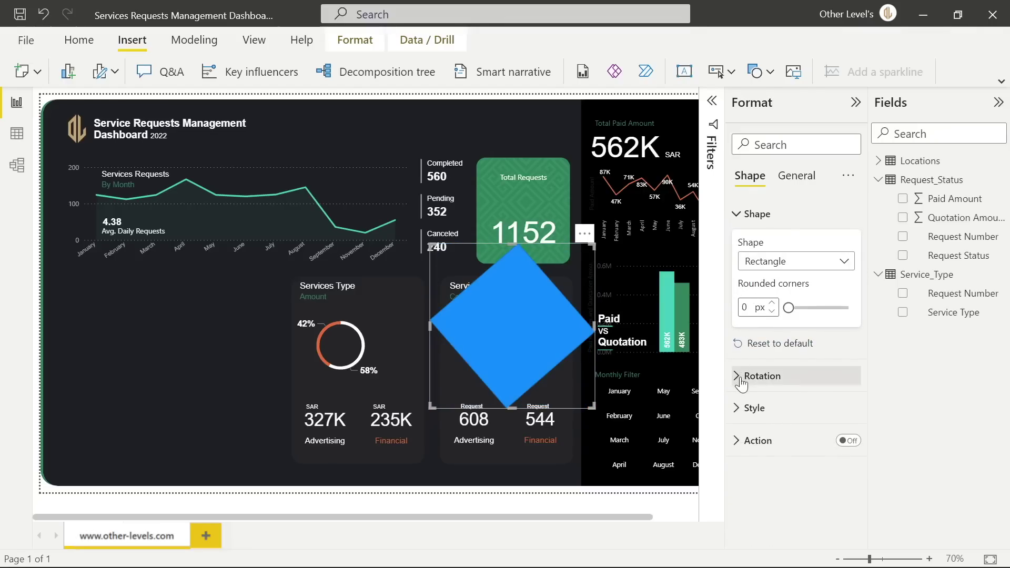
pyautogui.click(744, 408)
pyautogui.scroll(-3, 813, 349)
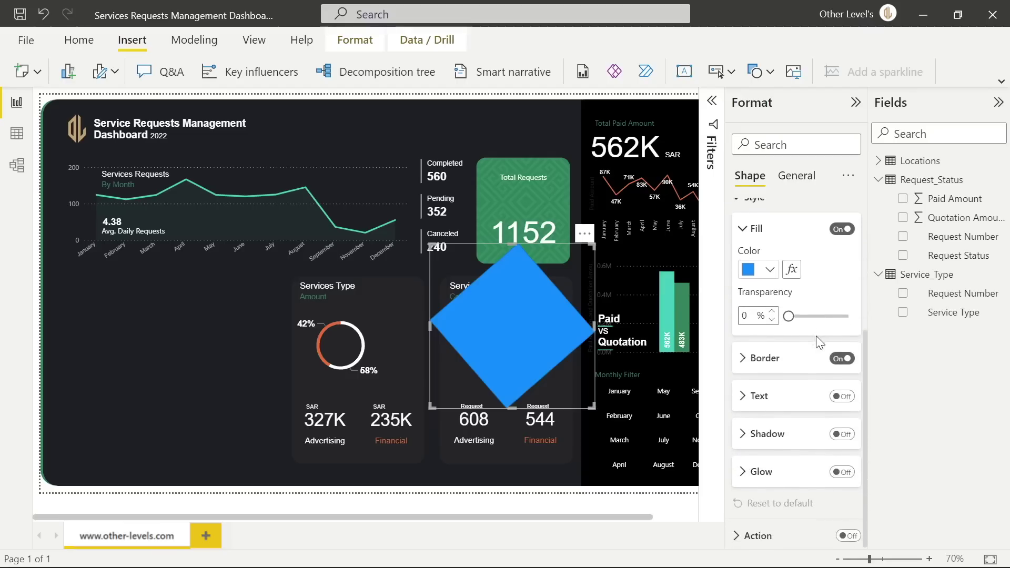
pyautogui.click(843, 230)
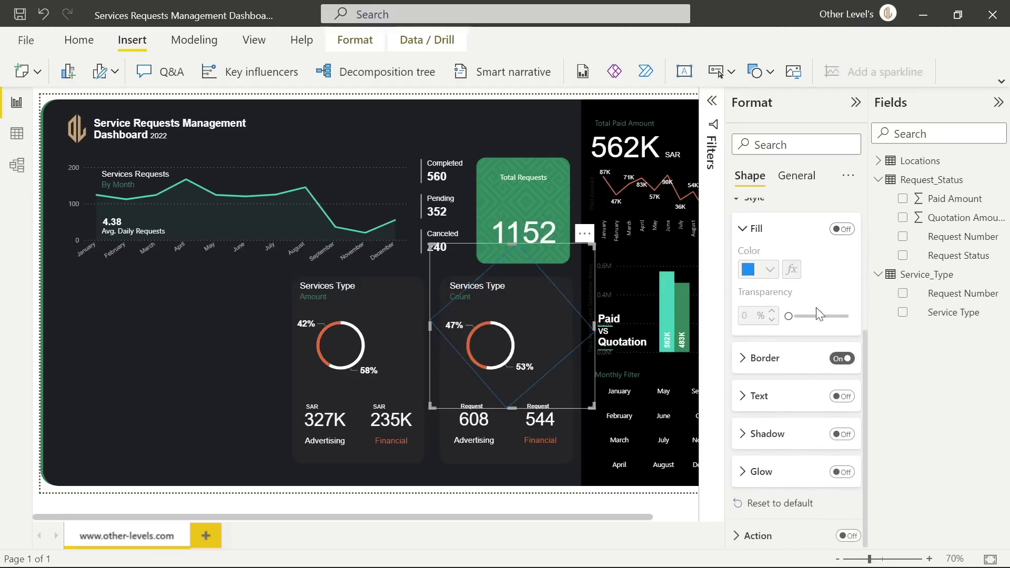
# Set the rotated rectangle's border color to #808080 and its width to 2 px
pyautogui.click(749, 361)
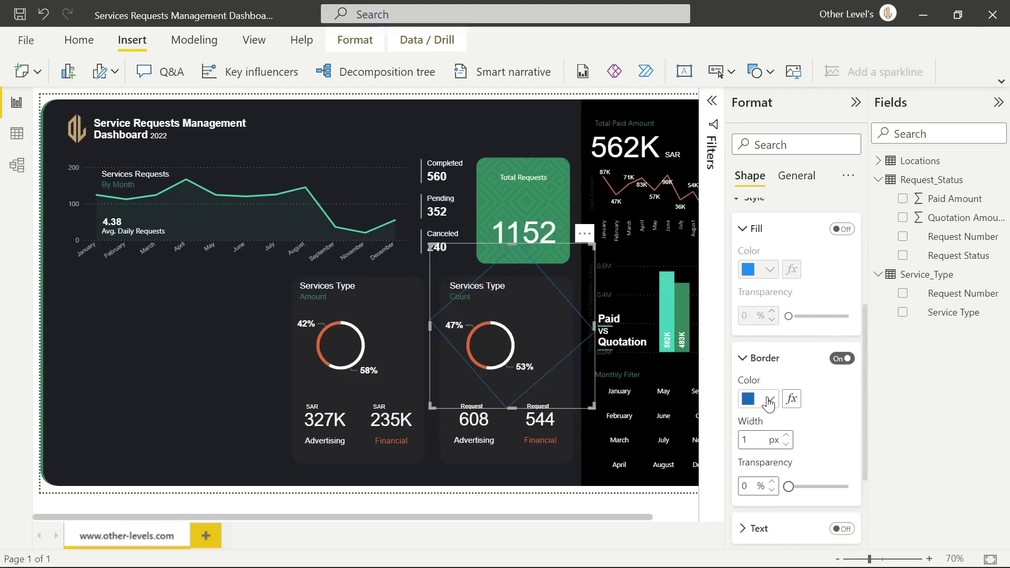
pyautogui.click(768, 398)
pyautogui.click(801, 368)
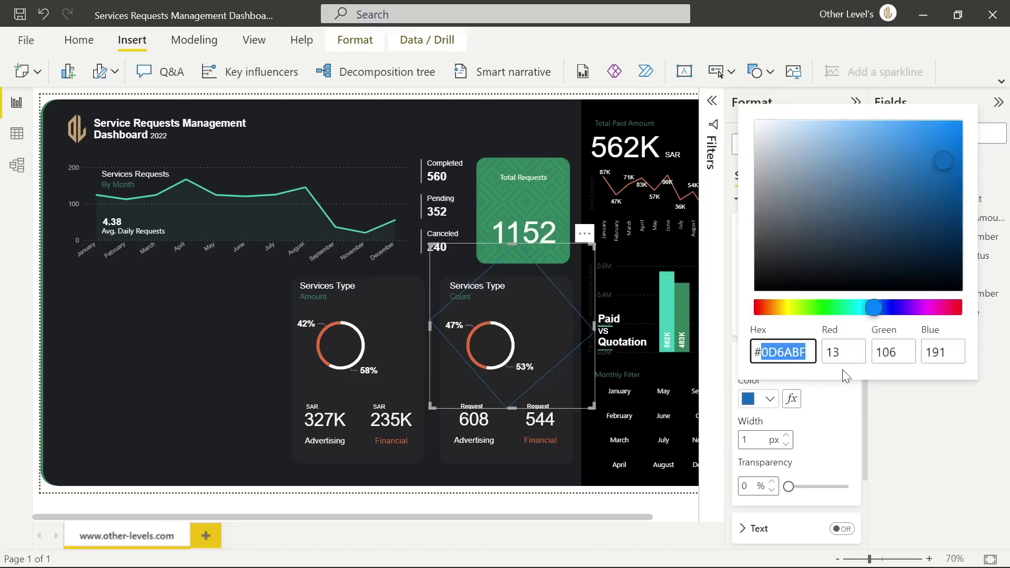
pyautogui.write('808080')
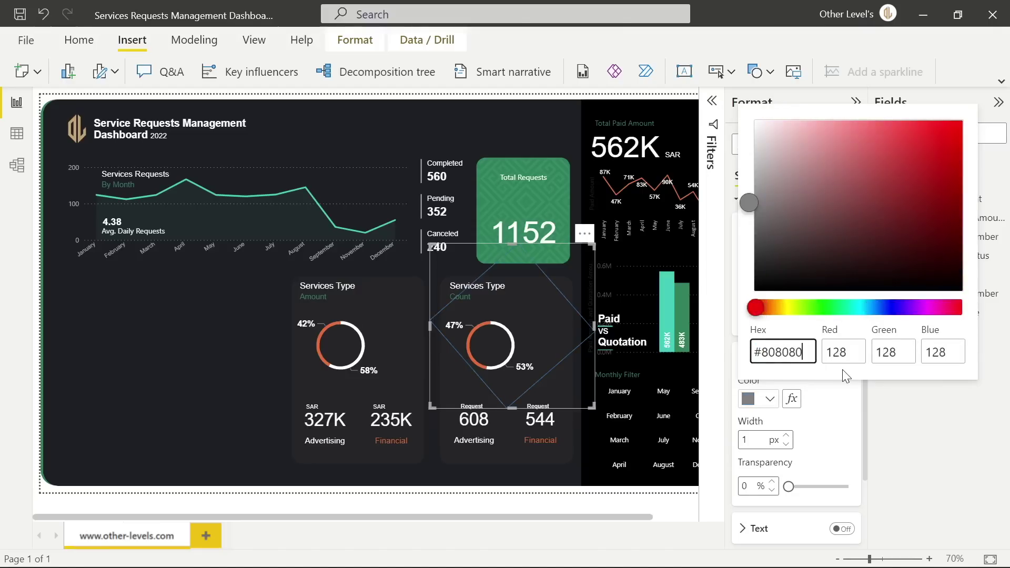
pyautogui.click(834, 398)
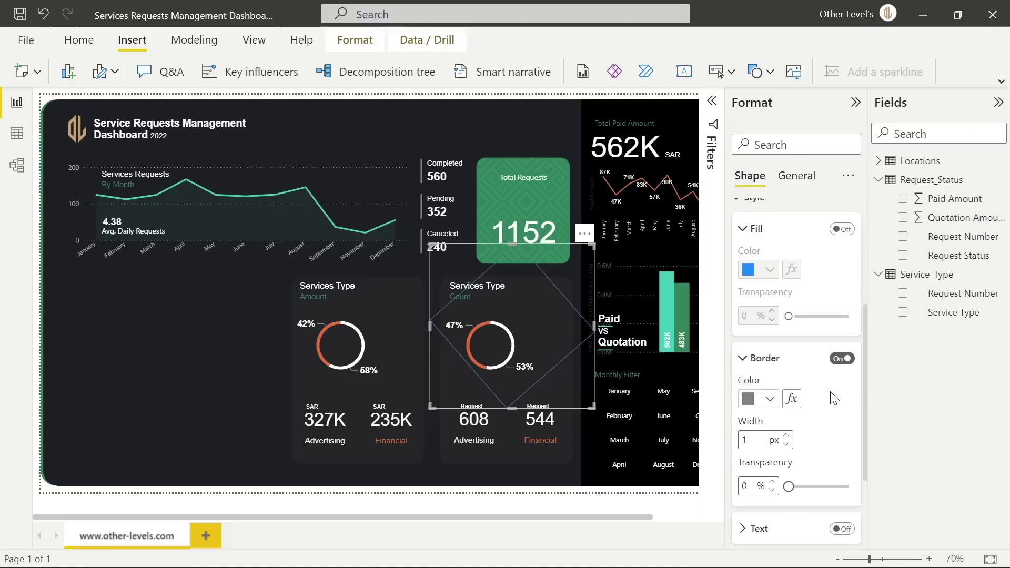
pyautogui.click(785, 436)
# Set the outlined diamond's height and width to 30
pyautogui.click(795, 176)
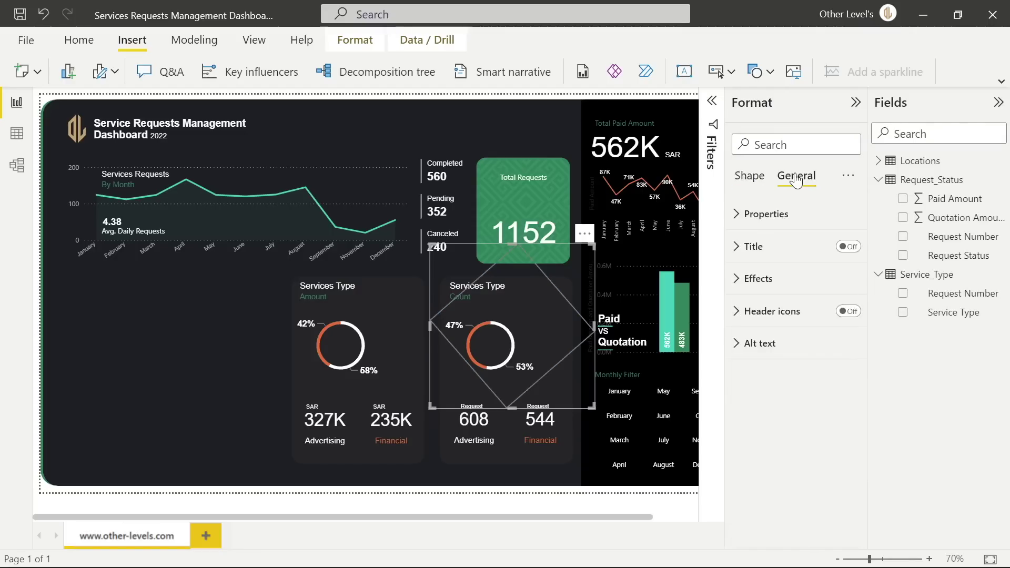
pyautogui.click(757, 215)
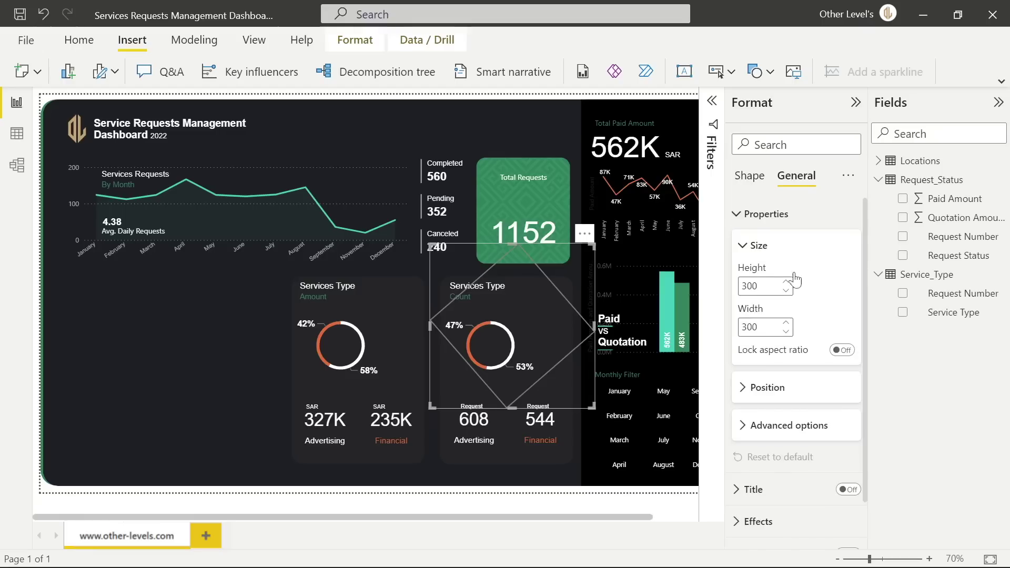
pyautogui.press('BackSpace')
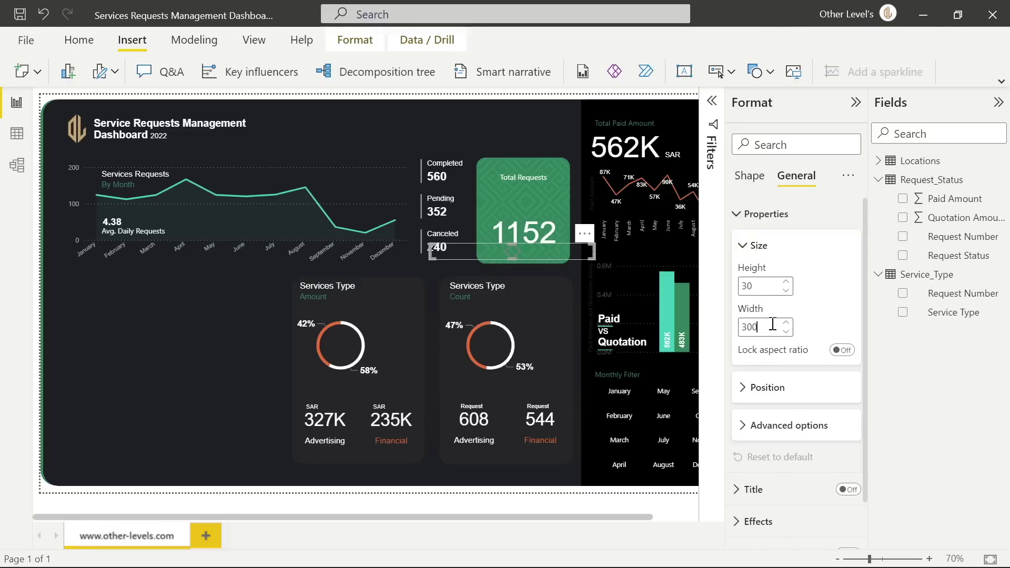
pyautogui.press('BackSpace')
# Move the small diamond to the upper-right corner of the Services Type Count card and fine-tune its horizontal position
pyautogui.moveTo(438, 241); pyautogui.dragTo(551, 290)
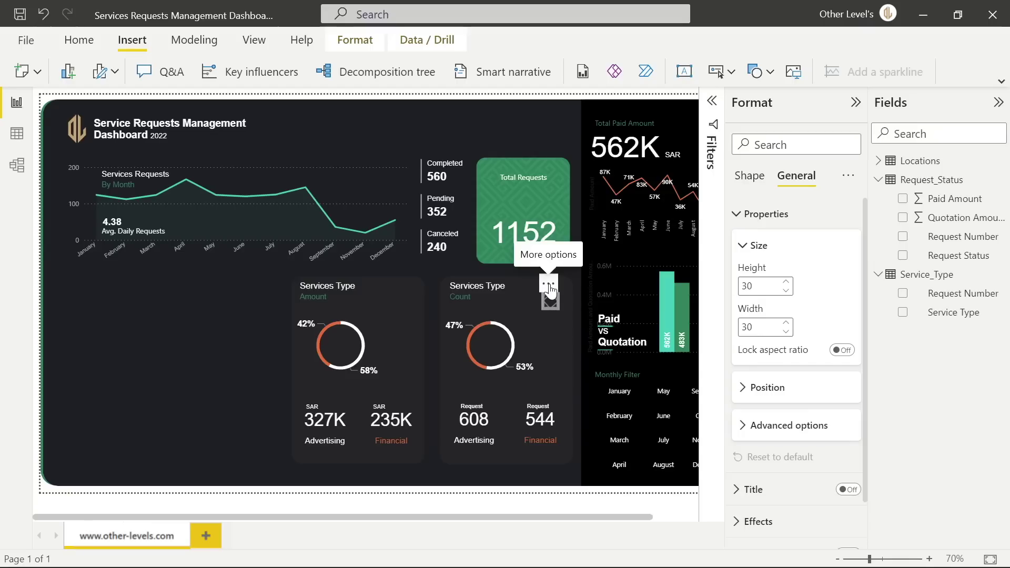
pyautogui.click(776, 393)
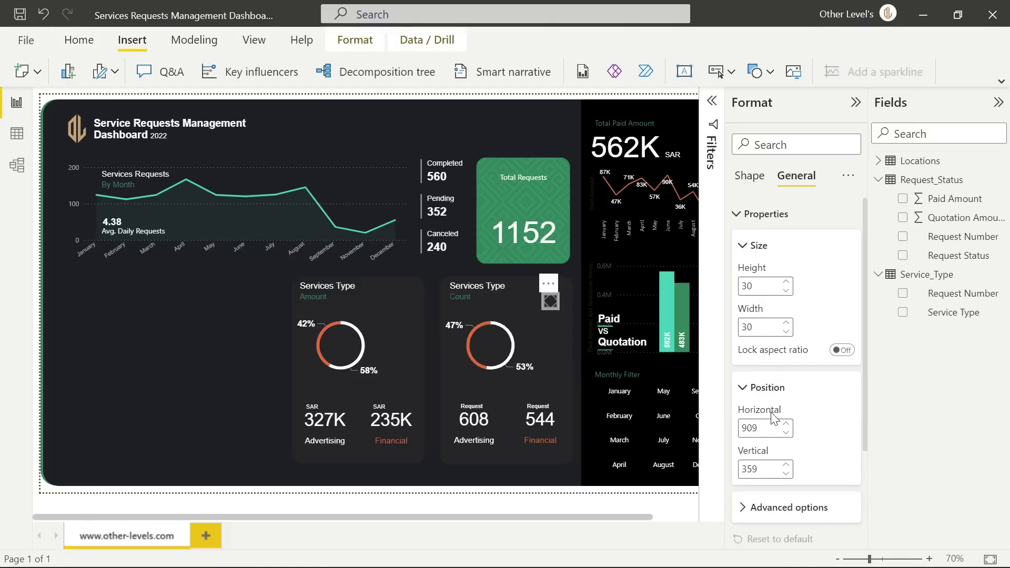
pyautogui.write('30')
pyautogui.press('Return')
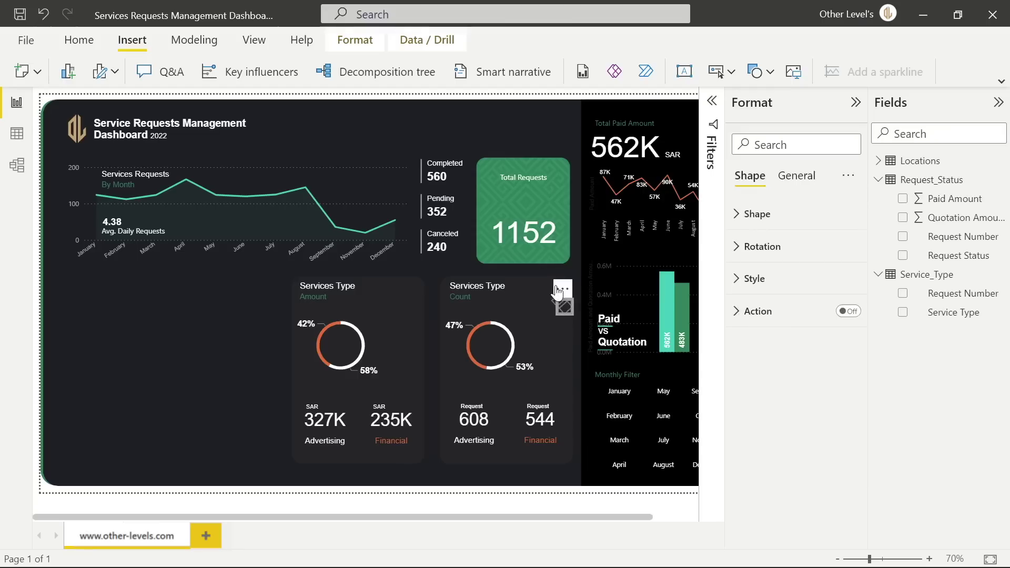
# Place a copy of the diamond below left of the Count donut chart and fill it with the recent gray
pyautogui.moveTo(563, 292); pyautogui.dragTo(517, 334)
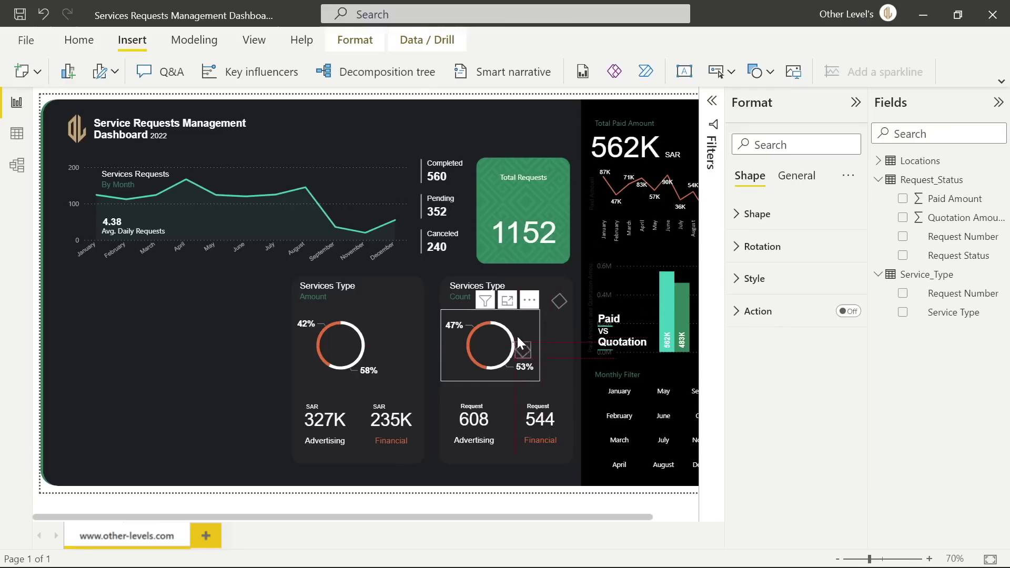
pyautogui.moveTo(461, 364); pyautogui.dragTo(450, 370)
pyautogui.click(754, 279)
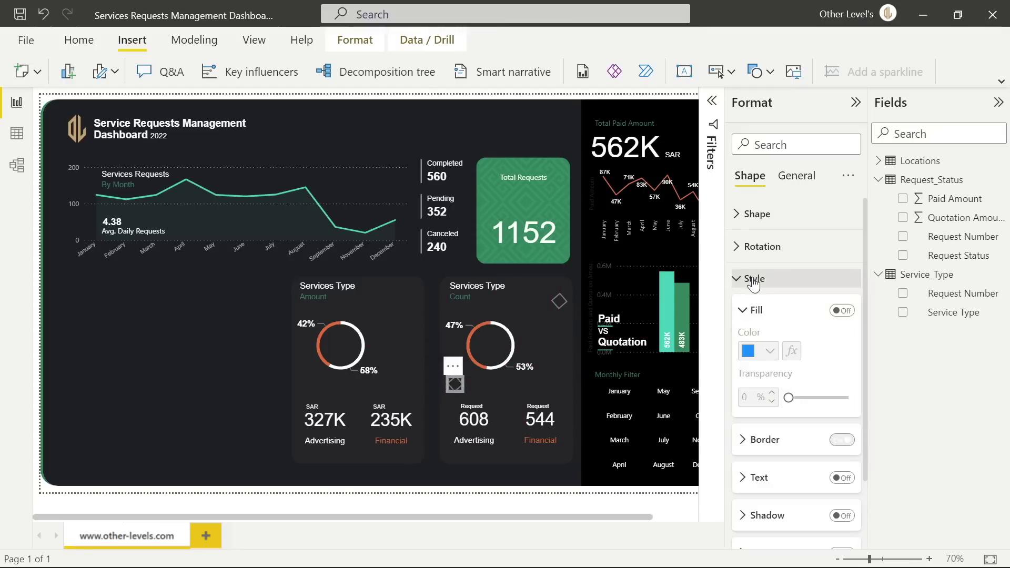
pyautogui.click(842, 311)
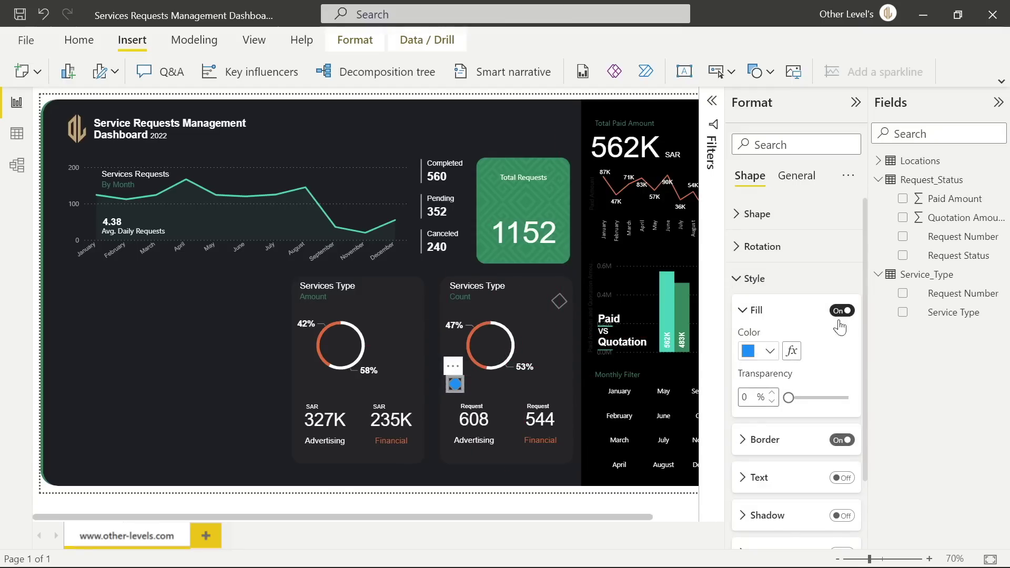
pyautogui.click(769, 351)
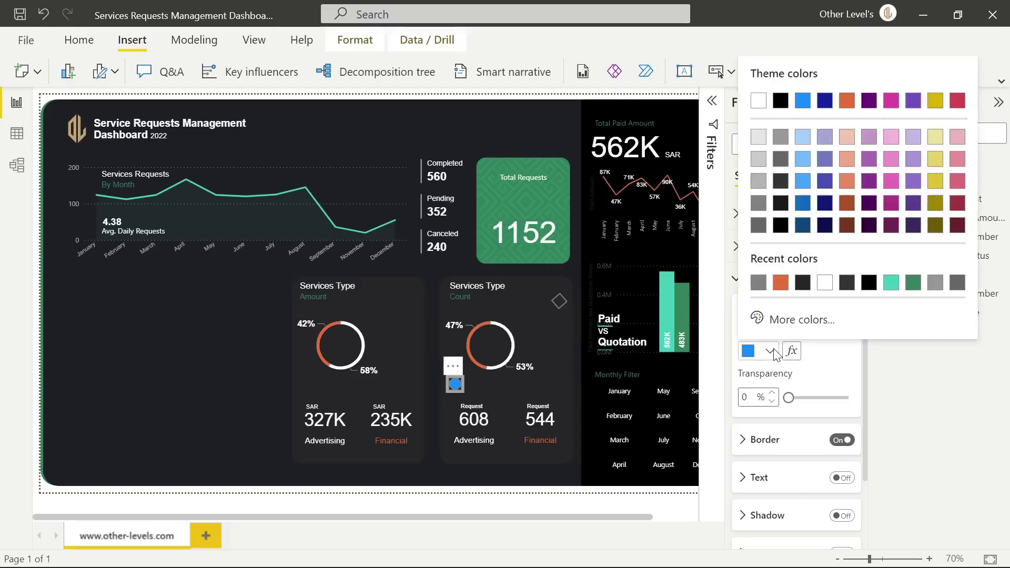
pyautogui.click(758, 283)
# Set the gray-filled diamond's vertical position to 502
pyautogui.click(798, 178)
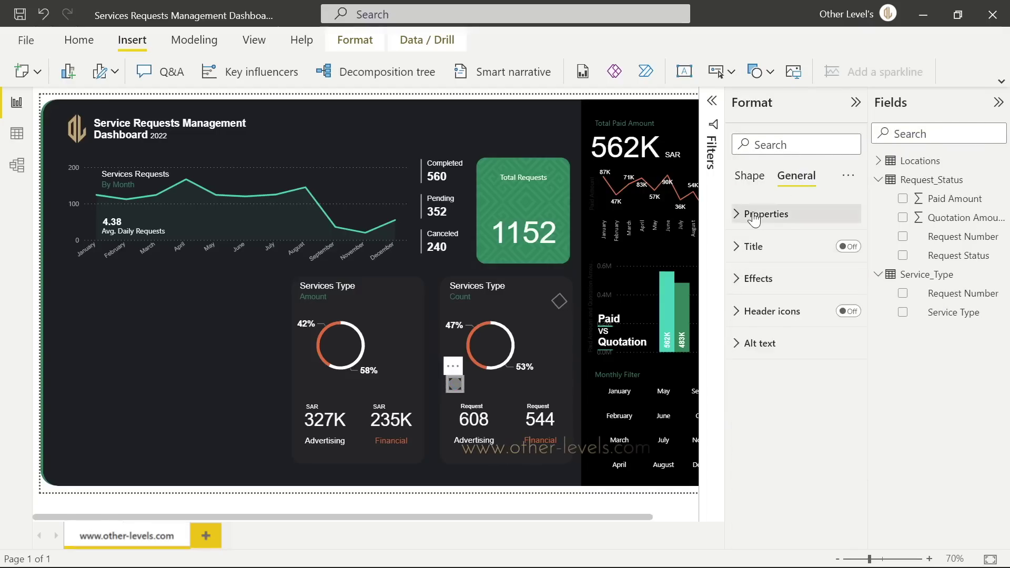
pyautogui.click(766, 213)
pyautogui.click(756, 390)
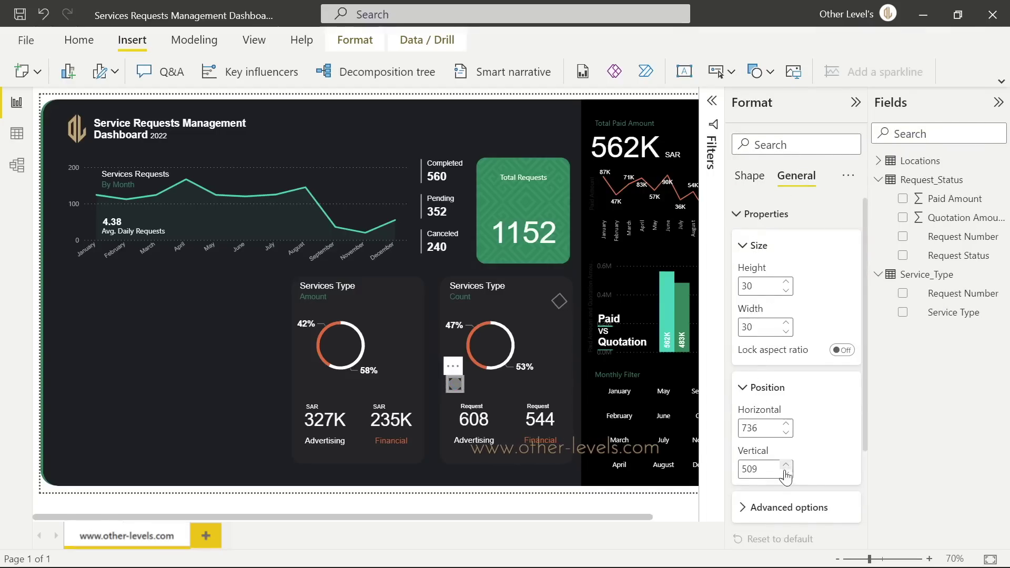
pyautogui.click(785, 473)
pyautogui.click(785, 474)
pyautogui.click(785, 473)
pyautogui.click(785, 473)
pyautogui.click(785, 473)
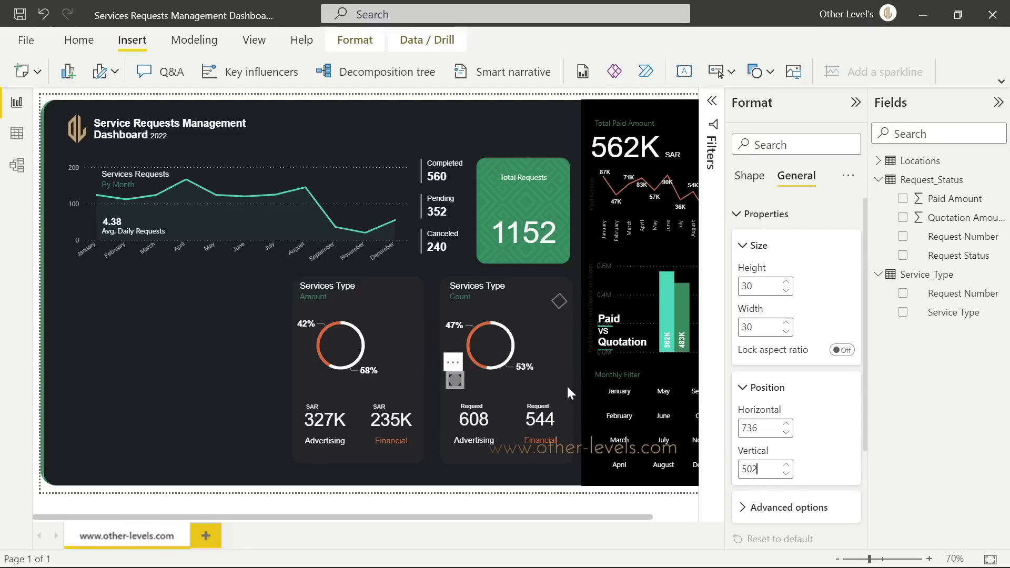
# Place a copy of the gray diamond at the lower edge of the Count card and turn off its fill
pyautogui.moveTo(456, 380); pyautogui.dragTo(517, 443)
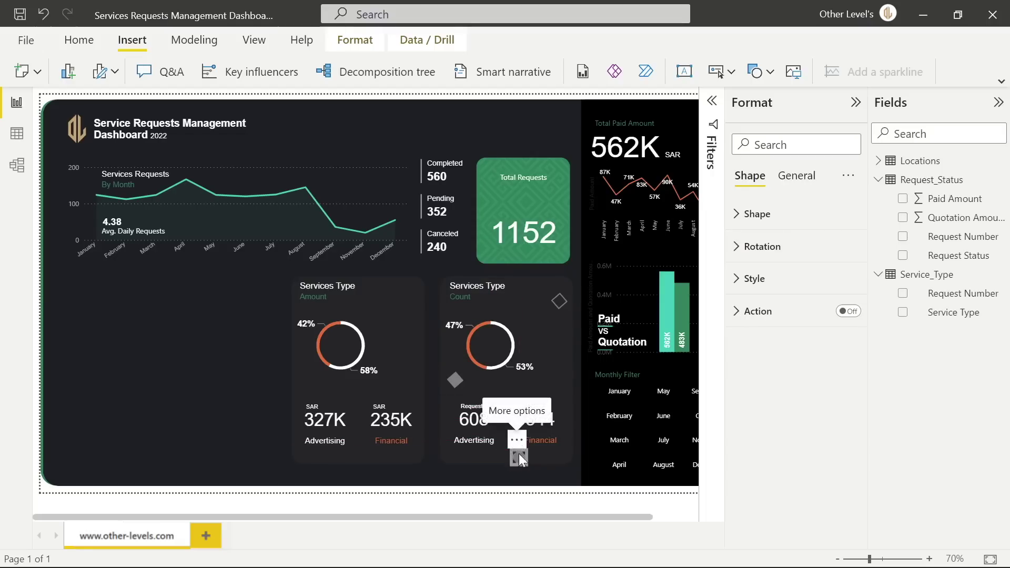
pyautogui.click(787, 280)
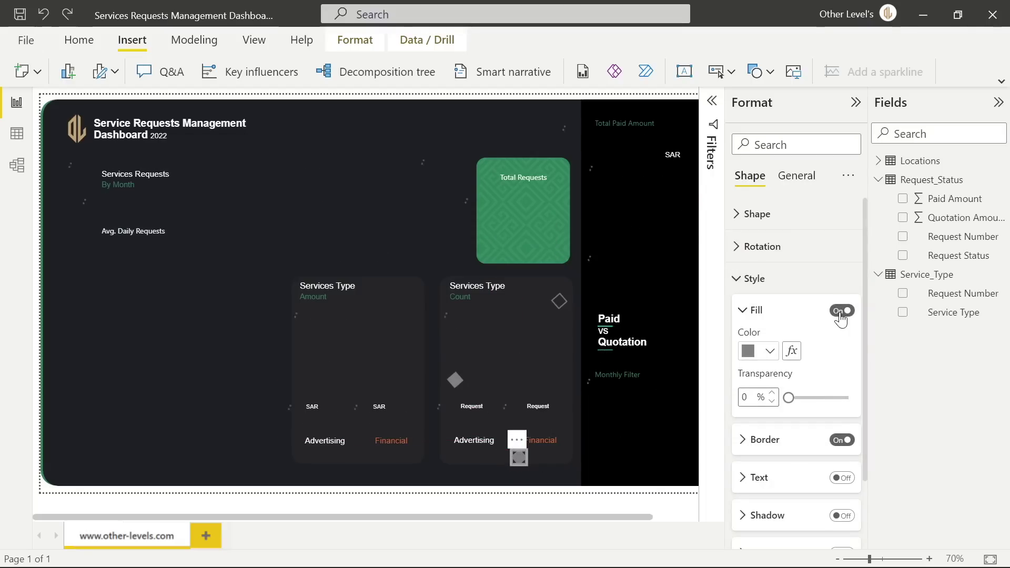
pyautogui.click(841, 312)
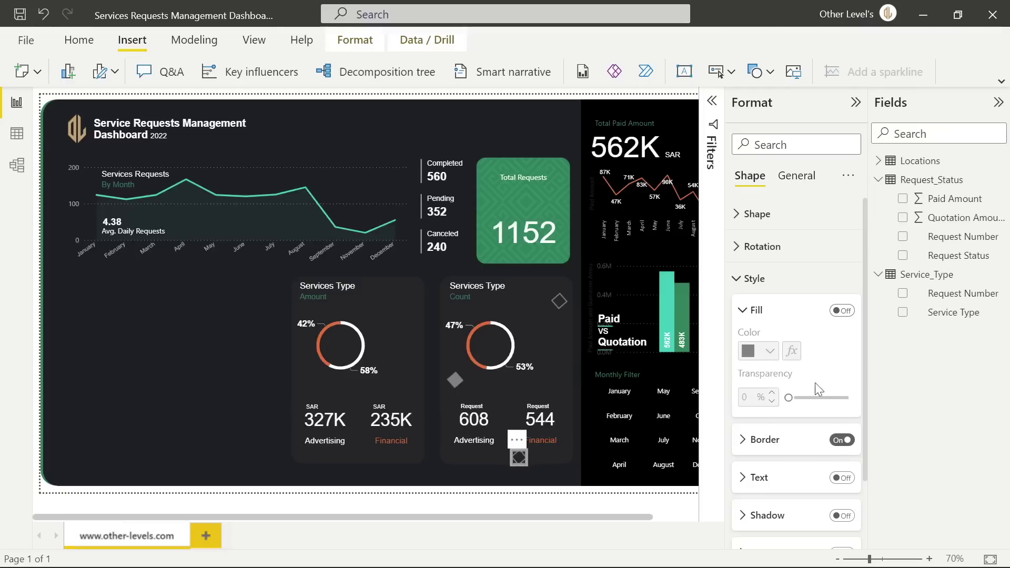
# Give the lower diamond a 3 px border in the recent dark green
pyautogui.click(762, 442)
pyautogui.scroll(-4, 812, 335)
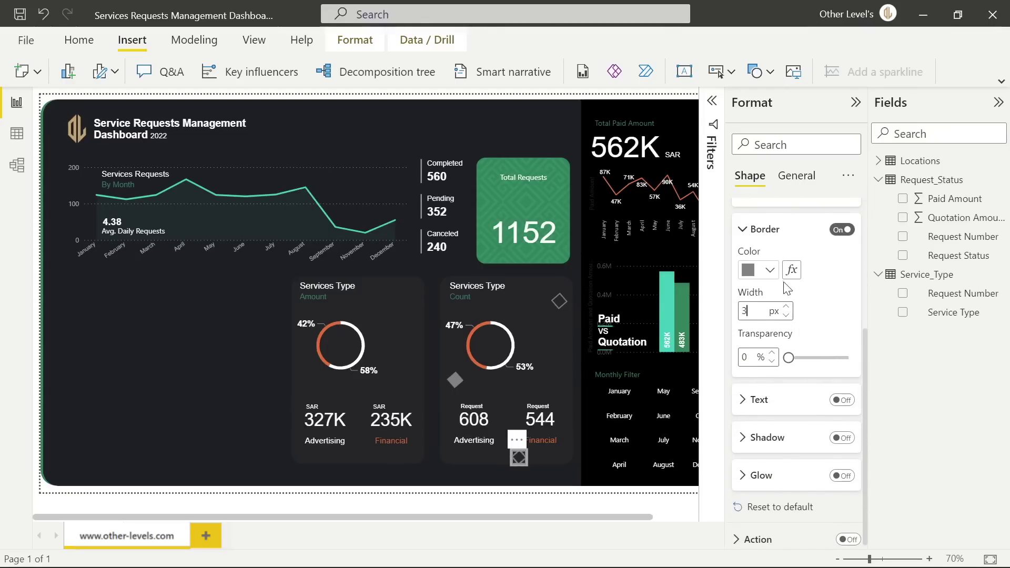
pyautogui.click(772, 271)
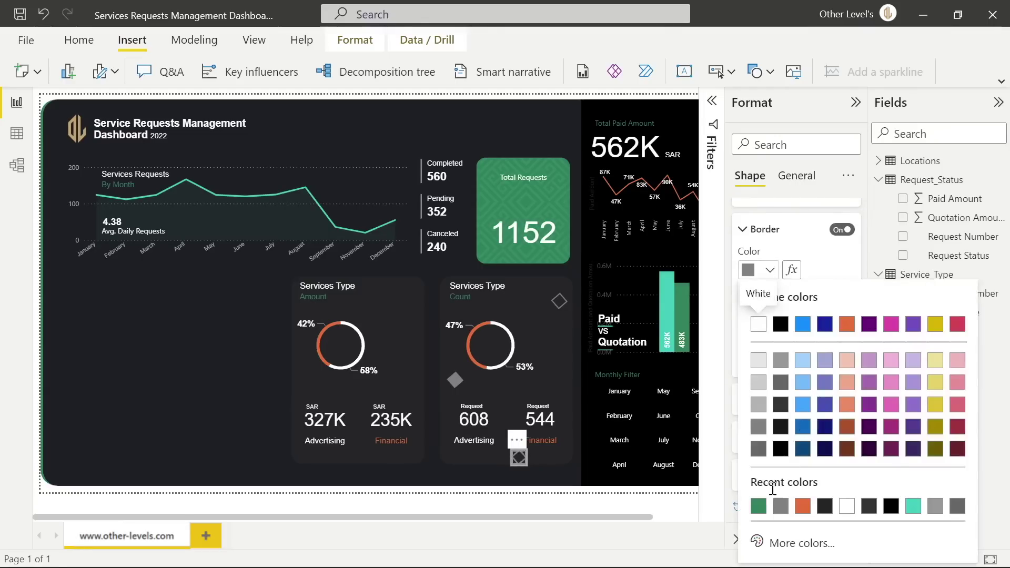
pyautogui.click(758, 506)
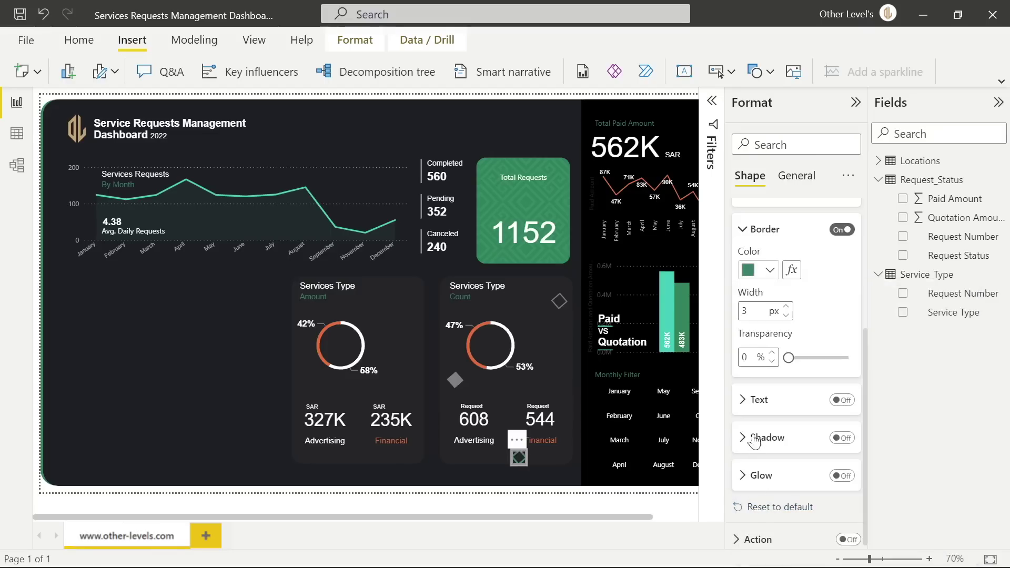
# Resize the green diamond to a height of 51 and a width of 50
pyautogui.click(802, 178)
pyautogui.click(777, 224)
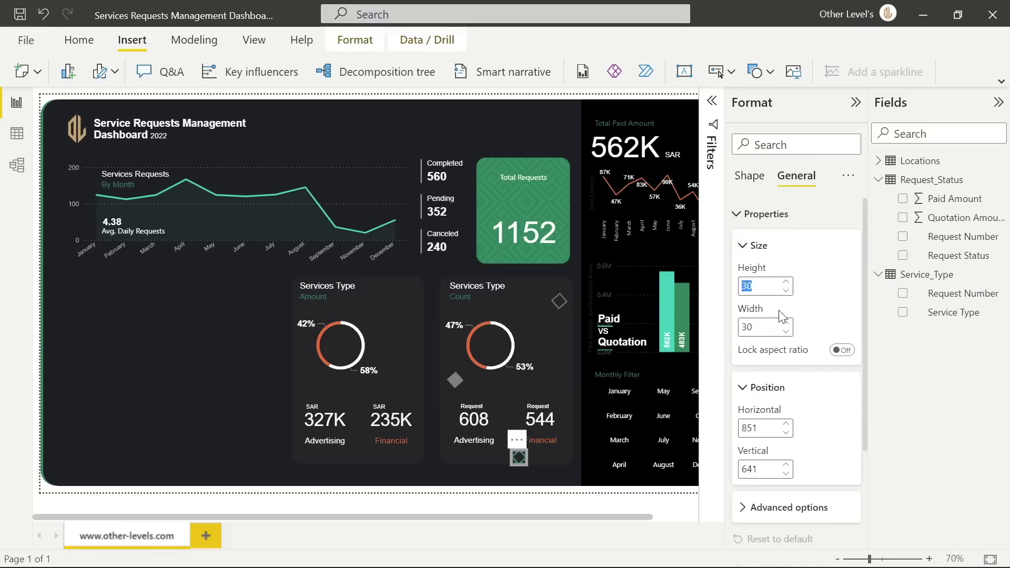
pyautogui.write('51')
pyautogui.click(775, 325)
pyautogui.write('50')
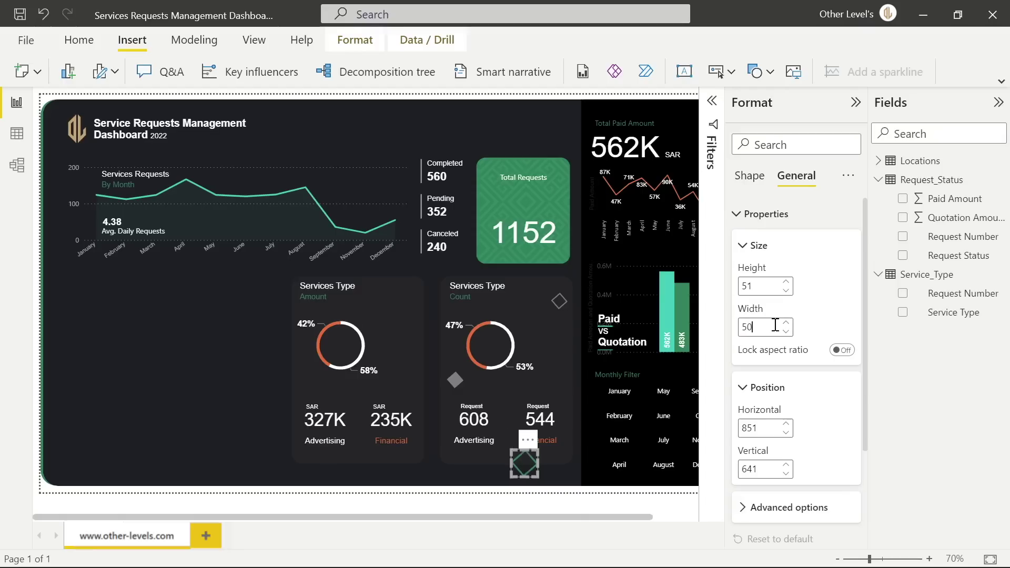
# Set the green diamond's horizontal position to 842 and nudge it slightly upward on the card's lower edge
pyautogui.click(785, 432)
pyautogui.click(786, 433)
pyautogui.click(785, 432)
pyautogui.click(786, 432)
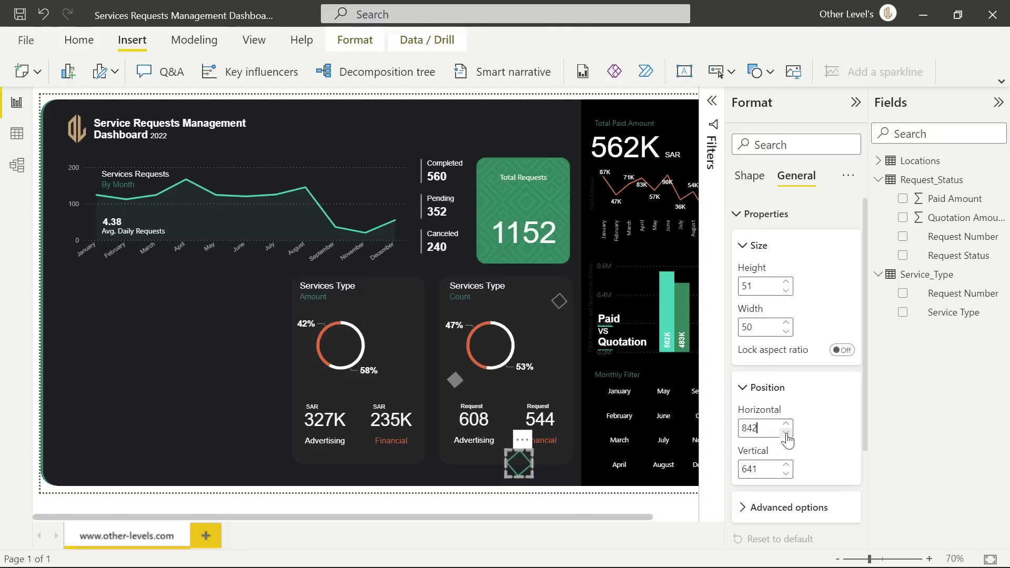
pyautogui.click(785, 474)
pyautogui.click(786, 473)
pyautogui.press('Escape')
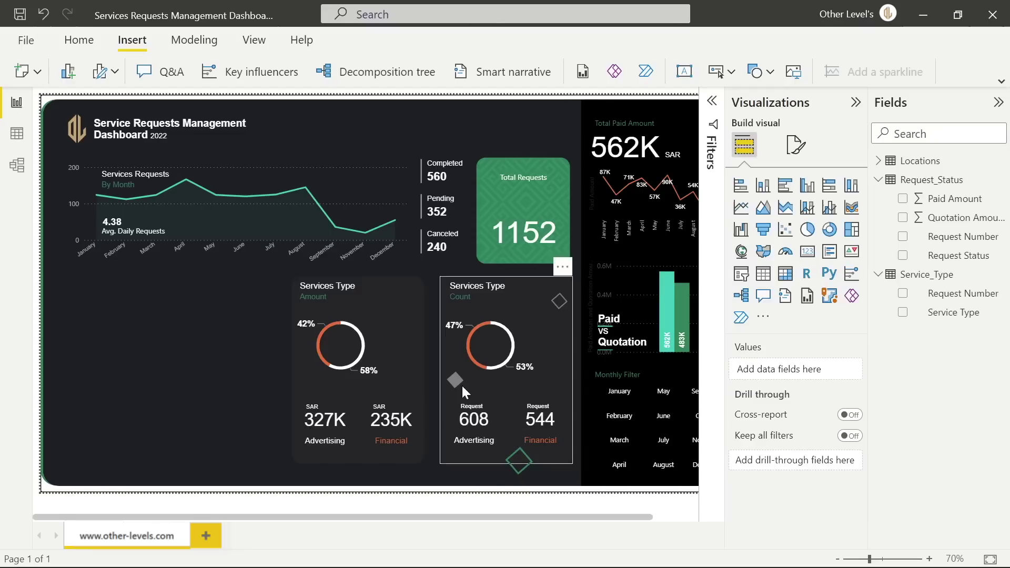
# Set the gray-filled diamond's fill transparency to 57% and increase its border transparency
pyautogui.click(452, 376)
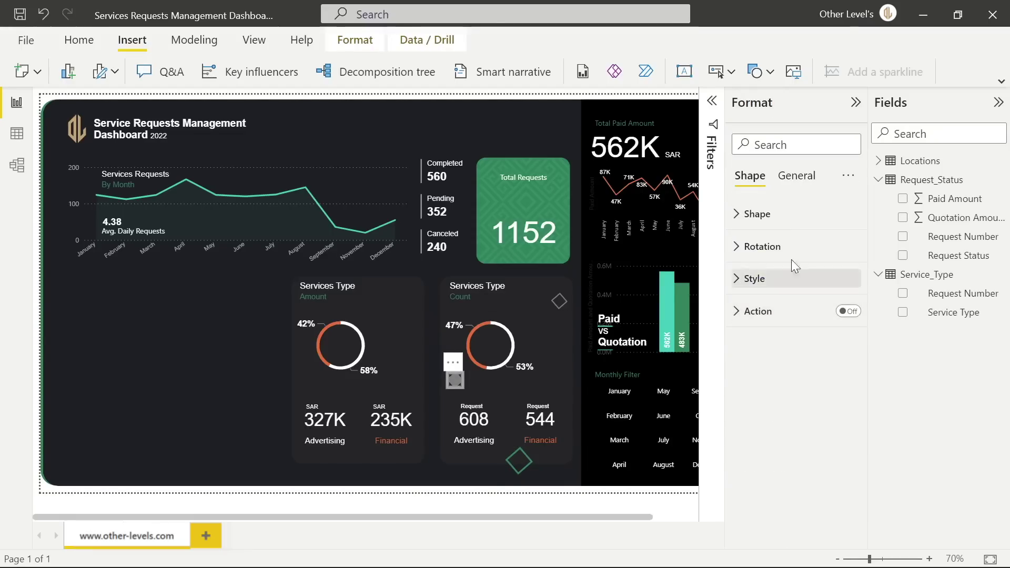
pyautogui.click(753, 278)
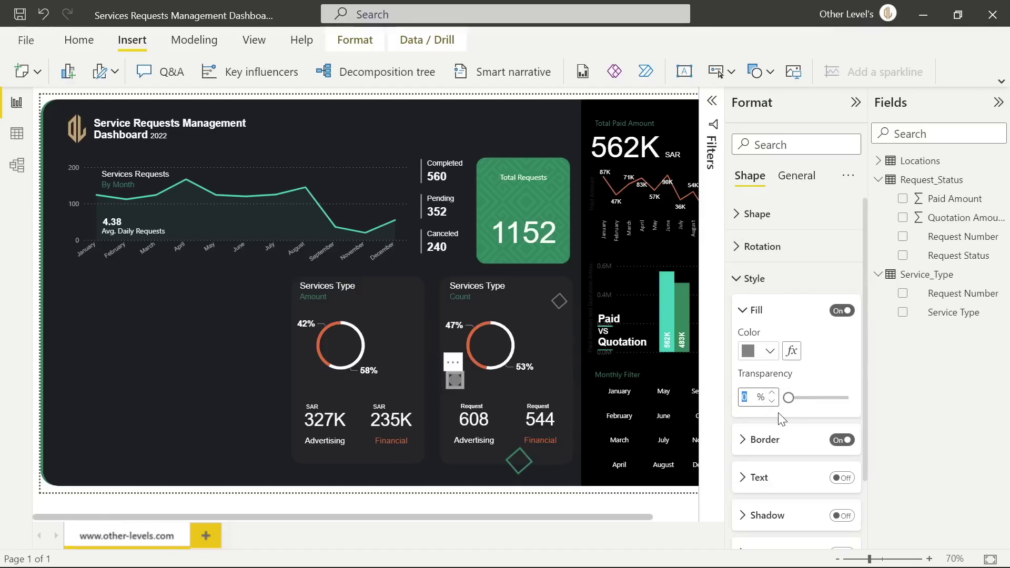
pyautogui.write('7')
pyautogui.click(769, 445)
pyautogui.scroll(-3, 774, 446)
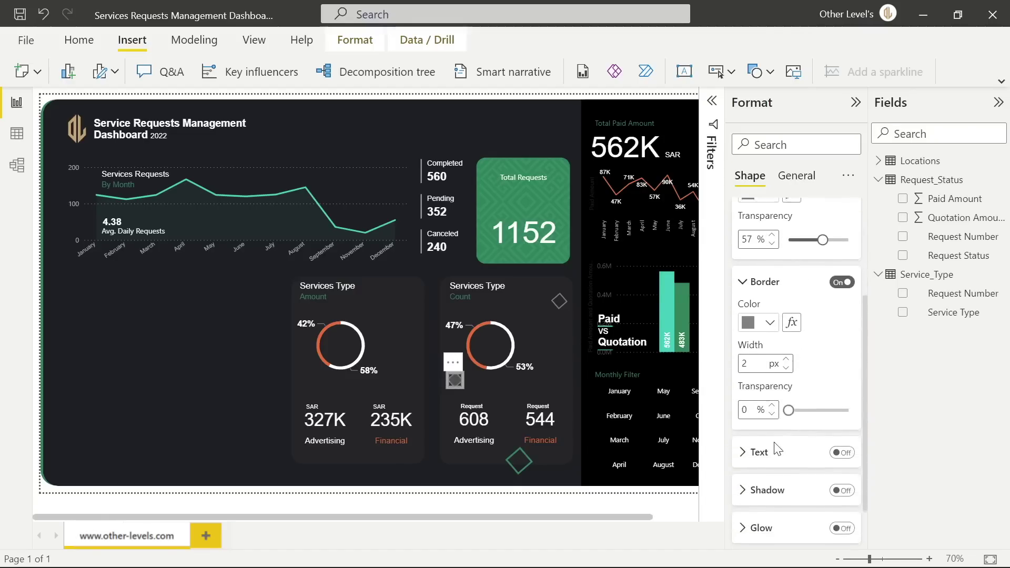
pyautogui.moveTo(755, 409); pyautogui.dragTo(728, 414)
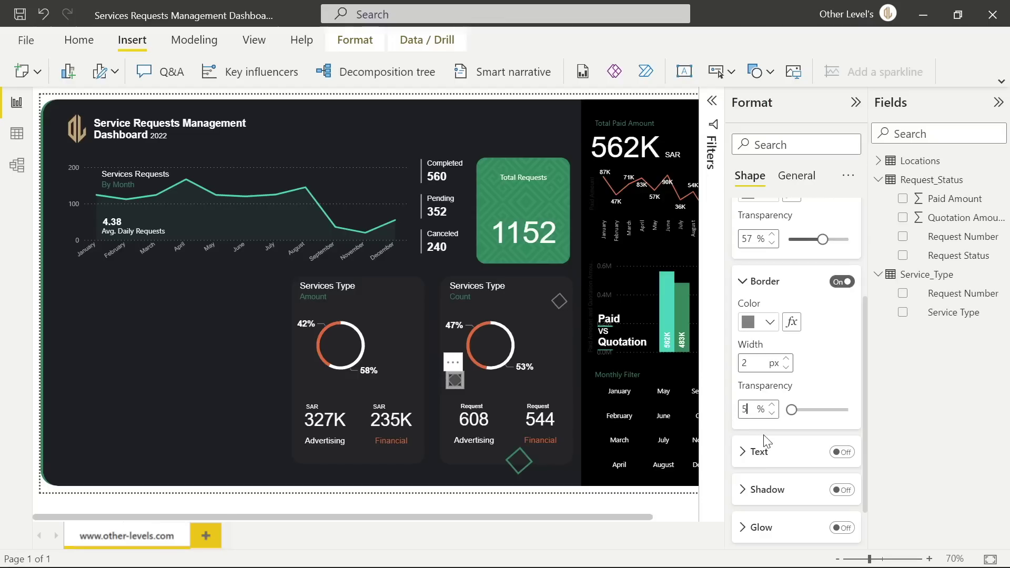
pyautogui.write('5')
pyautogui.click(491, 343)
pyautogui.click(455, 381)
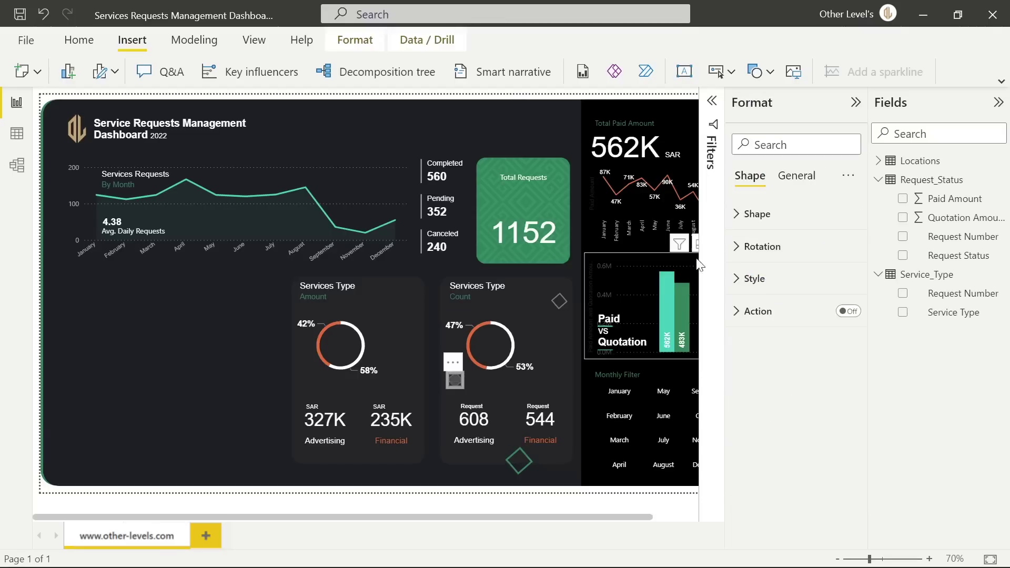
# Turn off the border of the gray-filled diamond and deselect it
pyautogui.click(754, 278)
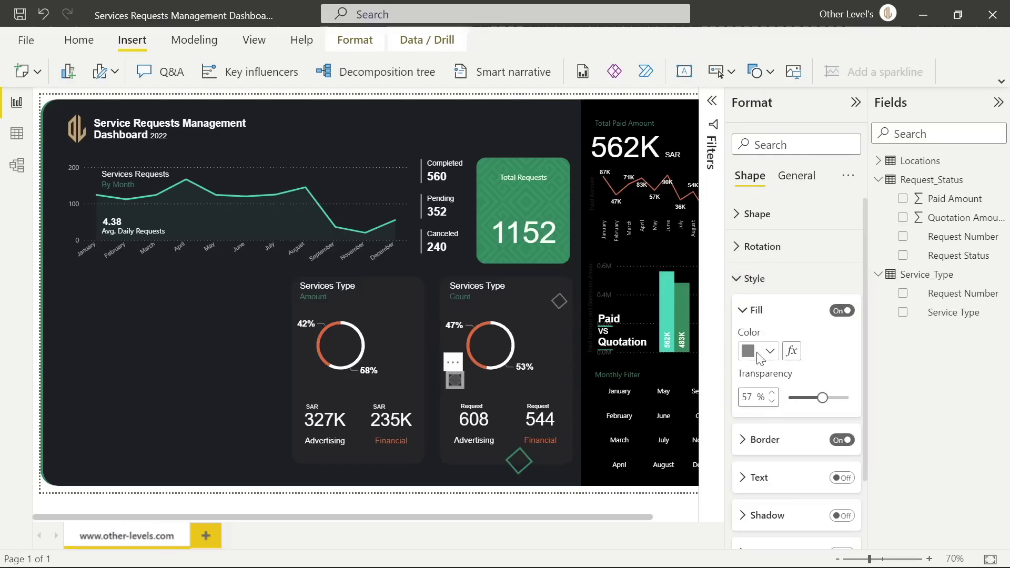
pyautogui.click(763, 446)
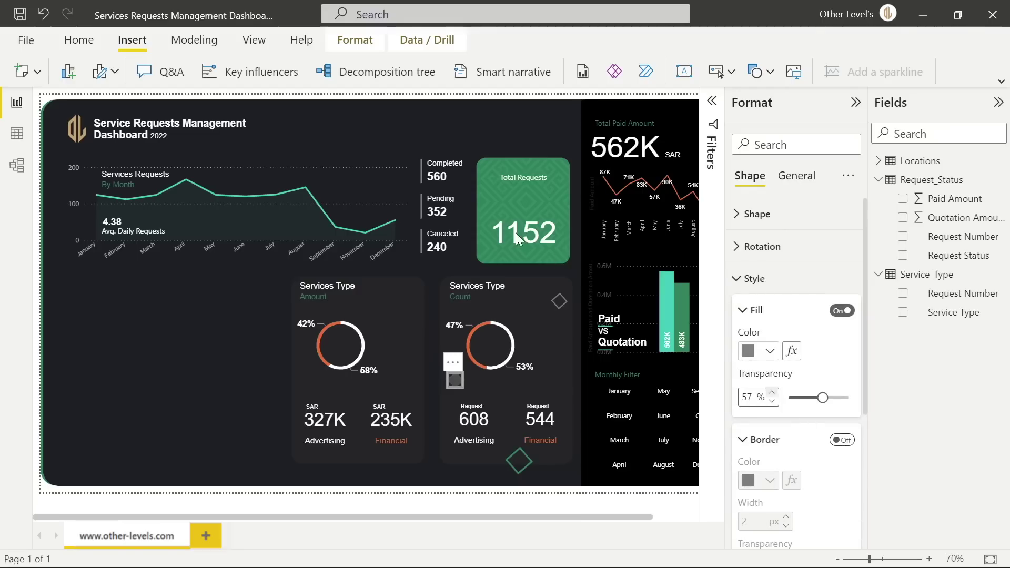
pyautogui.press('Escape')
# Insert an oval shape, move it over the Services Type cards and turn off its fill
pyautogui.click(771, 74)
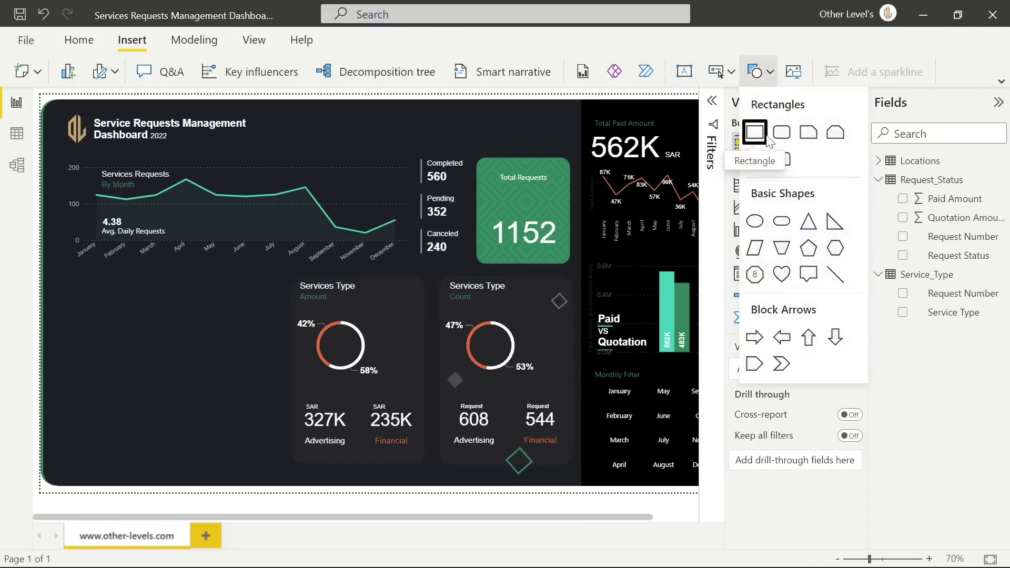
pyautogui.click(755, 224)
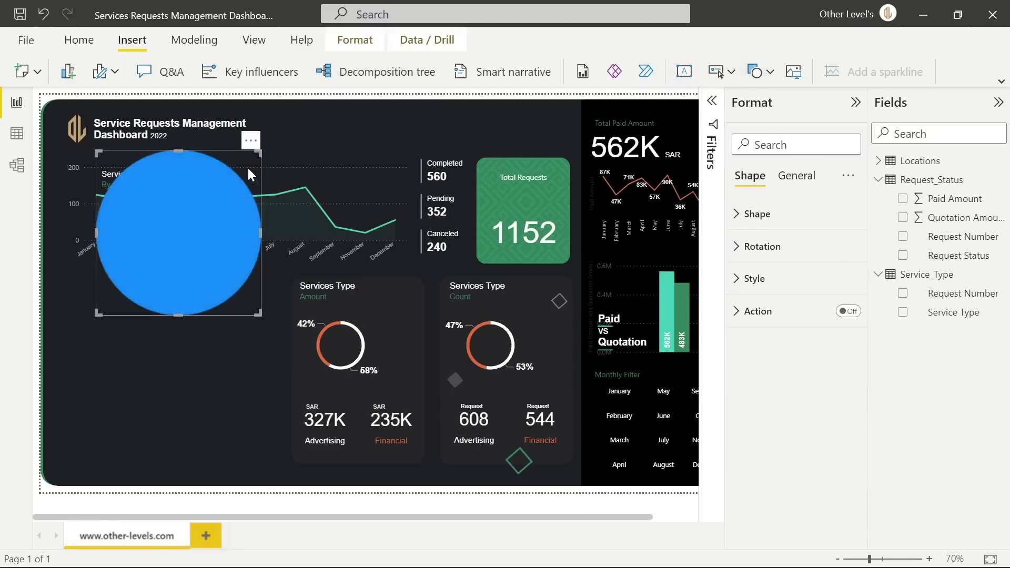
pyautogui.moveTo(241, 149); pyautogui.dragTo(464, 216)
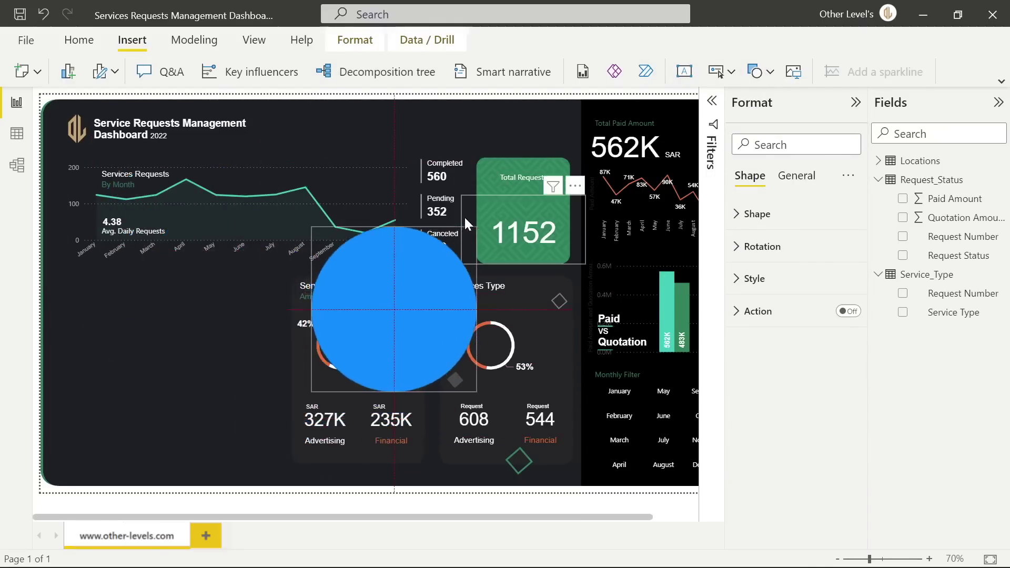
pyautogui.click(749, 278)
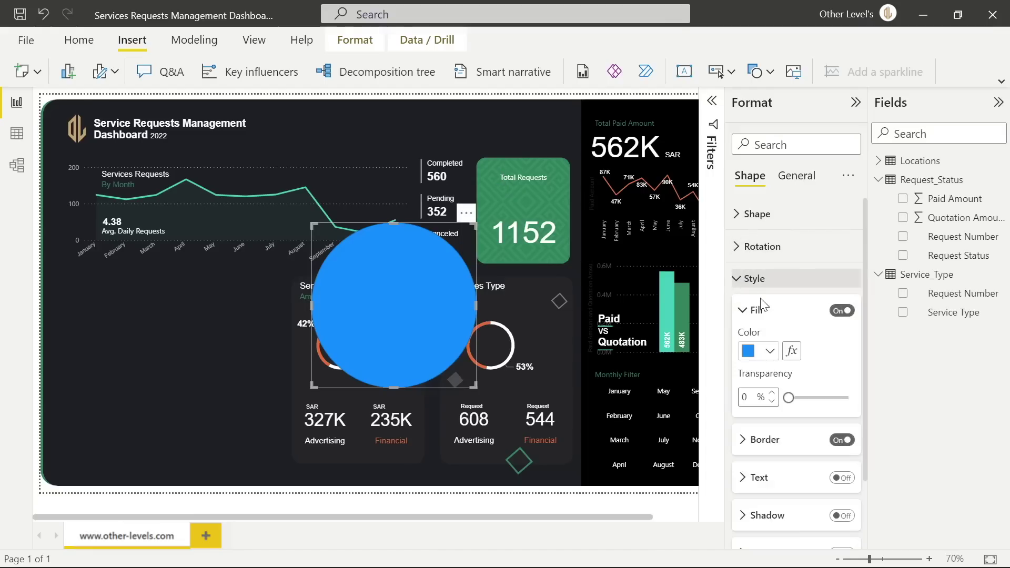
pyautogui.click(842, 310)
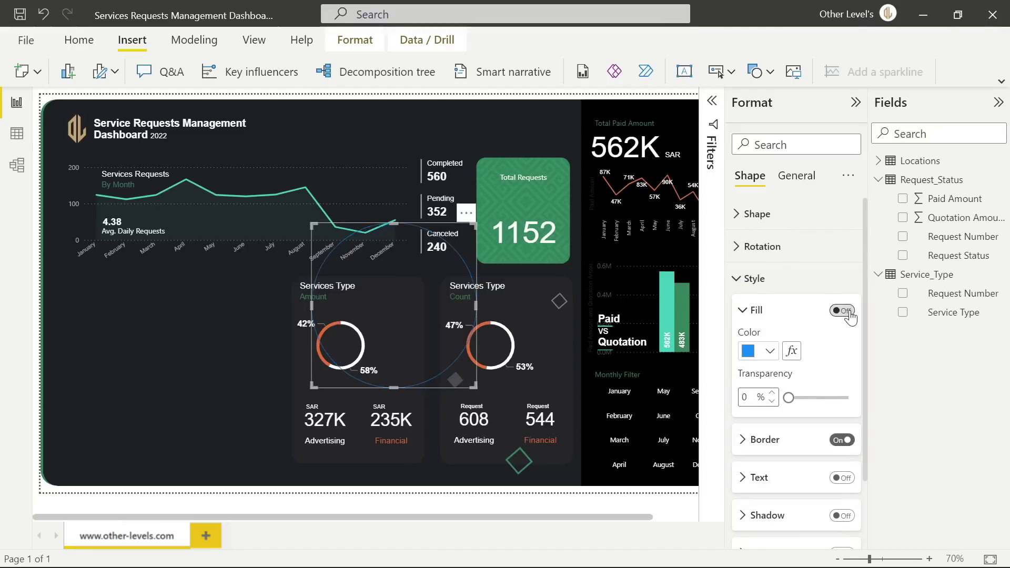
# Set the circle's border color to #B810C7 and its border width to 2 px
pyautogui.click(752, 441)
pyautogui.scroll(-3, 808, 431)
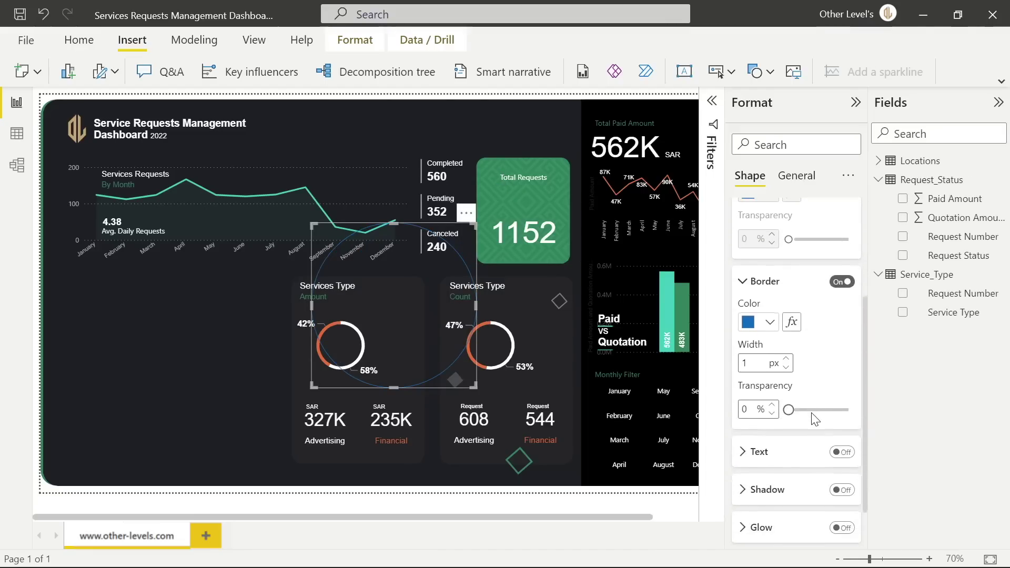
pyautogui.click(769, 325)
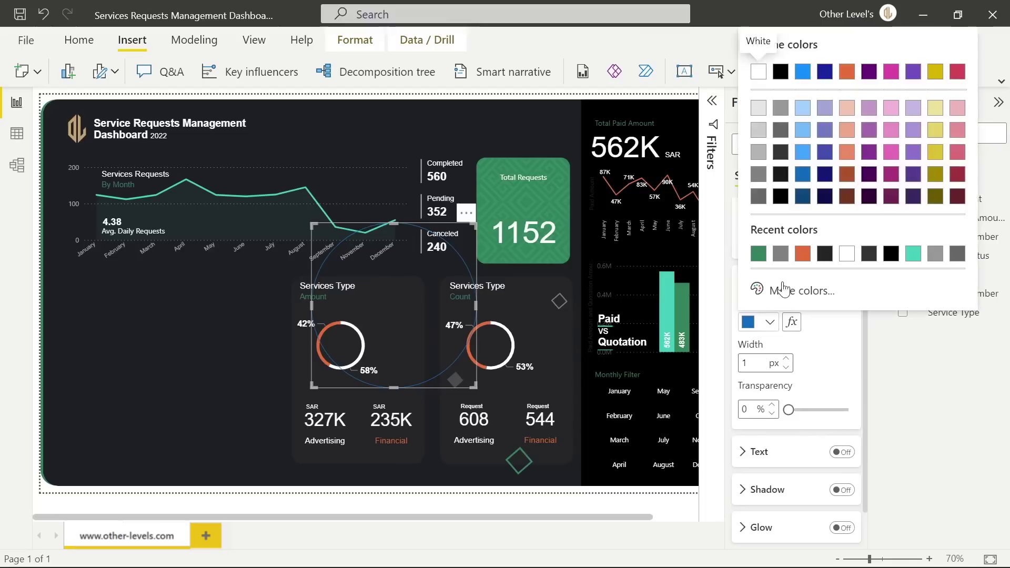
pyautogui.click(762, 288)
pyautogui.click(790, 277)
pyautogui.doubleClick(789, 276)
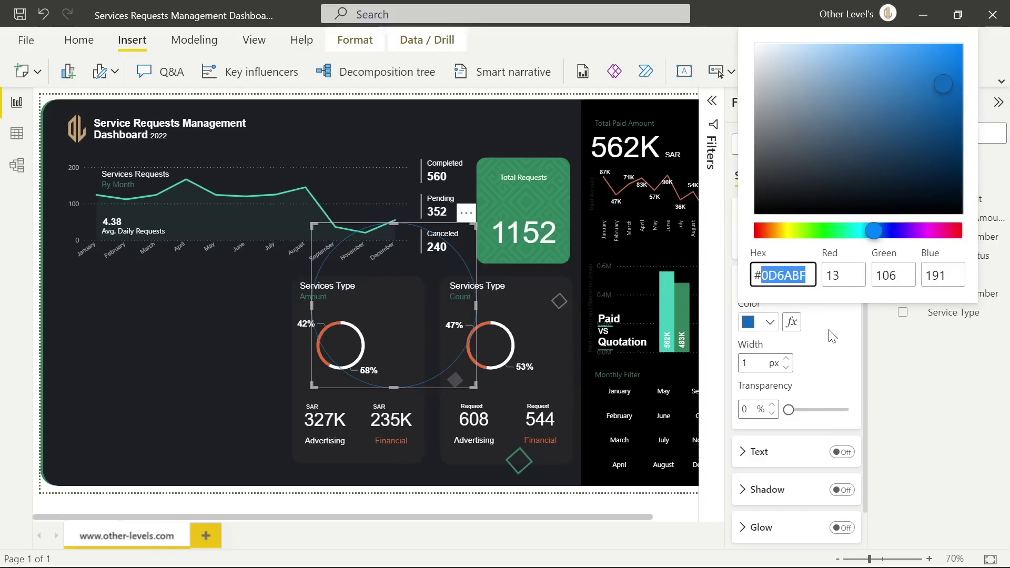
pyautogui.write('B810C7')
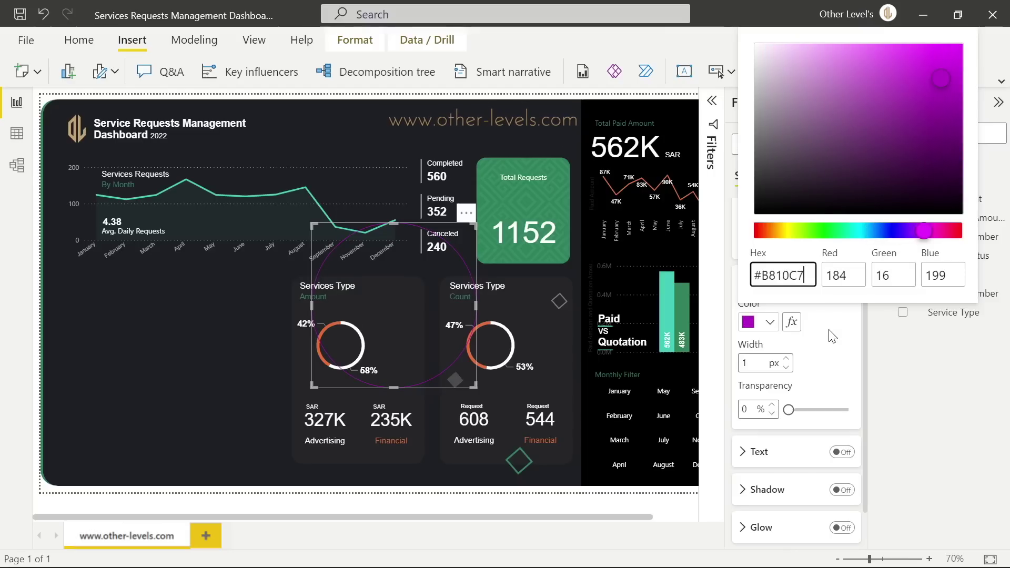
pyautogui.click(813, 360)
pyautogui.click(786, 358)
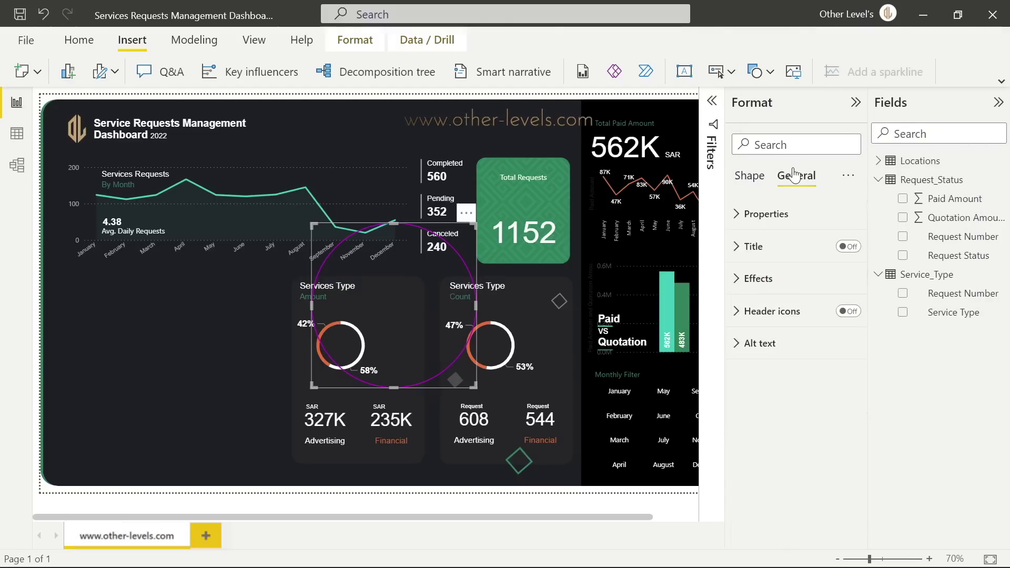
# Resize the purple circle to a height of 23 and a width of 23
pyautogui.click(773, 214)
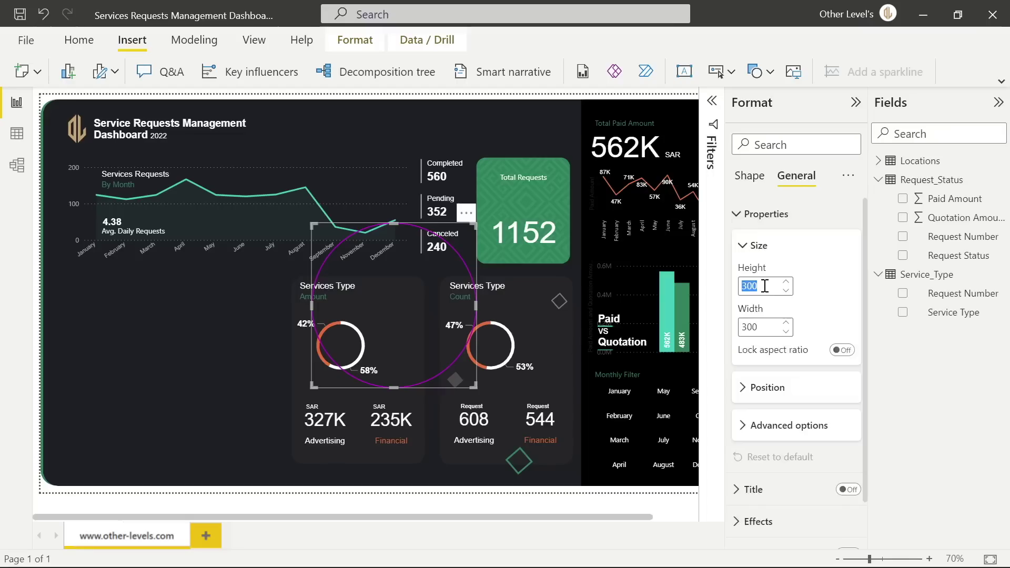
pyautogui.click(764, 285)
pyautogui.write('23')
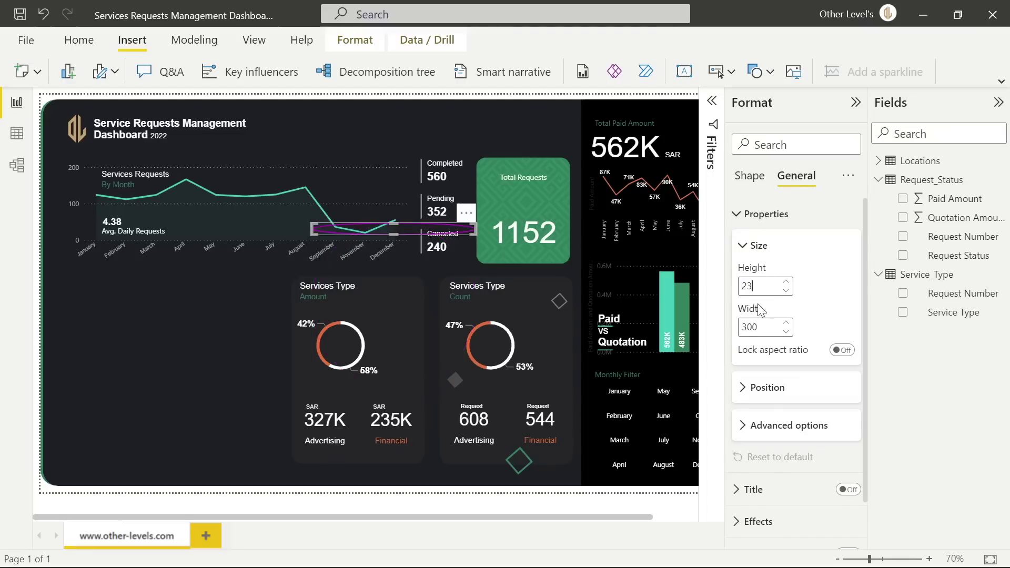
pyautogui.click(762, 326)
pyautogui.write('23')
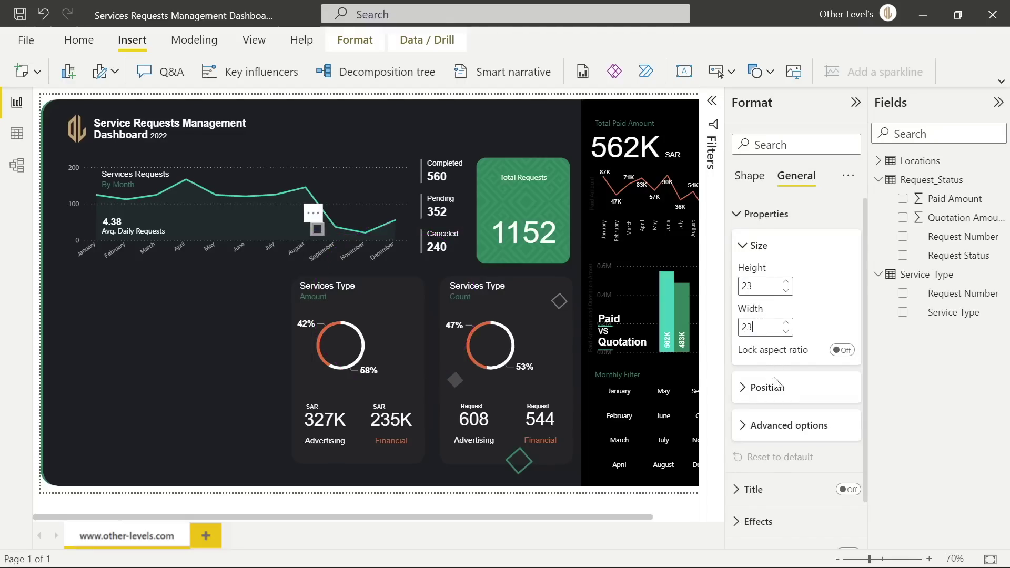
# Position the purple circle on the Services Type Amount card at horizontal 643 and vertical 383
pyautogui.click(774, 387)
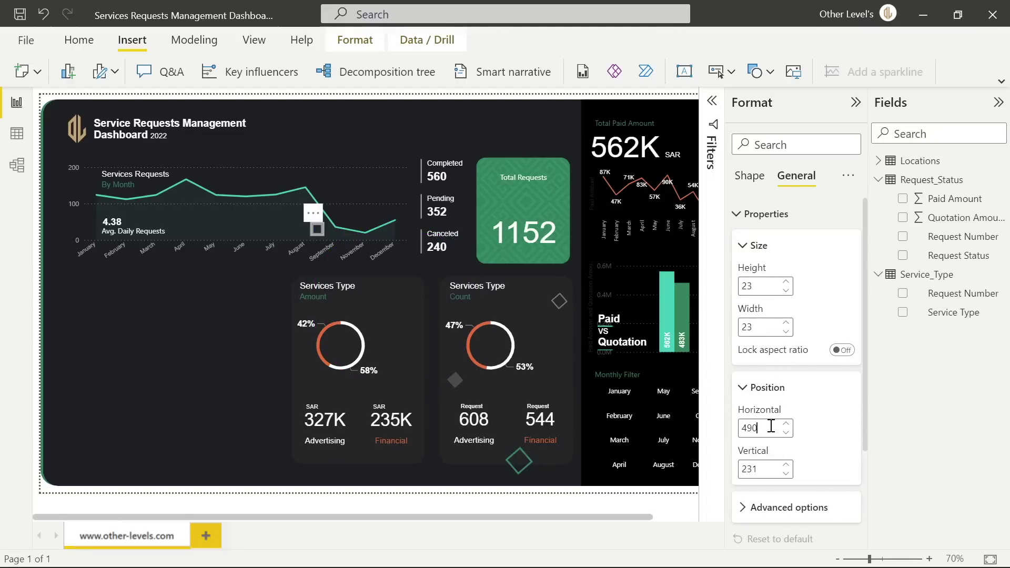
pyautogui.write('6')
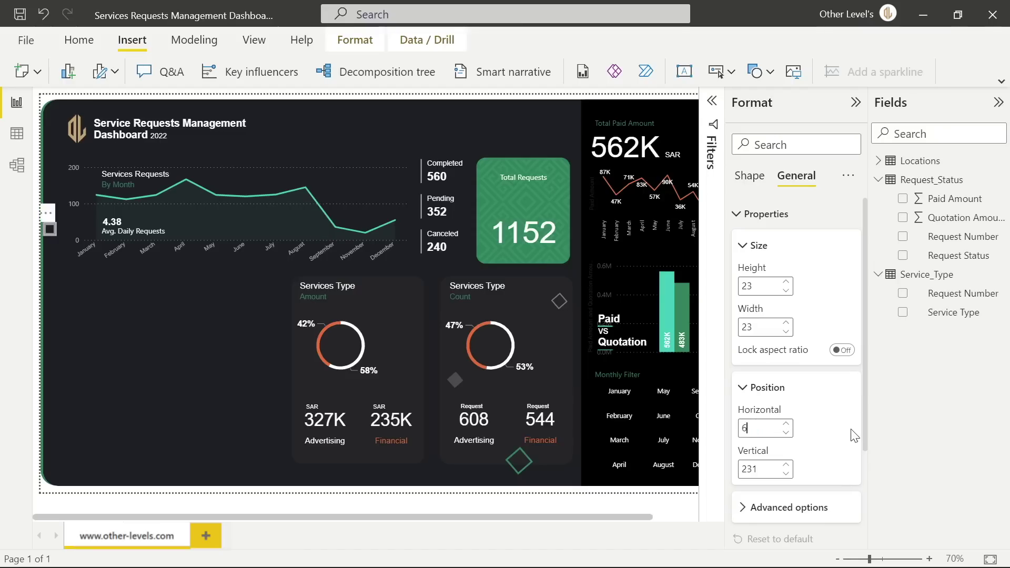
pyautogui.write('43')
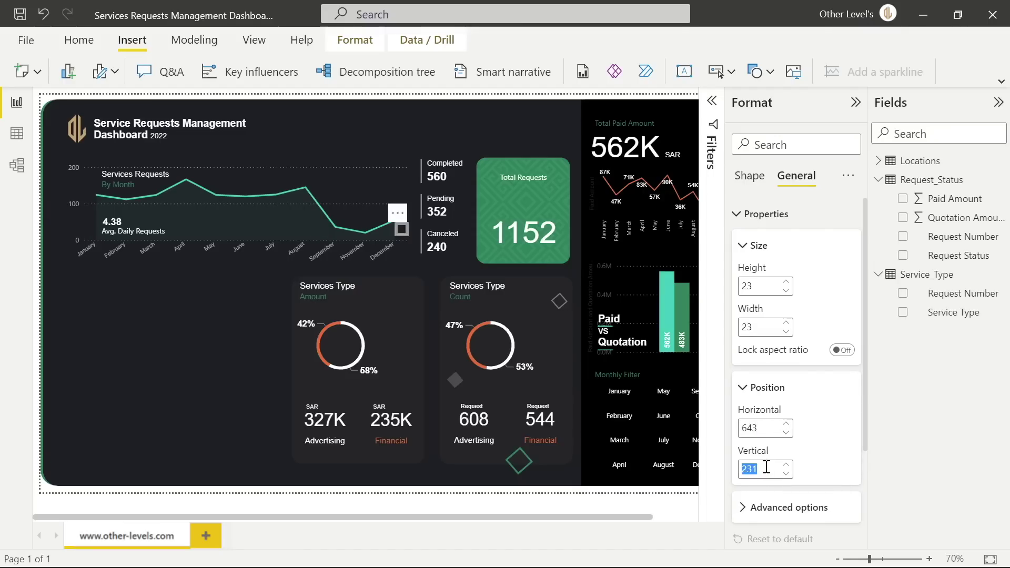
pyautogui.write('383')
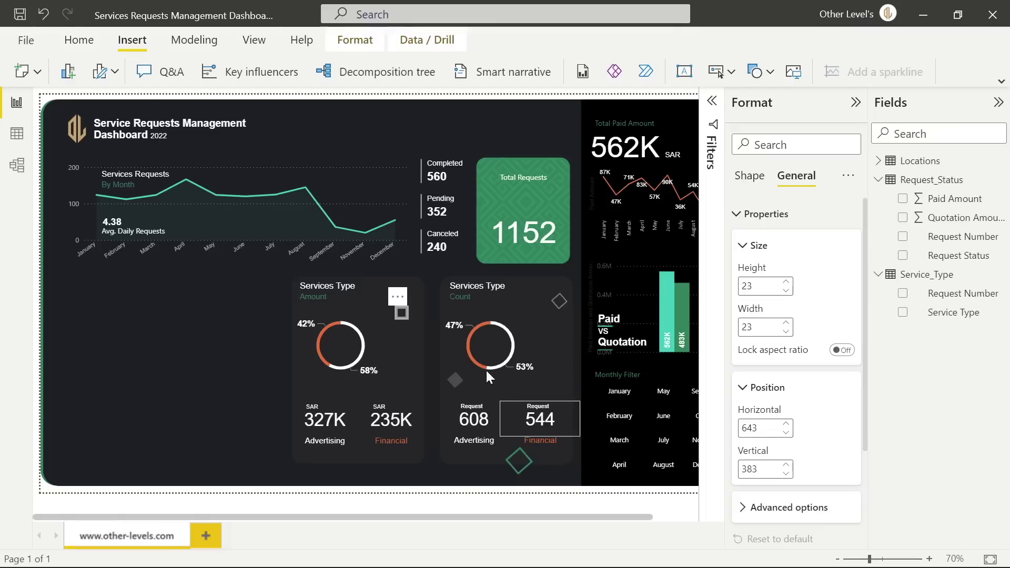
# Place a copy of the purple circle on the Amount card's left edge and resize it to 40 by 40
pyautogui.moveTo(402, 312); pyautogui.dragTo(292, 362)
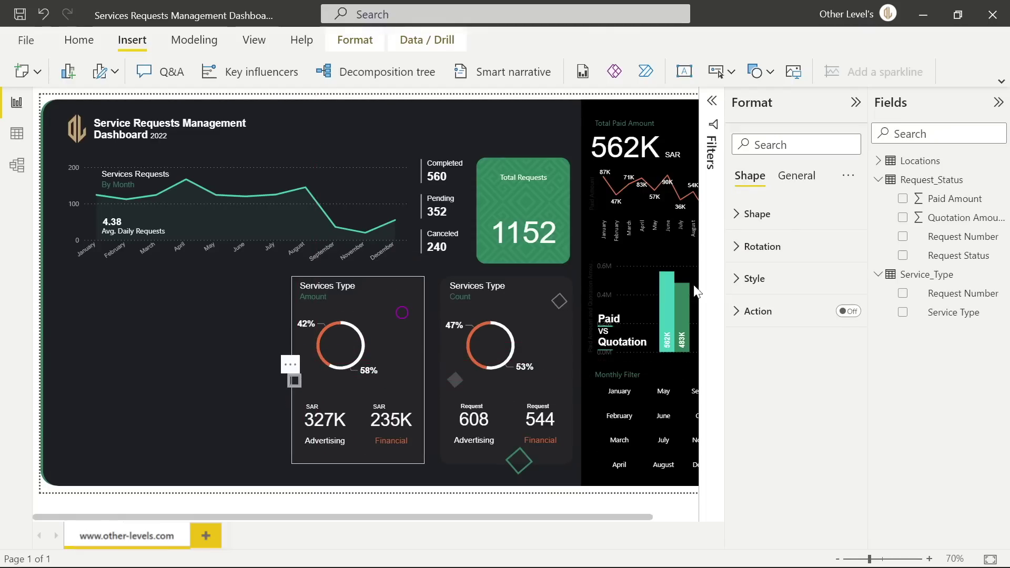
pyautogui.click(797, 176)
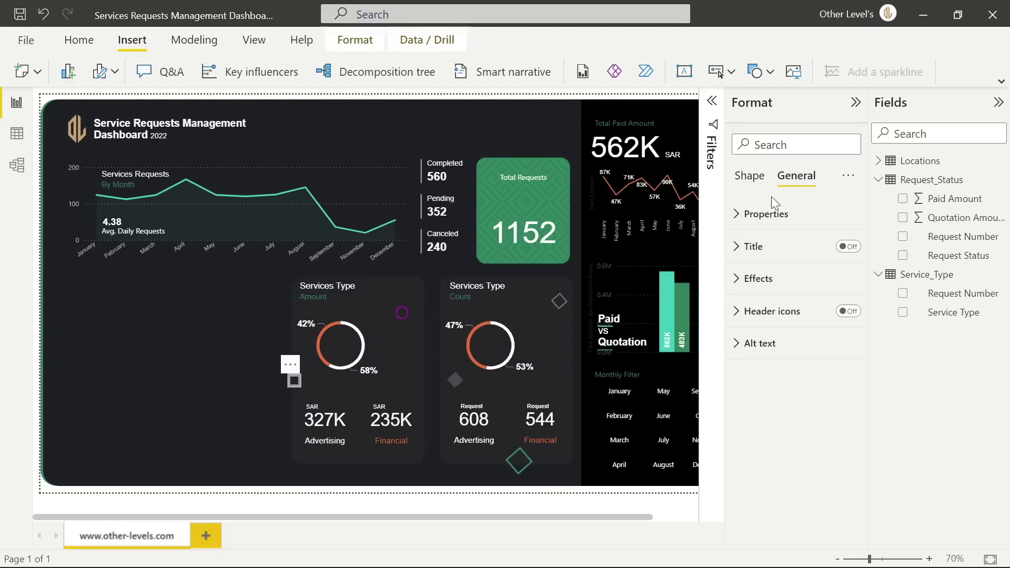
pyautogui.click(765, 213)
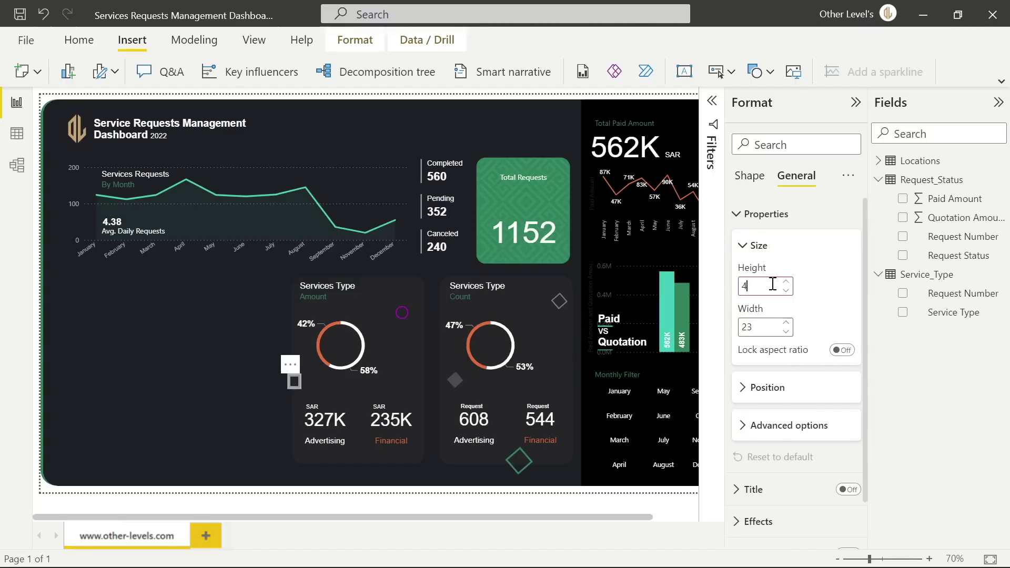
pyautogui.click(769, 324)
pyautogui.write('40')
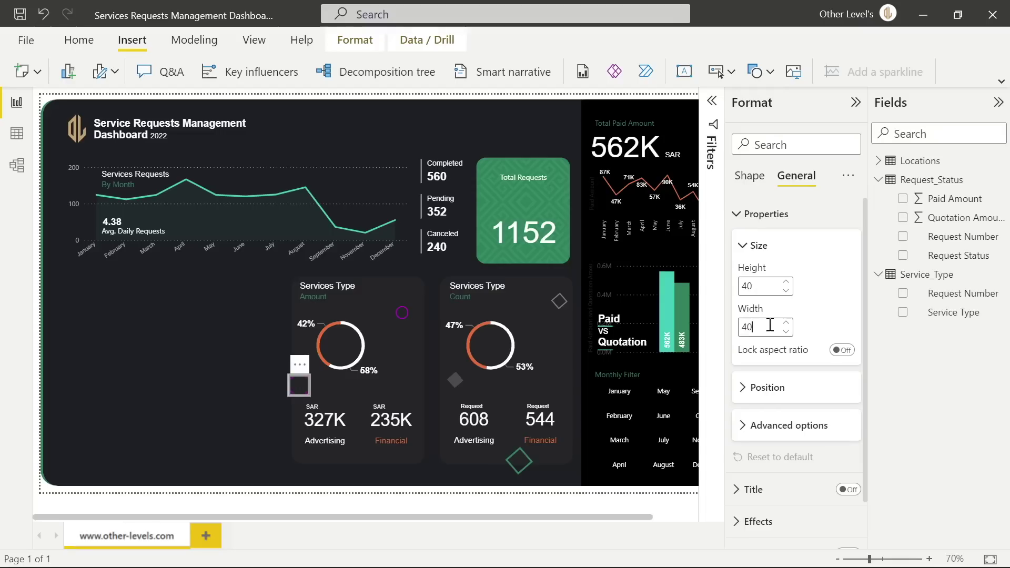
# Adjust the copied circle's position to horizontal 440 and vertical 512
pyautogui.click(782, 395)
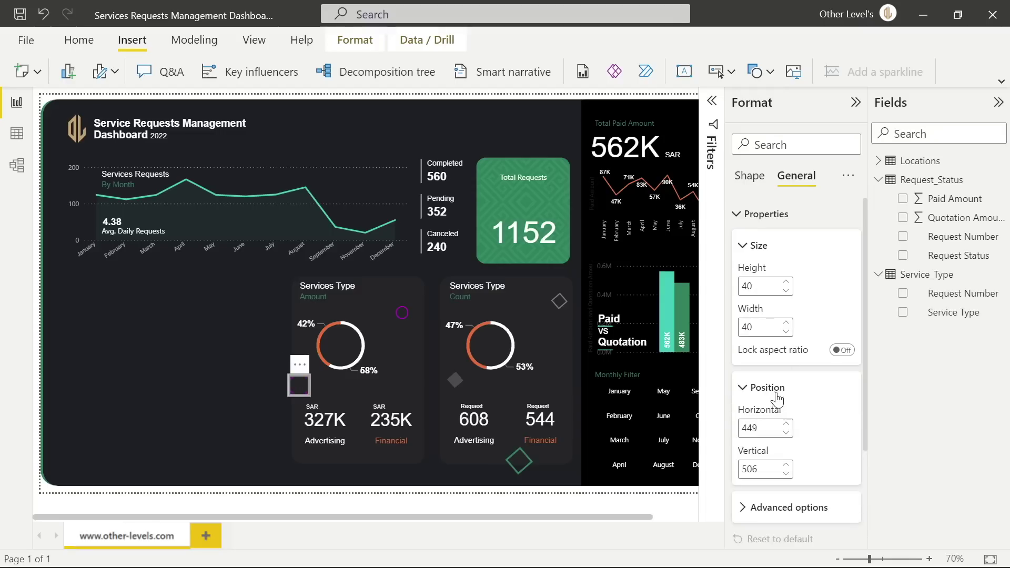
pyautogui.click(785, 433)
pyautogui.click(785, 433)
pyautogui.click(785, 432)
pyautogui.click(786, 432)
pyautogui.click(785, 432)
pyautogui.click(786, 432)
pyautogui.click(785, 432)
pyautogui.click(786, 466)
pyautogui.click(786, 466)
pyautogui.click(786, 466)
pyautogui.click(785, 465)
pyautogui.click(786, 466)
pyautogui.click(786, 466)
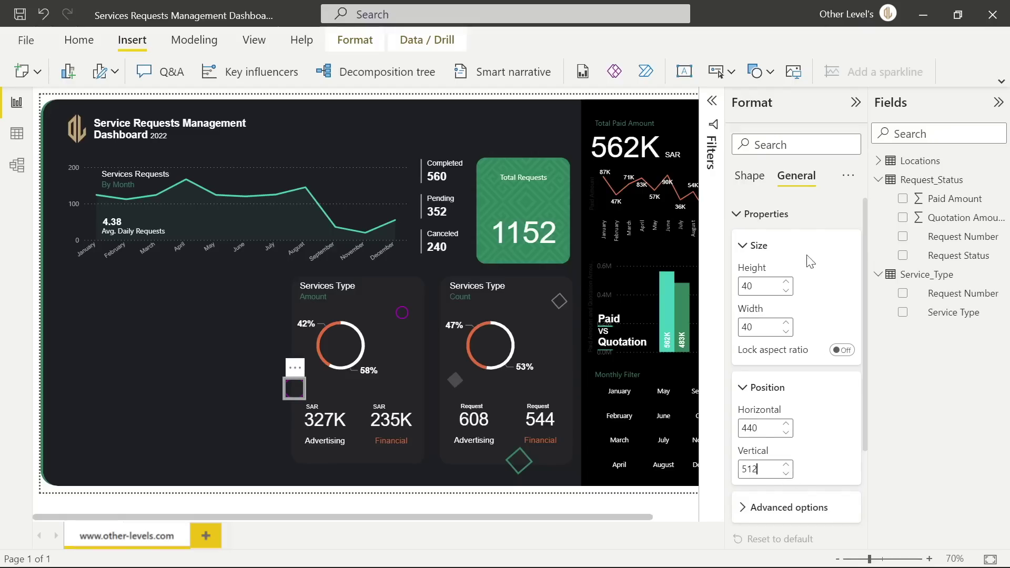
# Change the 40 by 40 circle's border to color #B3B3B3 with a 3 px width
pyautogui.click(749, 176)
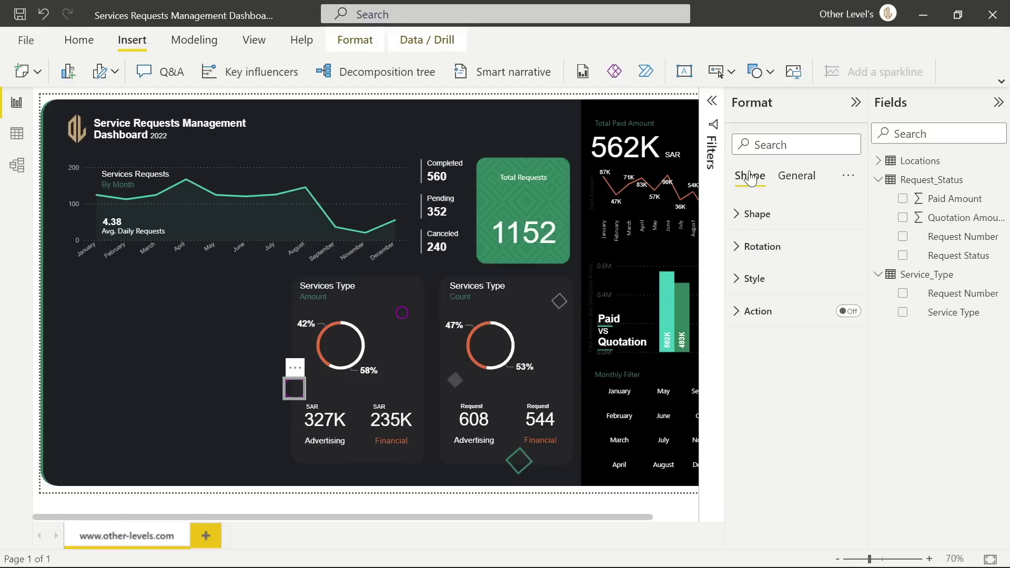
pyautogui.click(773, 284)
pyautogui.click(776, 440)
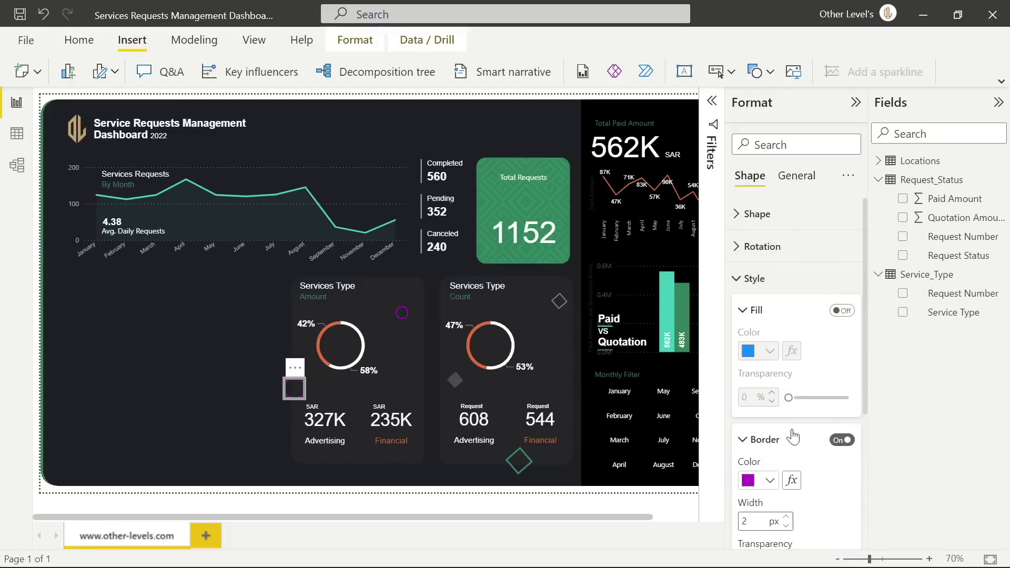
pyautogui.scroll(-2, 785, 421)
pyautogui.click(777, 374)
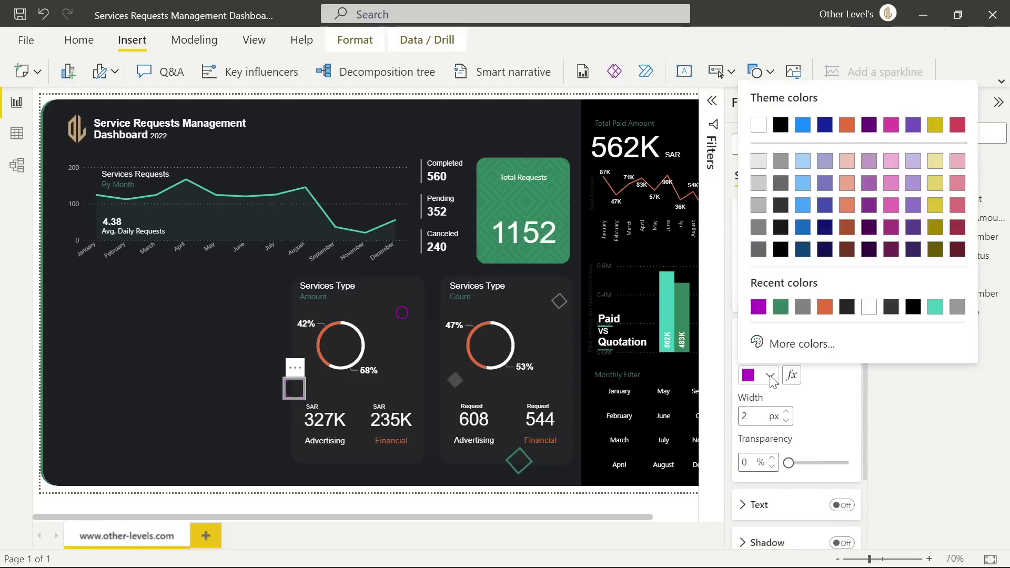
pyautogui.click(794, 345)
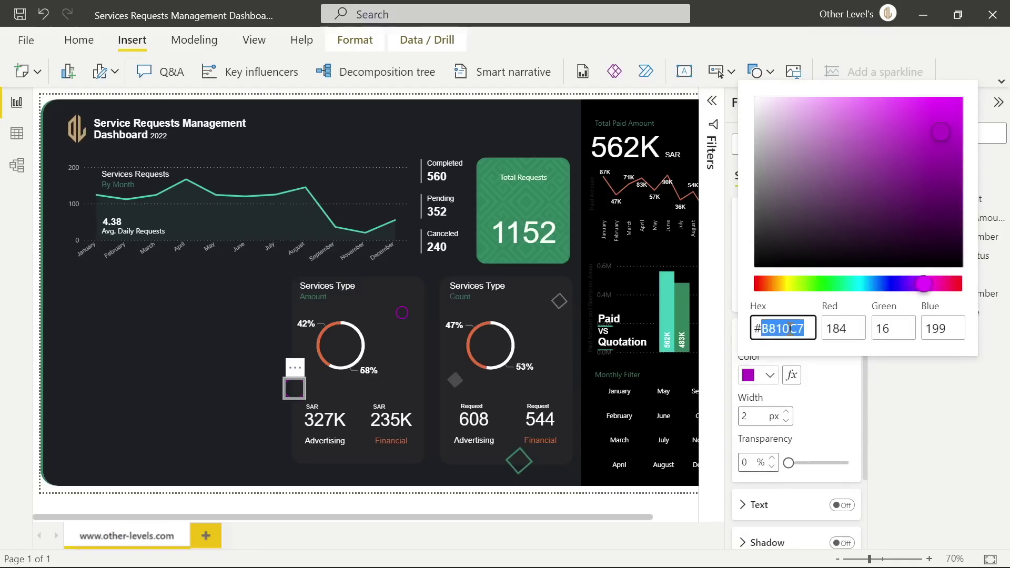
pyautogui.write('B3B3B')
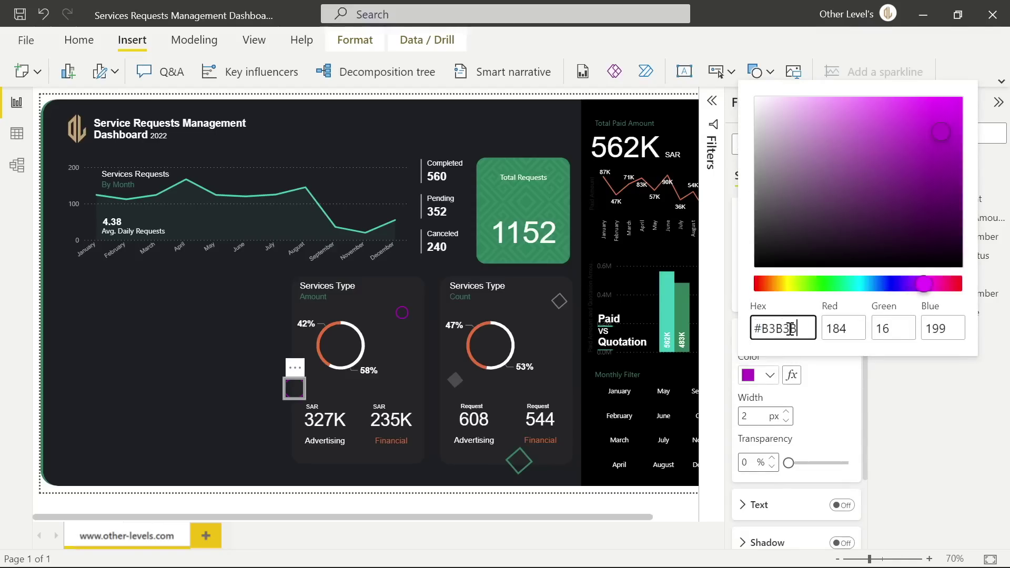
pyautogui.write('3')
pyautogui.click(789, 417)
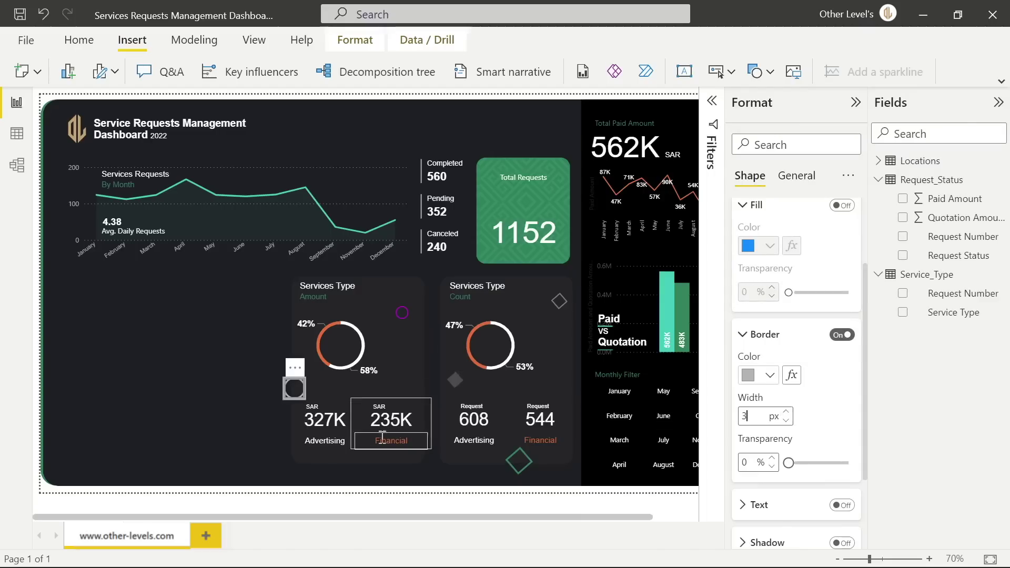
# Place a copy of the gray circle on the Amount card's lower edge and resize it to 50 by 50
pyautogui.moveTo(296, 370); pyautogui.dragTo(380, 440)
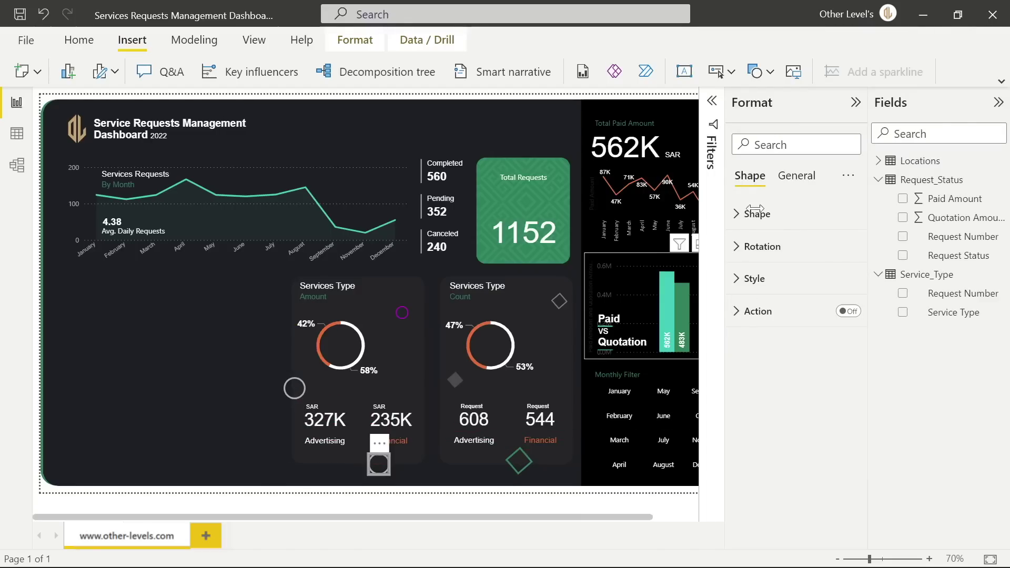
pyautogui.click(797, 177)
pyautogui.click(765, 213)
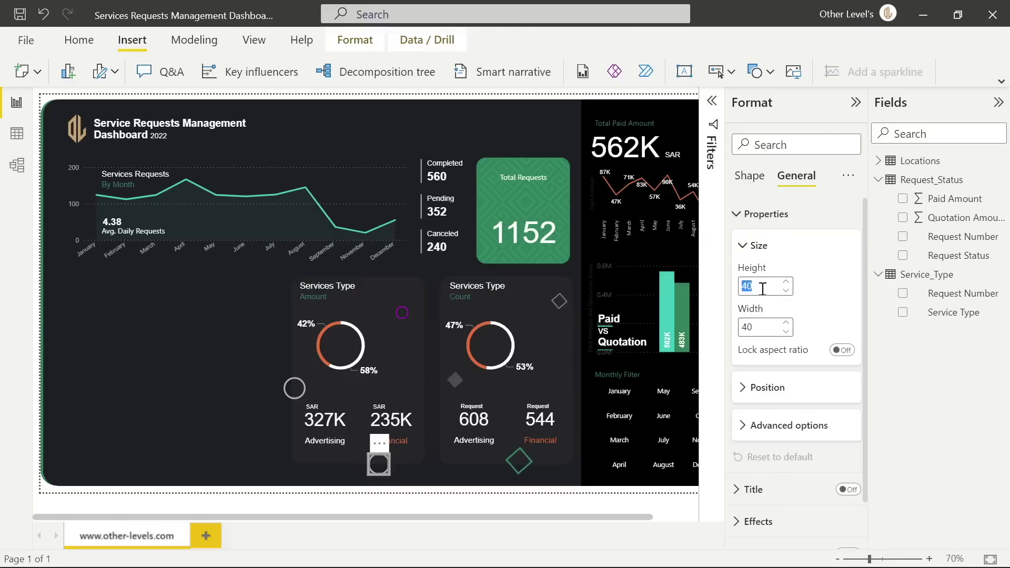
pyautogui.write('50')
pyautogui.click(764, 324)
pyautogui.write('5')
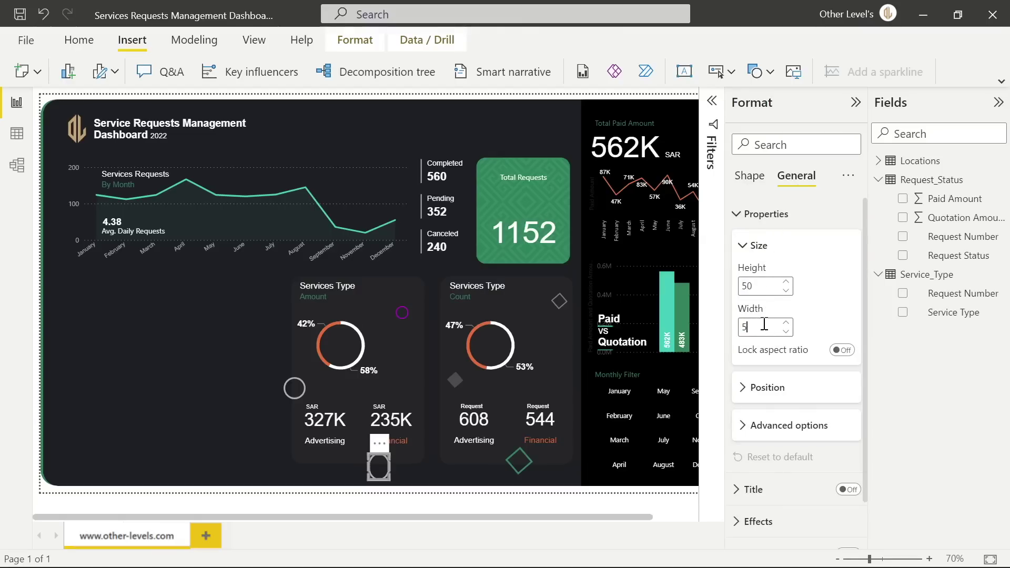
pyautogui.write('0')
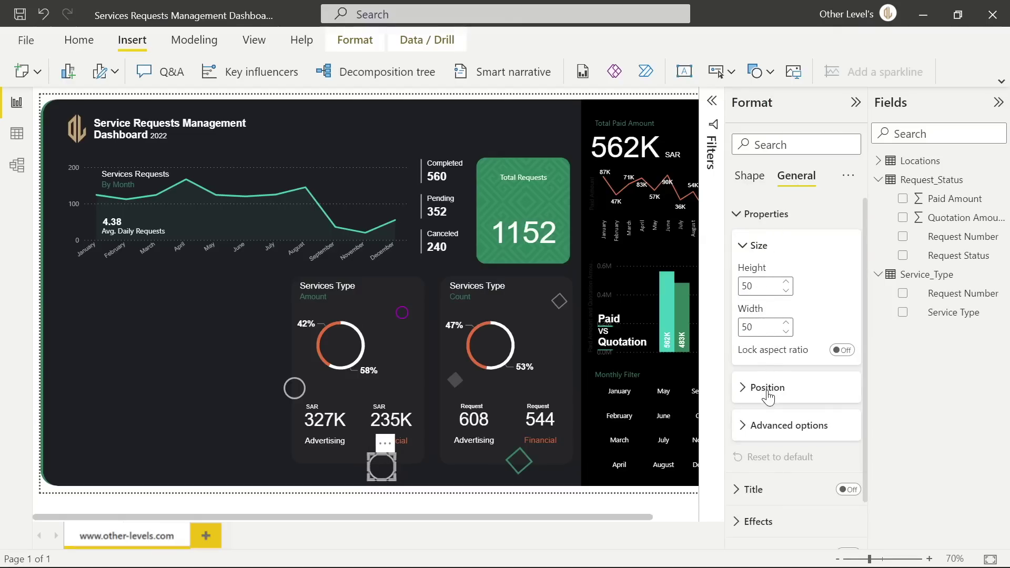
# Set the 50 by 50 circle's horizontal position to 581 and nudge it slightly upward on the Amount card's lower edge
pyautogui.click(767, 394)
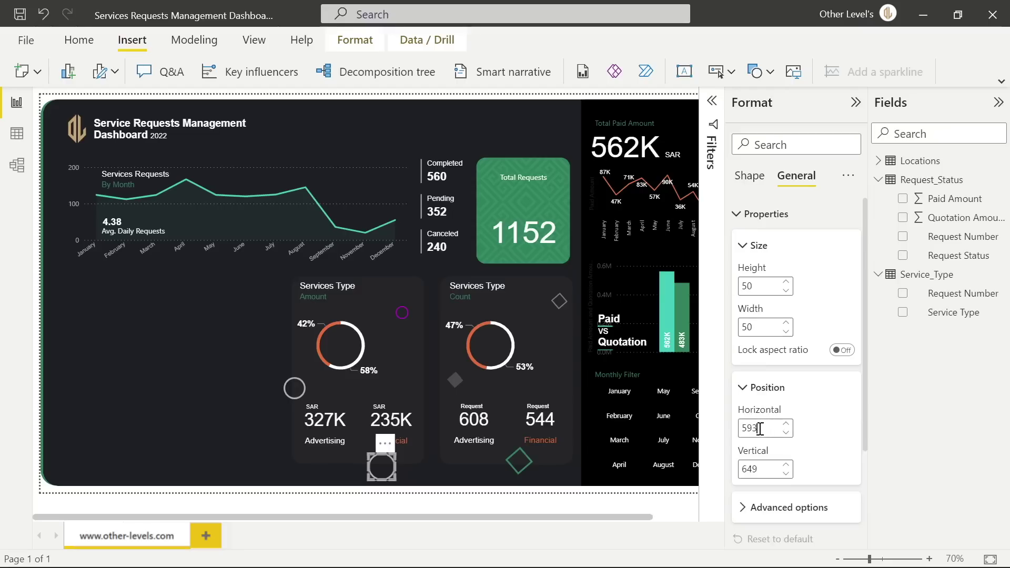
pyautogui.write('581')
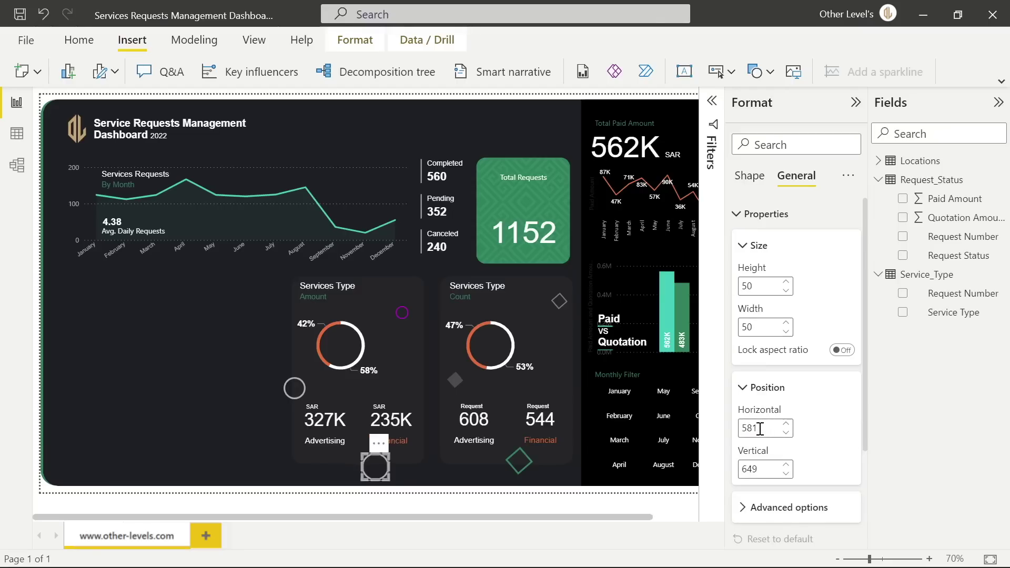
pyautogui.click(785, 473)
pyautogui.click(786, 473)
pyautogui.click(785, 472)
# Fill the 50 by 50 circle with the recent light gray at 47% transparency and turn off its border
pyautogui.scroll(-3, 773, 316)
pyautogui.click(753, 178)
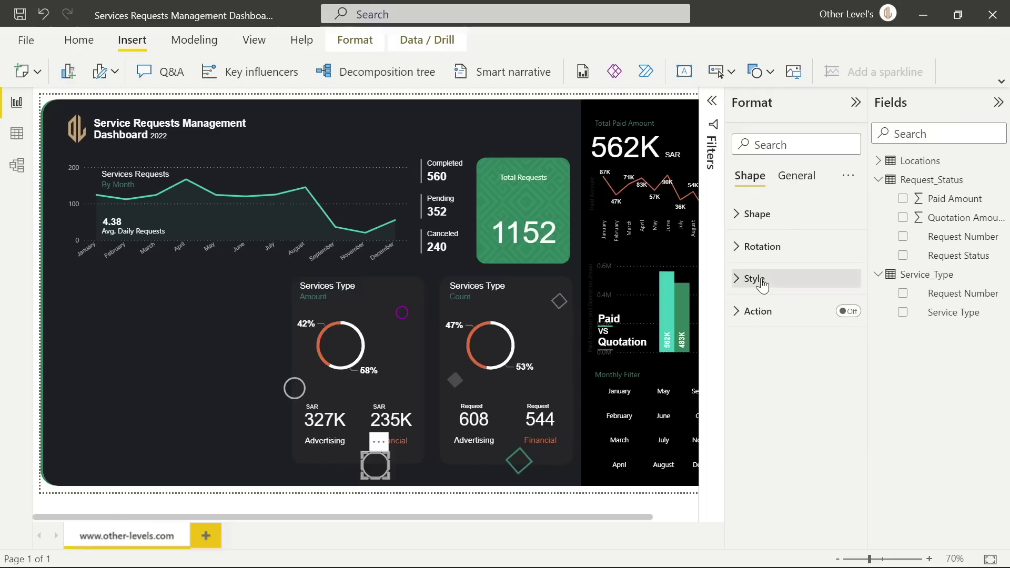
pyautogui.click(761, 280)
pyautogui.click(841, 311)
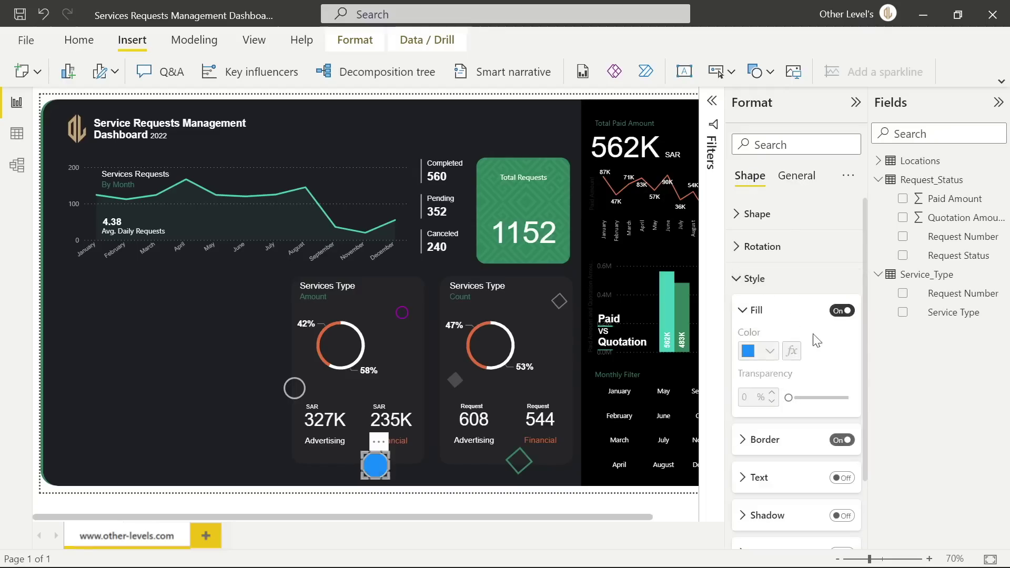
pyautogui.click(769, 351)
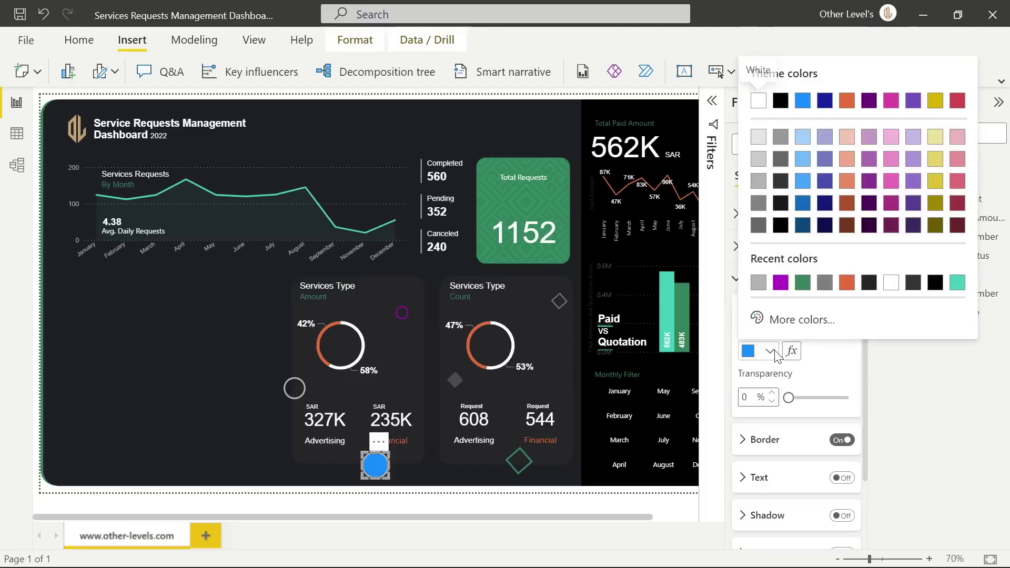
pyautogui.click(758, 283)
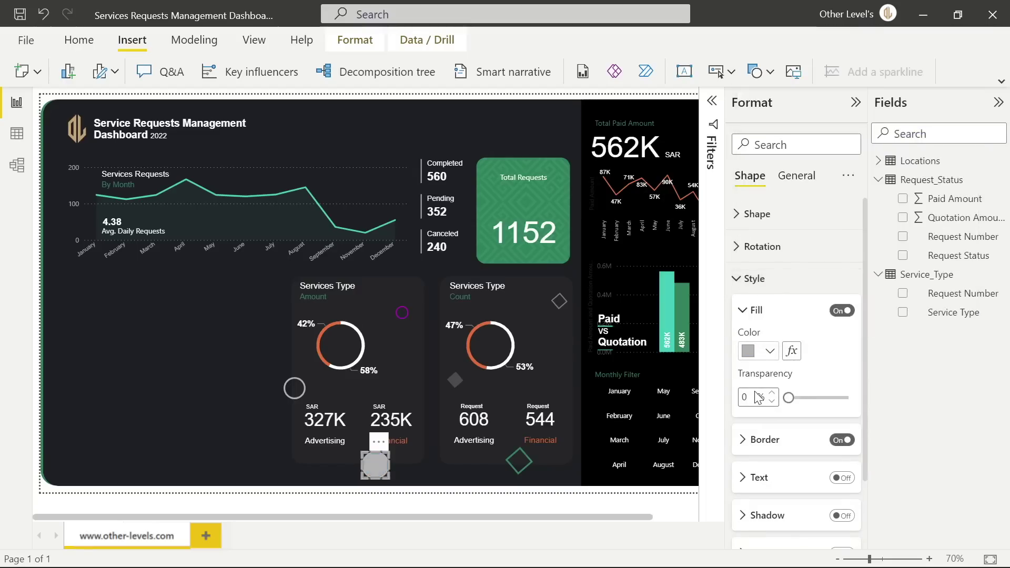
pyautogui.write('47')
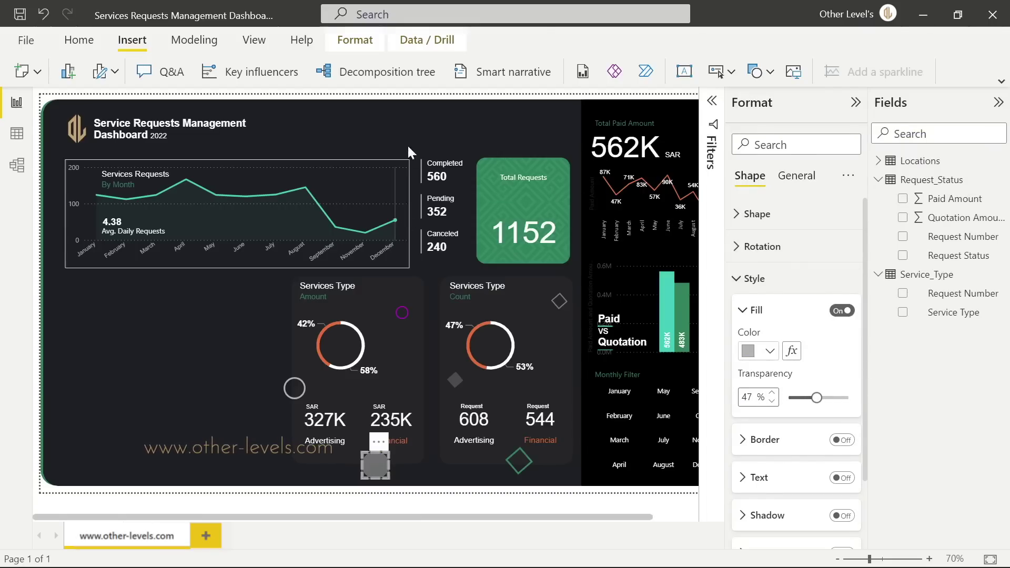
# Duplicate the dark background shape and shrink the copy to a strip covering the circle and diamond below the cards' lower edges
pyautogui.click(384, 111)
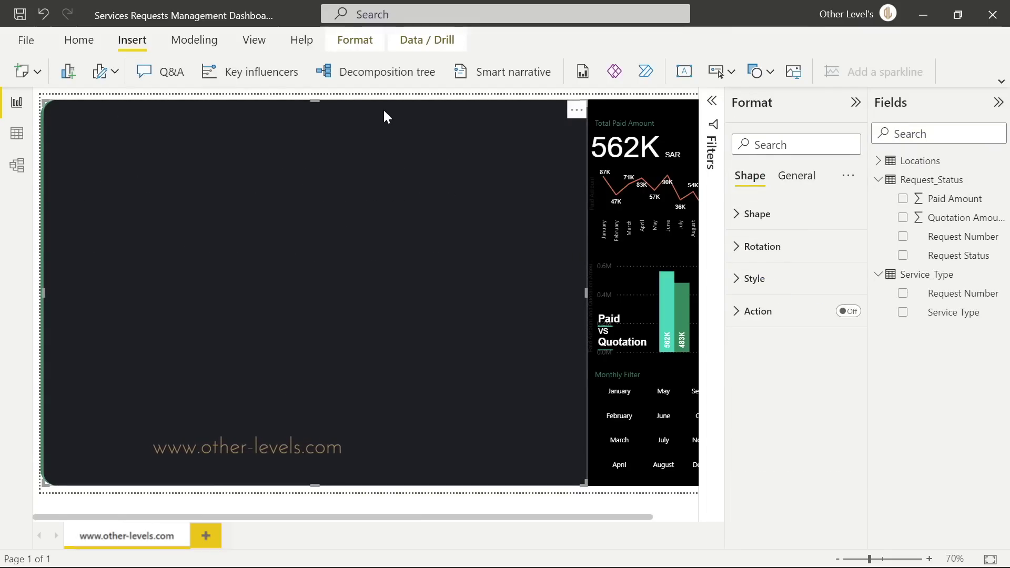
pyautogui.moveTo(315, 102); pyautogui.dragTo(227, 416)
pyautogui.moveTo(48, 460); pyautogui.dragTo(341, 463)
pyautogui.moveTo(466, 490); pyautogui.dragTo(466, 461)
pyautogui.moveTo(466, 418); pyautogui.dragTo(480, 472)
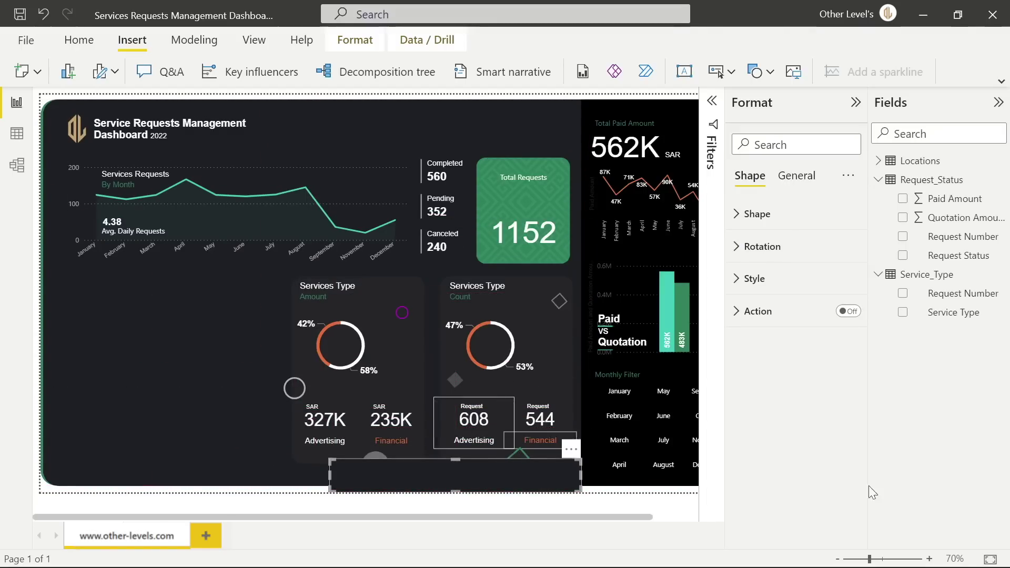
# Trim the strip's height and both ends so it only masks the circle and diamond parts below the cards
pyautogui.click(929, 559)
pyautogui.scroll(-1, 607, 431)
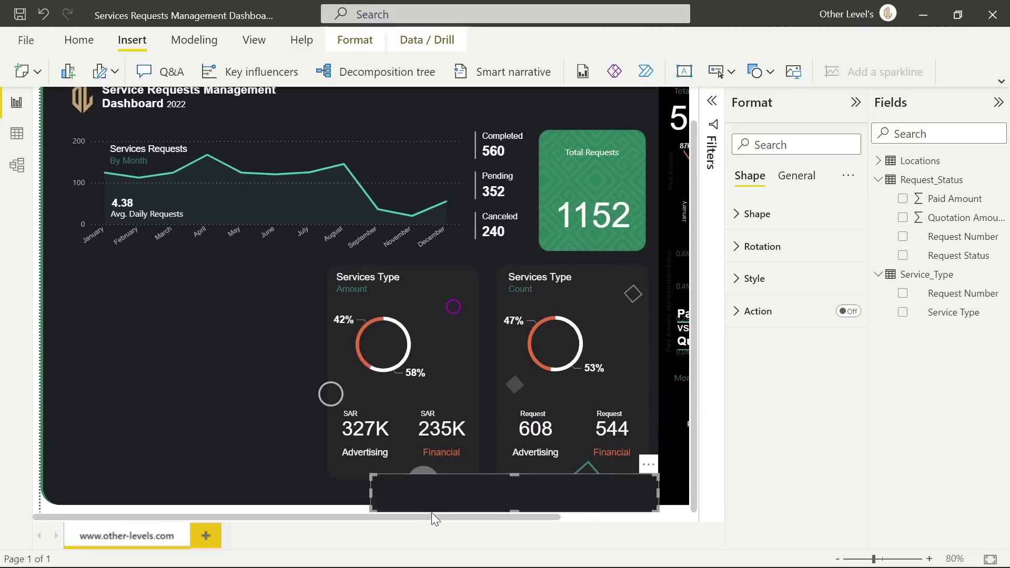
pyautogui.moveTo(431, 517); pyautogui.dragTo(507, 519)
pyautogui.moveTo(421, 475); pyautogui.dragTo(429, 497)
pyautogui.moveTo(278, 487); pyautogui.dragTo(306, 486)
pyautogui.moveTo(564, 488); pyautogui.dragTo(523, 488)
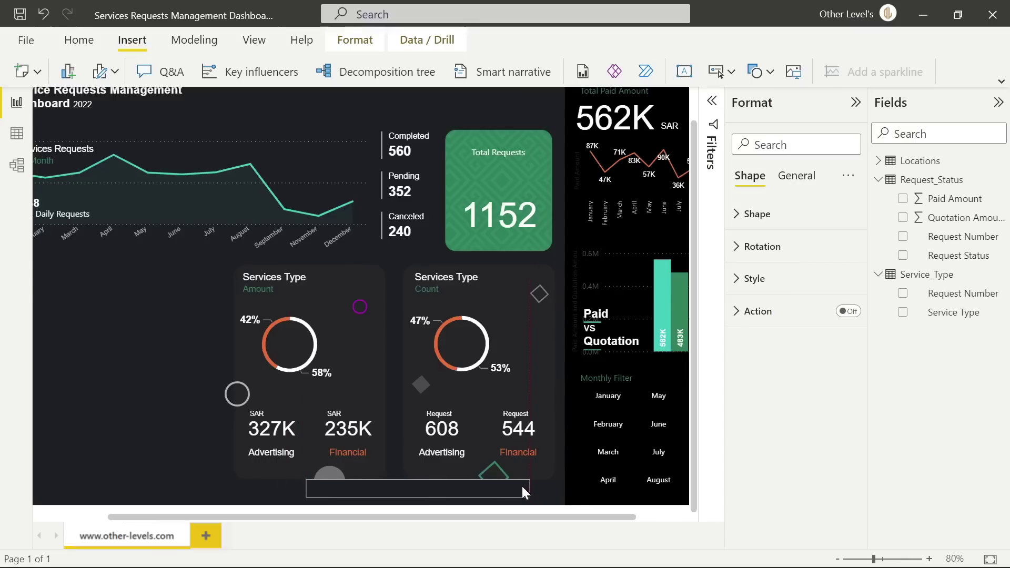
# Place a copy of the masking strip over the outer half of the Amount card's left-edge circle, resized to a narrow vertical block
pyautogui.moveTo(432, 483); pyautogui.dragTo(215, 356)
pyautogui.moveTo(89, 369); pyautogui.dragTo(280, 414)
pyautogui.moveTo(287, 372); pyautogui.dragTo(225, 377)
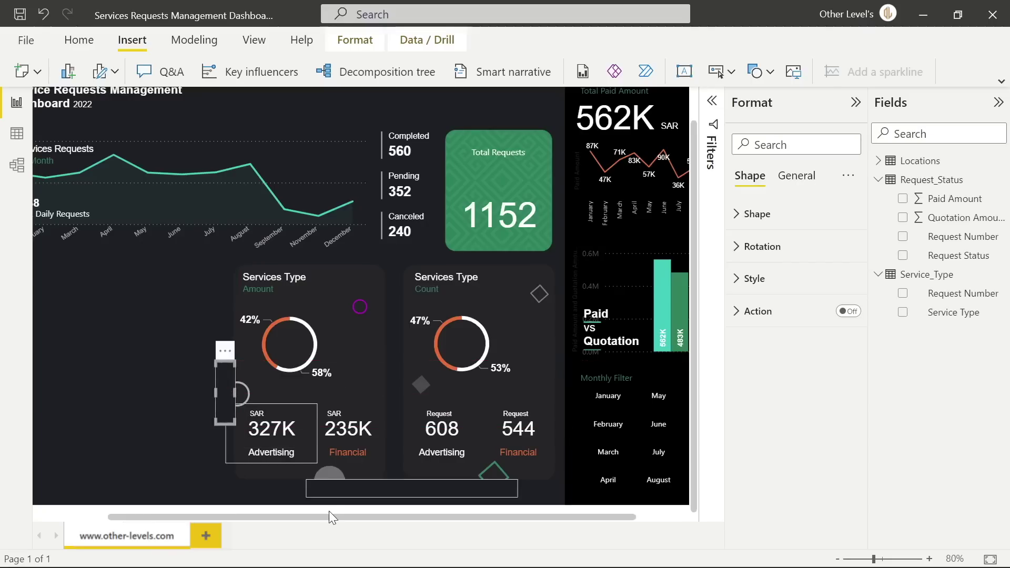
pyautogui.click(837, 558)
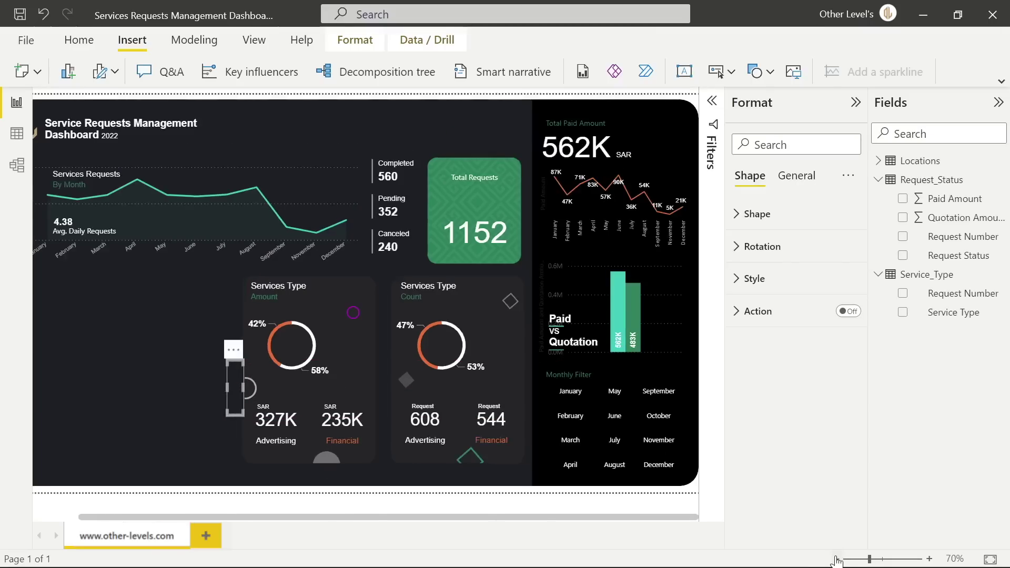
# Insert a filled map visual and place it in the empty area below the Services Requests line chart
pyautogui.click(576, 273)
pyautogui.click(765, 252)
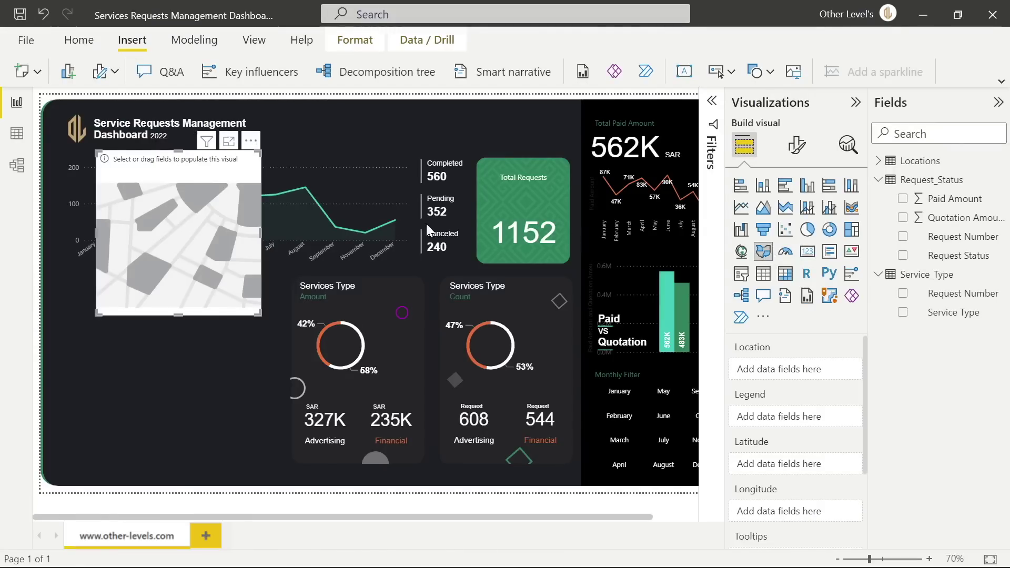
pyautogui.moveTo(252, 157); pyautogui.dragTo(237, 288)
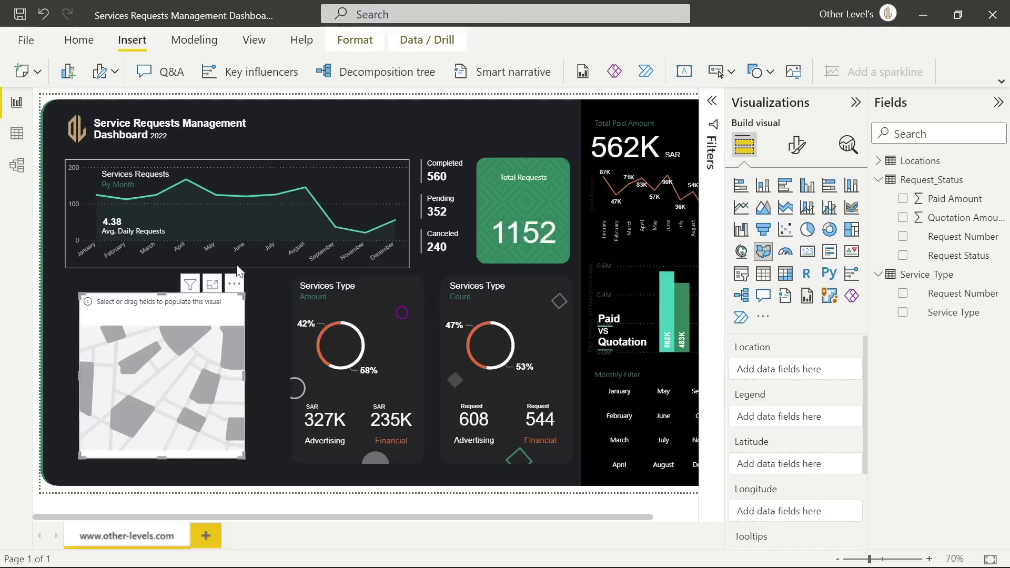
# Assign City Name to the map's location, Paid Amount to its legend, Lat to latitude and Lon to longitude
pyautogui.click(879, 162)
pyautogui.moveTo(941, 199); pyautogui.dragTo(829, 374)
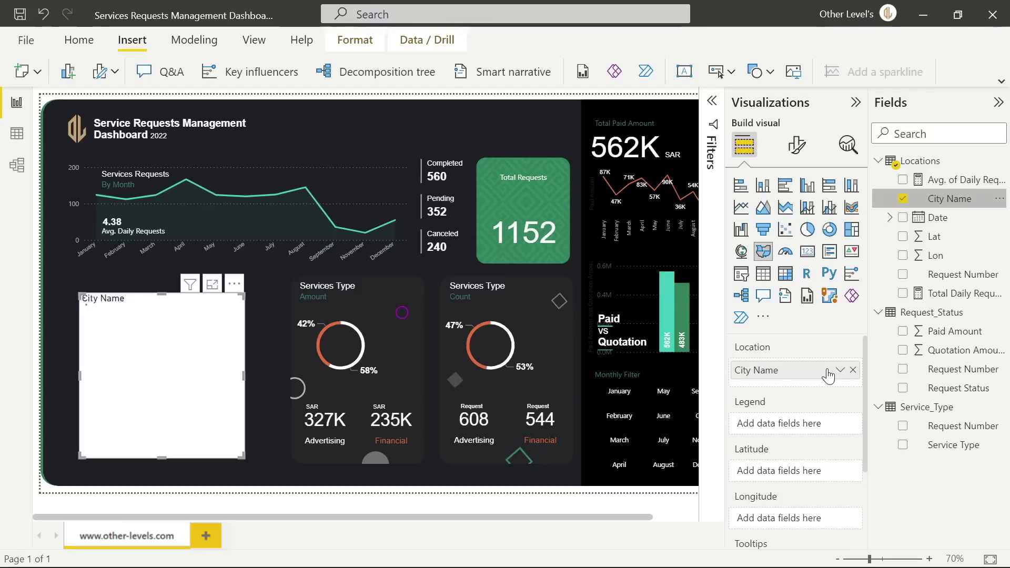
pyautogui.moveTo(955, 331); pyautogui.dragTo(814, 424)
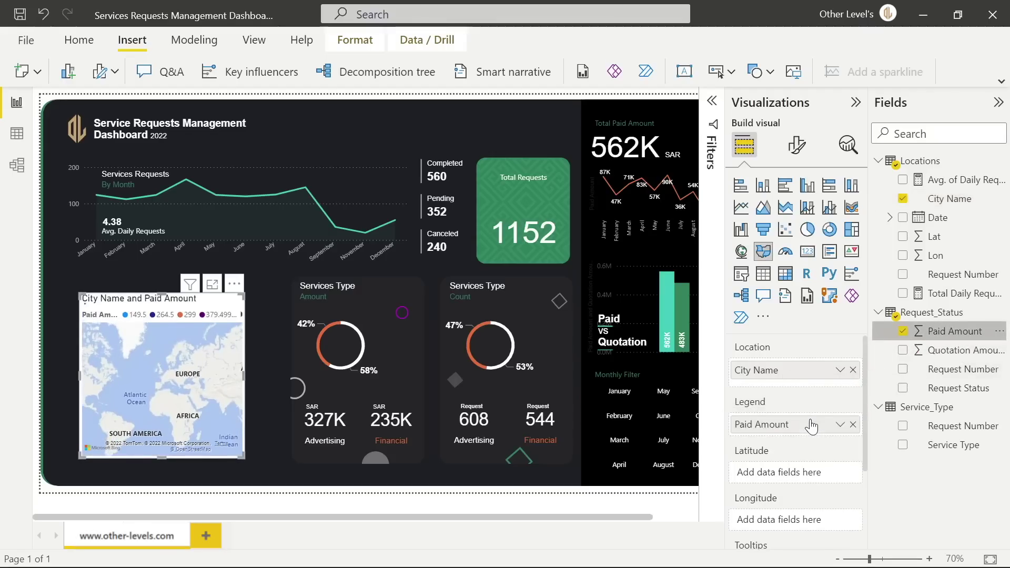
pyautogui.moveTo(939, 237); pyautogui.dragTo(793, 475)
pyautogui.moveTo(955, 261); pyautogui.dragTo(815, 525)
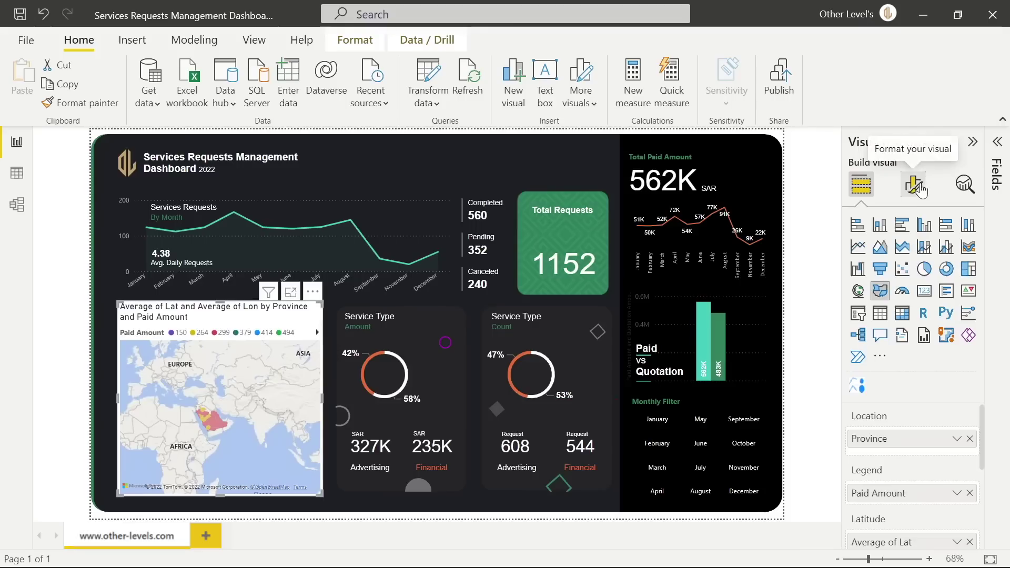
# Set the map style to Dark and turn off the map labels and legend
pyautogui.click(915, 186)
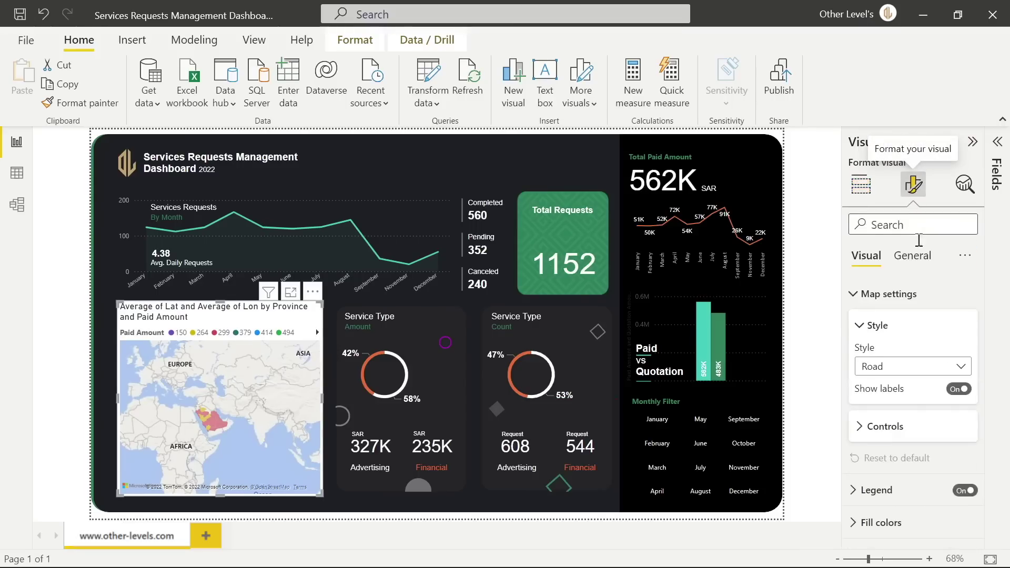
pyautogui.click(962, 366)
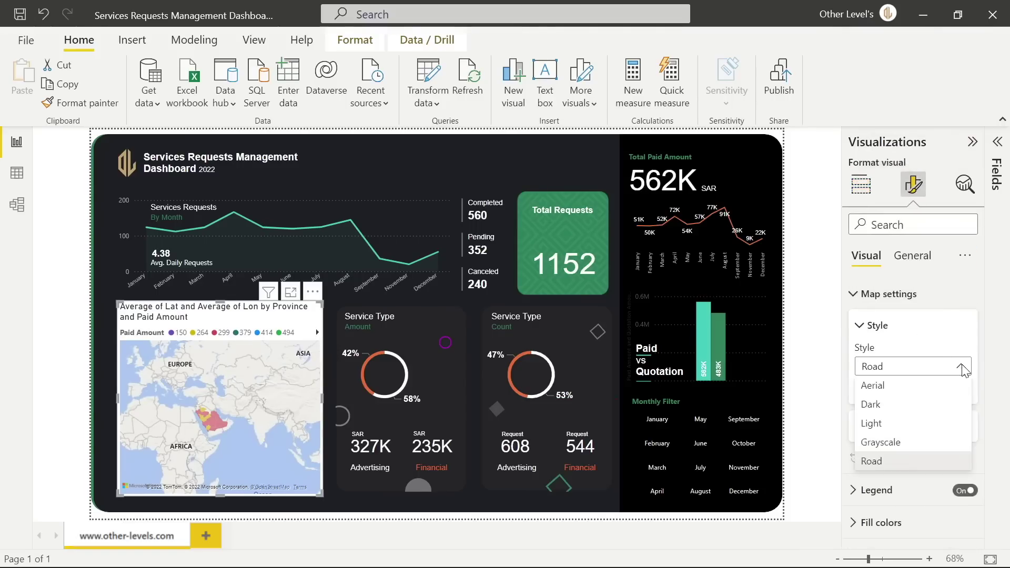
pyautogui.click(876, 415)
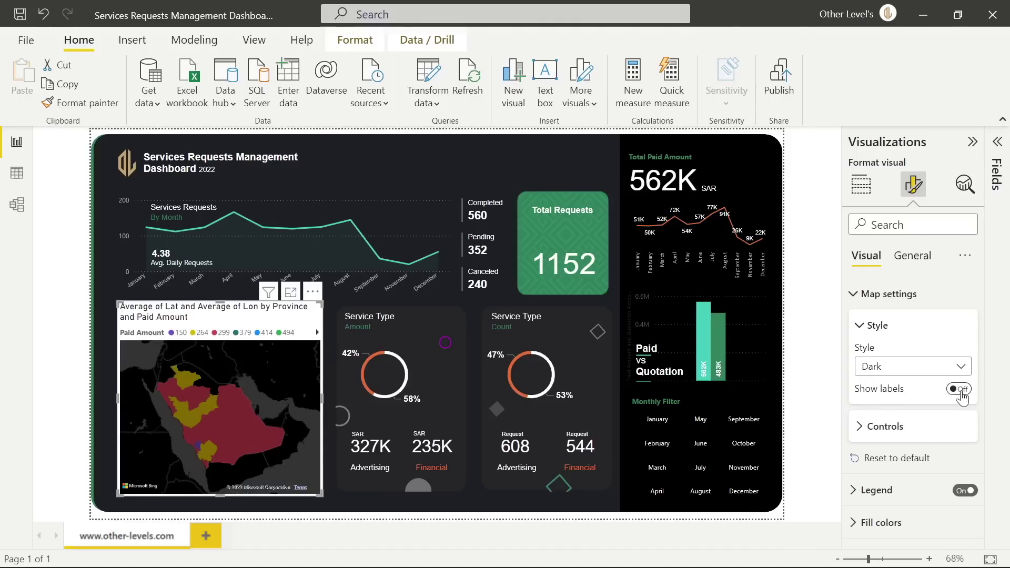
pyautogui.click(886, 434)
pyautogui.scroll(-3, 926, 424)
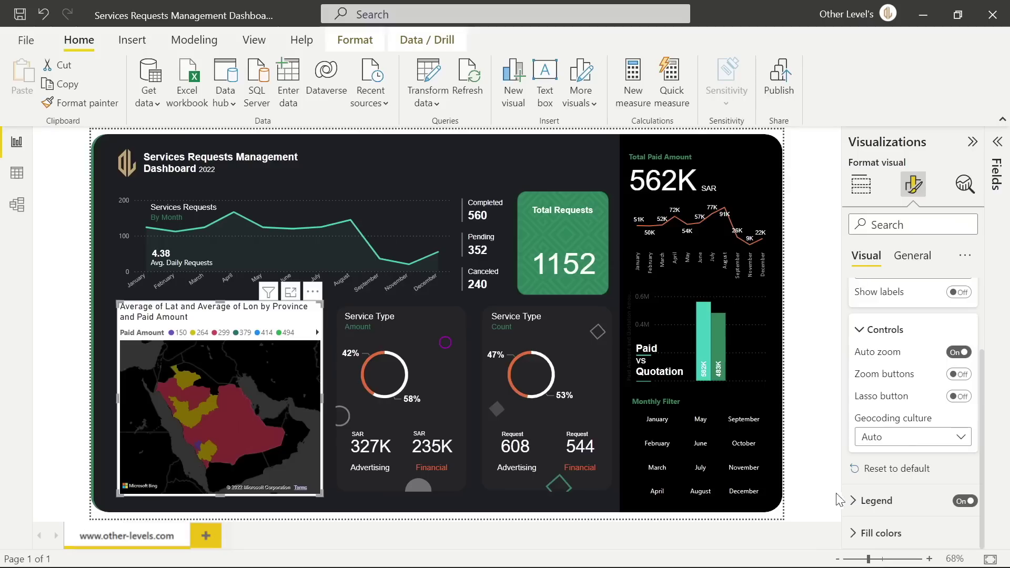
pyautogui.click(965, 500)
# Change the map fill colors to a lighter purple for the 264 category and dark purple for the 299 category
pyautogui.scroll(-5, 890, 435)
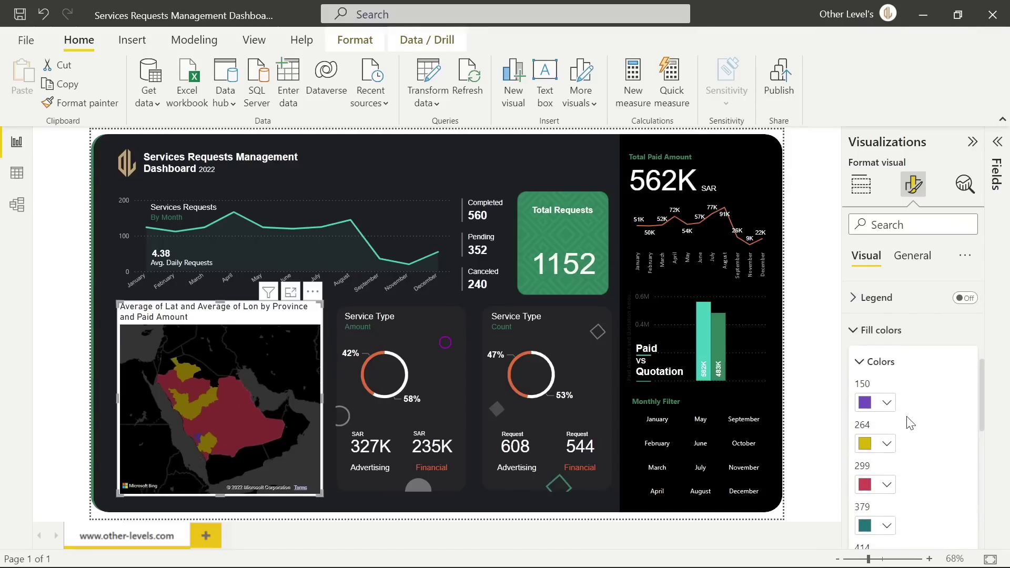
pyautogui.click(882, 405)
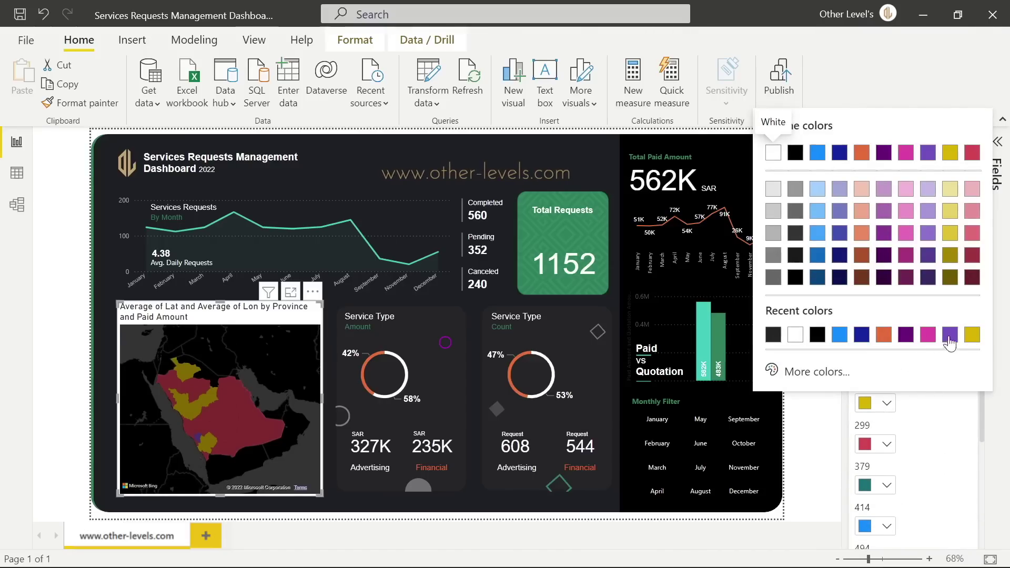
pyautogui.click(928, 244)
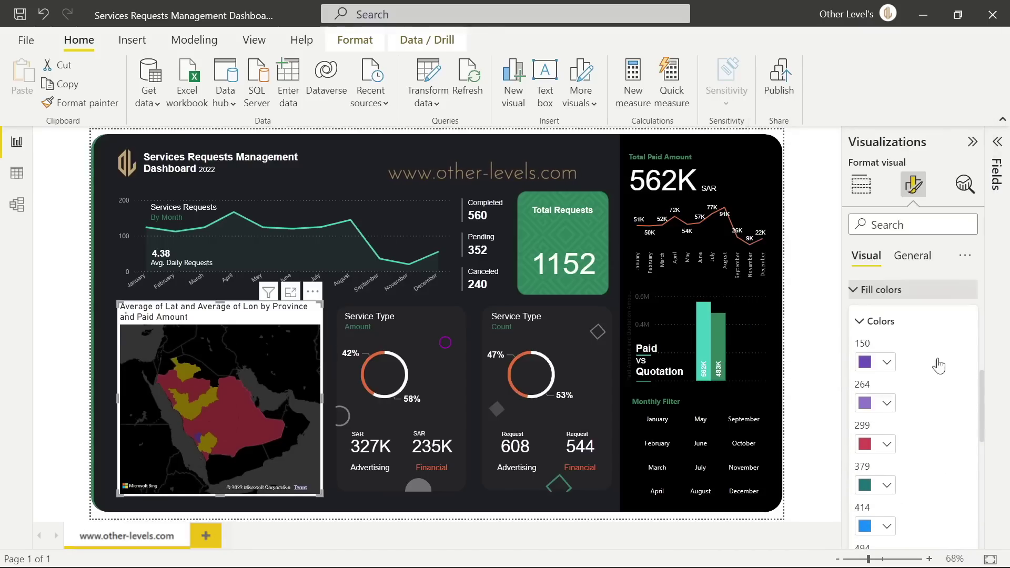
pyautogui.click(886, 444)
pyautogui.click(927, 296)
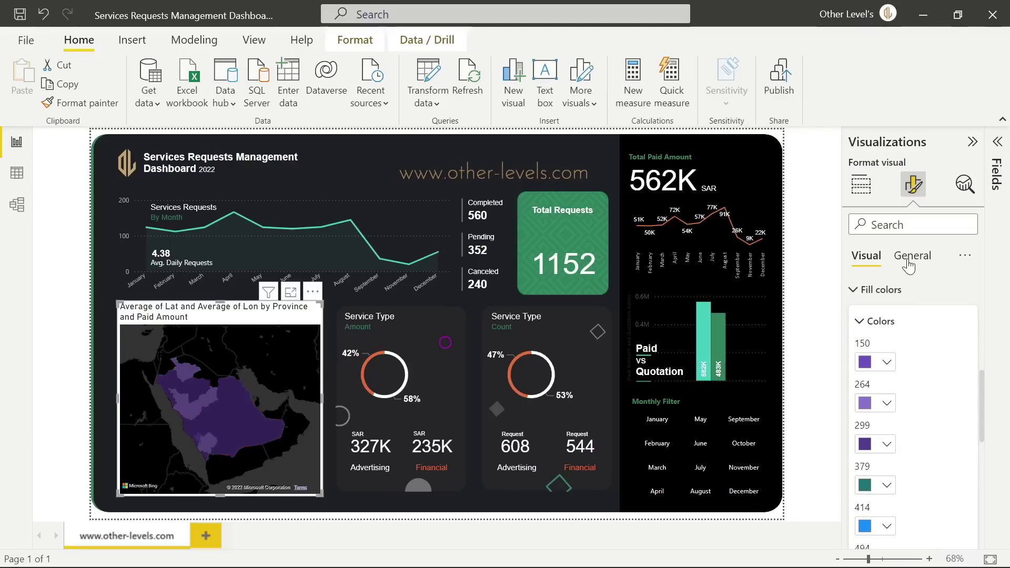
# Resize the map to a height of 386 and a width of 424
pyautogui.click(911, 255)
pyautogui.doubleClick(857, 362)
pyautogui.write('386')
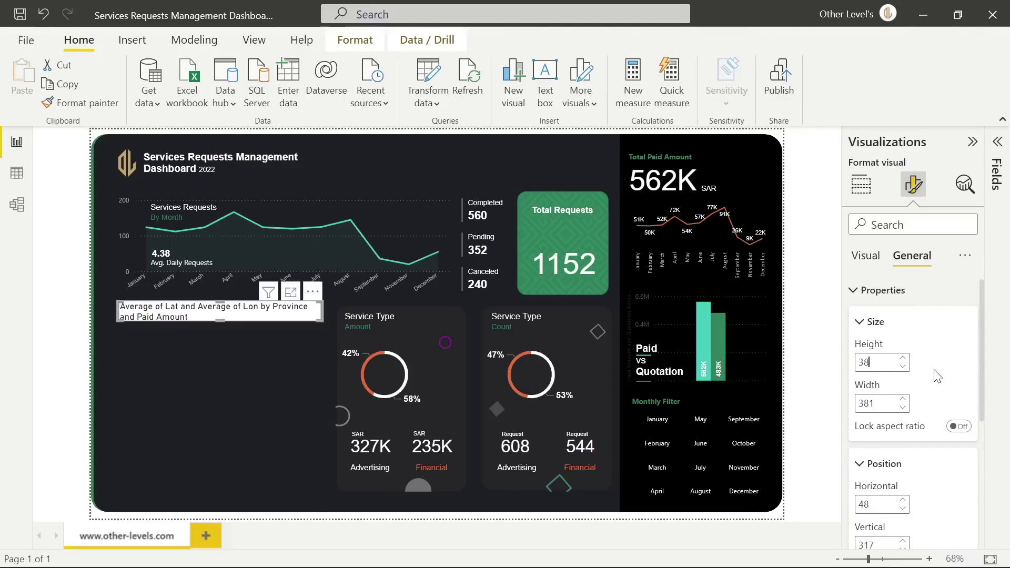
pyautogui.doubleClick(885, 404)
pyautogui.write('424')
pyautogui.press('Return')
# Position the map at horizontal 12 and vertical 311
pyautogui.scroll(-3, 926, 378)
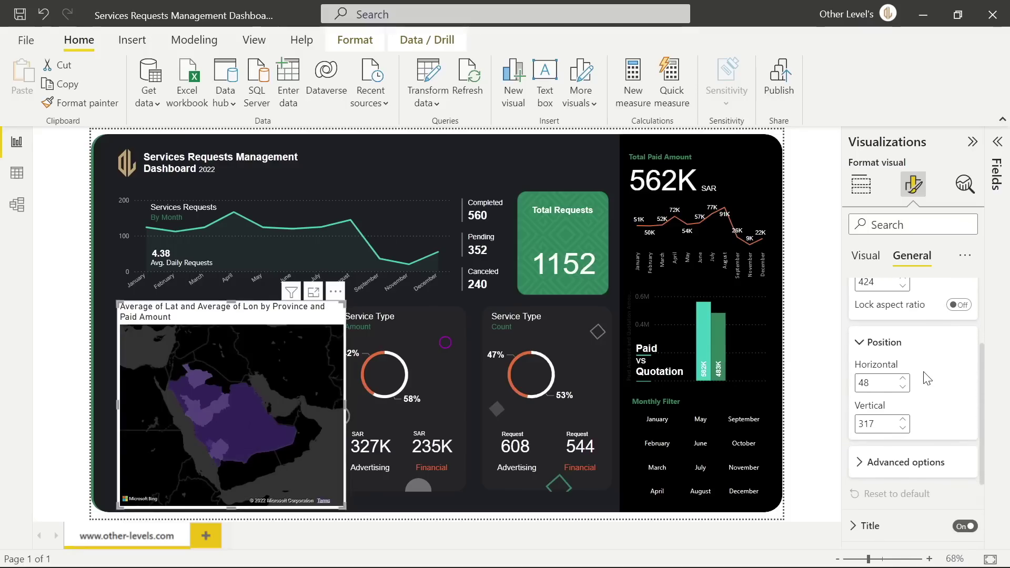
pyautogui.write('12')
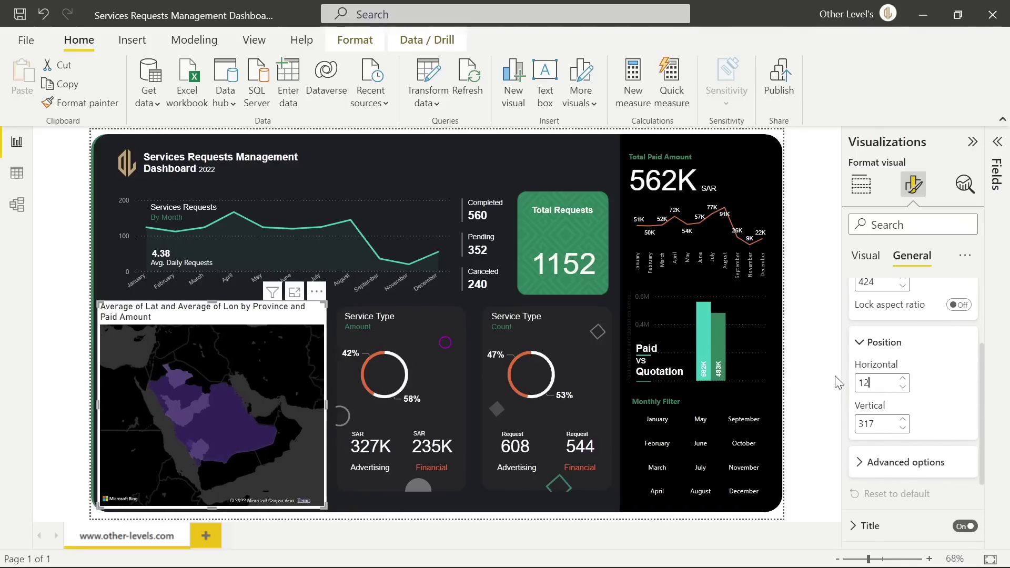
pyautogui.click(901, 429)
pyautogui.click(902, 429)
pyautogui.click(902, 428)
pyautogui.click(901, 429)
pyautogui.click(902, 428)
pyautogui.click(902, 429)
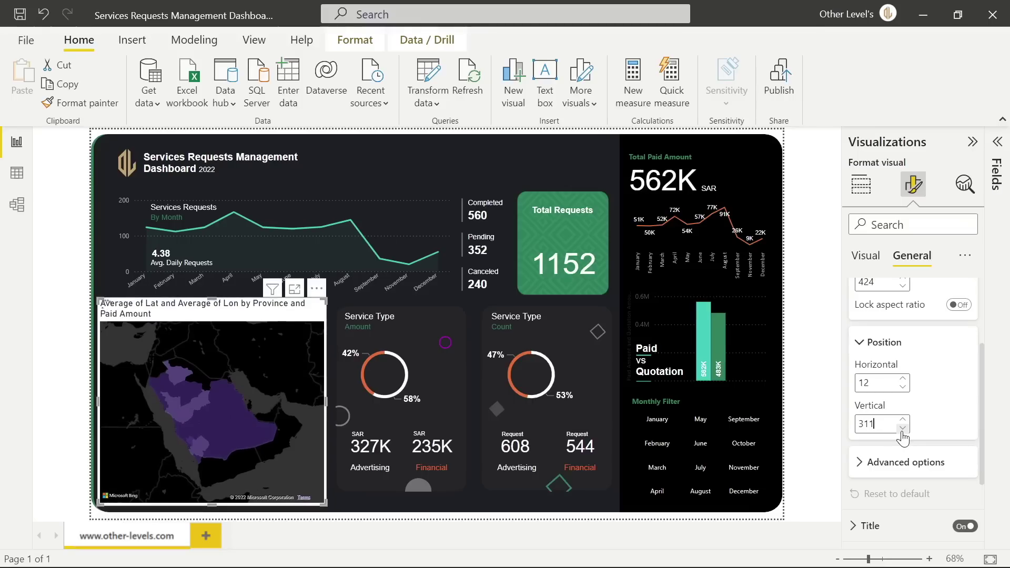
# Turn off the map's title and background
pyautogui.scroll(-2, 941, 400)
pyautogui.scroll(-1, 951, 389)
pyautogui.click(964, 404)
pyautogui.click(940, 437)
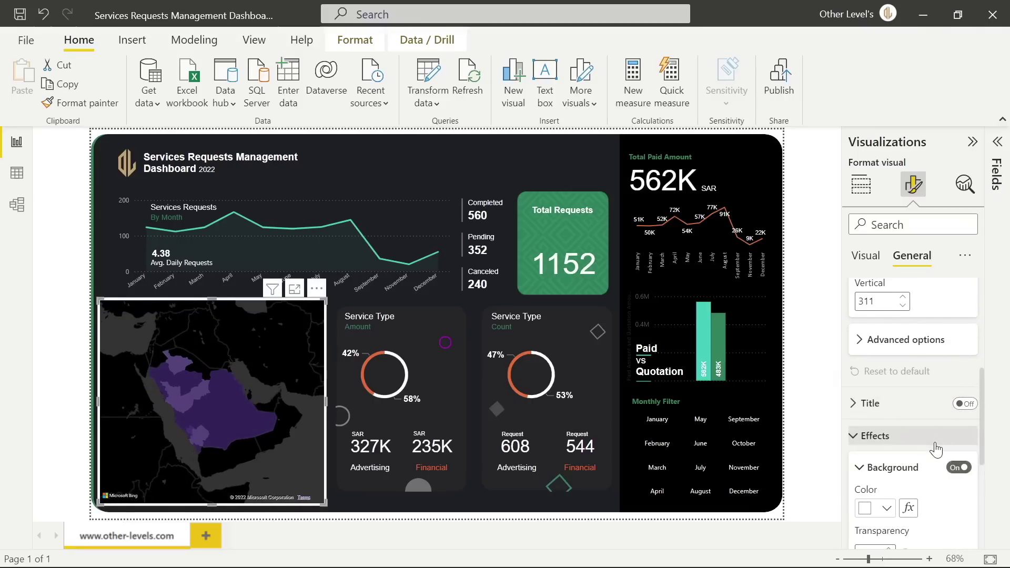
pyautogui.click(959, 468)
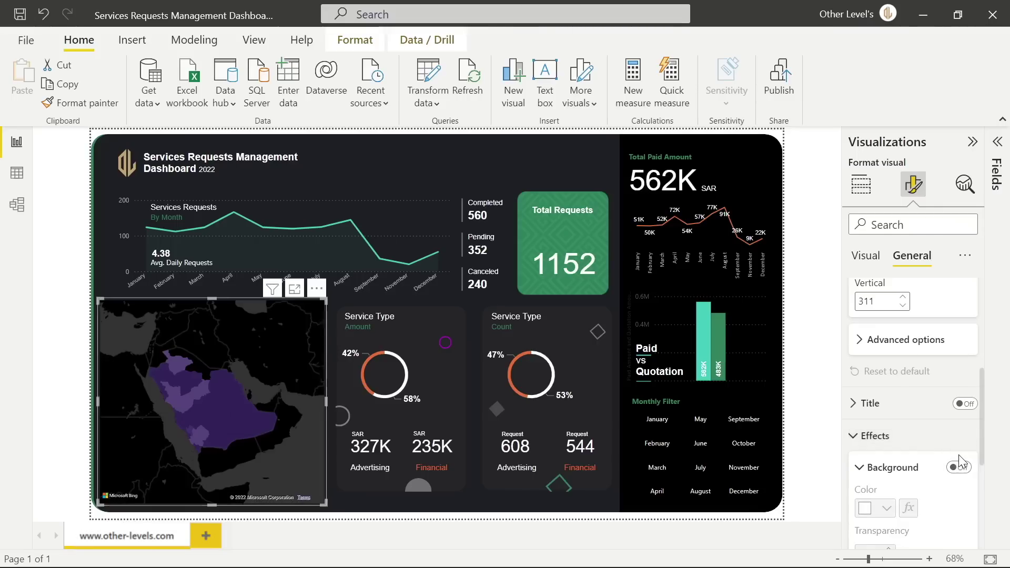
pyautogui.click(877, 437)
pyautogui.click(969, 468)
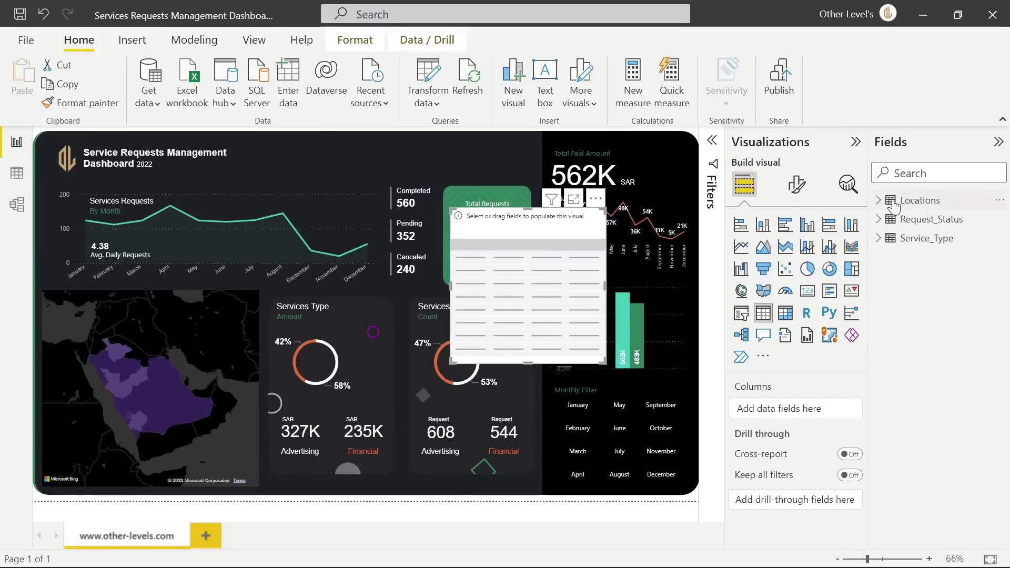
# Fill the new table with City Name from Locations and Paid Amount from Request_Status
pyautogui.click(894, 204)
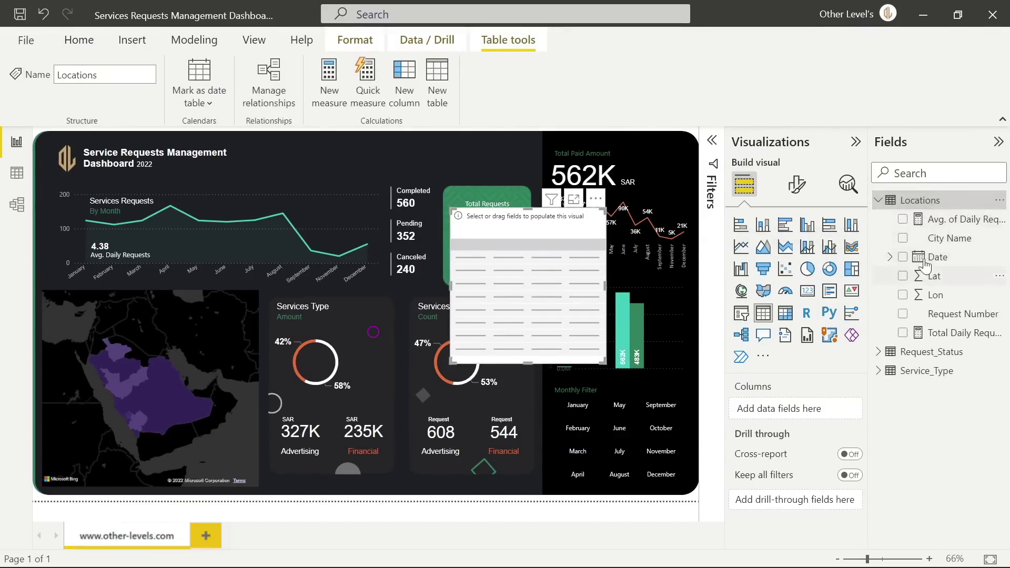
pyautogui.click(903, 238)
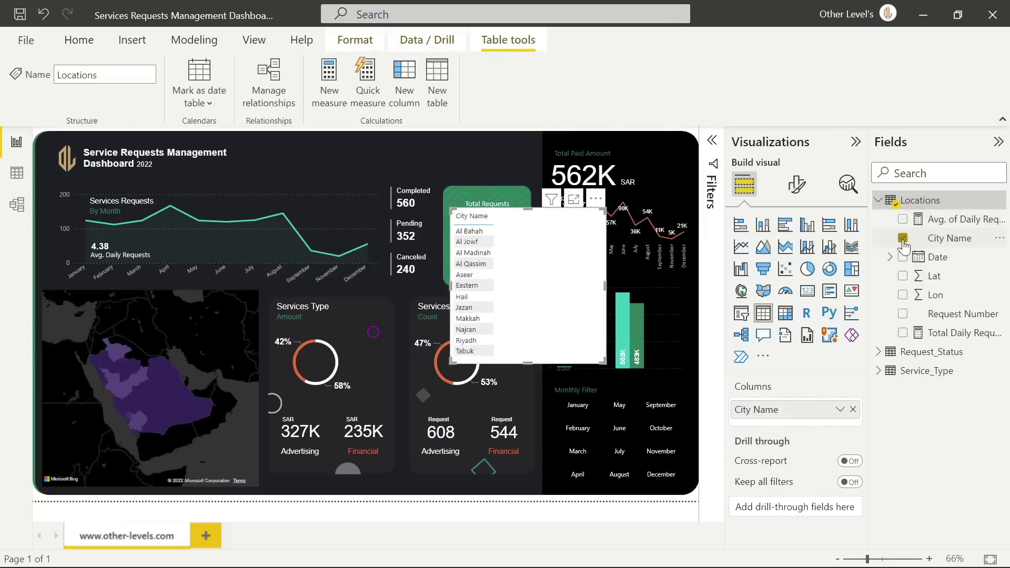
pyautogui.click(878, 352)
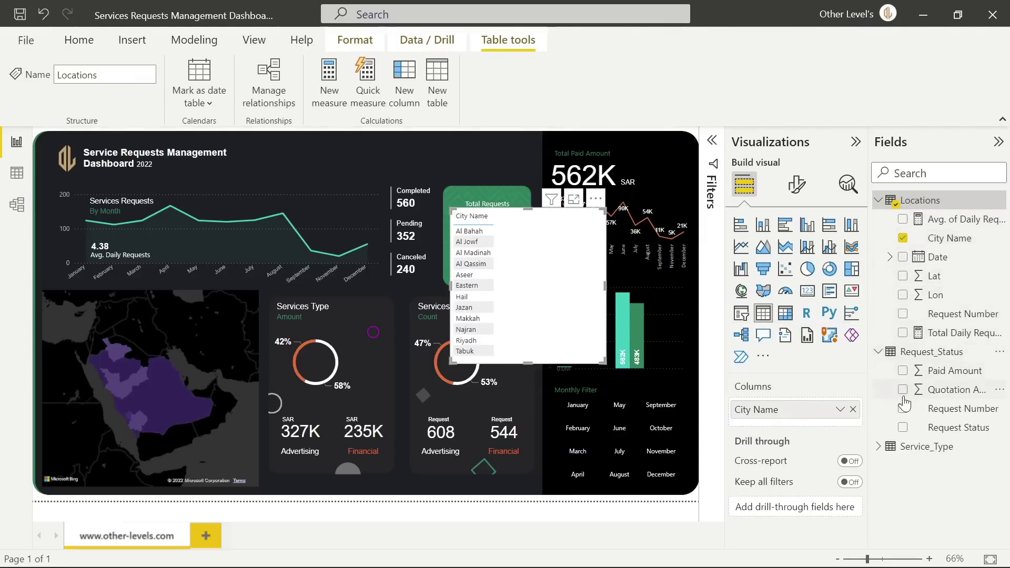
pyautogui.click(903, 373)
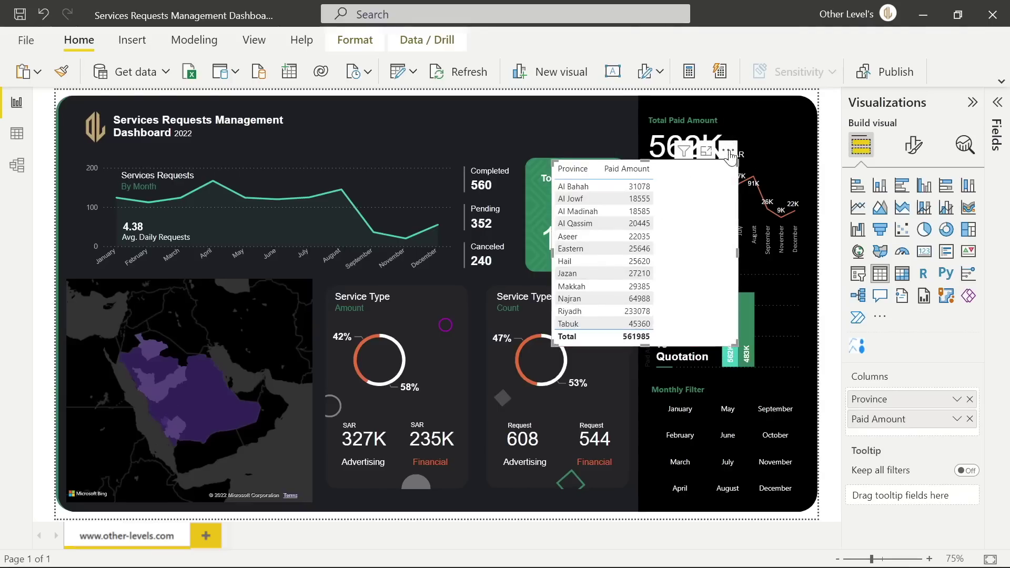
# Move the table over the map and set its style preset to None
pyautogui.moveTo(729, 155); pyautogui.dragTo(290, 295)
pyautogui.click(914, 144)
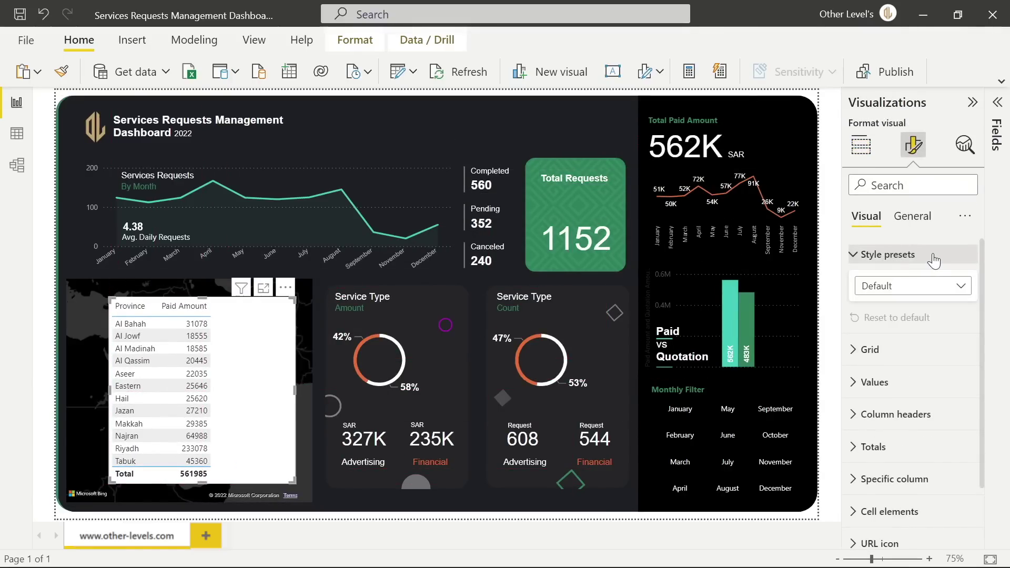
pyautogui.click(960, 285)
pyautogui.press('Escape')
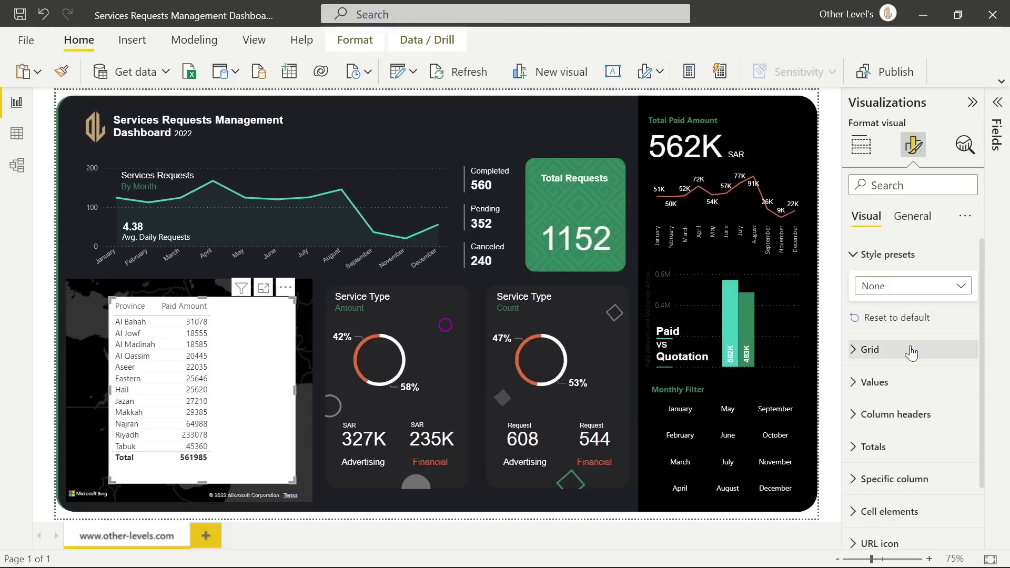
# Turn off the table's horizontal gridlines and set its border color to white
pyautogui.click(911, 350)
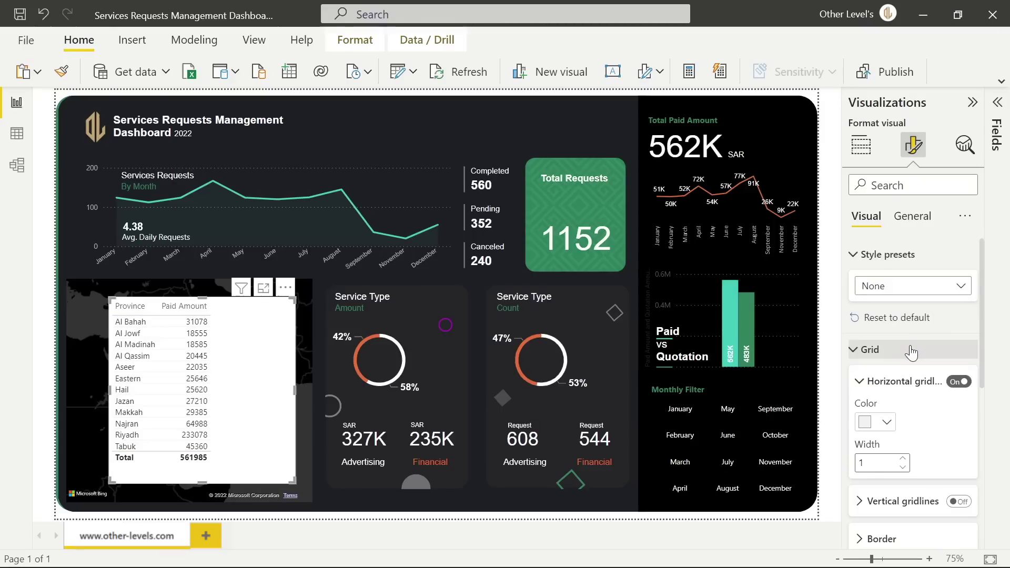
pyautogui.click(957, 388)
pyautogui.scroll(-5, 935, 388)
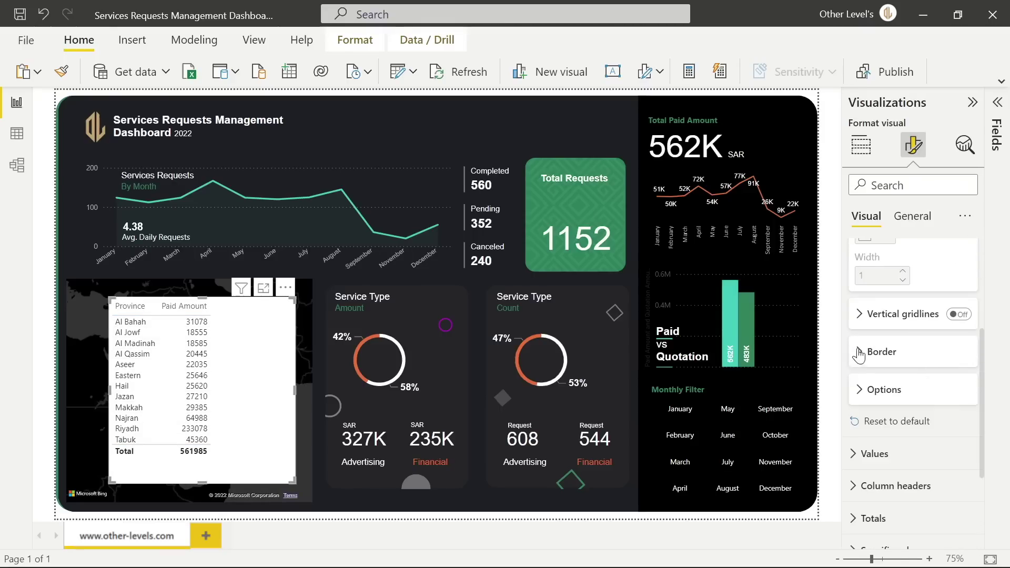
pyautogui.click(873, 356)
pyautogui.scroll(-3, 876, 368)
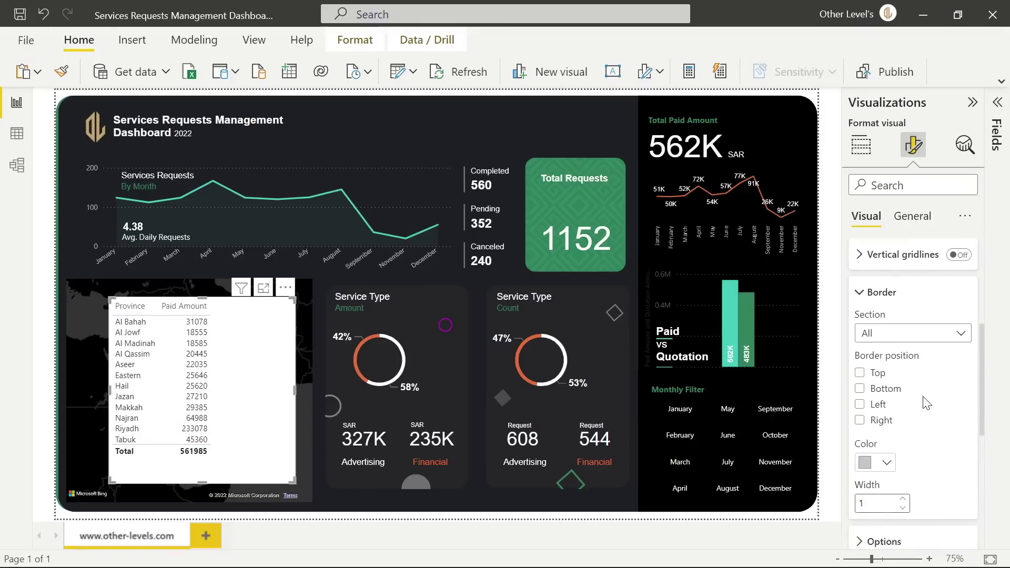
pyautogui.click(886, 384)
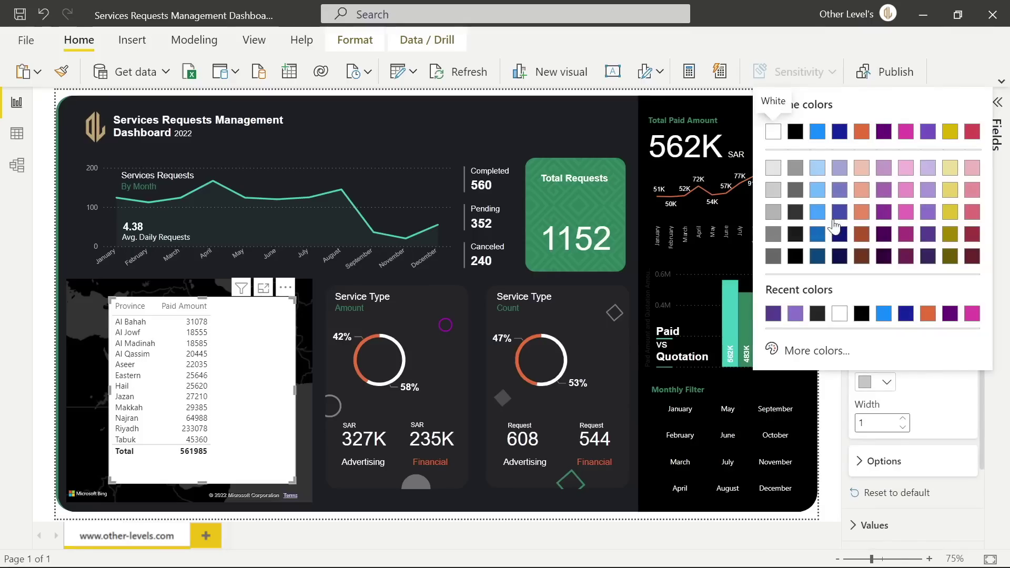
pyautogui.click(773, 133)
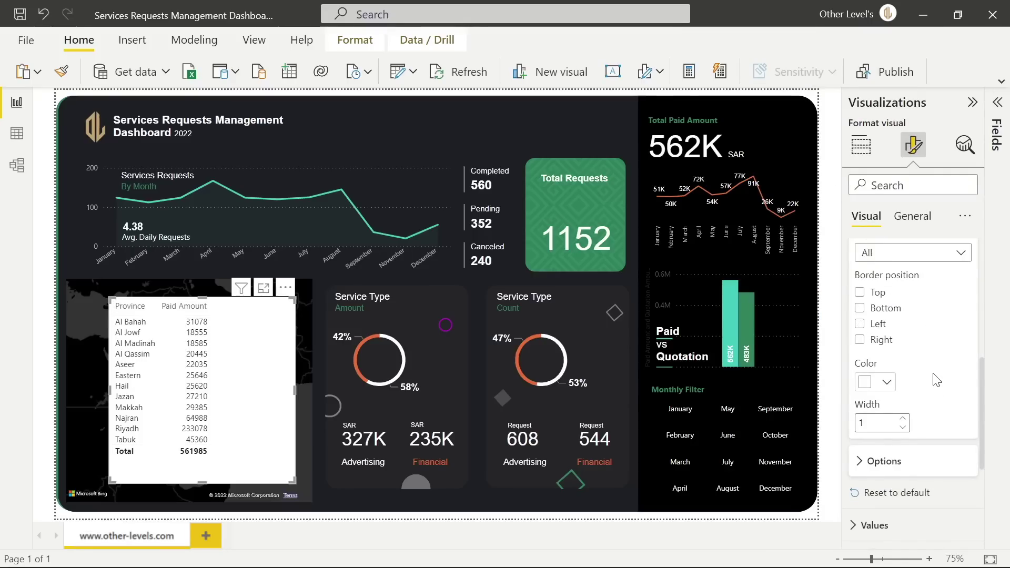
# Set the table values to font size 11, with white text and white alternate text
pyautogui.scroll(-3, 936, 379)
pyautogui.click(898, 340)
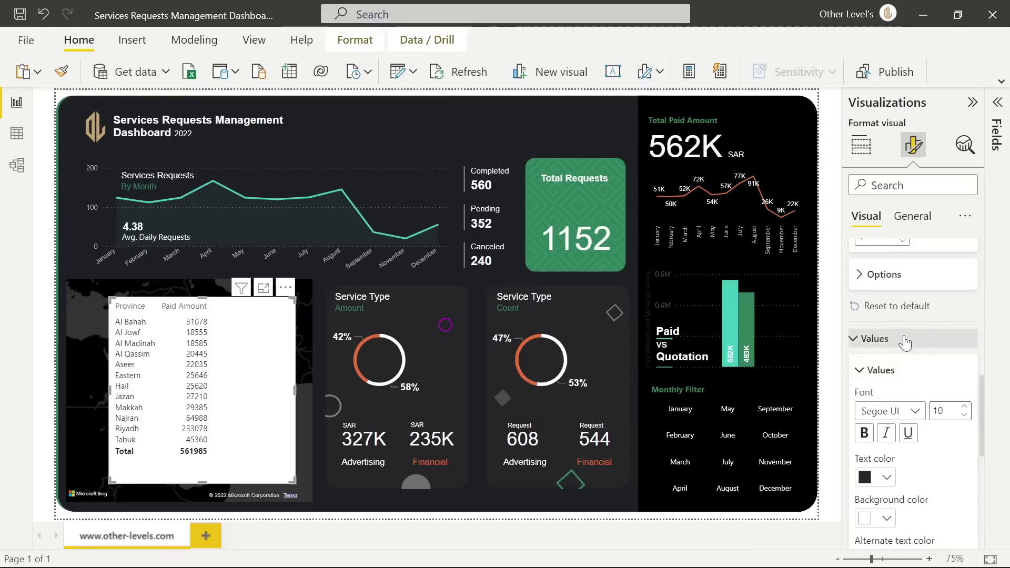
pyautogui.scroll(-5, 920, 348)
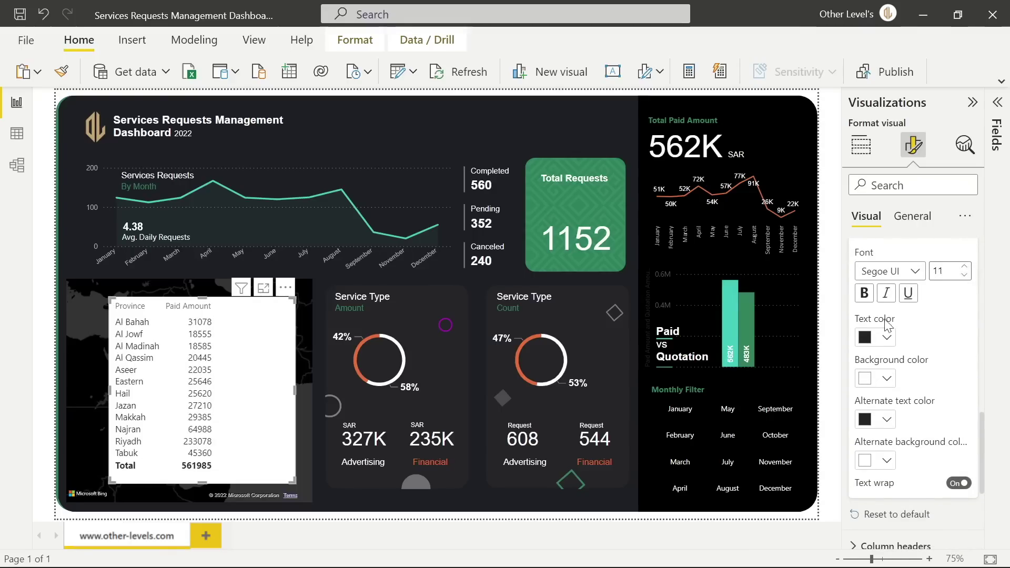
pyautogui.click(891, 341)
pyautogui.click(773, 88)
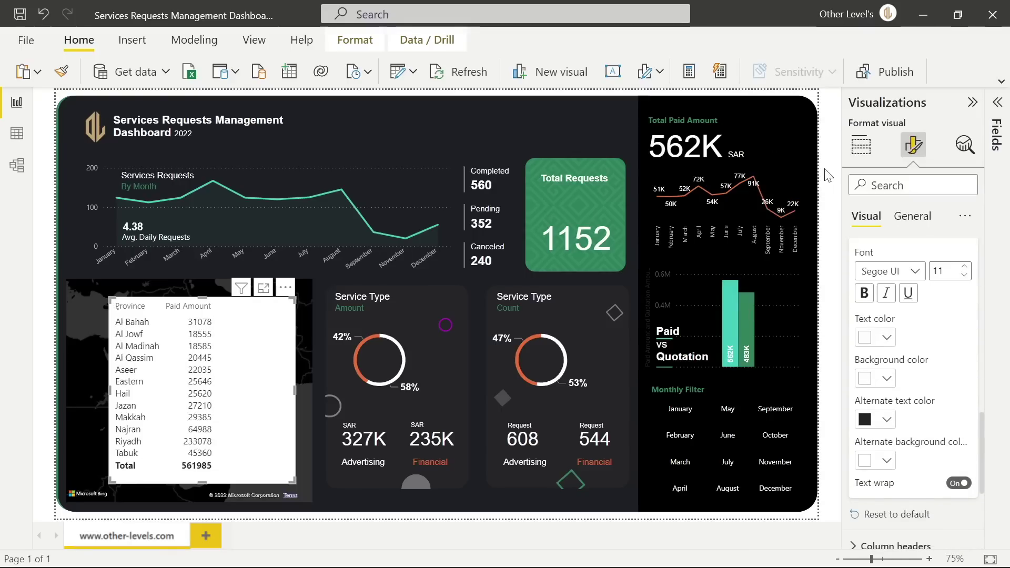
pyautogui.click(889, 416)
pyautogui.click(772, 168)
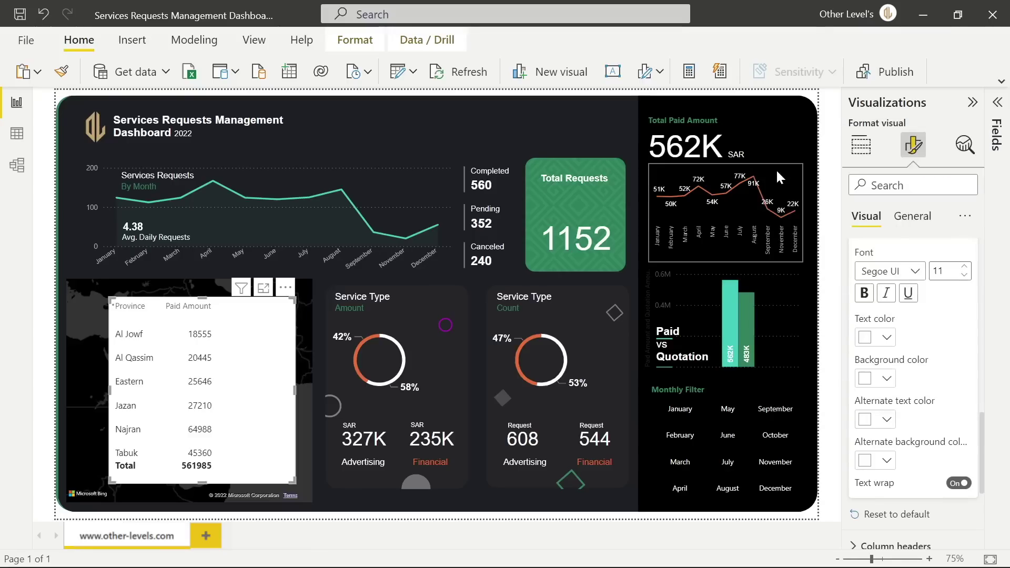
# Turn off the table's background so the map shows through
pyautogui.click(909, 220)
pyautogui.click(891, 326)
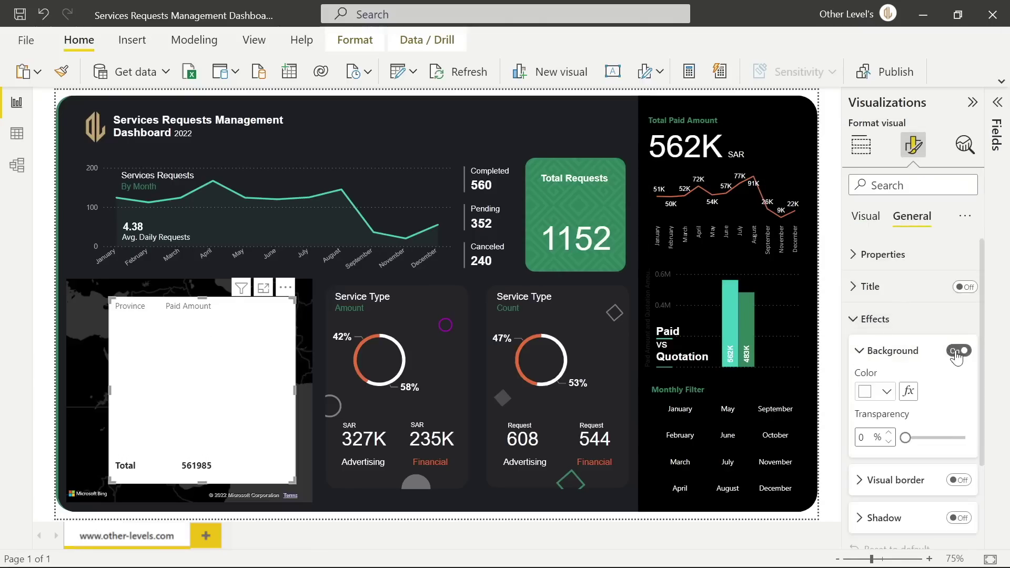
pyautogui.click(958, 350)
# Set the table's column headers to font size 8, with black text on a black background
pyautogui.click(862, 217)
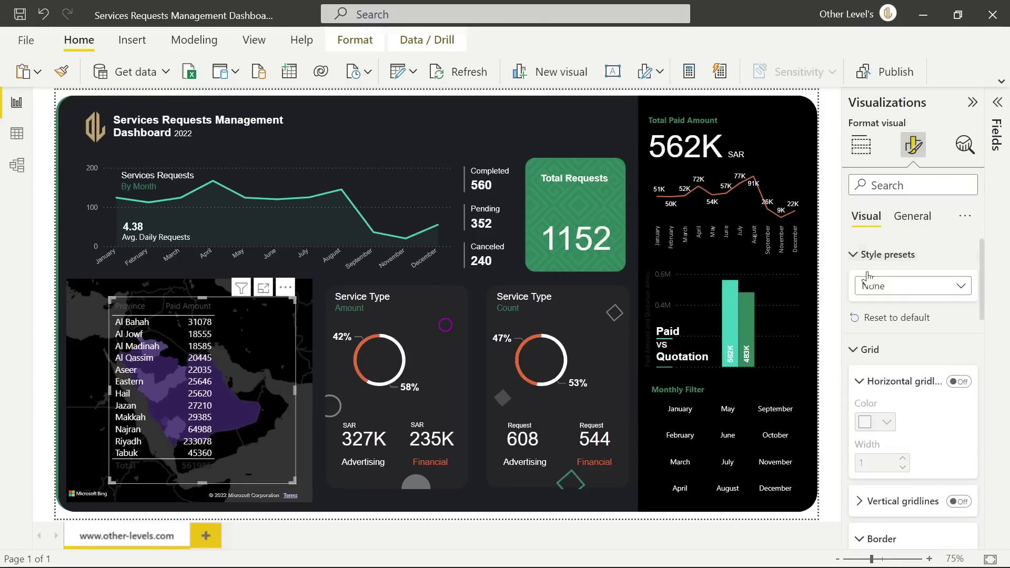
pyautogui.scroll(-10, 923, 374)
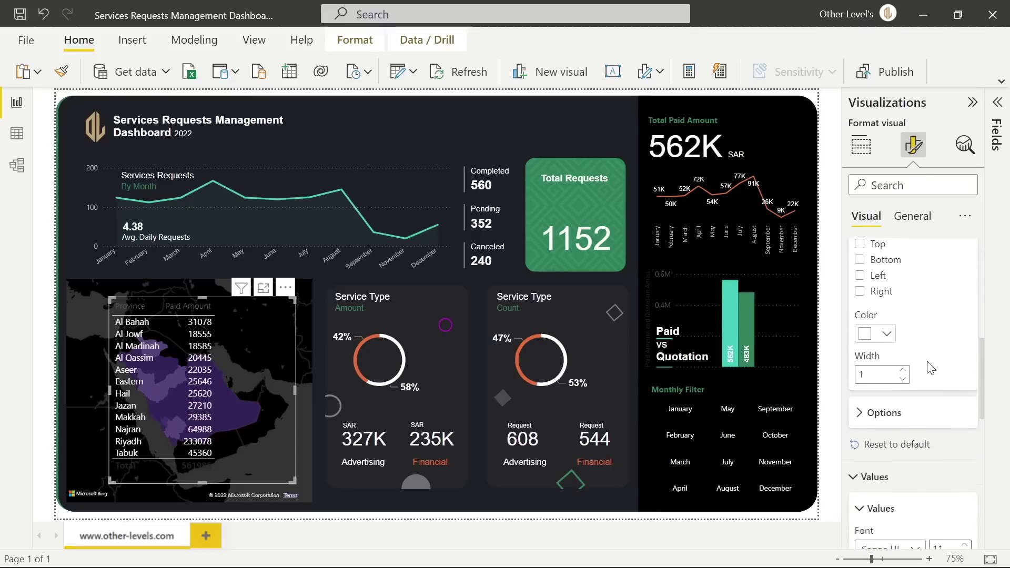
pyautogui.scroll(-5, 927, 360)
pyautogui.click(916, 342)
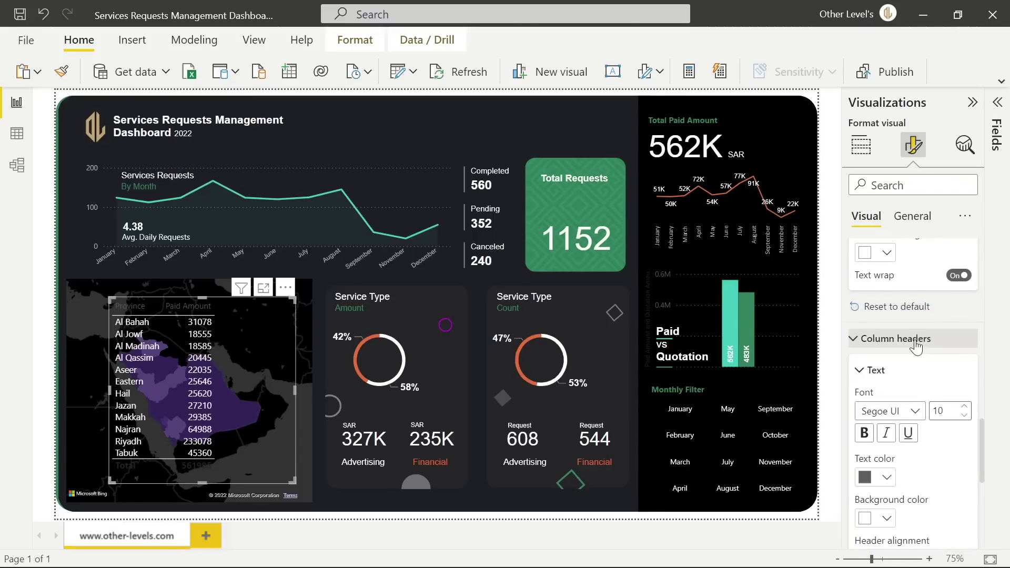
pyautogui.click(963, 416)
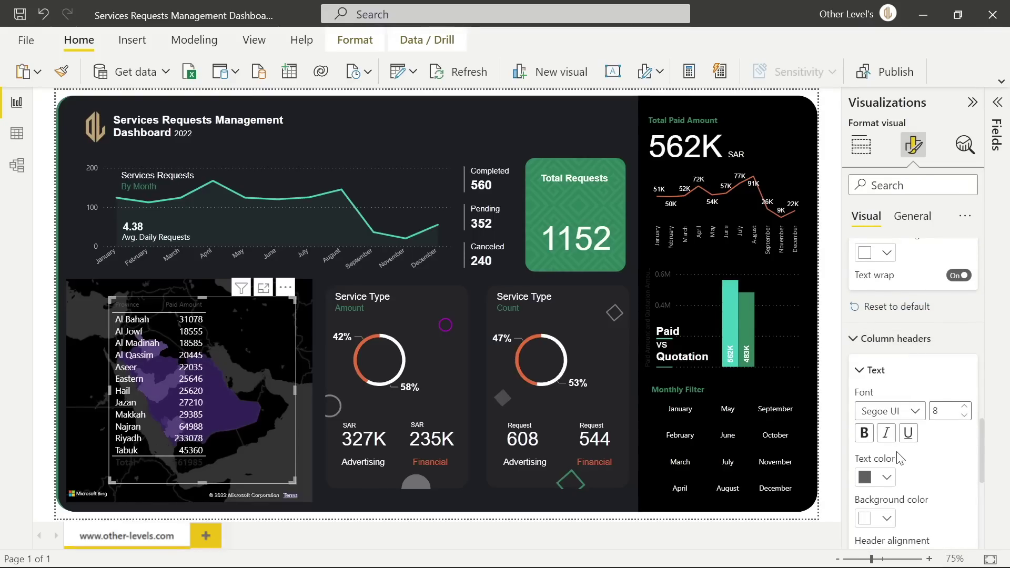
pyautogui.click(887, 478)
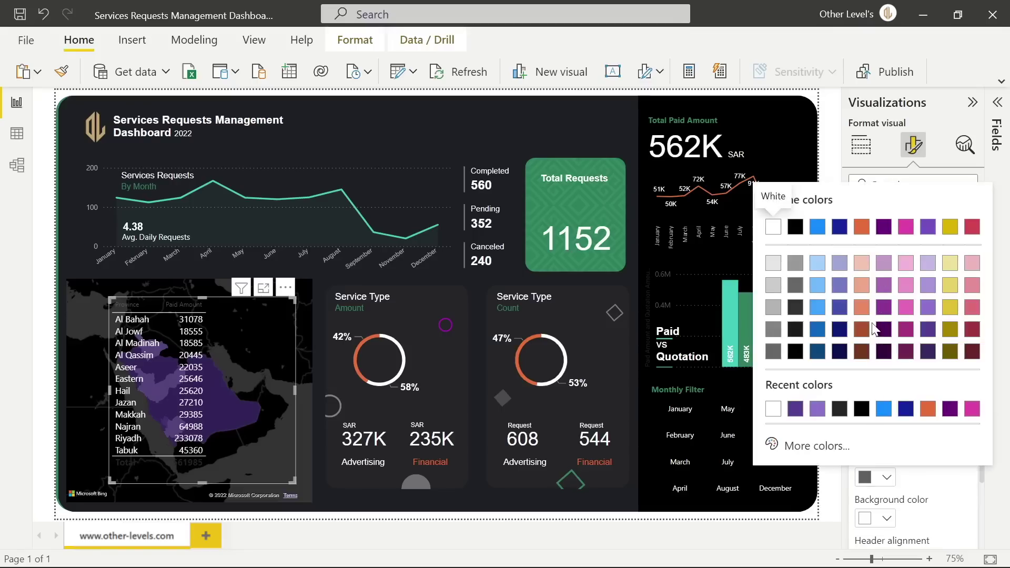
pyautogui.click(795, 226)
pyautogui.click(886, 519)
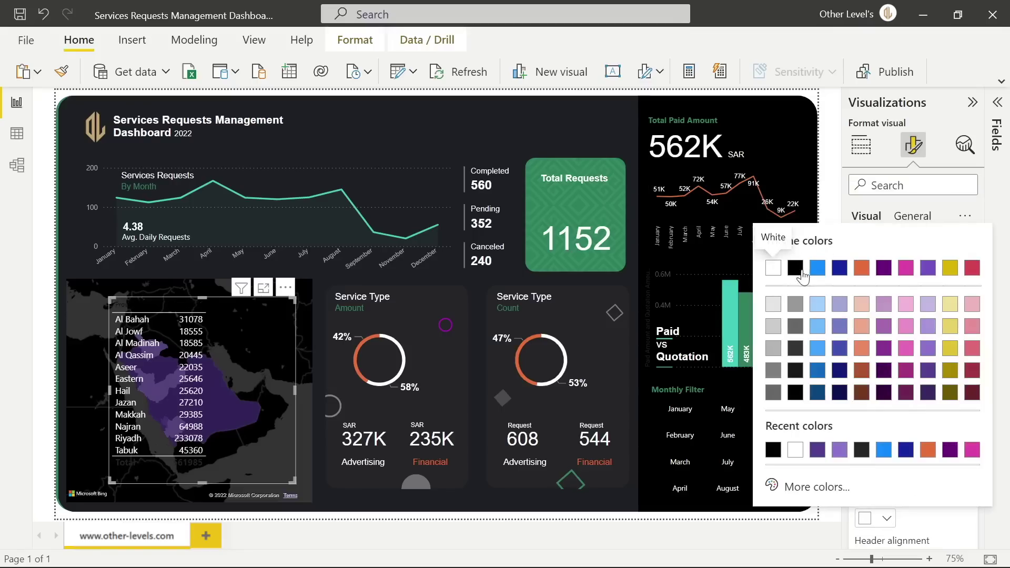
pyautogui.click(800, 270)
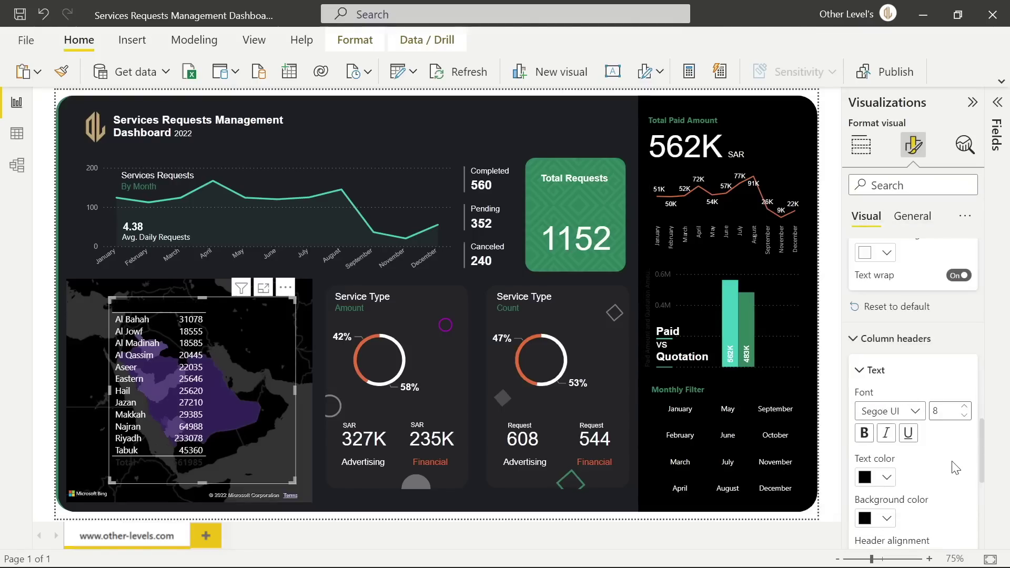
# Turn off text wrap for the table's column headers and expand the header options
pyautogui.scroll(-3, 955, 421)
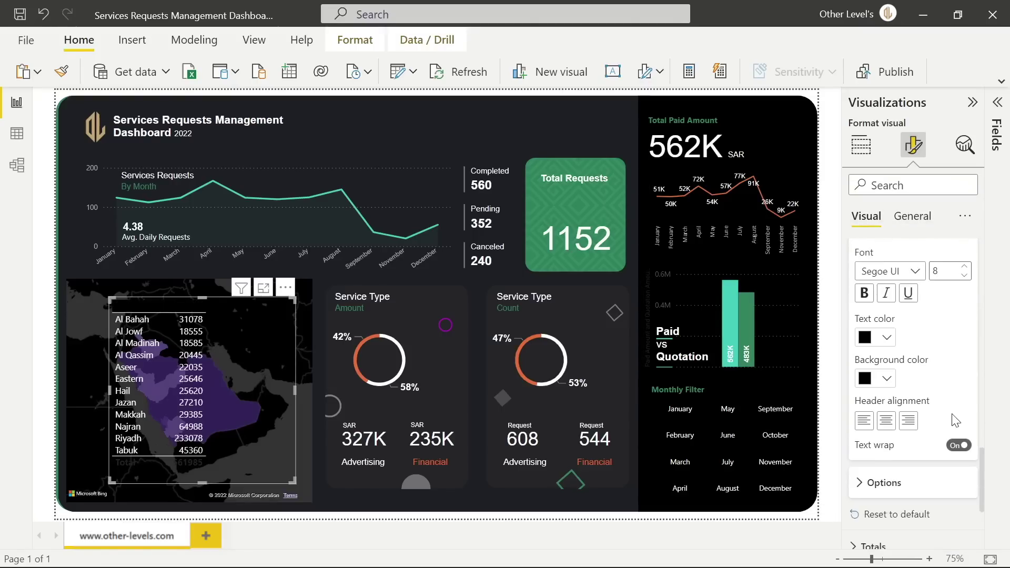
pyautogui.click(962, 447)
pyautogui.click(880, 482)
pyautogui.scroll(-2, 896, 457)
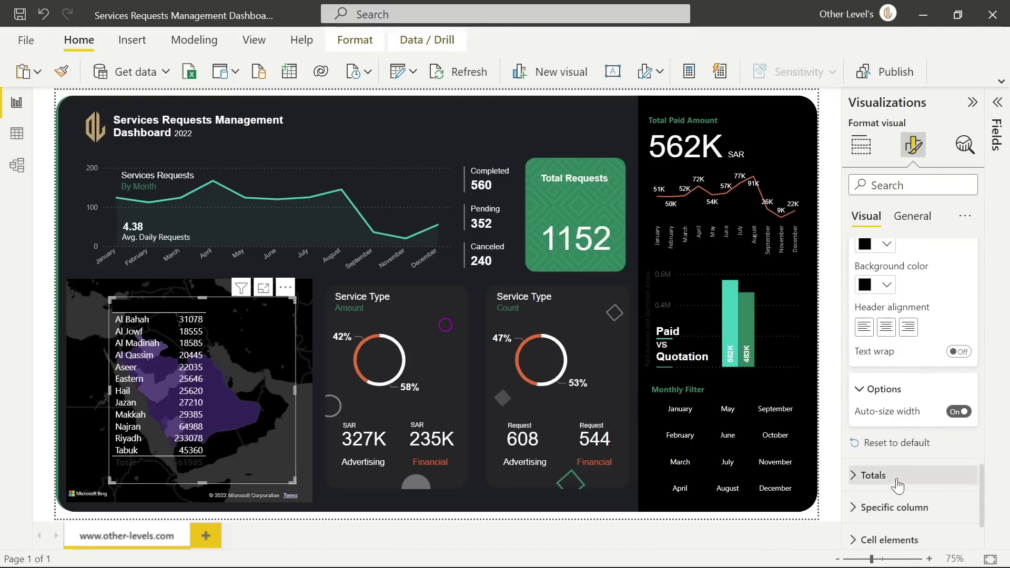
# Turn off the table's totals row
pyautogui.click(873, 475)
pyautogui.scroll(-3, 912, 447)
pyautogui.click(965, 377)
pyautogui.scroll(-5, 925, 316)
# Resize the table to a height of 313 and a width of 338
pyautogui.click(911, 216)
pyautogui.click(883, 254)
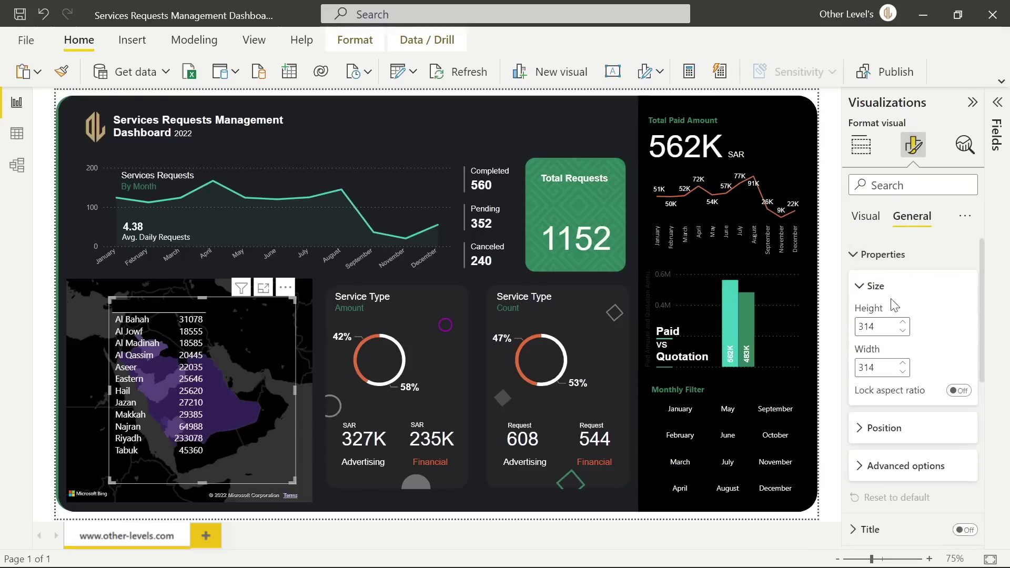
pyautogui.click(903, 330)
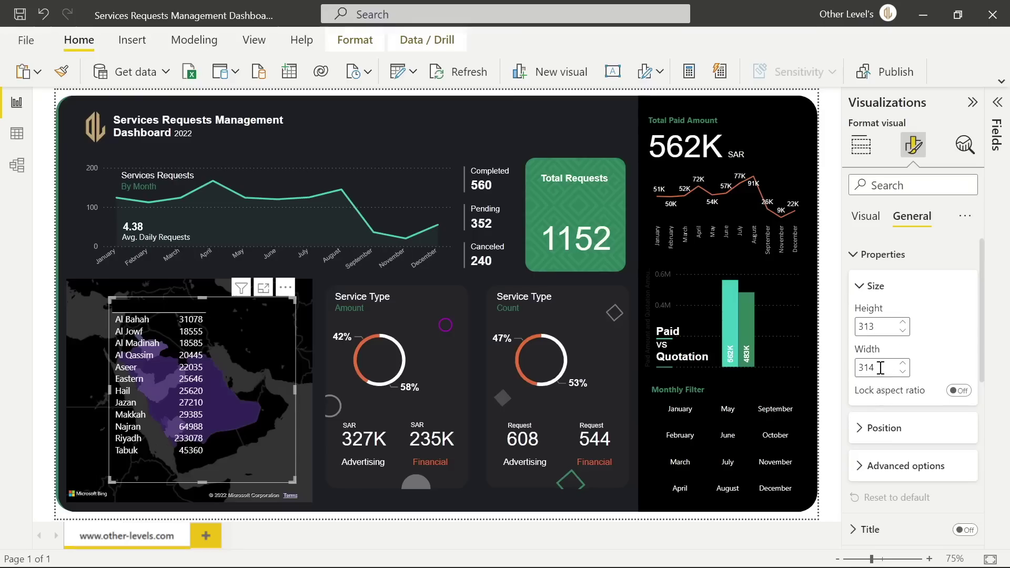
pyautogui.write('38')
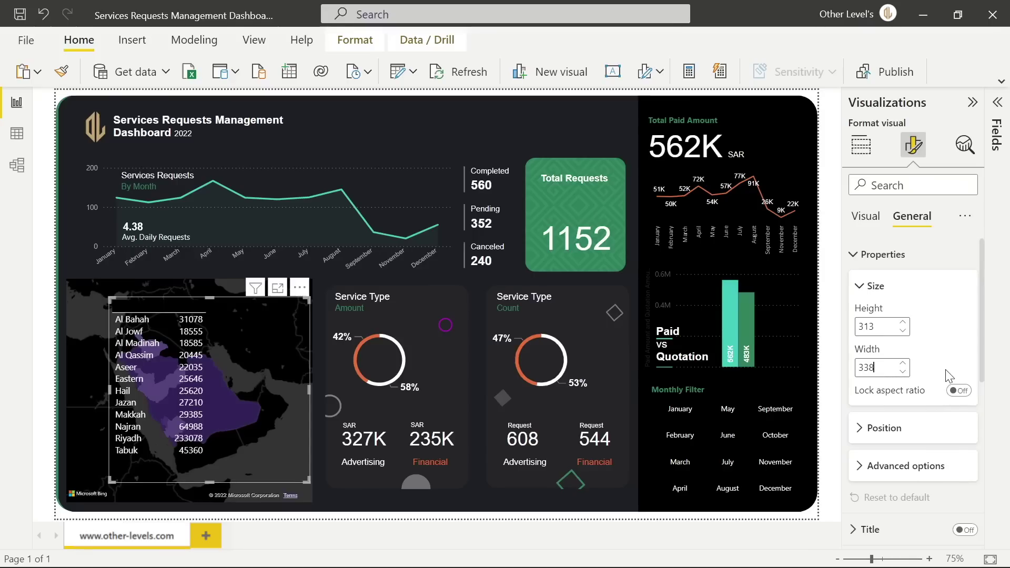
# Position the table at horizontal 137 and vertical 348
pyautogui.click(921, 427)
pyautogui.scroll(-3, 884, 328)
pyautogui.doubleClick(884, 328)
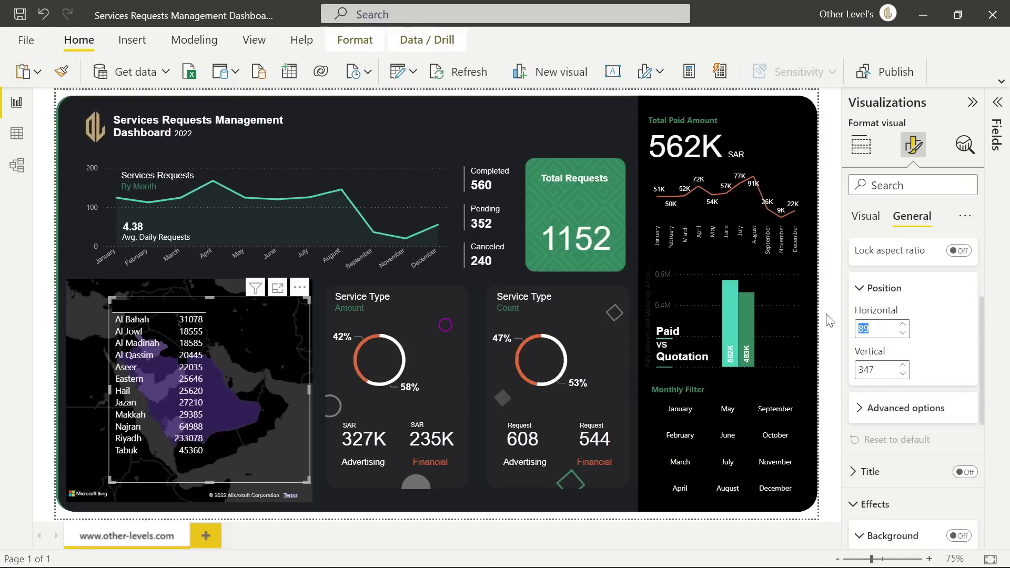
pyautogui.write('137')
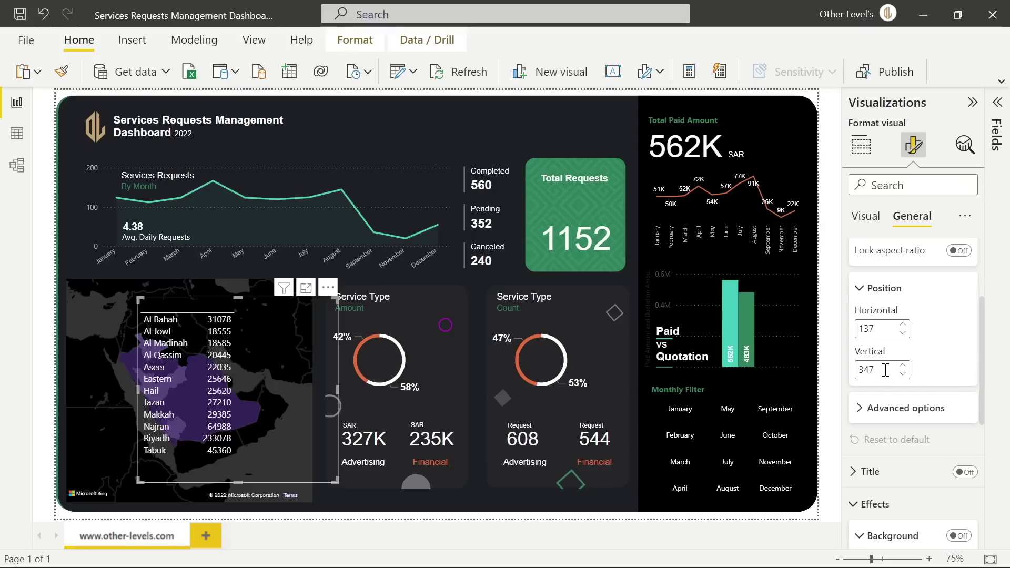
pyautogui.scroll(-4, 907, 384)
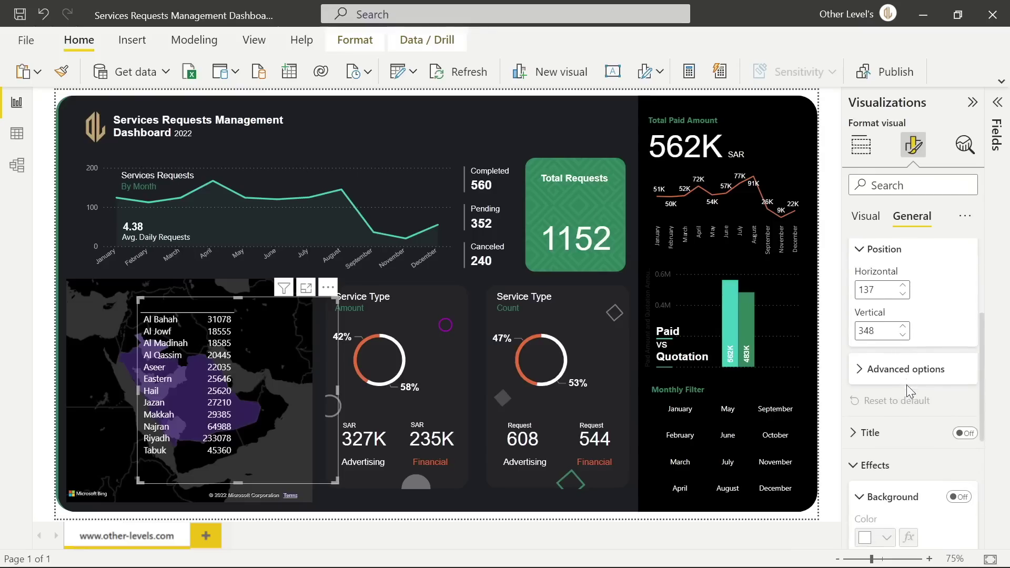
pyautogui.click(865, 317)
pyautogui.click(963, 468)
# Add Paid Amount to the table a second time as a third column
pyautogui.click(861, 144)
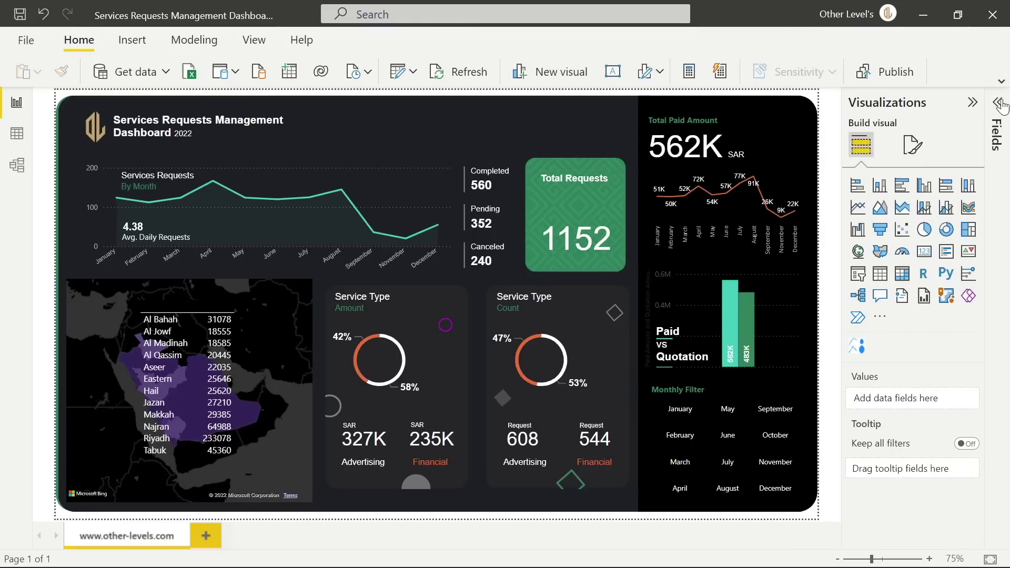
pyautogui.click(997, 102)
pyautogui.moveTo(955, 198); pyautogui.dragTo(802, 444)
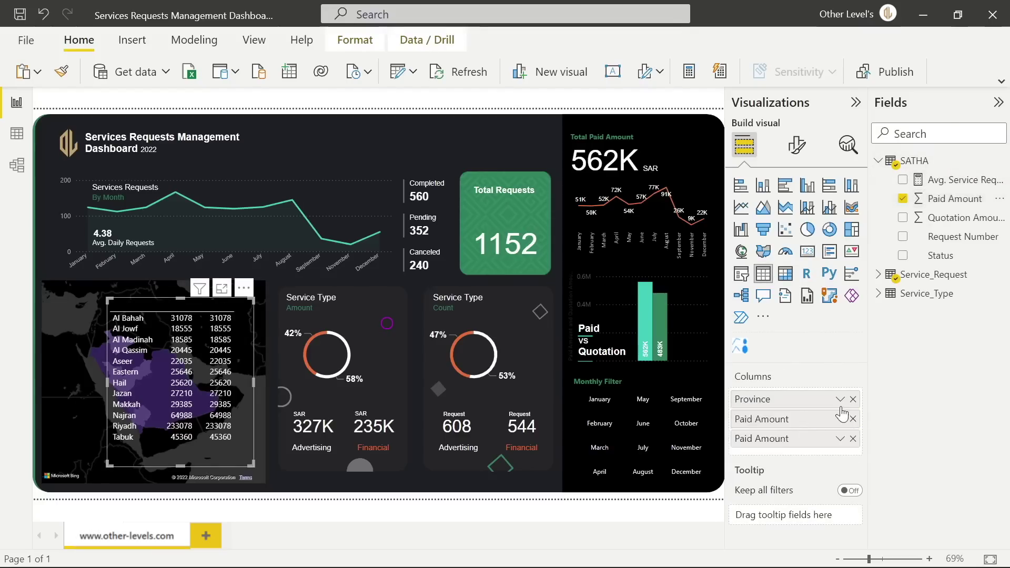
pyautogui.click(997, 102)
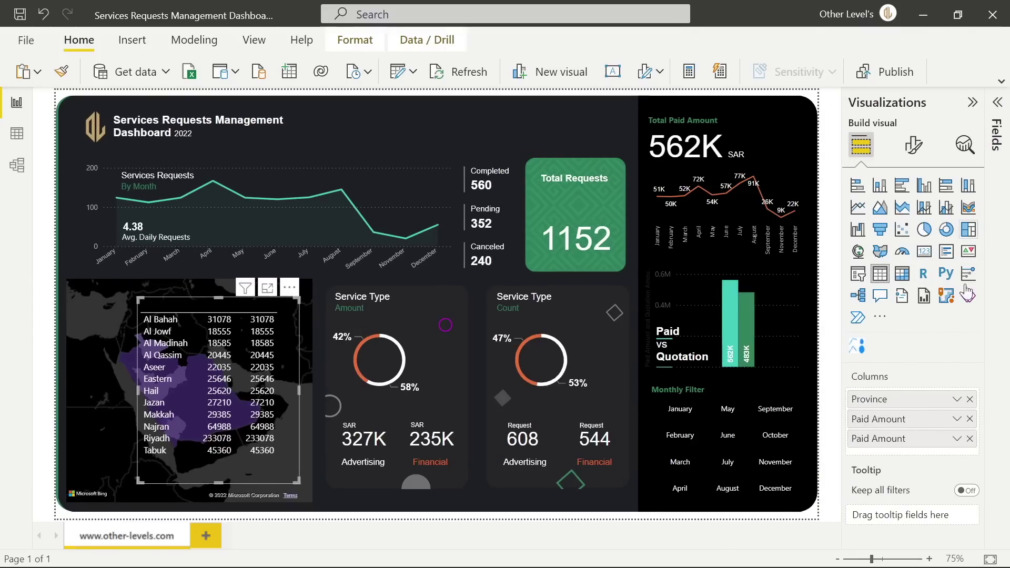
# Show the table's first Paid Amount column, next to the provinces, as percent of grand total
pyautogui.click(955, 419)
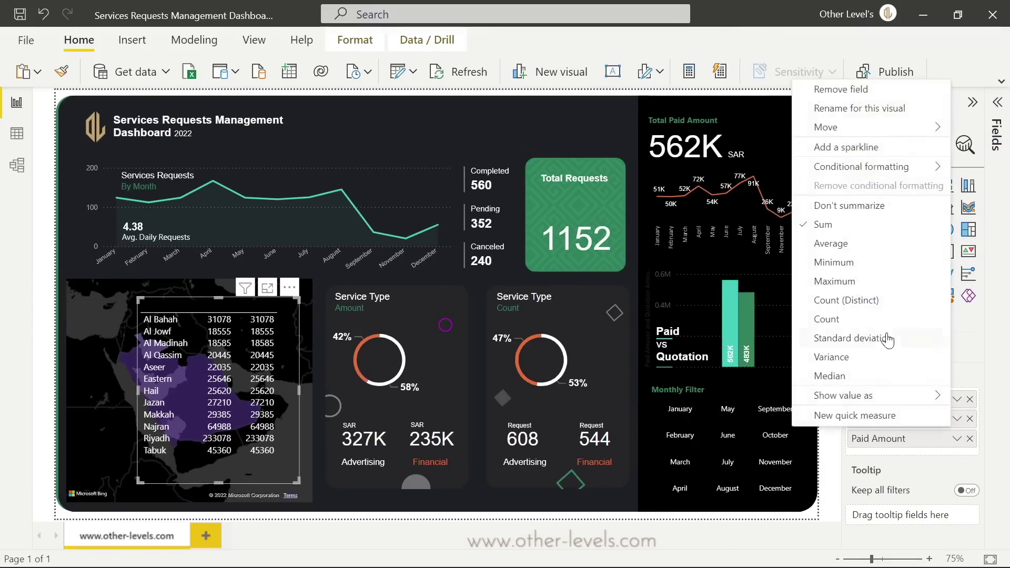
pyautogui.moveTo(868, 397)
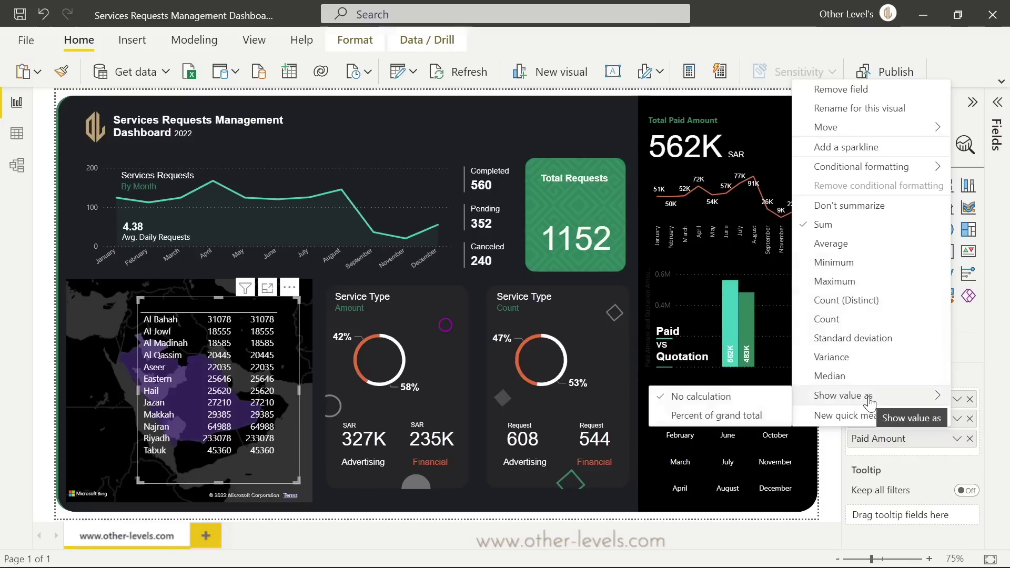
pyautogui.click(748, 415)
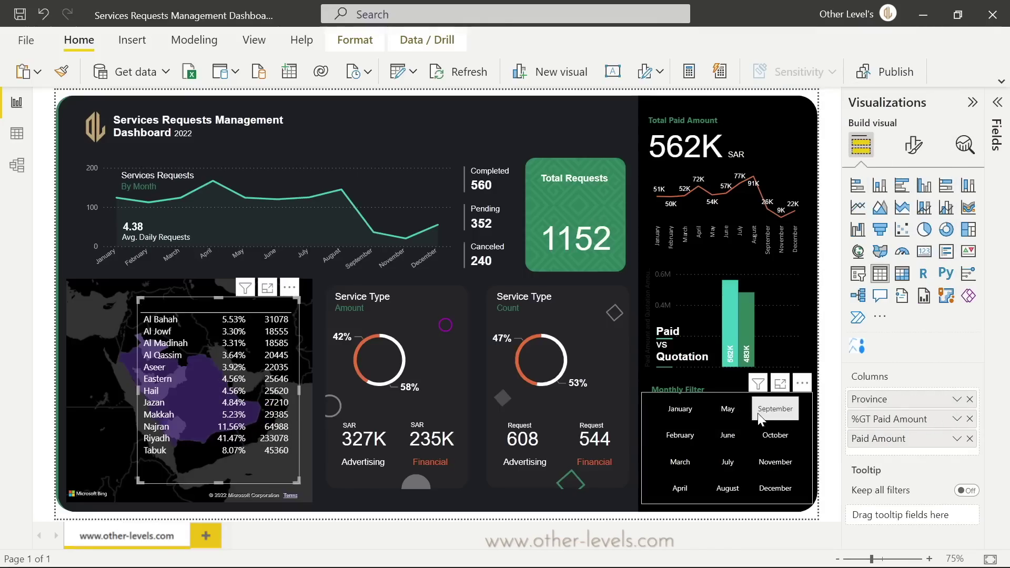
# Set the border color of the province table's grid to black
pyautogui.click(914, 150)
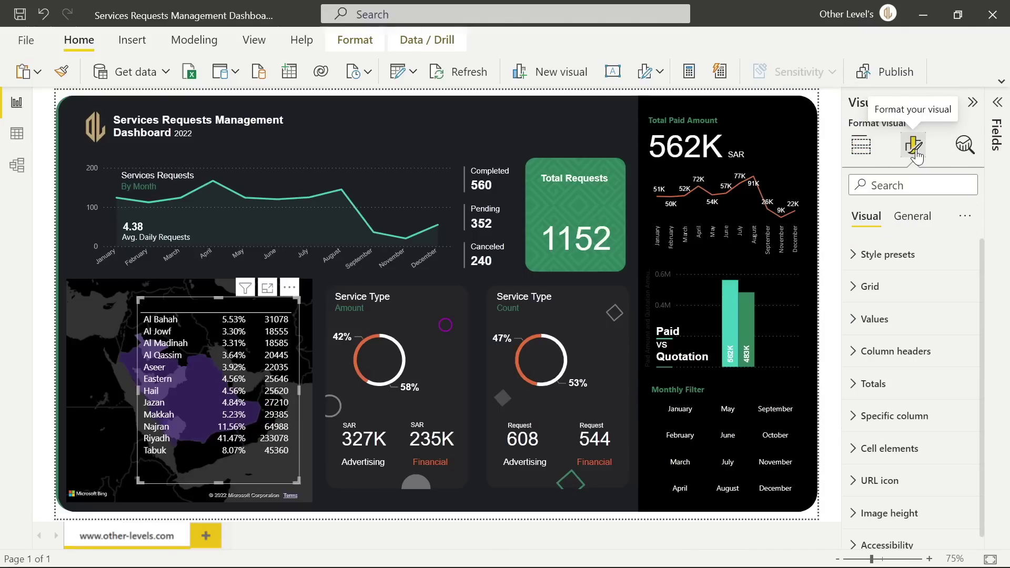
pyautogui.click(852, 288)
pyautogui.scroll(-1, 946, 371)
pyautogui.click(885, 427)
pyautogui.scroll(-5, 941, 424)
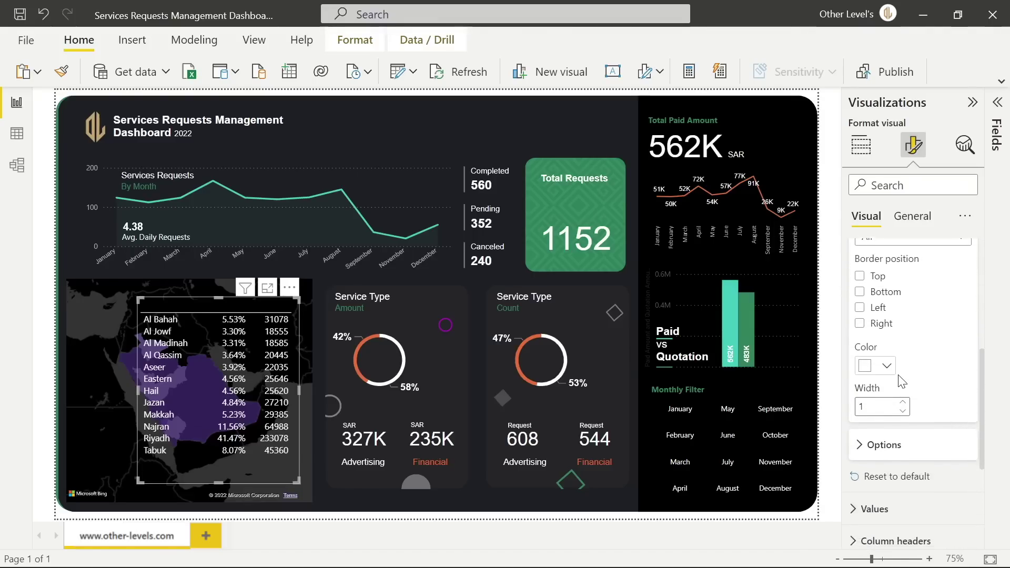
pyautogui.click(886, 367)
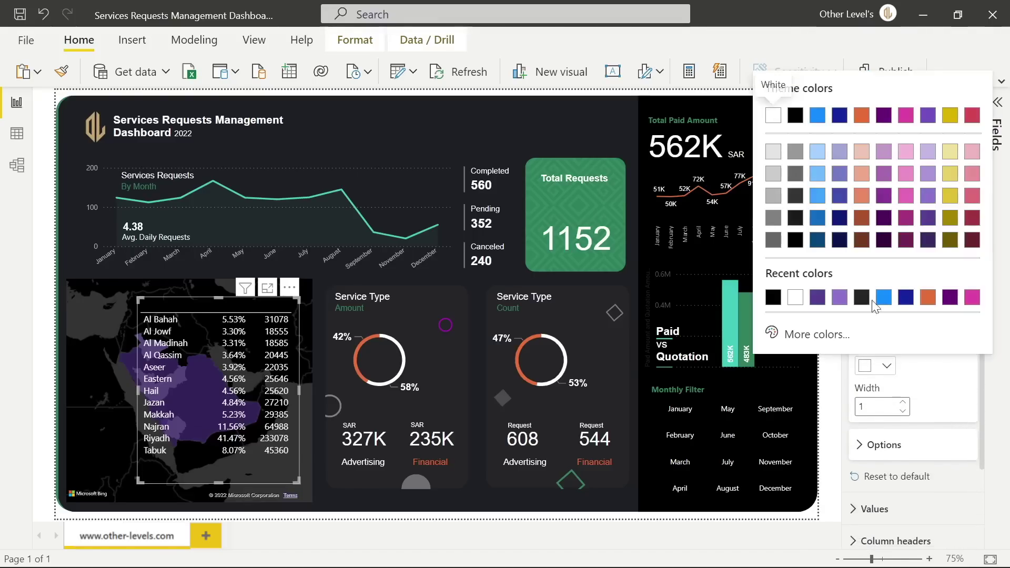
pyautogui.click(794, 115)
pyautogui.click(342, 92)
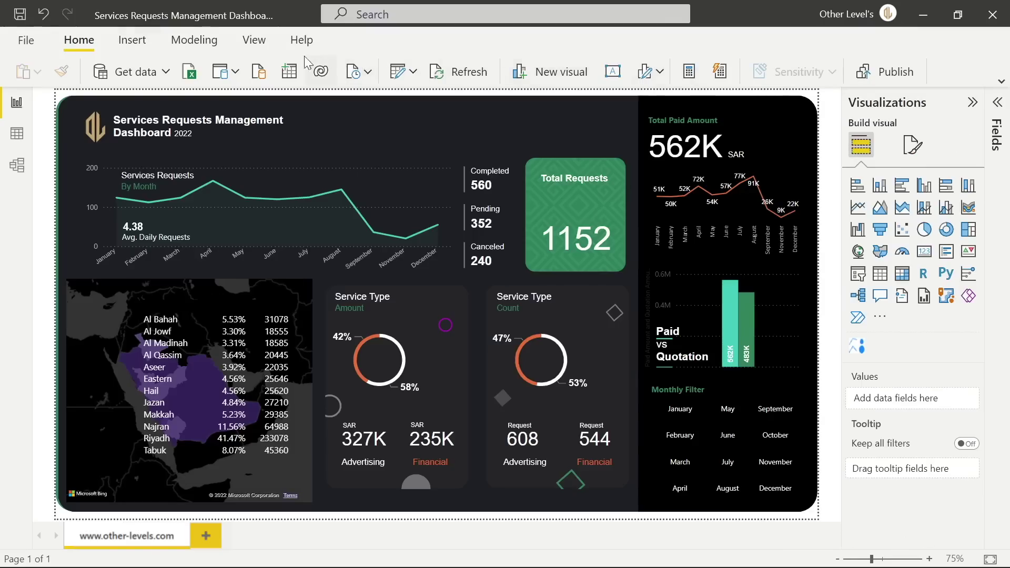
# Insert a rounded rectangle over the map and table, about 374 high and 408 wide
pyautogui.click(135, 44)
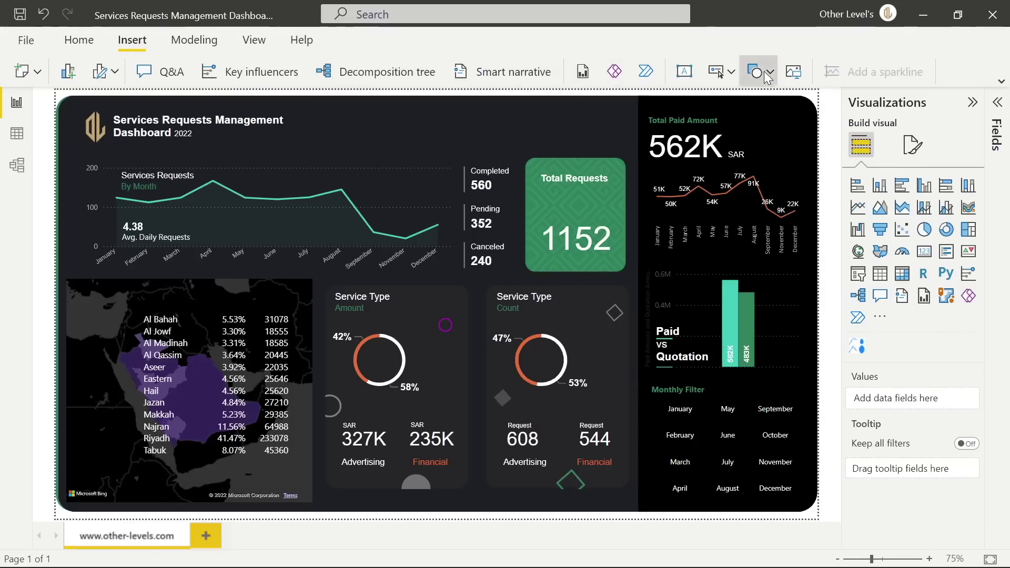
pyautogui.click(772, 77)
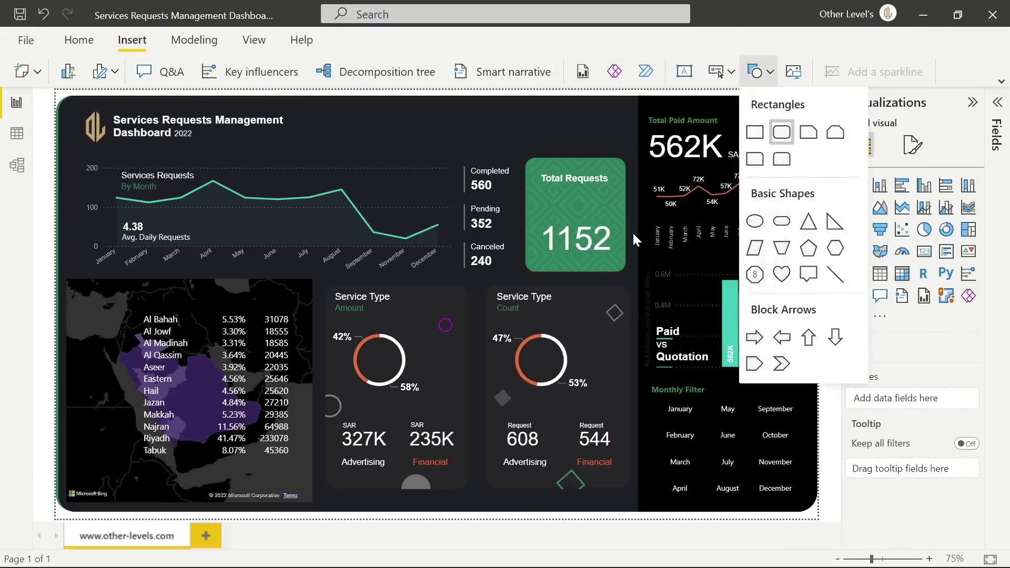
pyautogui.click(782, 131)
pyautogui.moveTo(224, 232); pyautogui.dragTo(179, 365)
pyautogui.moveTo(250, 459); pyautogui.dragTo(307, 504)
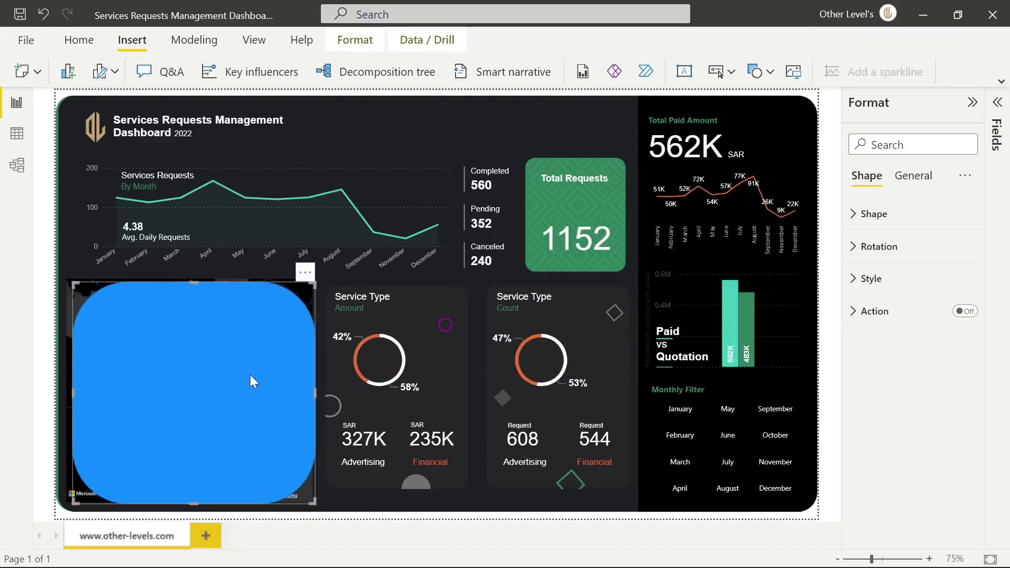
# Resize the rounded rectangle to height 420 and width 460, and position it at horizontal 4, vertical 288
pyautogui.click(915, 183)
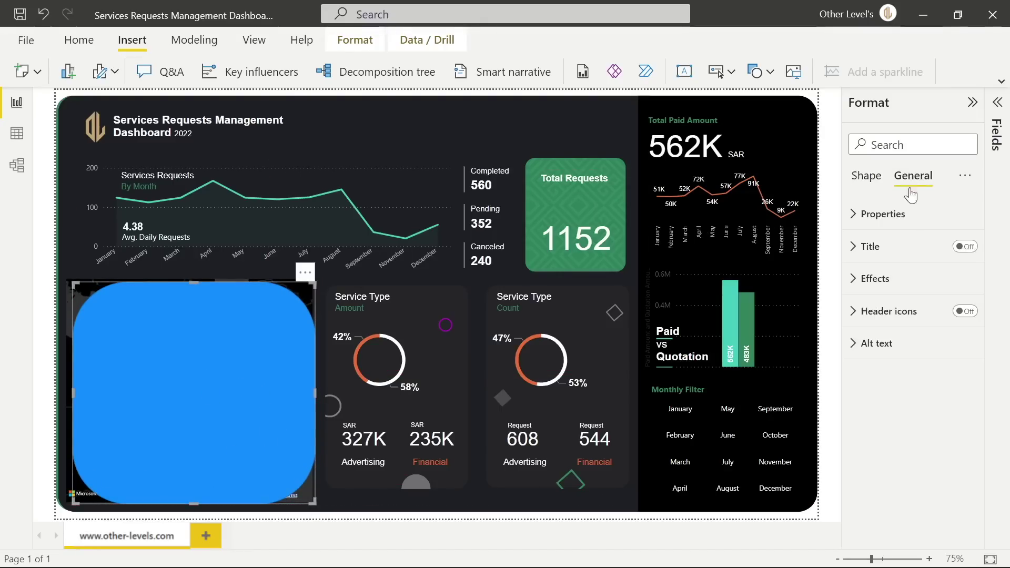
pyautogui.click(883, 214)
pyautogui.click(882, 391)
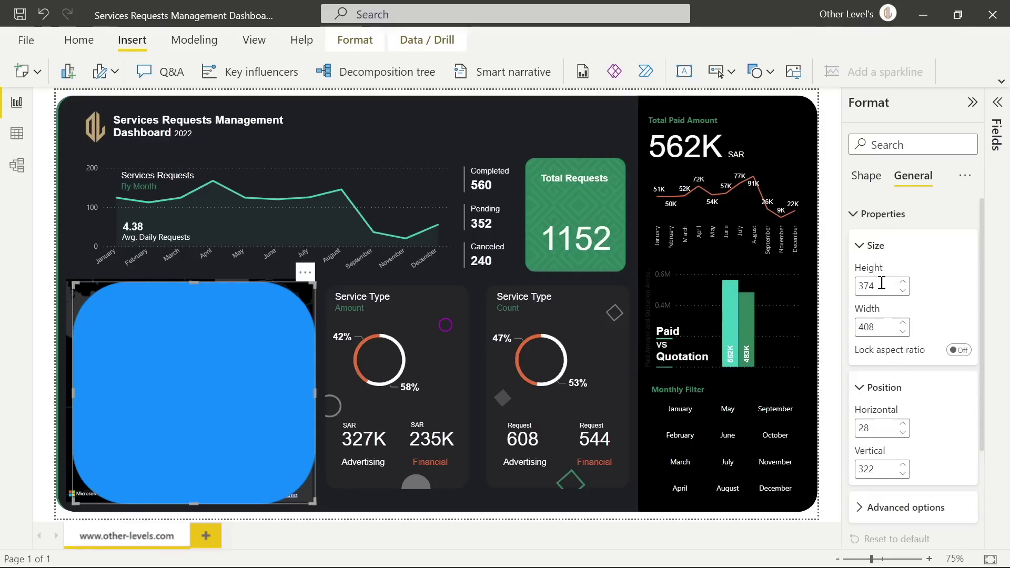
pyautogui.write('420')
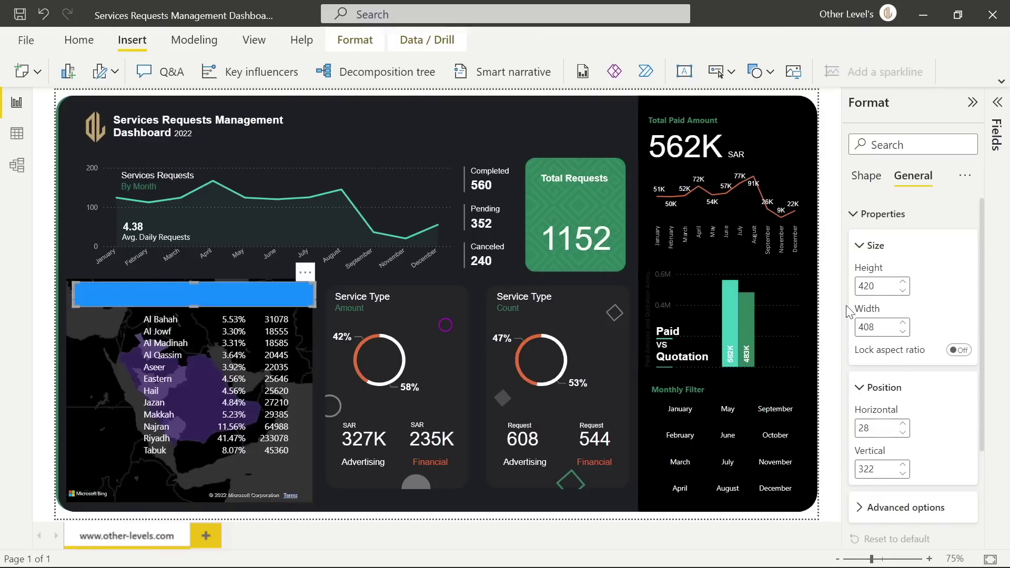
pyautogui.click(882, 326)
pyautogui.write('460')
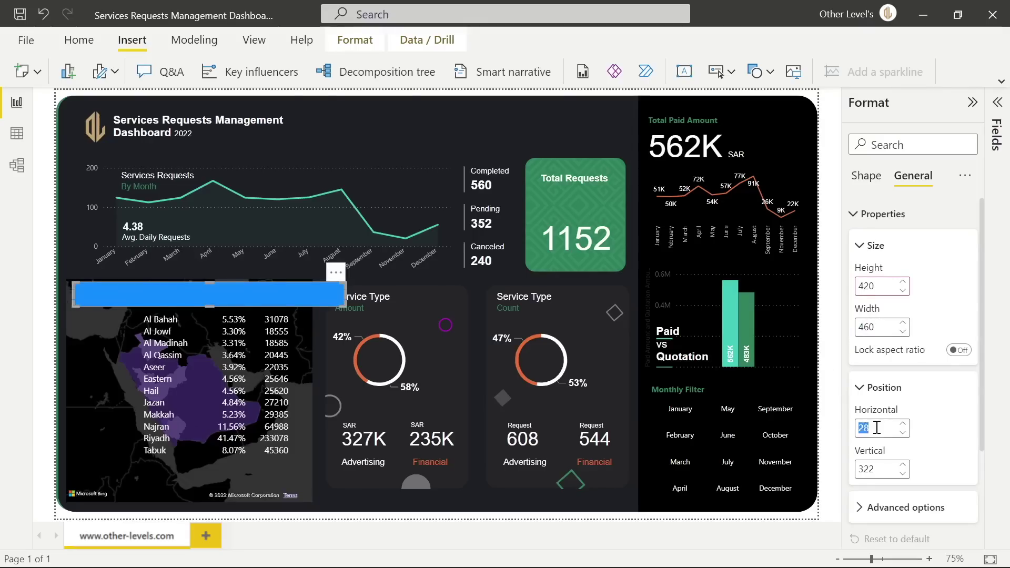
pyautogui.write('4')
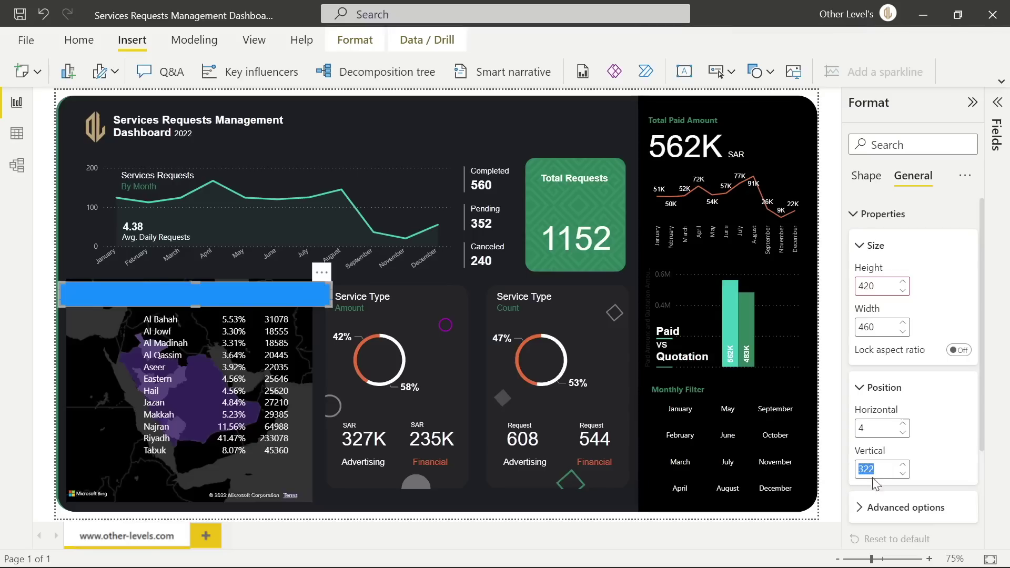
pyautogui.write('288')
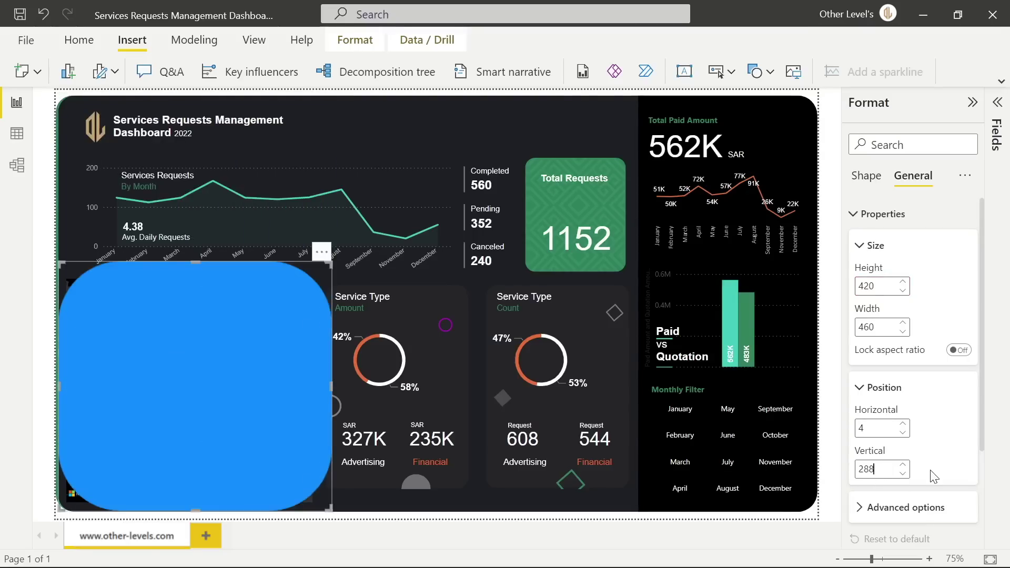
# Turn off the rounded rectangle's fill and set its border width to 38 px
pyautogui.click(859, 177)
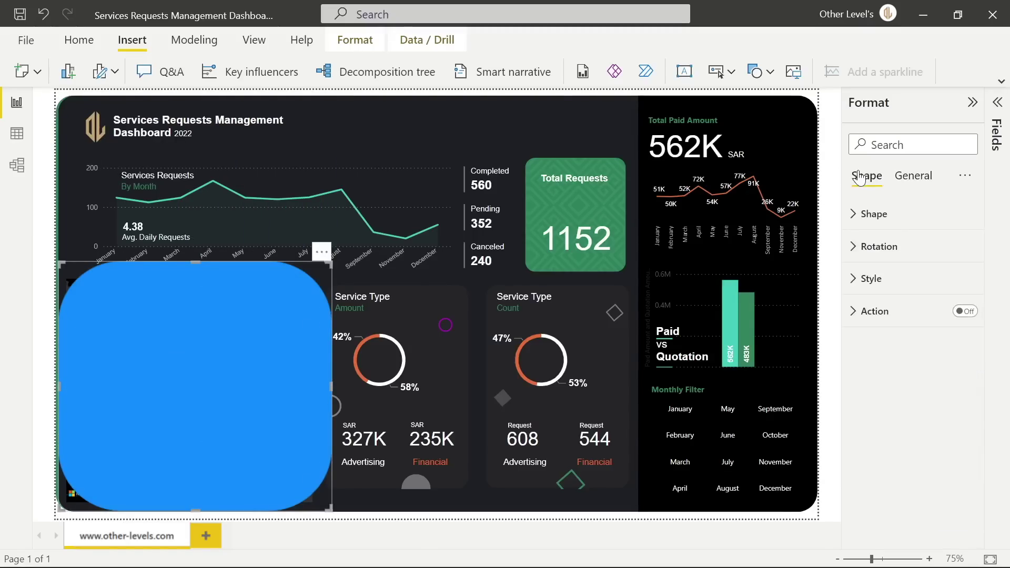
pyautogui.click(874, 279)
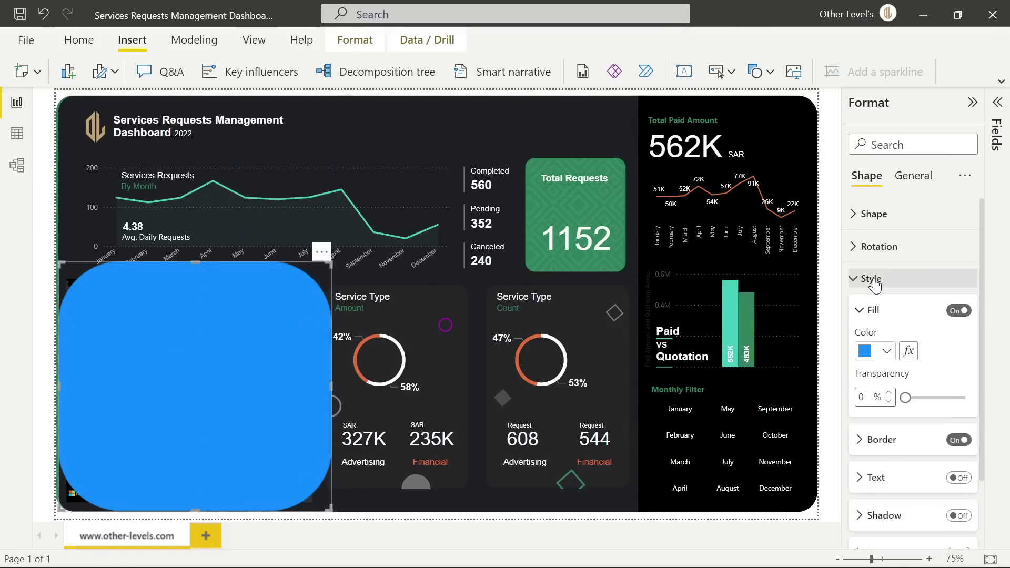
pyautogui.click(954, 313)
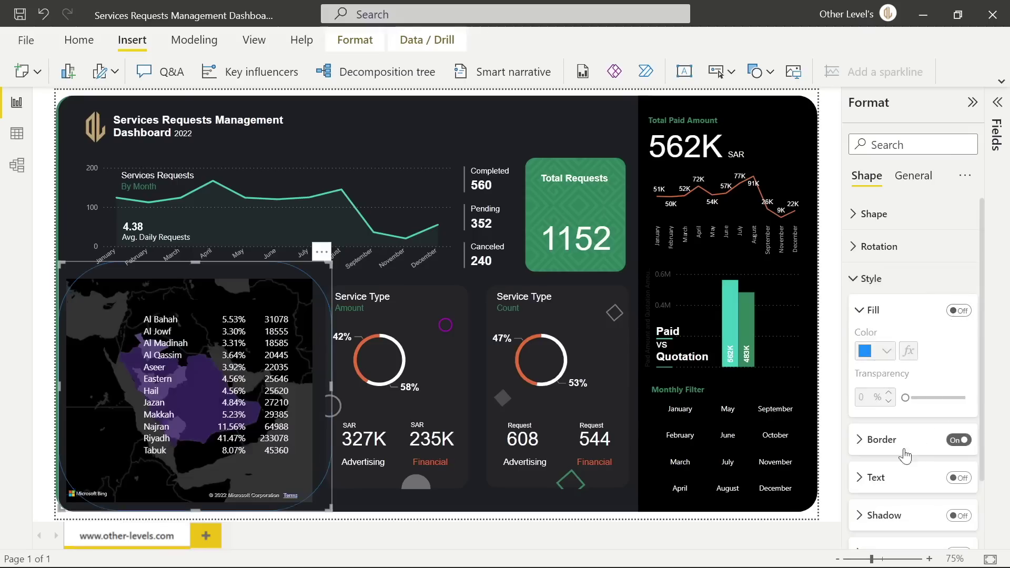
pyautogui.click(871, 452)
pyautogui.scroll(-3, 941, 420)
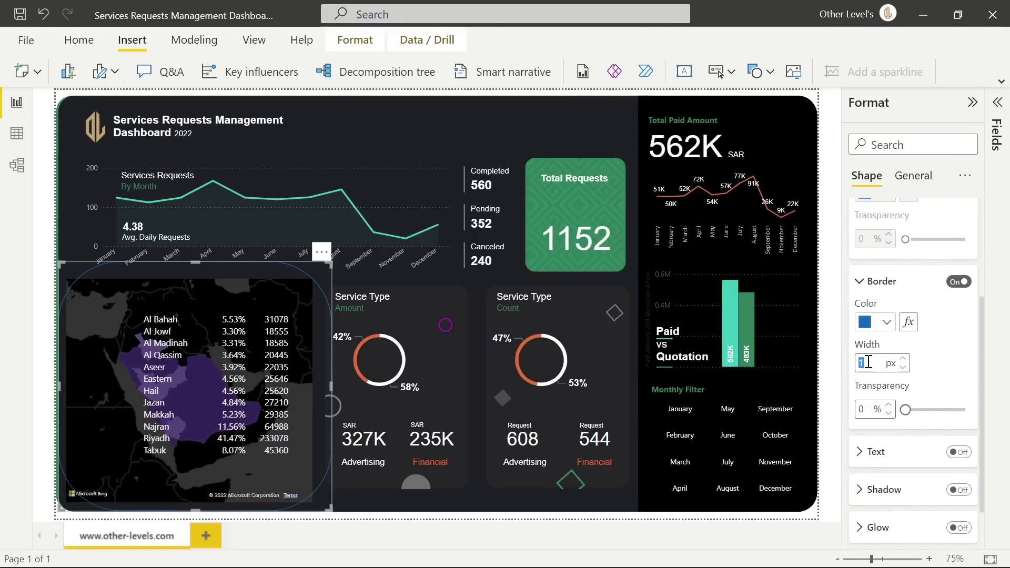
pyautogui.write('38')
# Set the rectangle's rounded corners to 14%
pyautogui.scroll(3, 899, 319)
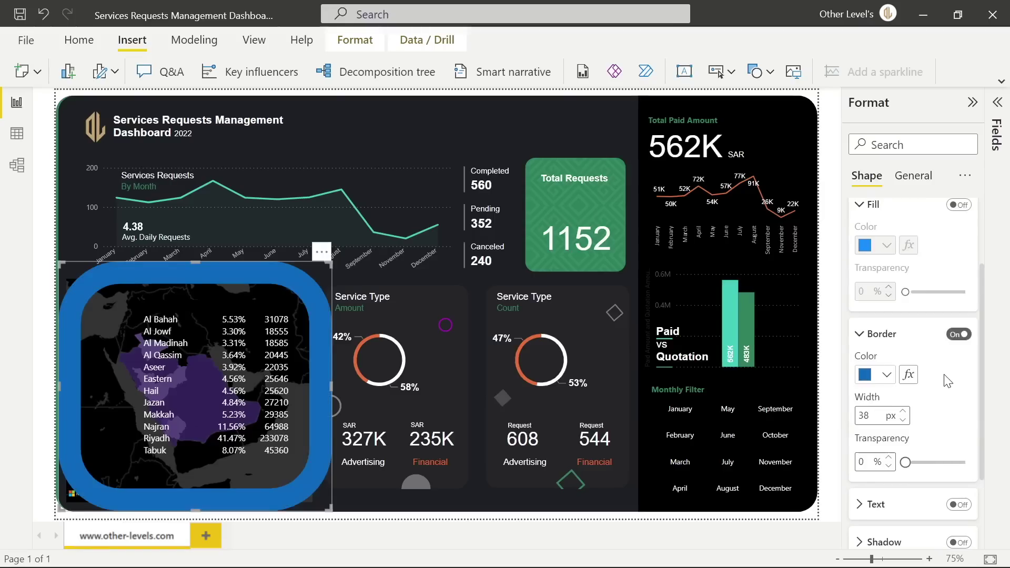
pyautogui.click(873, 214)
pyautogui.click(865, 306)
pyautogui.write('14')
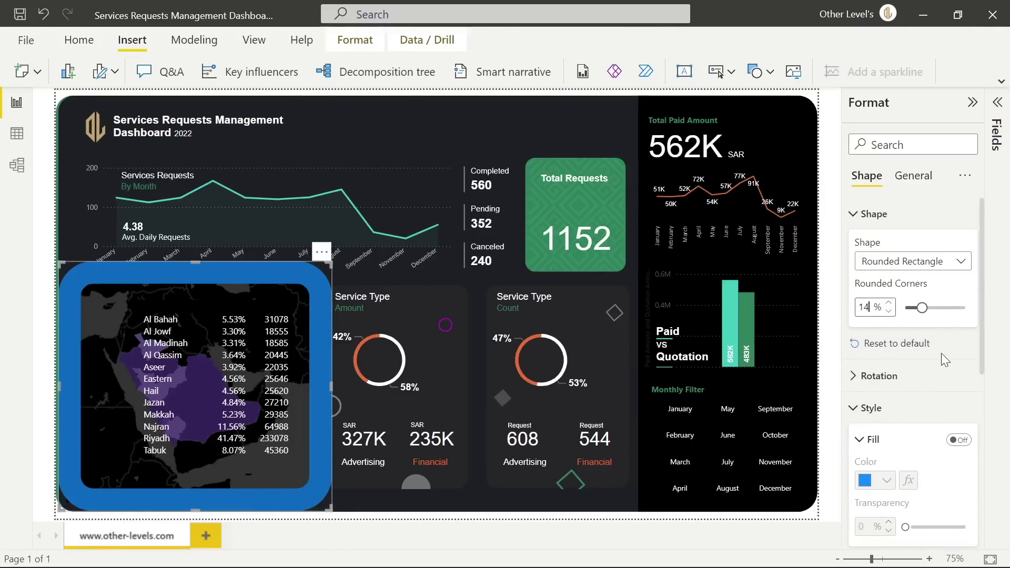
# Set the rectangle's border color to the custom hex value #1E1F23
pyautogui.scroll(-5, 948, 392)
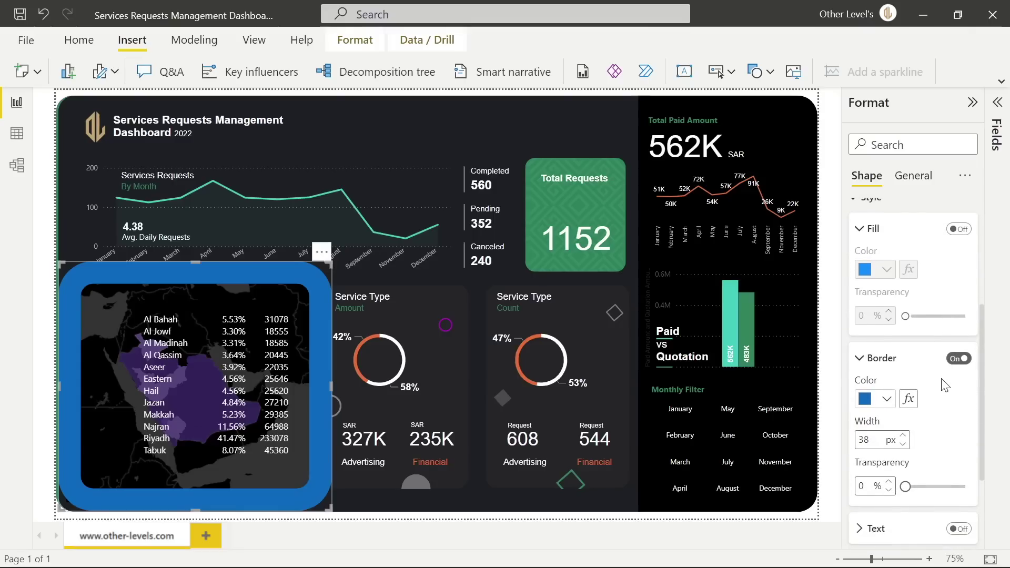
pyautogui.click(879, 401)
pyautogui.click(810, 367)
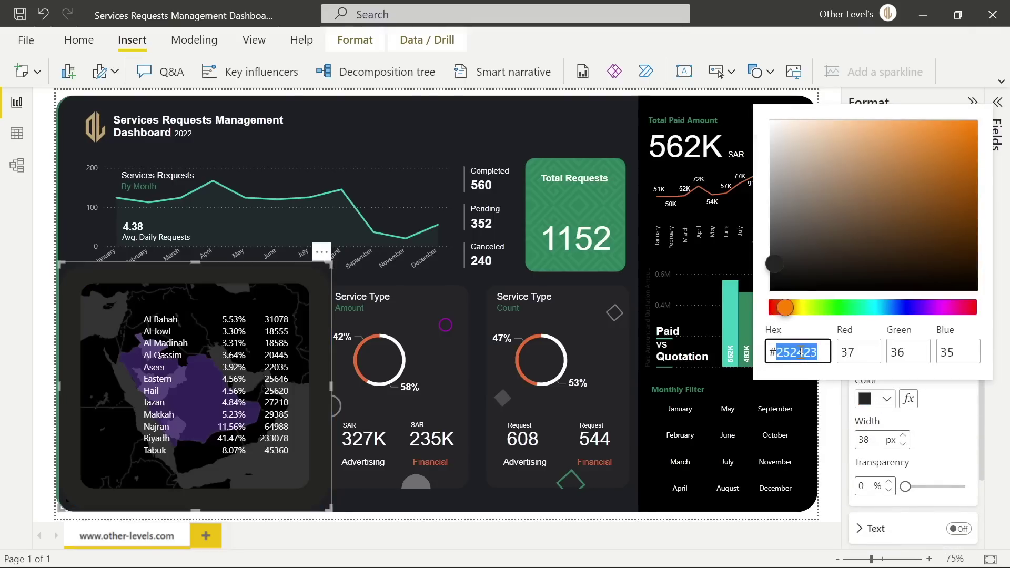
pyautogui.write('1E1F23')
pyautogui.press('Escape')
# Duplicate the dashboard title text box onto the map's lower-left area and replace its text with "Paid by" above "Regions"
pyautogui.click(198, 126)
pyautogui.hotkey('ctrl', 'c')
pyautogui.hotkey('ctrl', 'v')
pyautogui.moveTo(197, 126); pyautogui.dragTo(233, 461)
pyautogui.write('Paid by')
pyautogui.hotkey('shift', 'End')
pyautogui.press('Delete')
pyautogui.write('Regions')
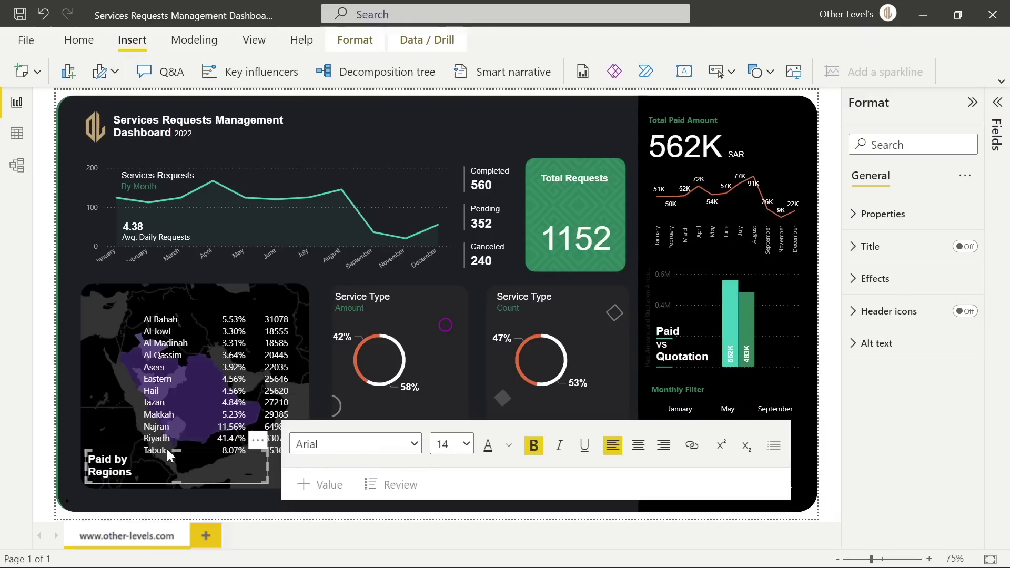
# Set the font size of "Regions" to 12 and of "Paid by" to 11
pyautogui.doubleClick(121, 472)
pyautogui.click(466, 444)
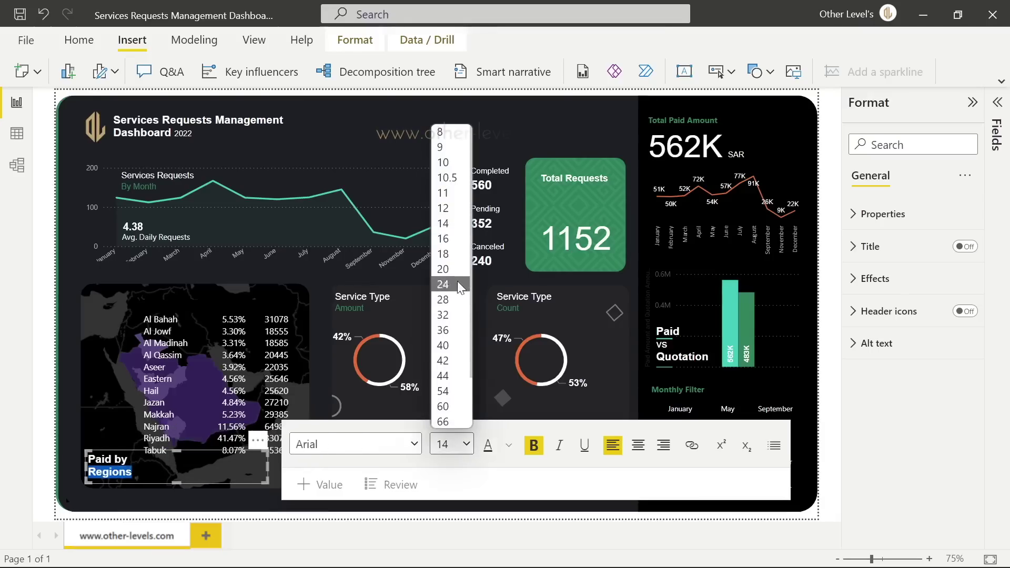
pyautogui.click(444, 207)
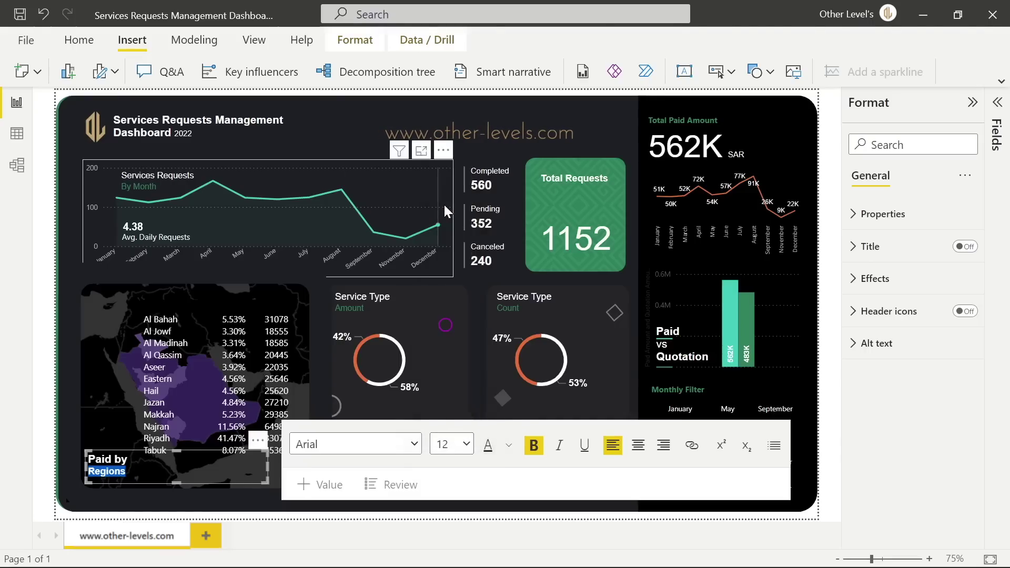
pyautogui.tripleClick(121, 459)
pyautogui.click(463, 444)
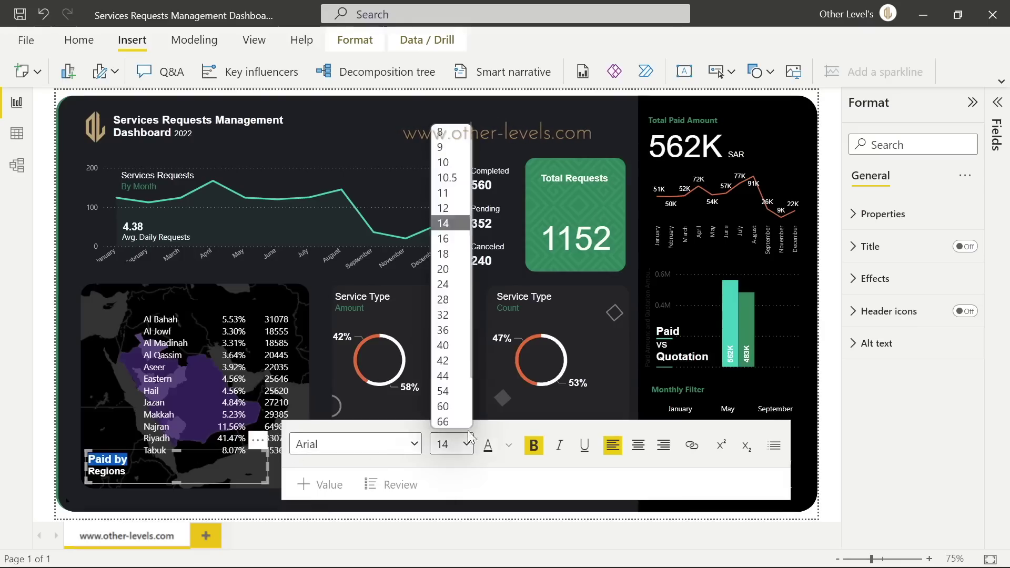
pyautogui.click(461, 193)
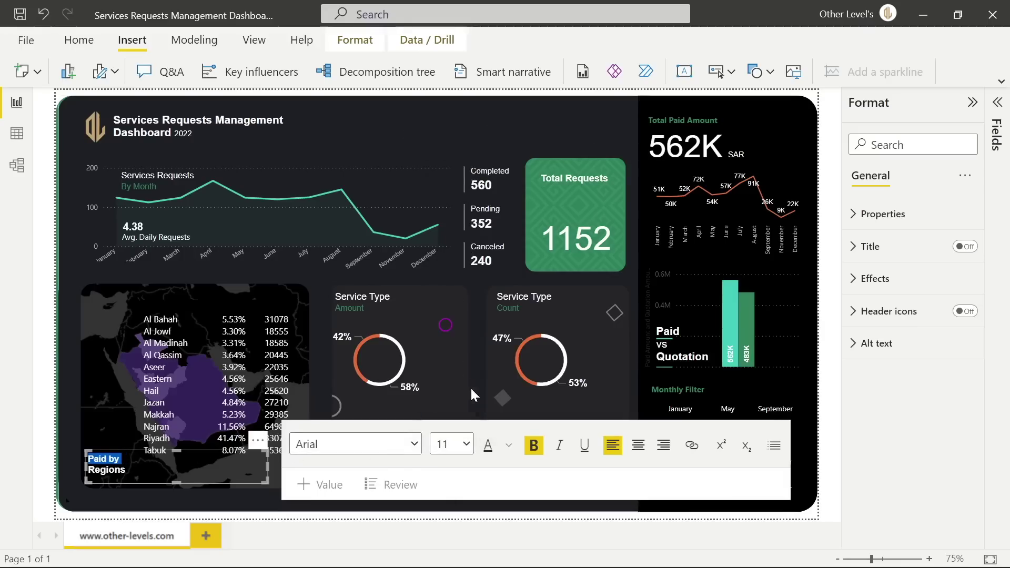
# Color the "Paid by" line of the map label with the custom green #33835C
pyautogui.click(509, 446)
pyautogui.click(537, 414)
pyautogui.tripleClick(549, 398)
pyautogui.write('#3')
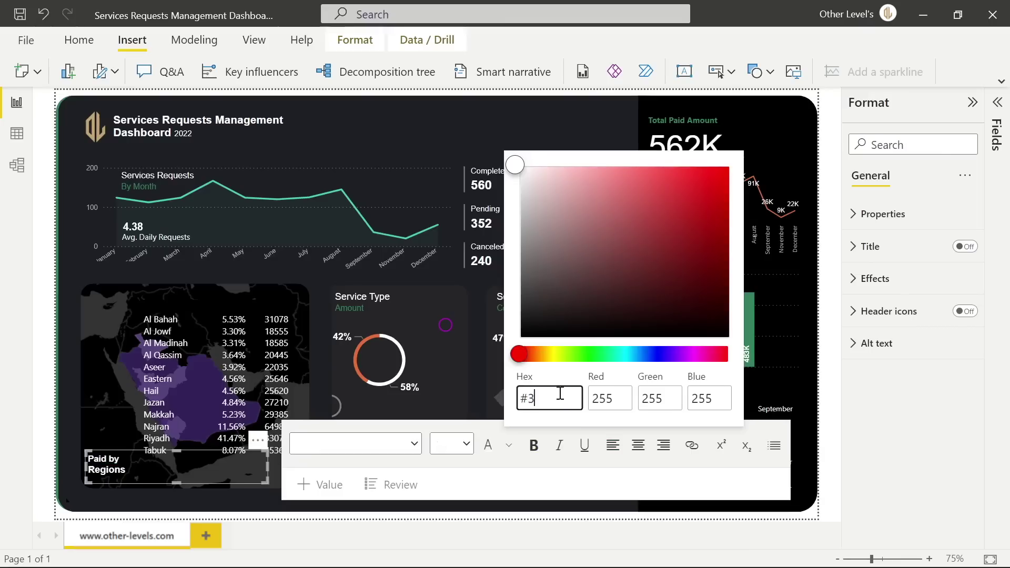
pyautogui.write('3835C')
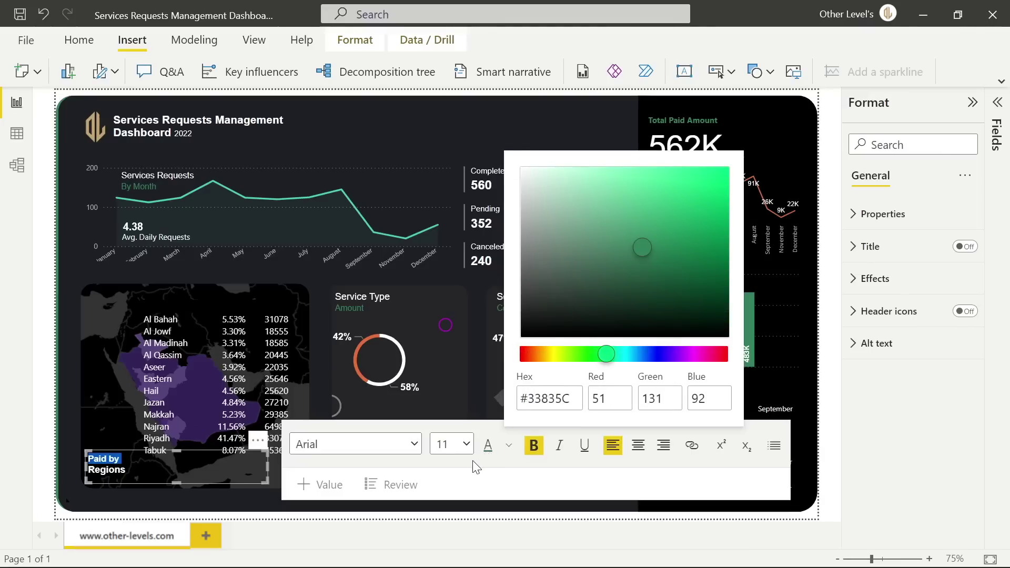
pyautogui.press('Escape')
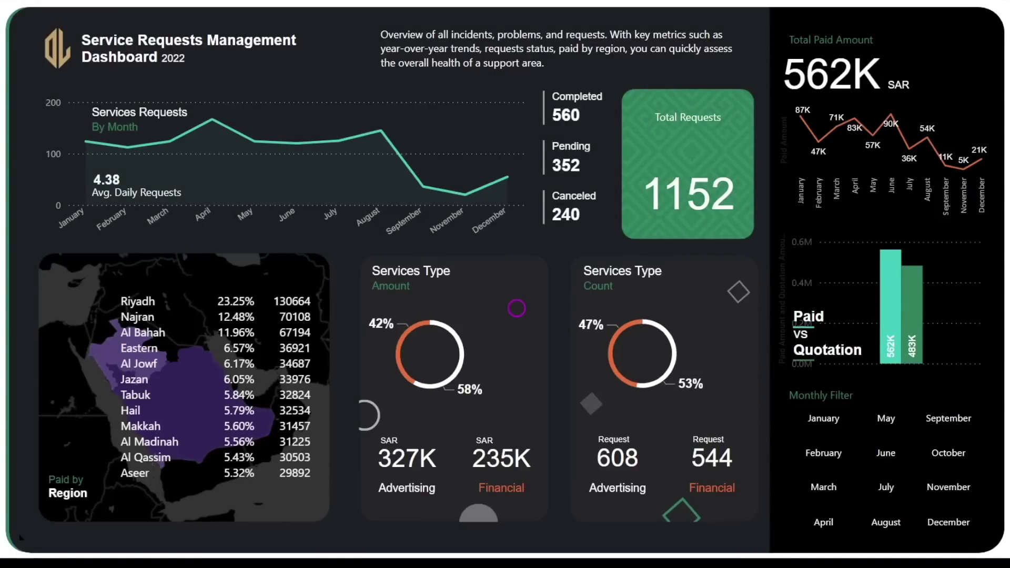